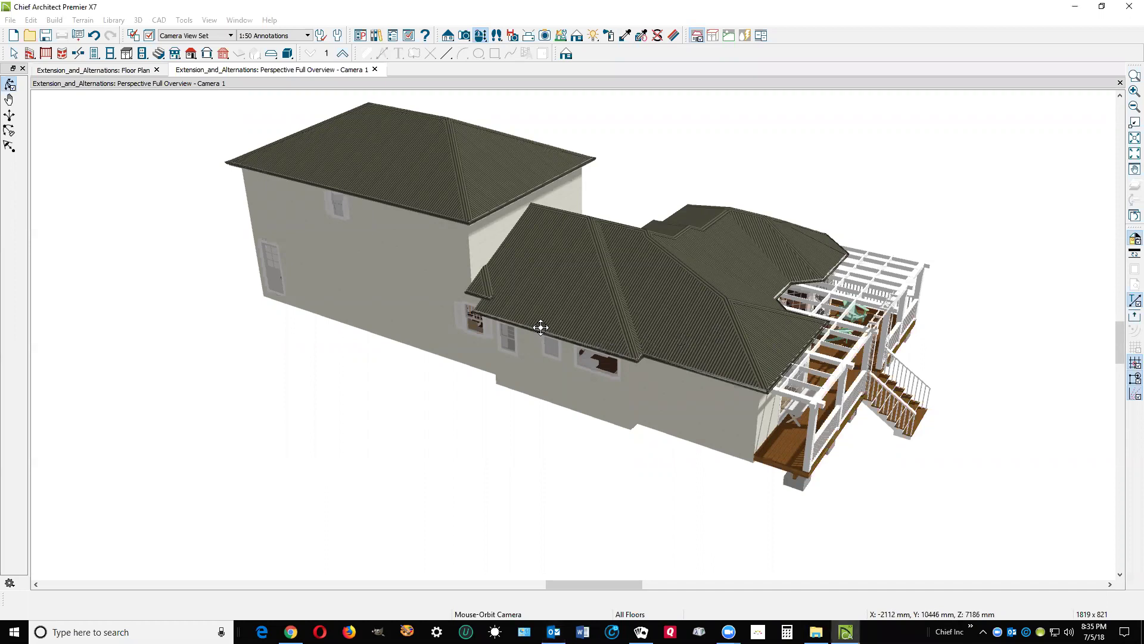
# - Orbit to an overhead view and zoom in on the small gable roof by the two-storey wall
pyautogui.moveTo(541, 327); pyautogui.dragTo(542, 355)
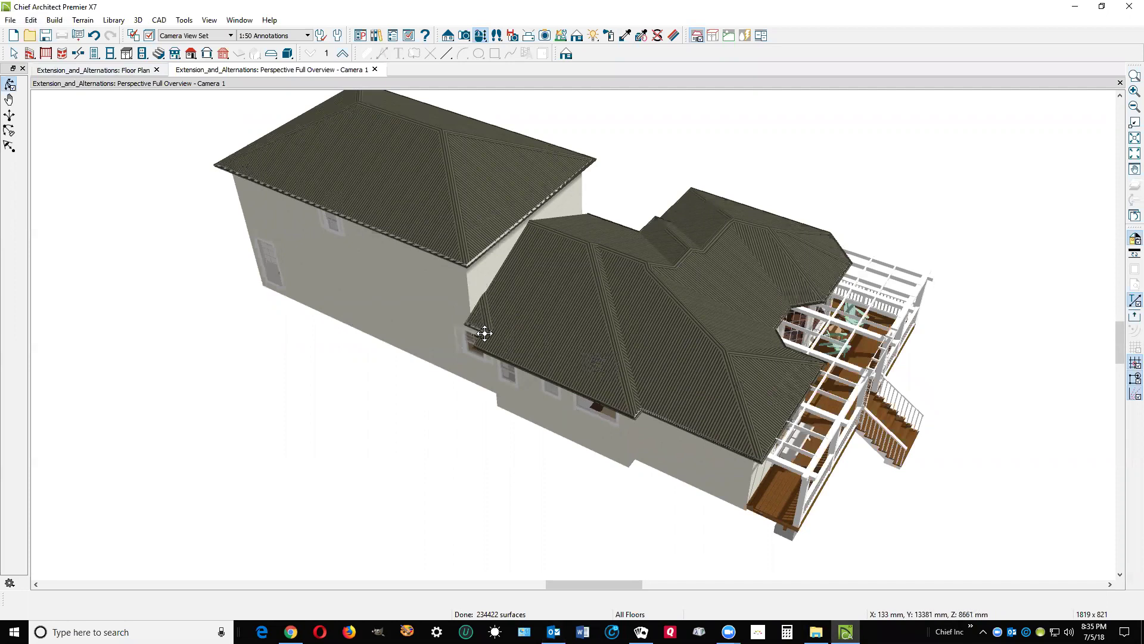
pyautogui.scroll(2, 482, 329)
pyautogui.scroll(5, 482, 329)
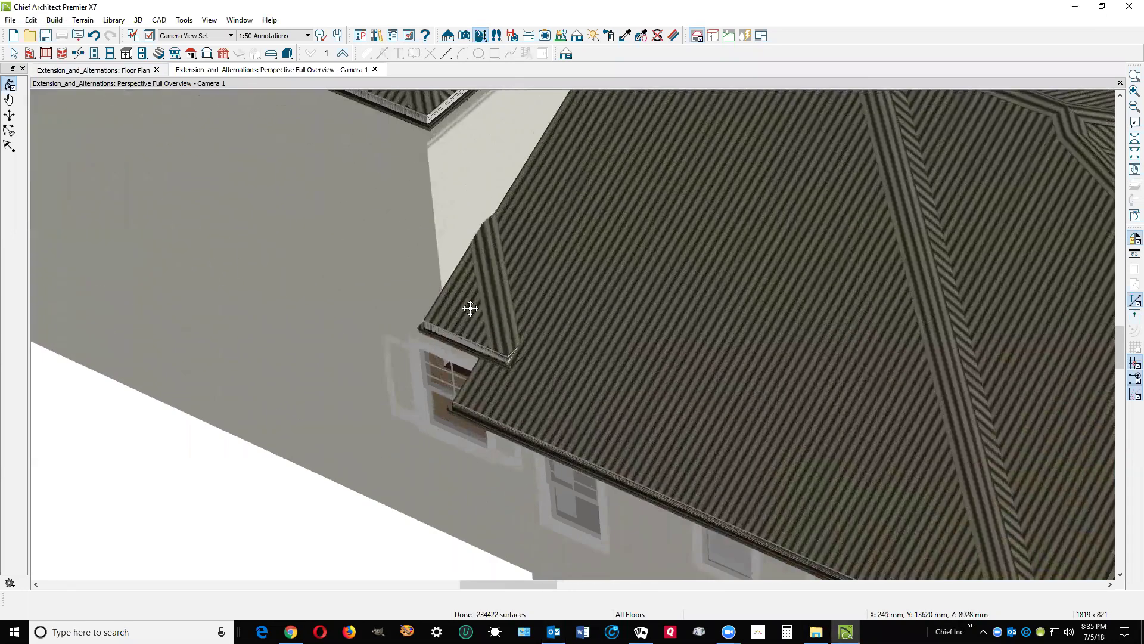
# - Turn off Auto Rebuild Roofs, delete the small gable roof plane, and stretch the main roof over it
pyautogui.press('space')
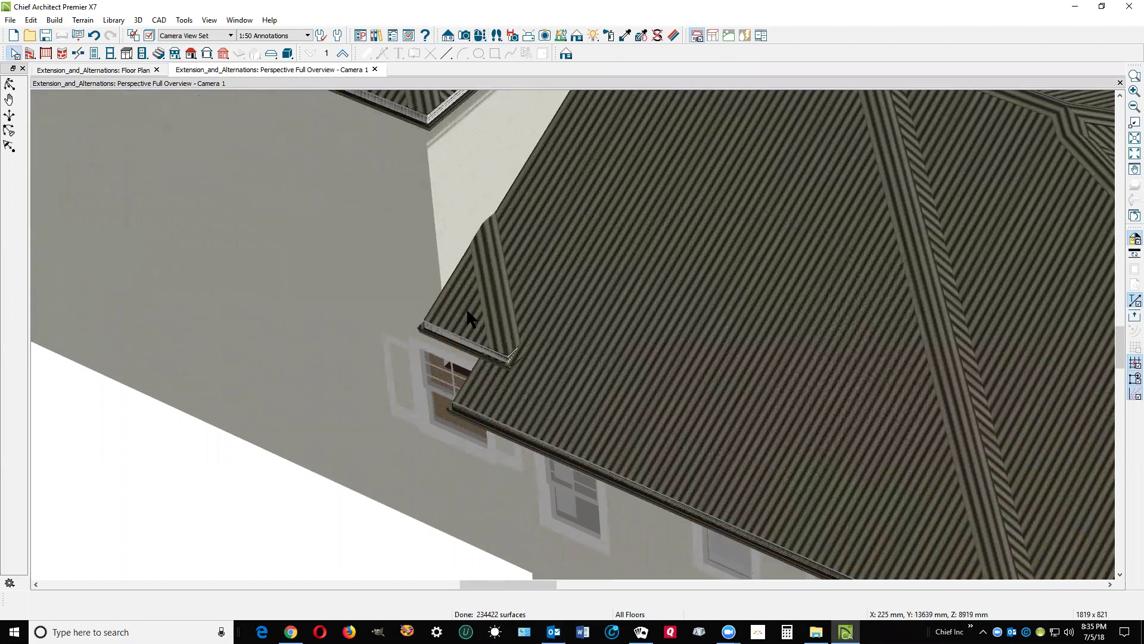
pyautogui.click(466, 308)
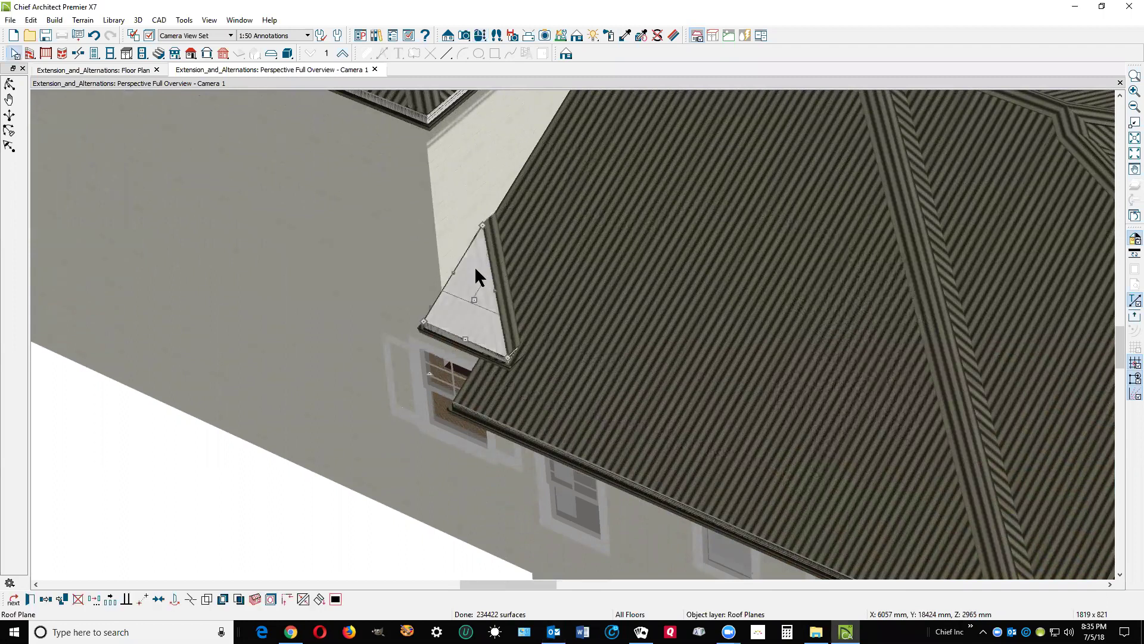
pyautogui.moveTo(476, 270); pyautogui.dragTo(485, 278)
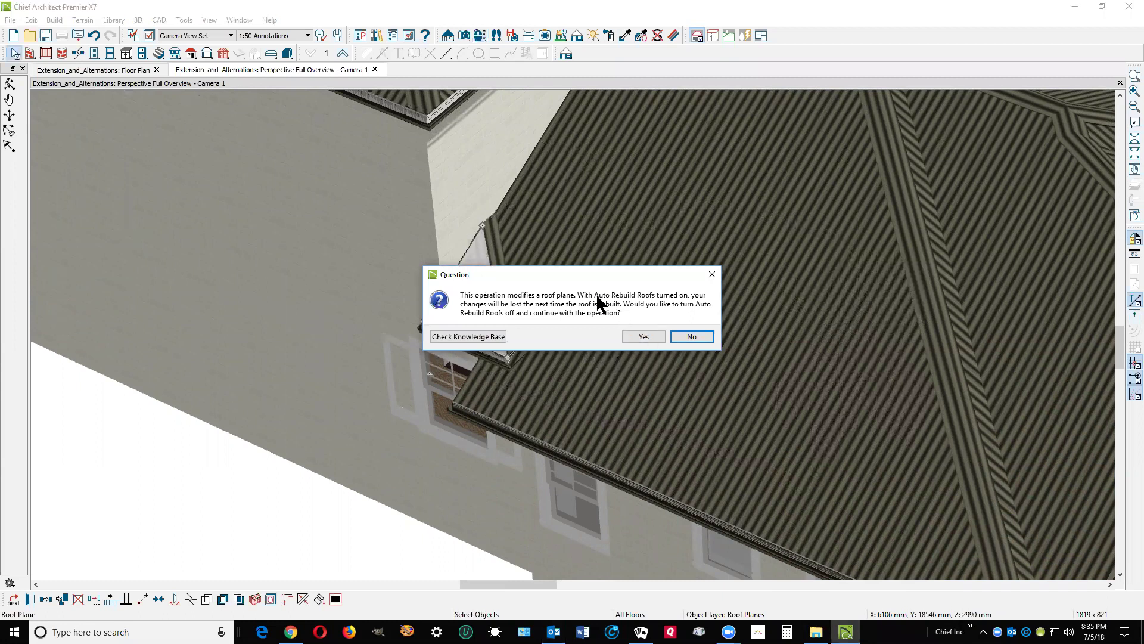
pyautogui.click(646, 338)
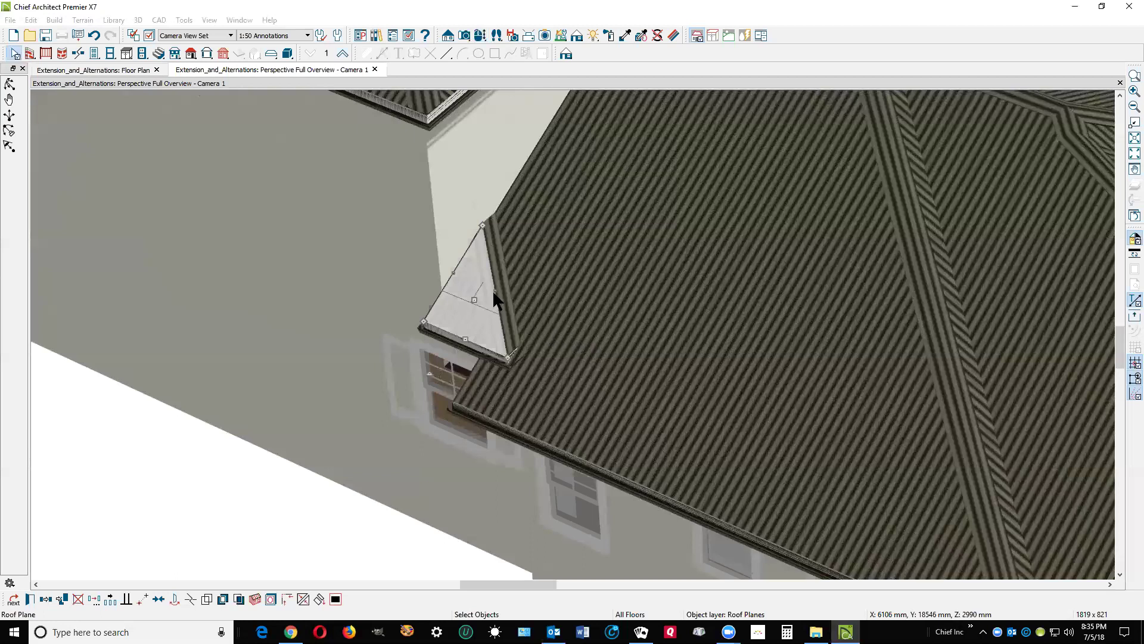
pyautogui.moveTo(493, 289); pyautogui.dragTo(504, 297)
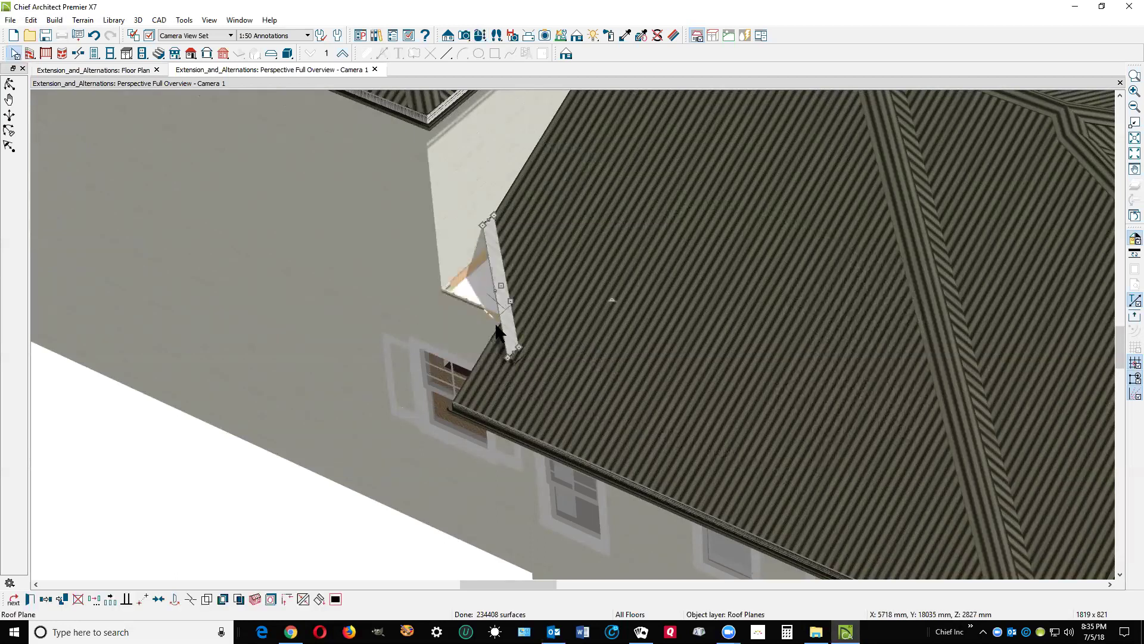
pyautogui.press('Delete')
pyautogui.click(486, 349)
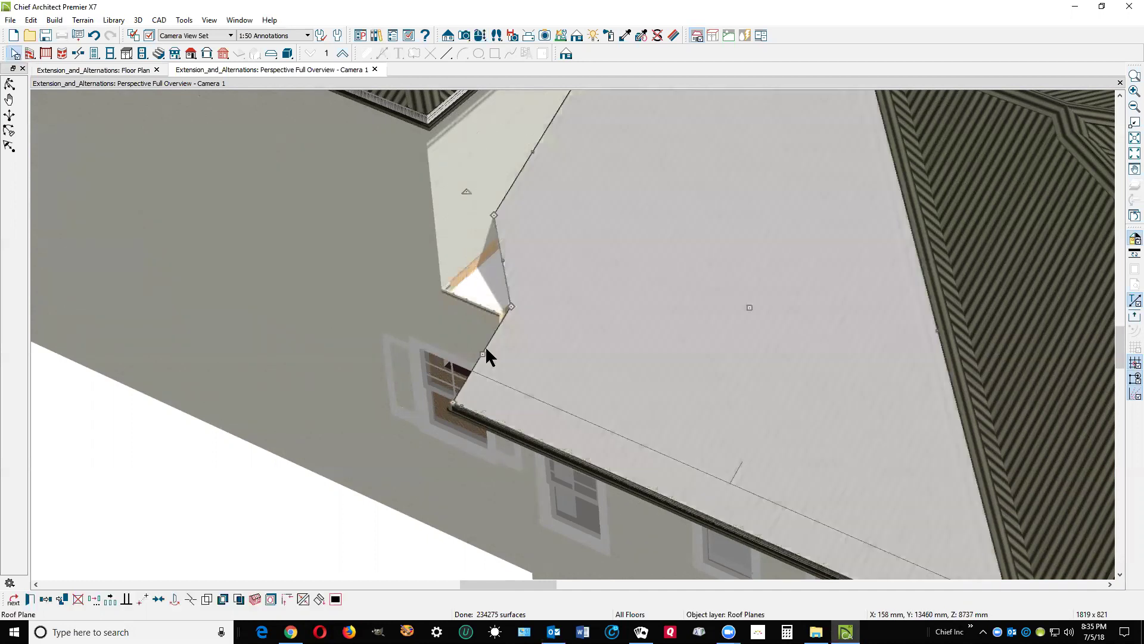
pyautogui.moveTo(484, 352); pyautogui.dragTo(495, 216)
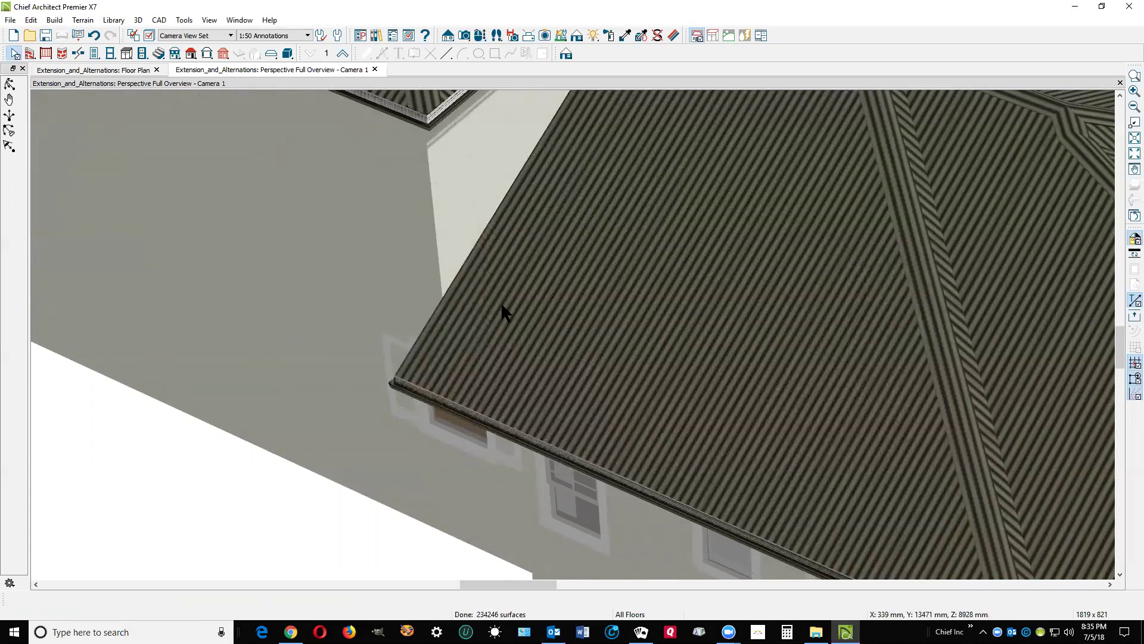
# - Zoom out and orbit the 3D view from overhead round to the garage side
pyautogui.scroll(-10, 511, 311)
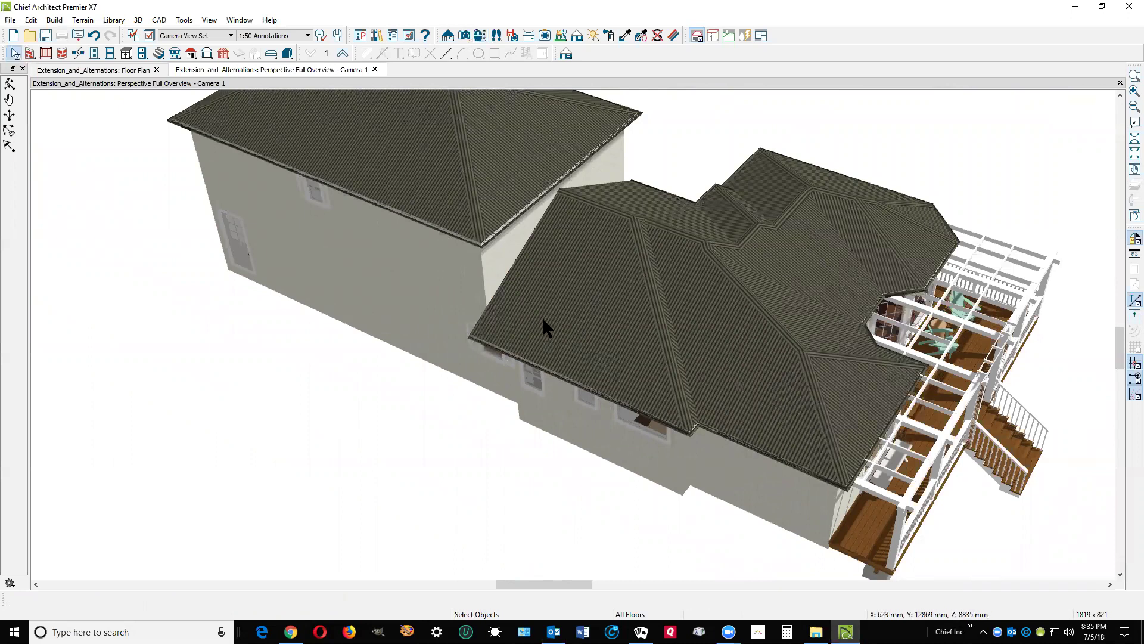
pyautogui.click(10, 84)
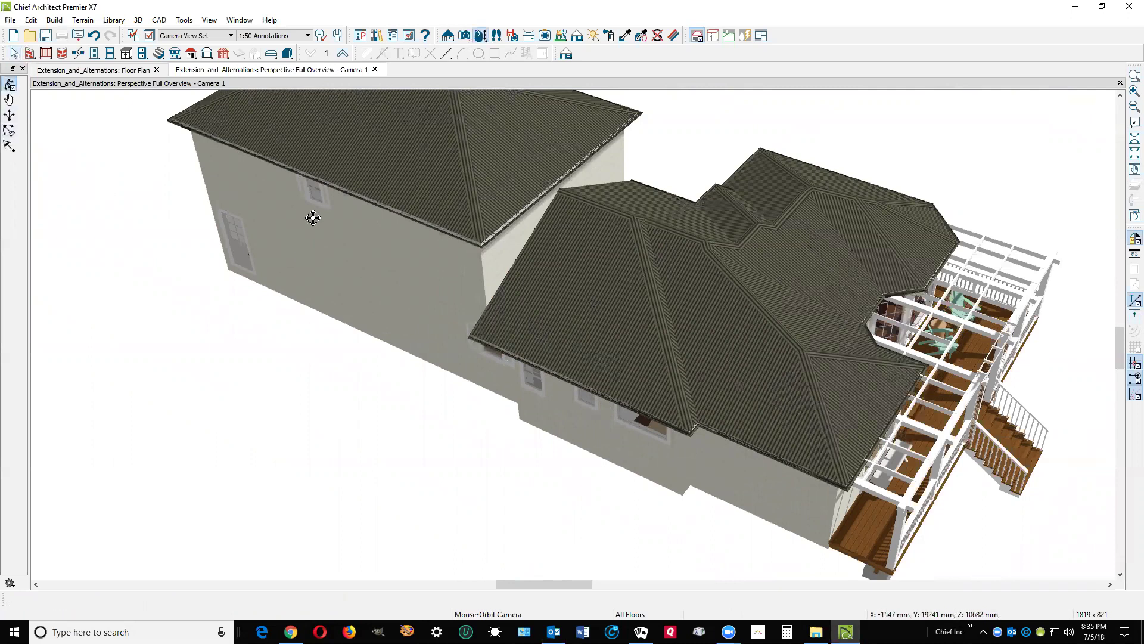
pyautogui.moveTo(409, 220); pyautogui.dragTo(409, 184)
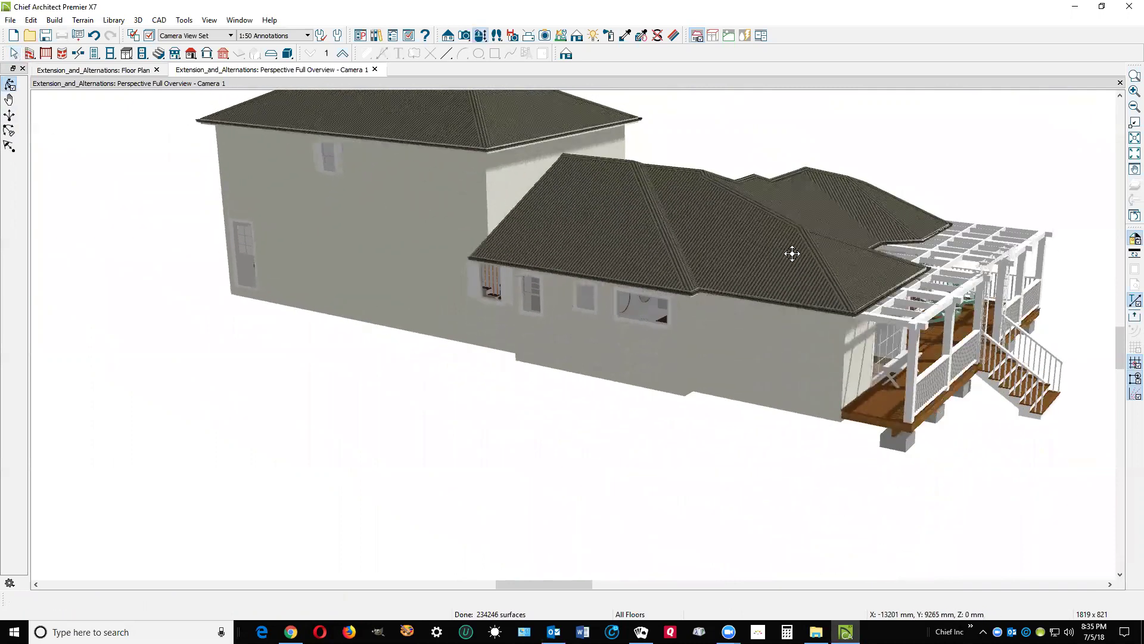
pyautogui.moveTo(651, 256); pyautogui.dragTo(348, 250)
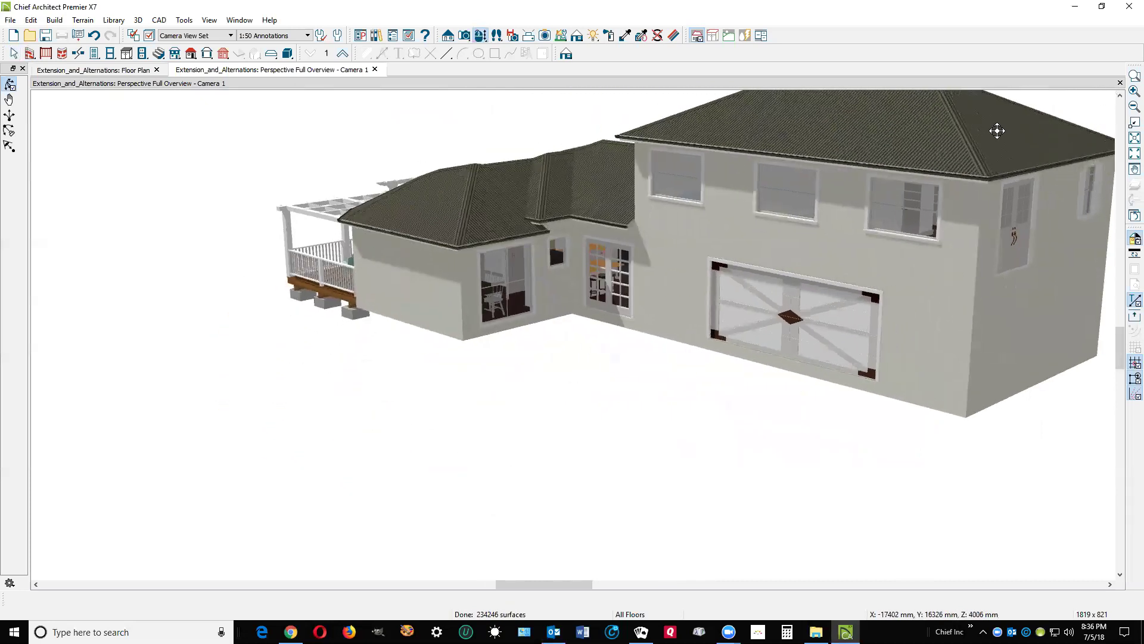
# - Close the Perspective Full Overview and turn off the floor plan's Reference Grid
pyautogui.click(1120, 82)
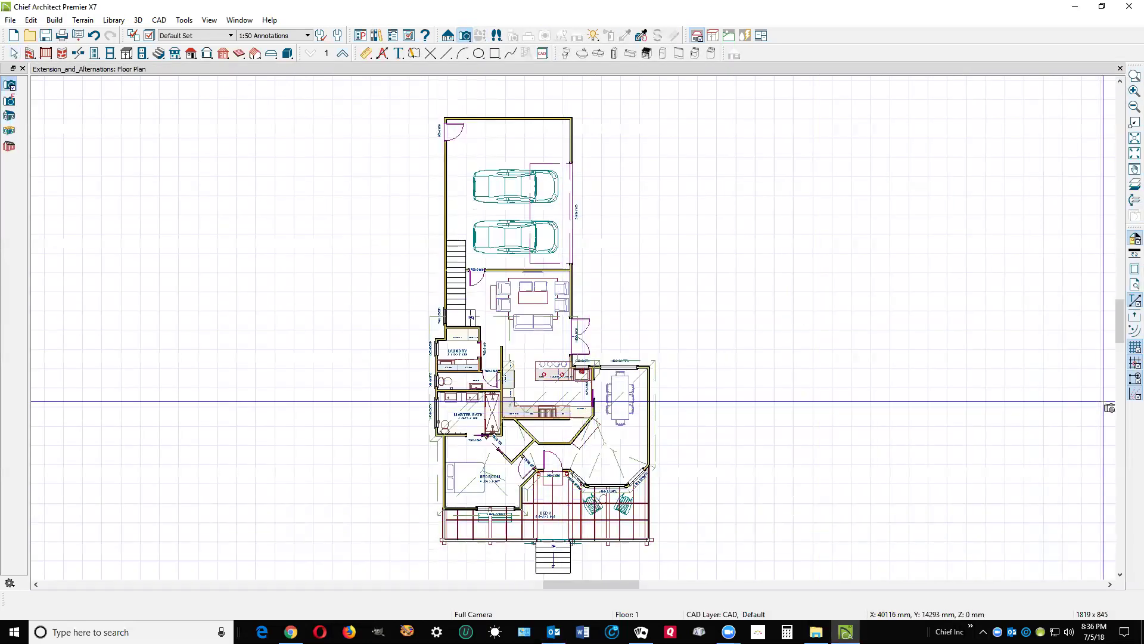
pyautogui.click(1129, 349)
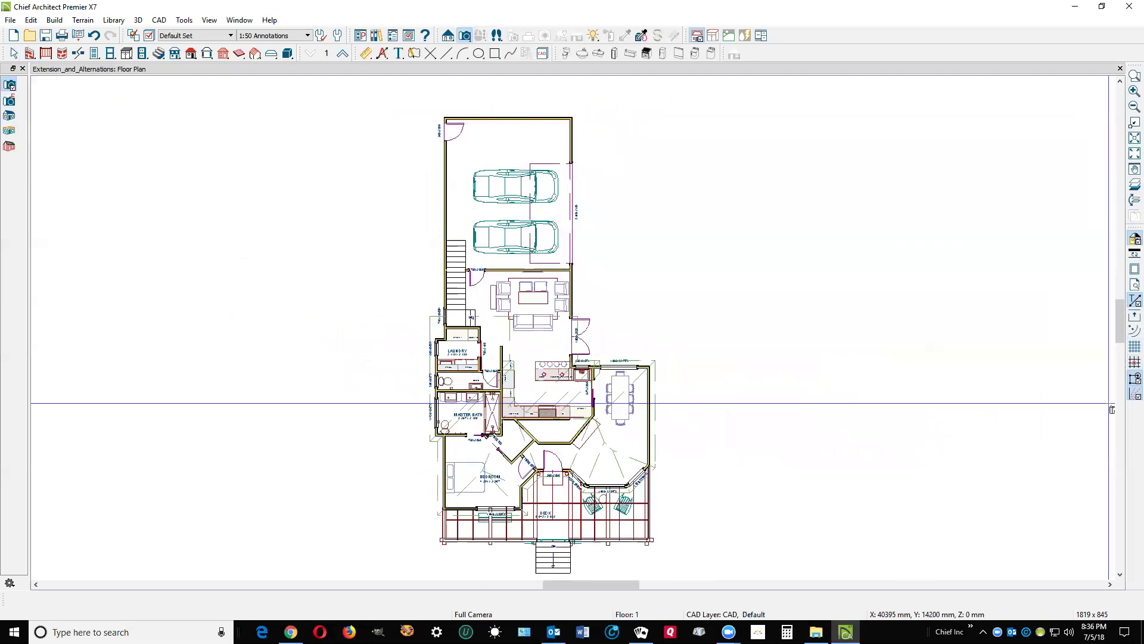
pyautogui.scroll(-3, 493, 383)
pyautogui.scroll(3, 552, 383)
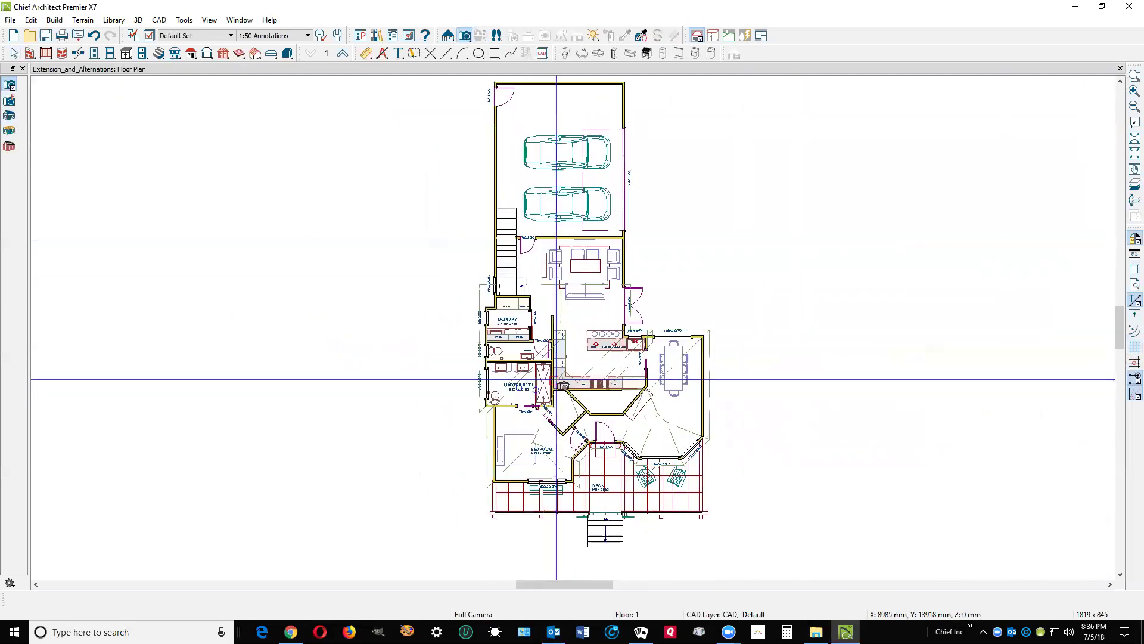
# - Read through the HomeTalk ceiling-heights thread in Chrome and close its enlarged interior image
pyautogui.click(290, 632)
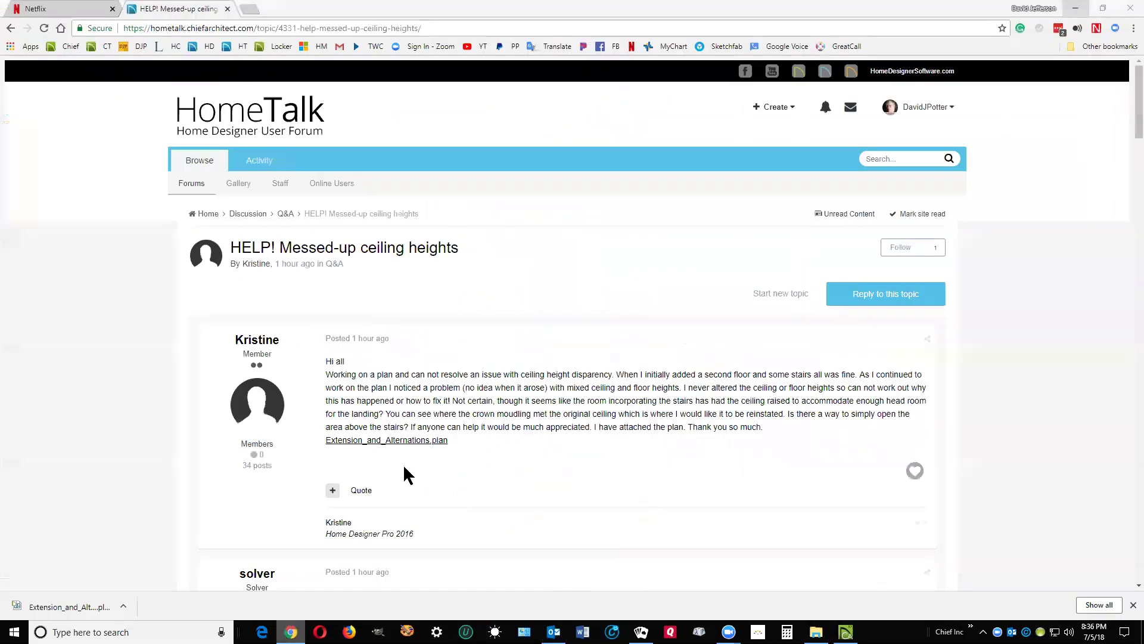
pyautogui.scroll(-9, 569, 307)
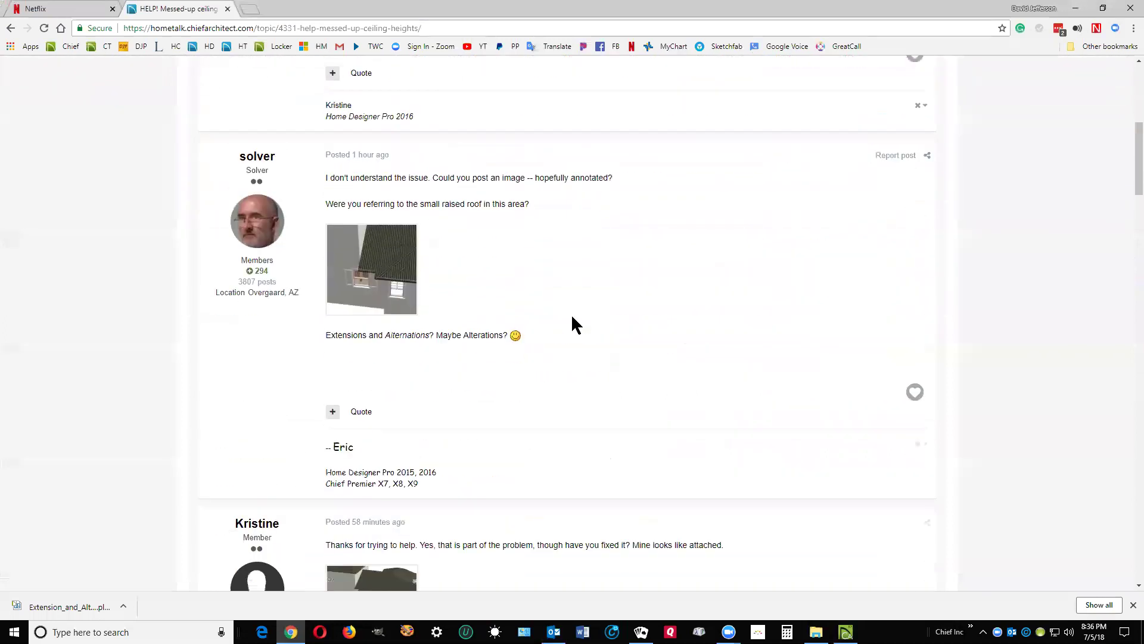
pyautogui.scroll(-3, 572, 325)
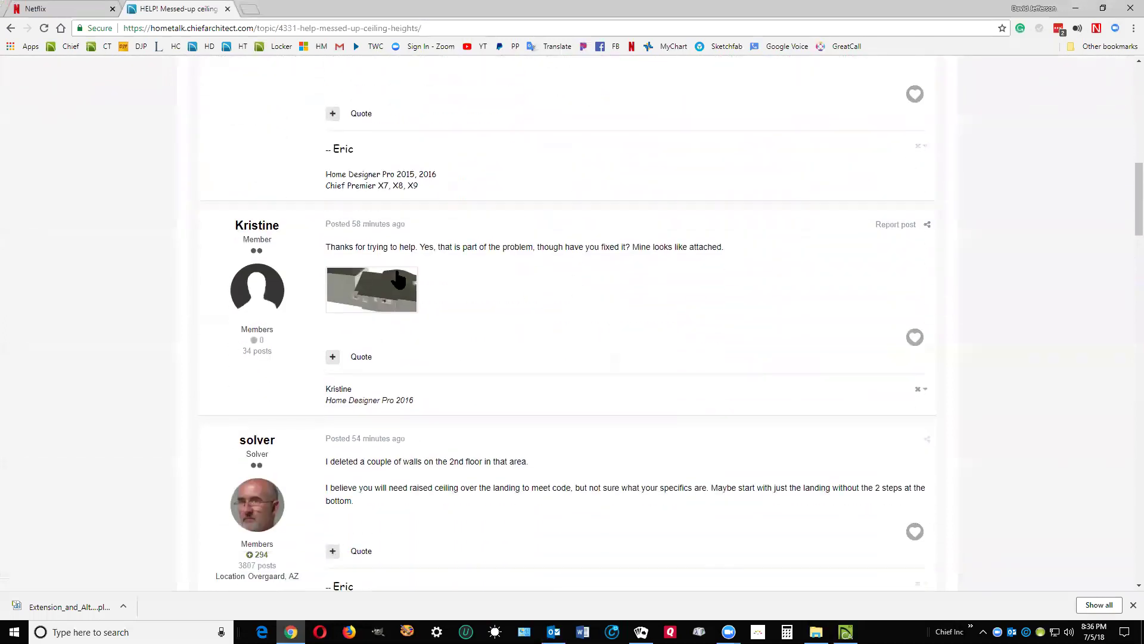
pyautogui.scroll(-4, 420, 358)
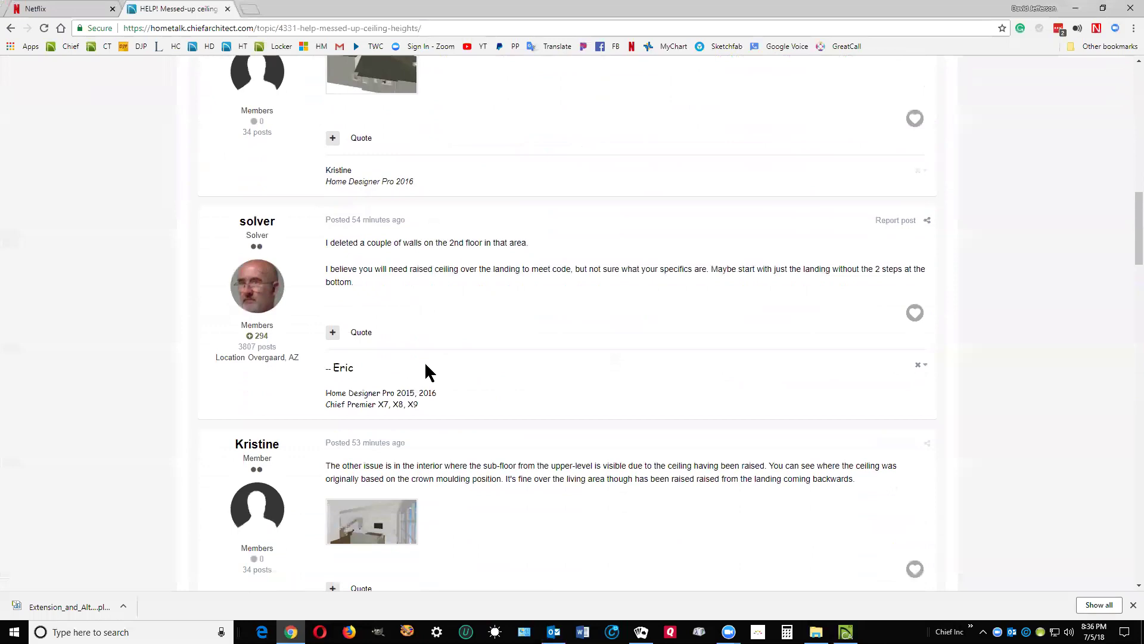
pyautogui.scroll(-1, 424, 361)
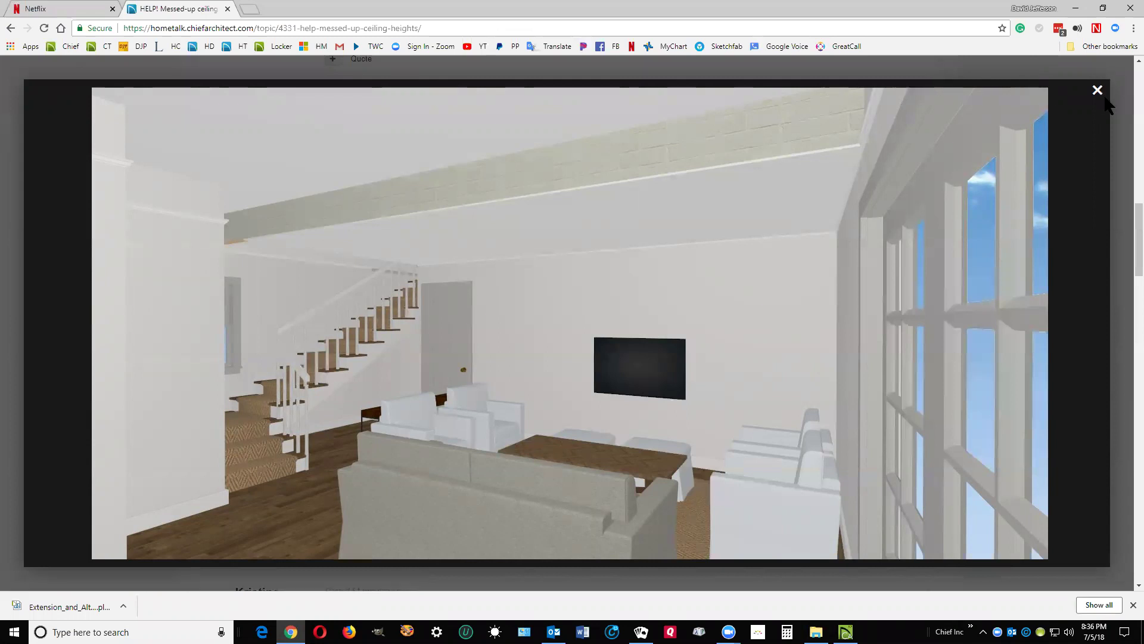
pyautogui.click(1098, 92)
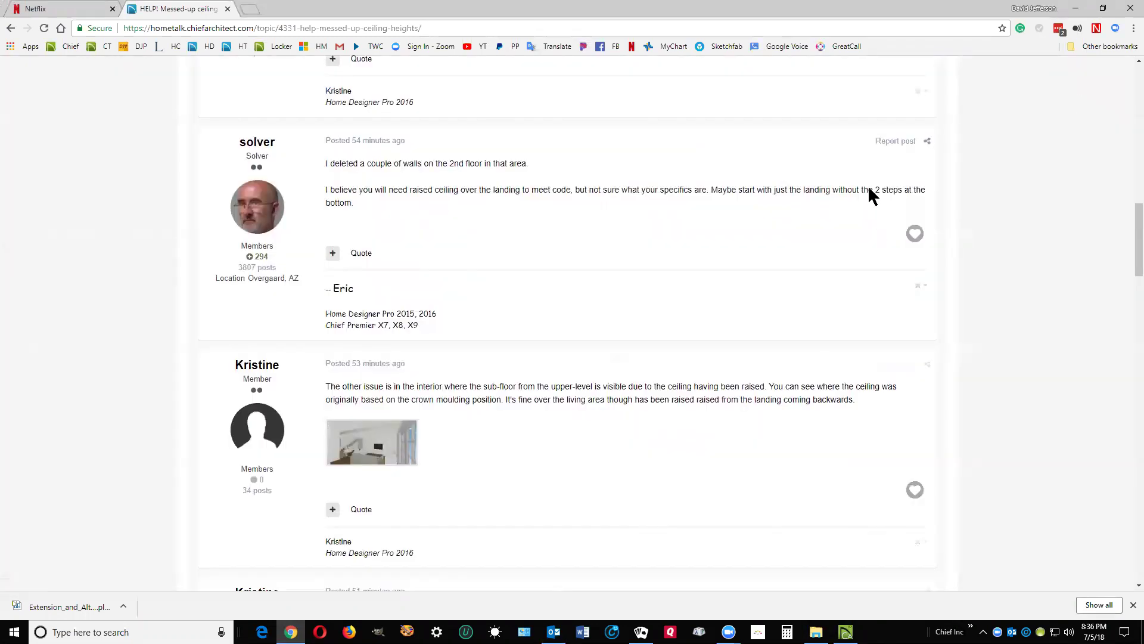
# - Return to the floor plan, zoom in, and try aiming a camera across the living area
pyautogui.click(1080, 10)
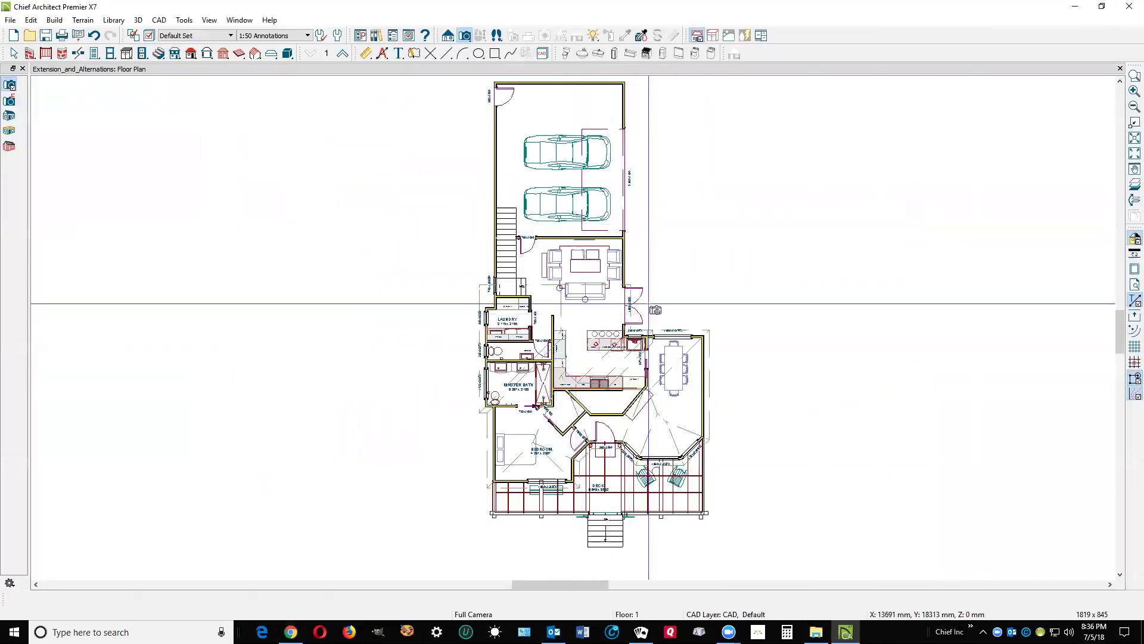
pyautogui.scroll(2, 559, 290)
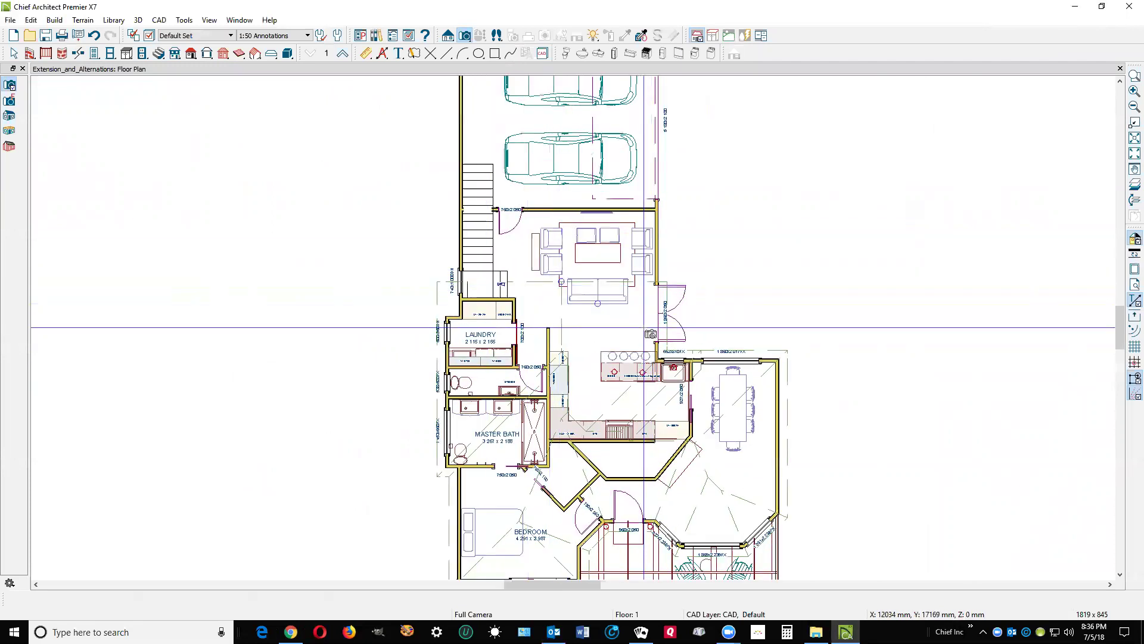
pyautogui.moveTo(636, 328); pyautogui.dragTo(630, 323)
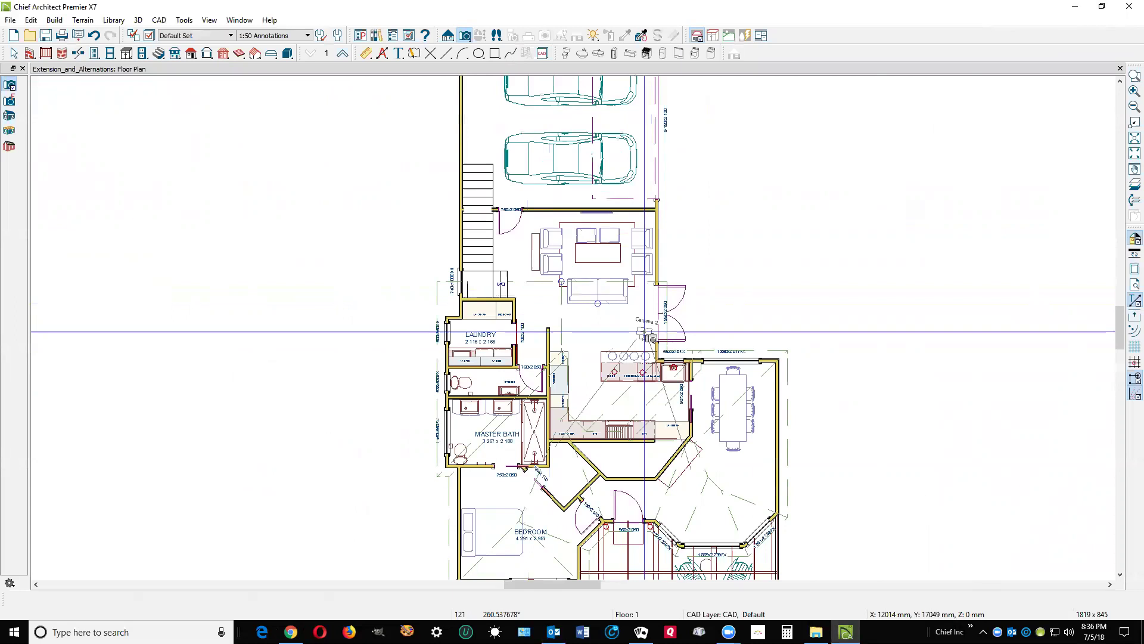
pyautogui.scroll(5, 549, 336)
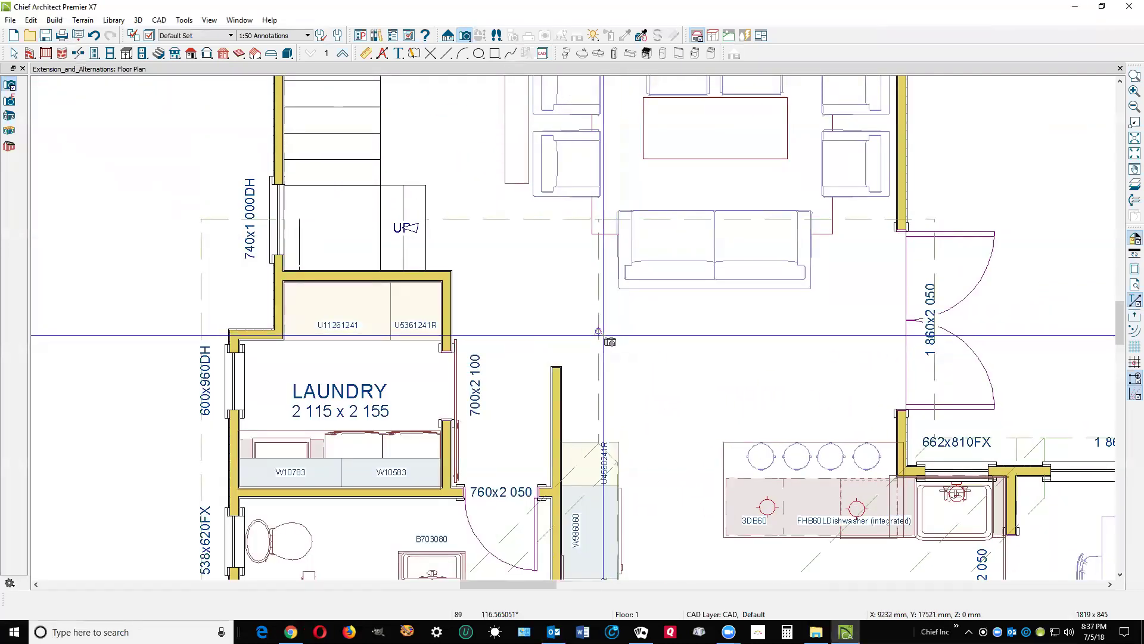
pyautogui.press('super')
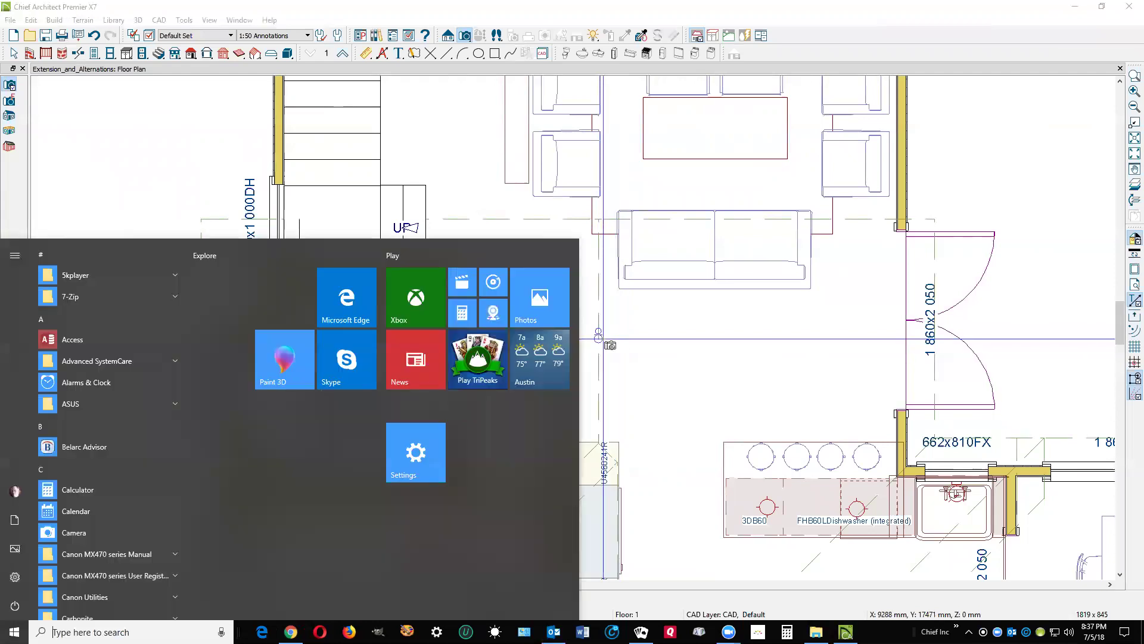
pyautogui.press('Escape')
# - Check the living-area roof plane, then place full Camera 2 in the living area facing the stairs
pyautogui.press('space')
pyautogui.click(607, 345)
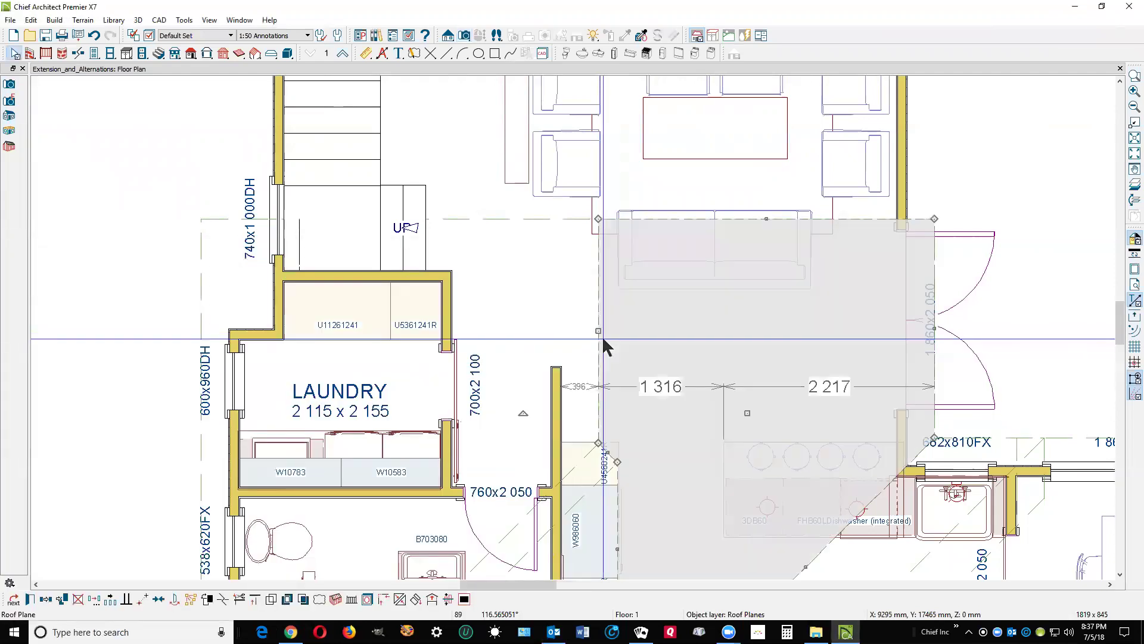
pyautogui.press('Escape')
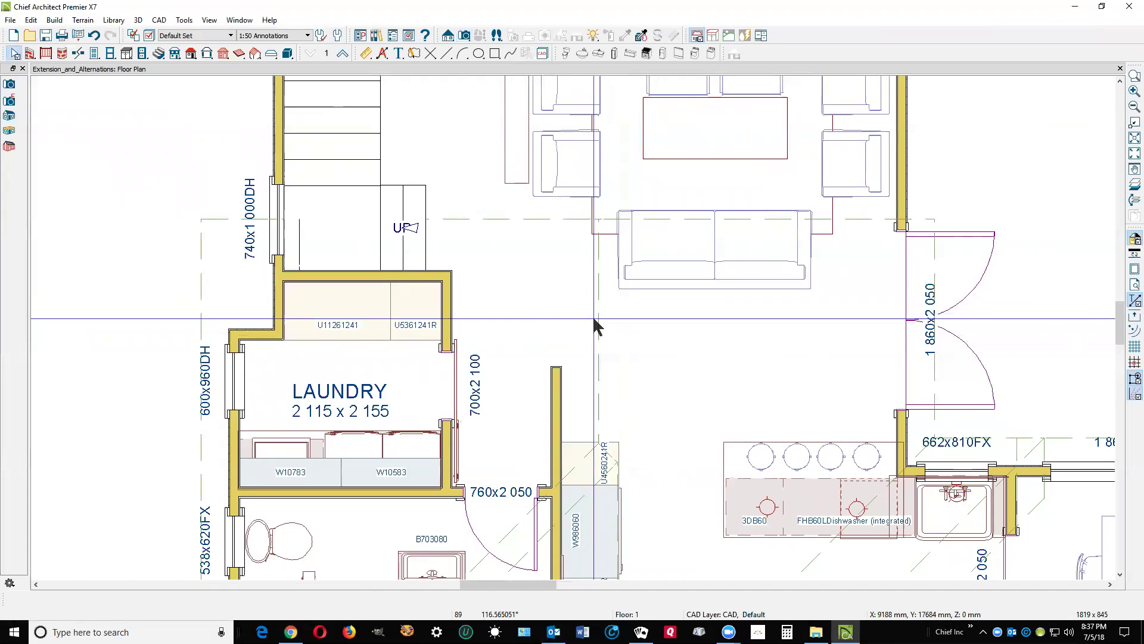
pyautogui.click(589, 311)
pyautogui.press('Escape')
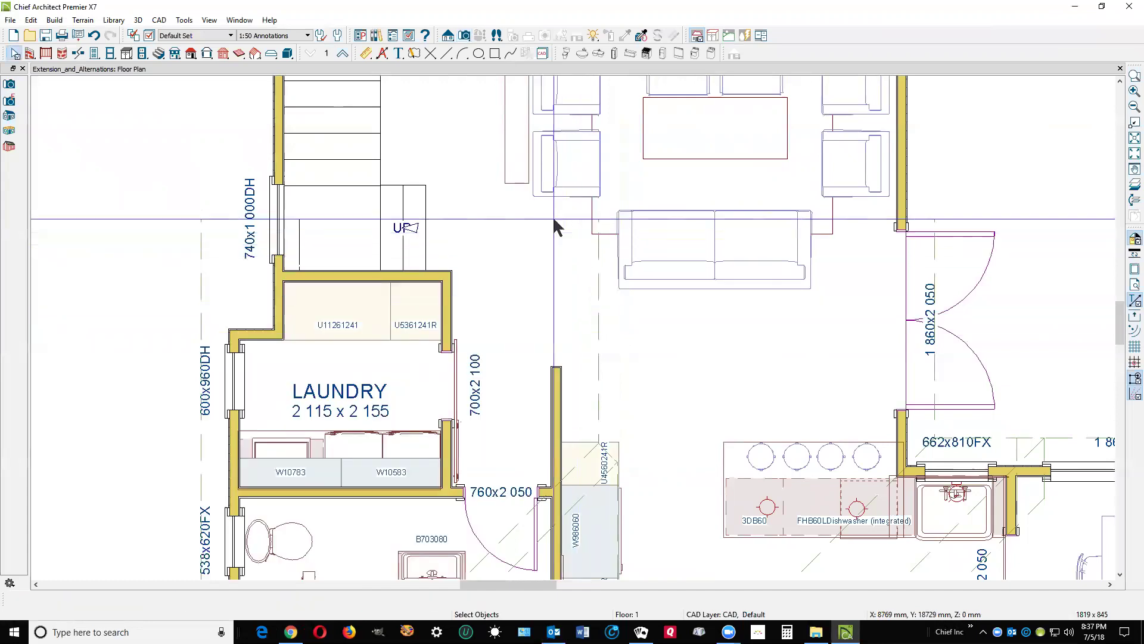
pyautogui.click(465, 35)
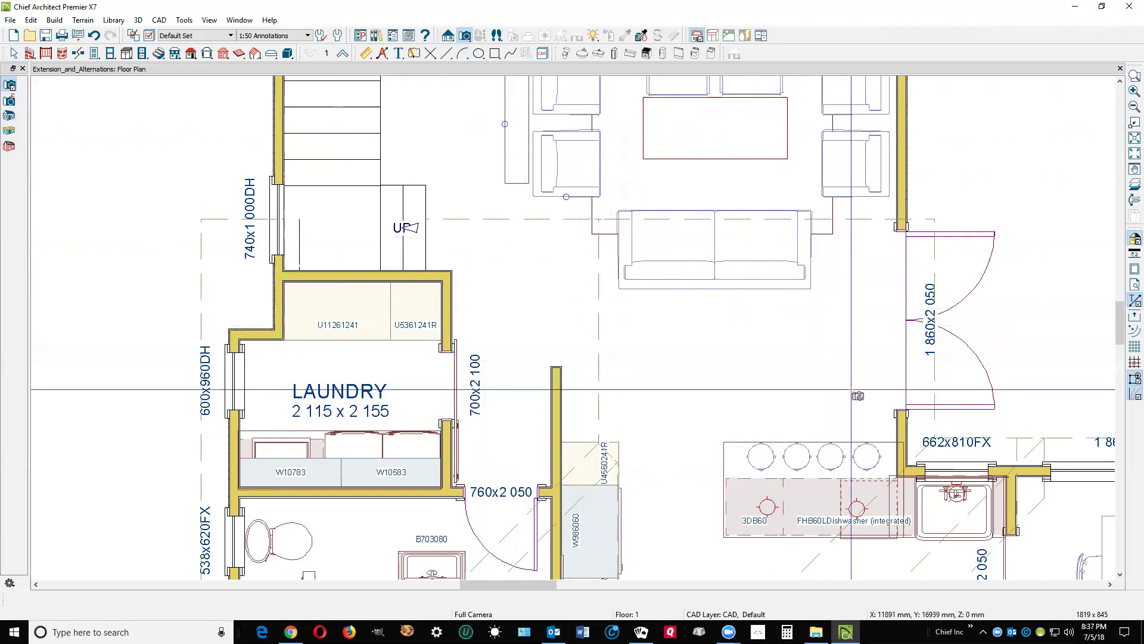
pyautogui.moveTo(858, 395); pyautogui.dragTo(463, 205)
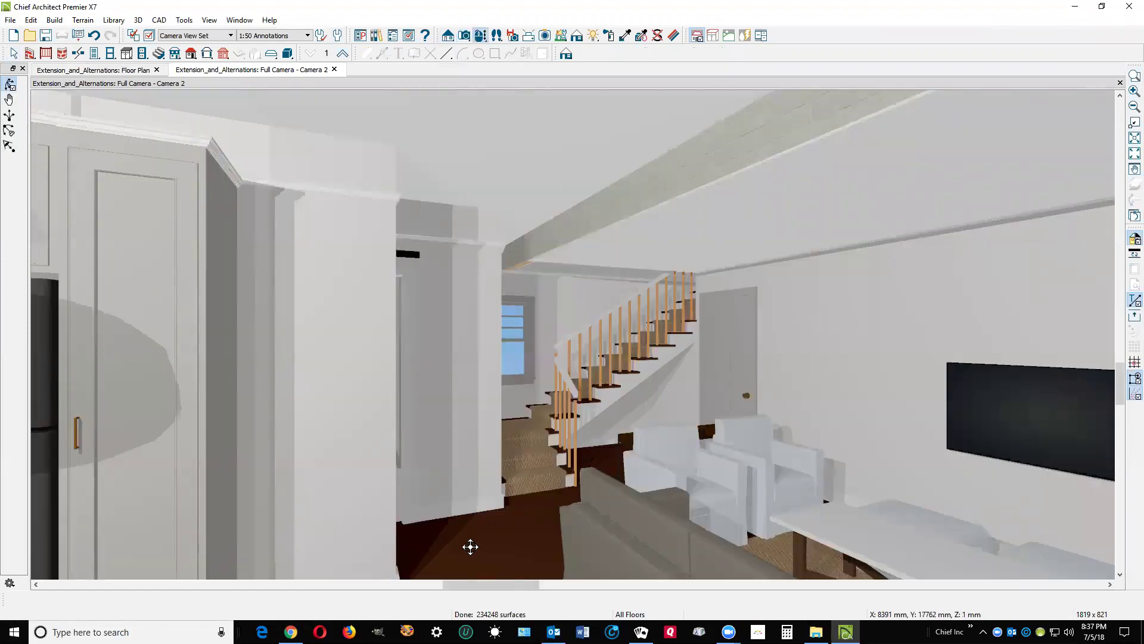
# - Inspect the living room's specification and Structure ceiling heights, closing without changes
pyautogui.press('space')
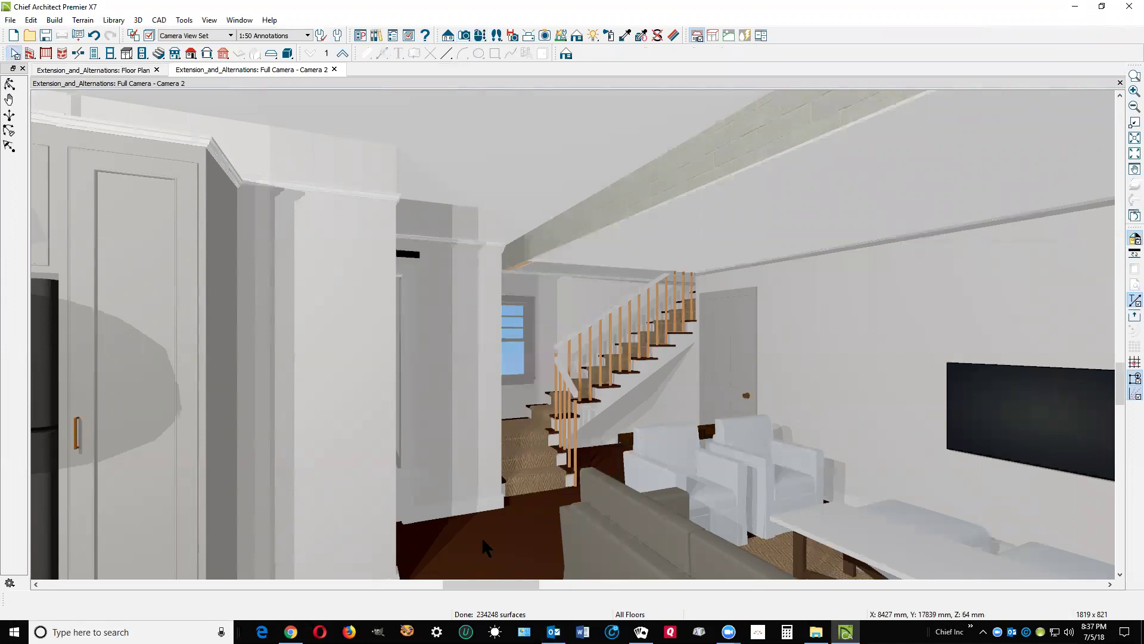
pyautogui.doubleClick(486, 547)
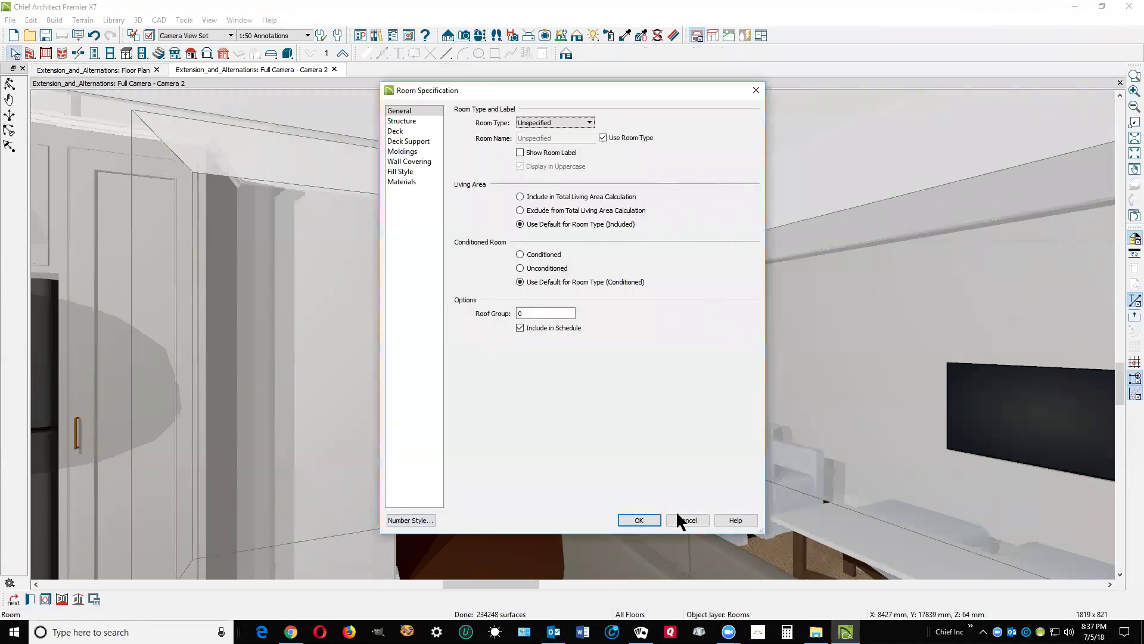
pyautogui.click(685, 519)
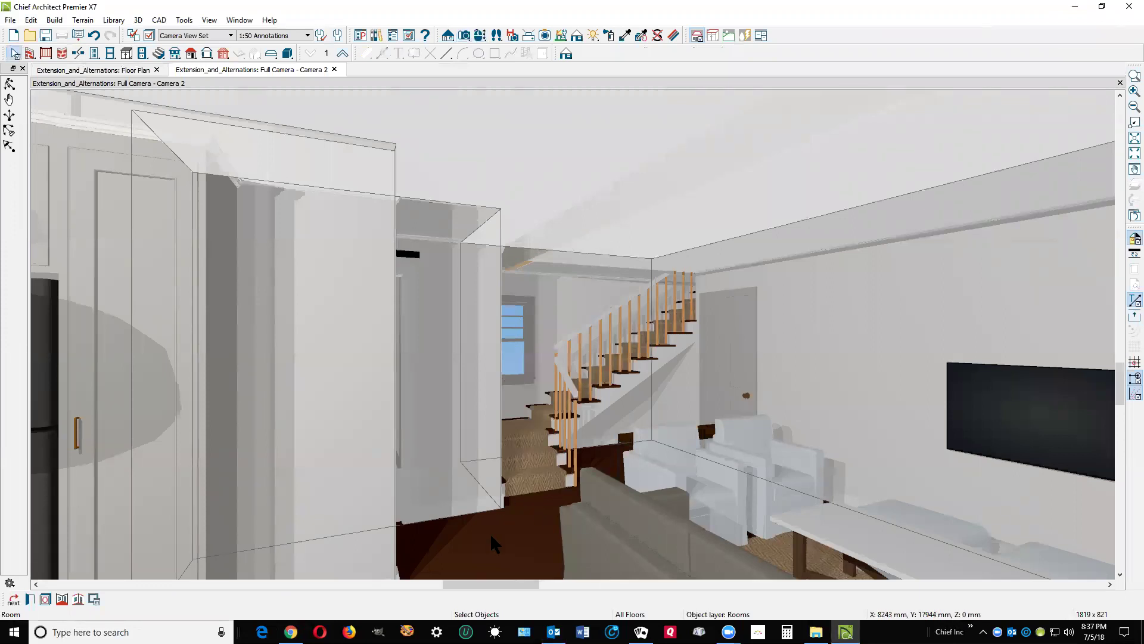
pyautogui.doubleClick(498, 494)
pyautogui.click(411, 121)
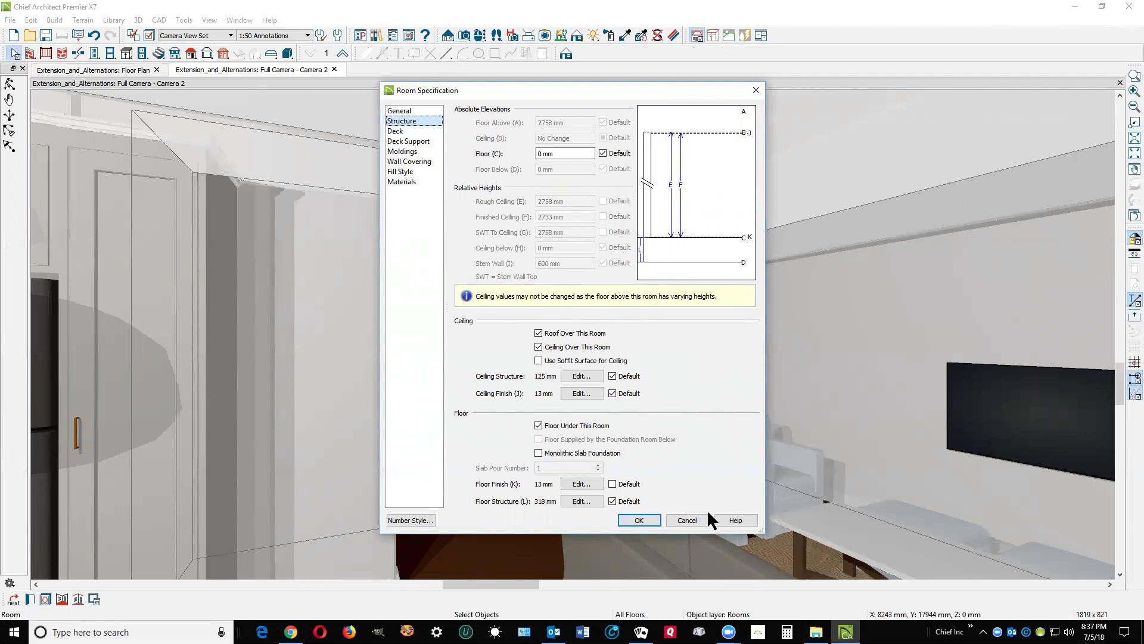
pyautogui.click(695, 520)
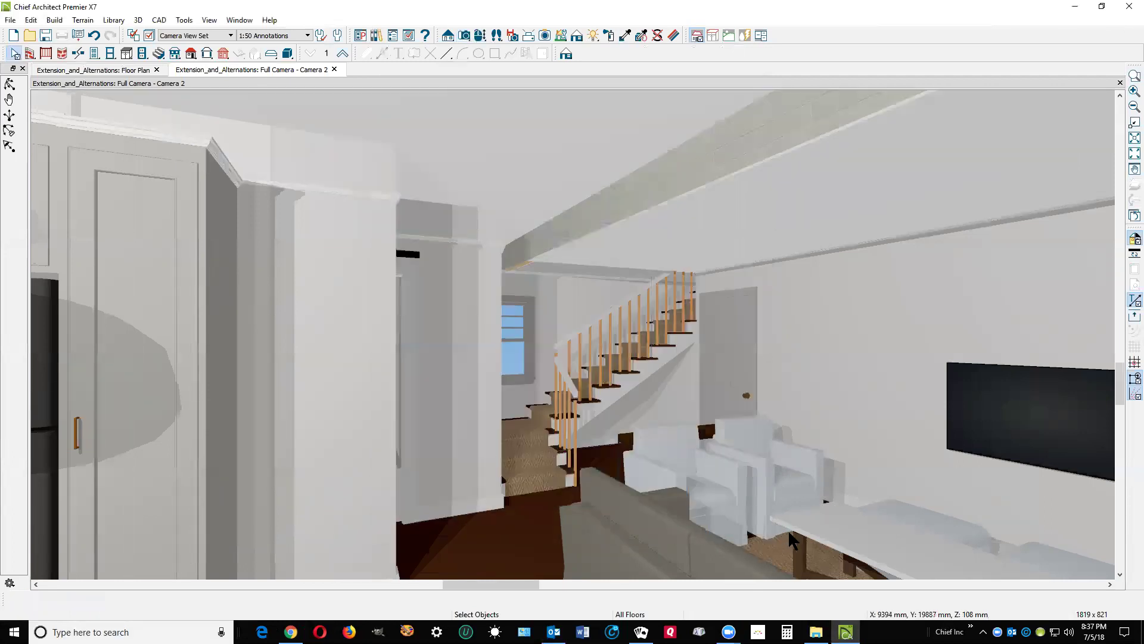
pyautogui.doubleClick(826, 410)
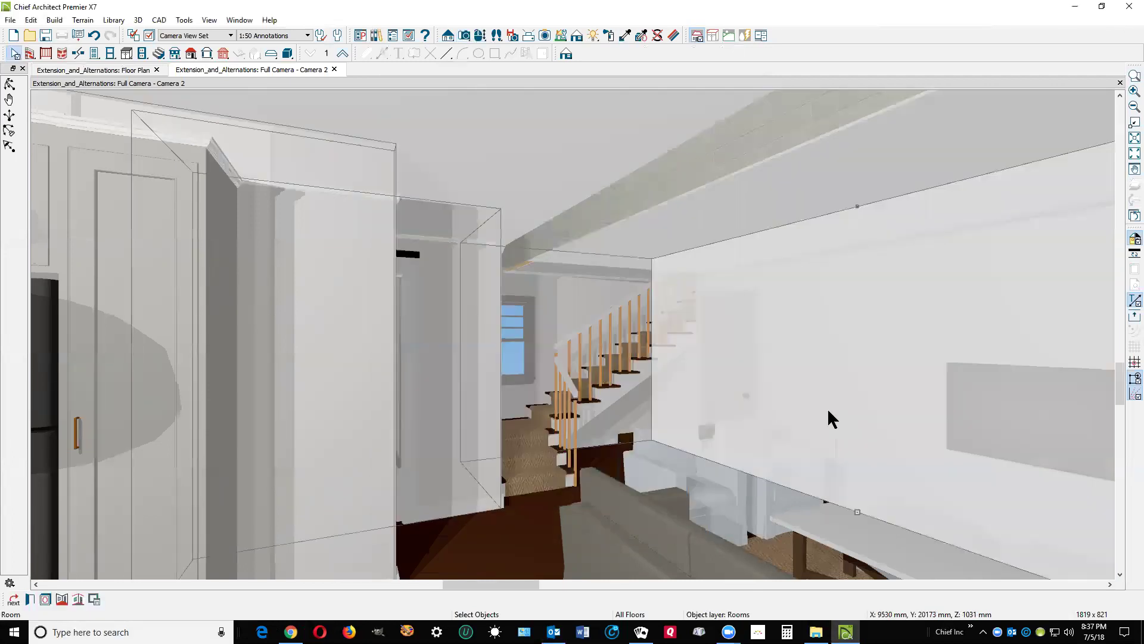
pyautogui.click(687, 521)
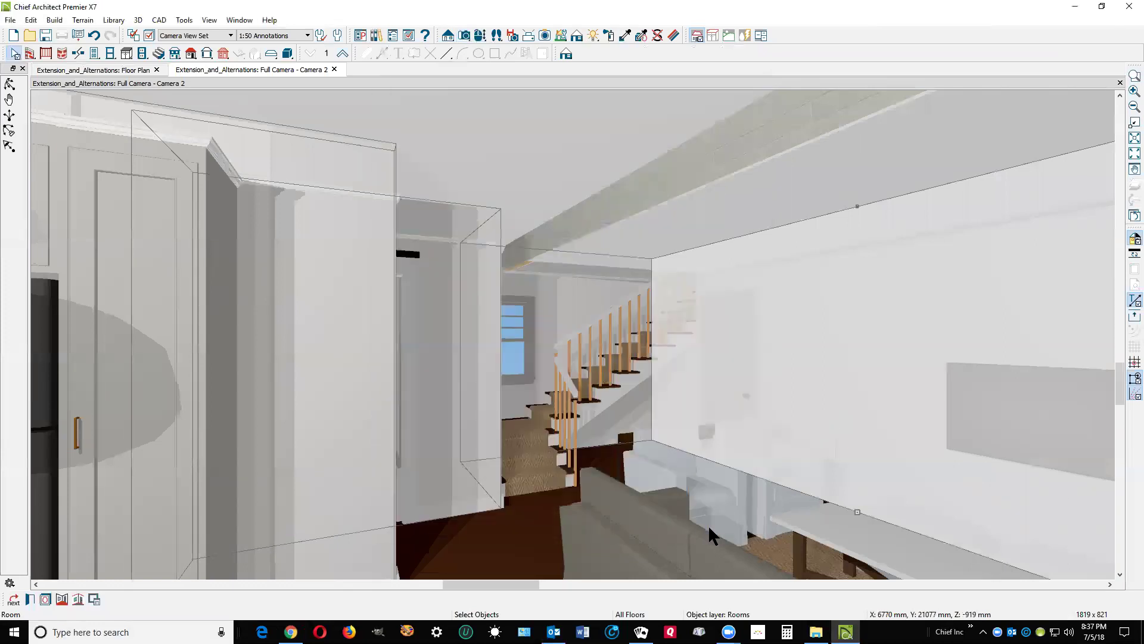
# - Delete the flat geometric floor shape over the living-room table, leaving the armchairs in place
pyautogui.doubleClick(777, 540)
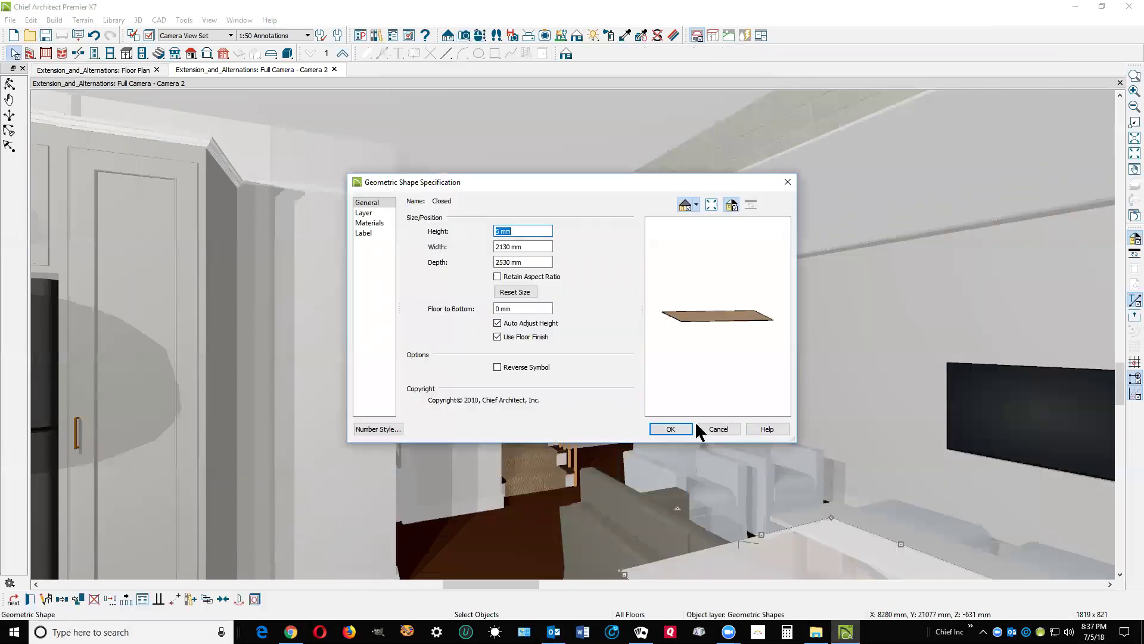
pyautogui.click(715, 429)
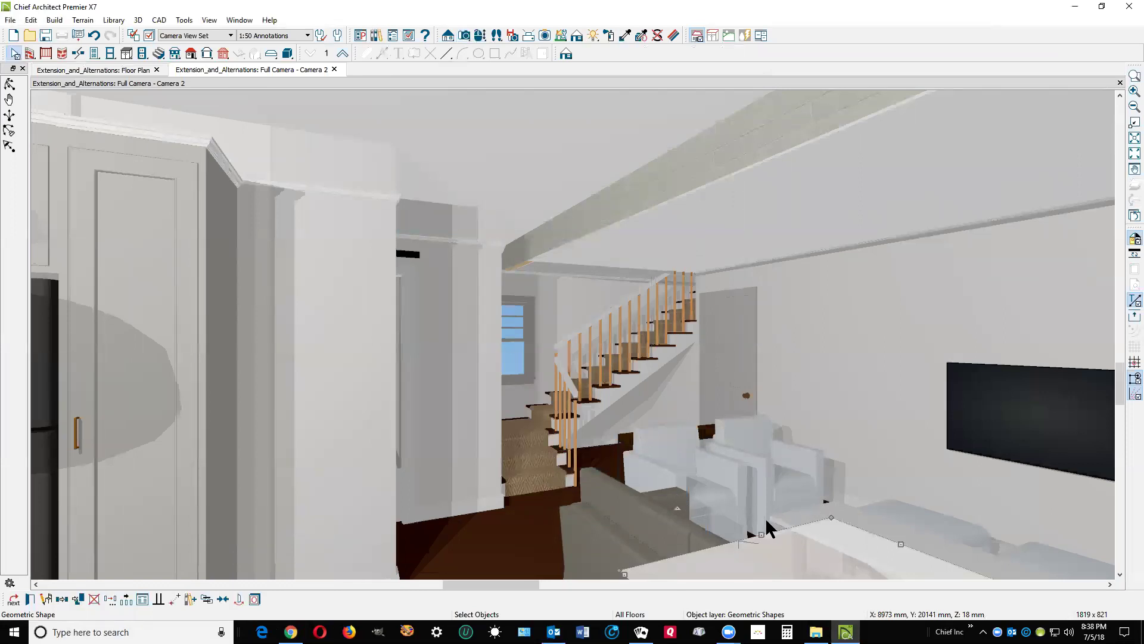
pyautogui.press('Delete')
pyautogui.hotkey('ctrl', 'z')
pyautogui.press('Delete')
pyautogui.click(774, 552)
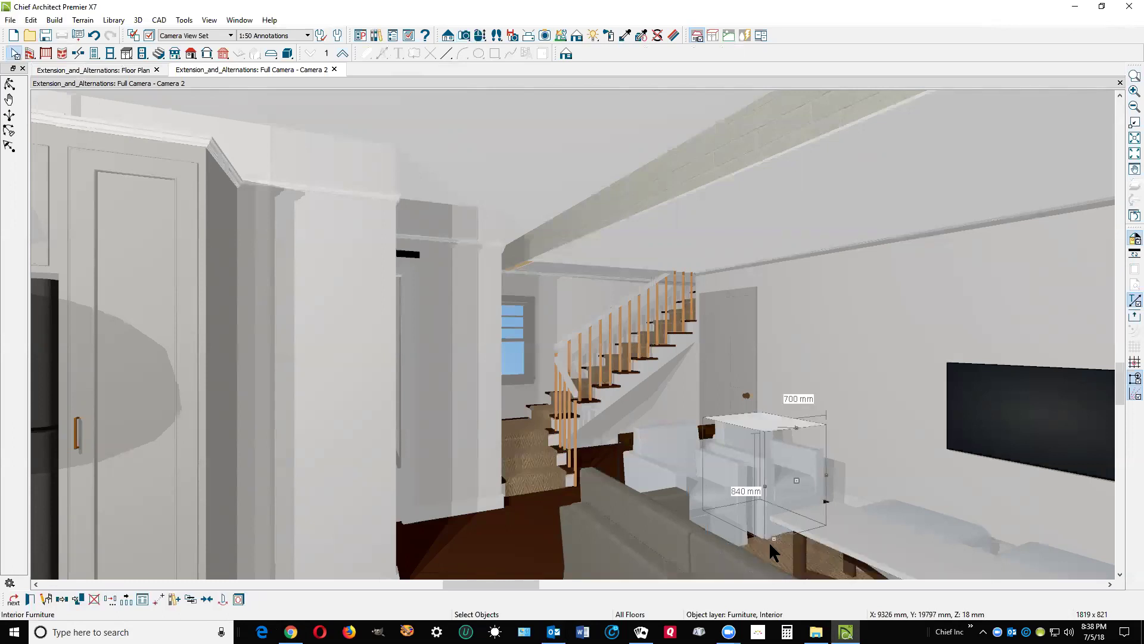
pyautogui.press('Escape')
pyautogui.click(94, 70)
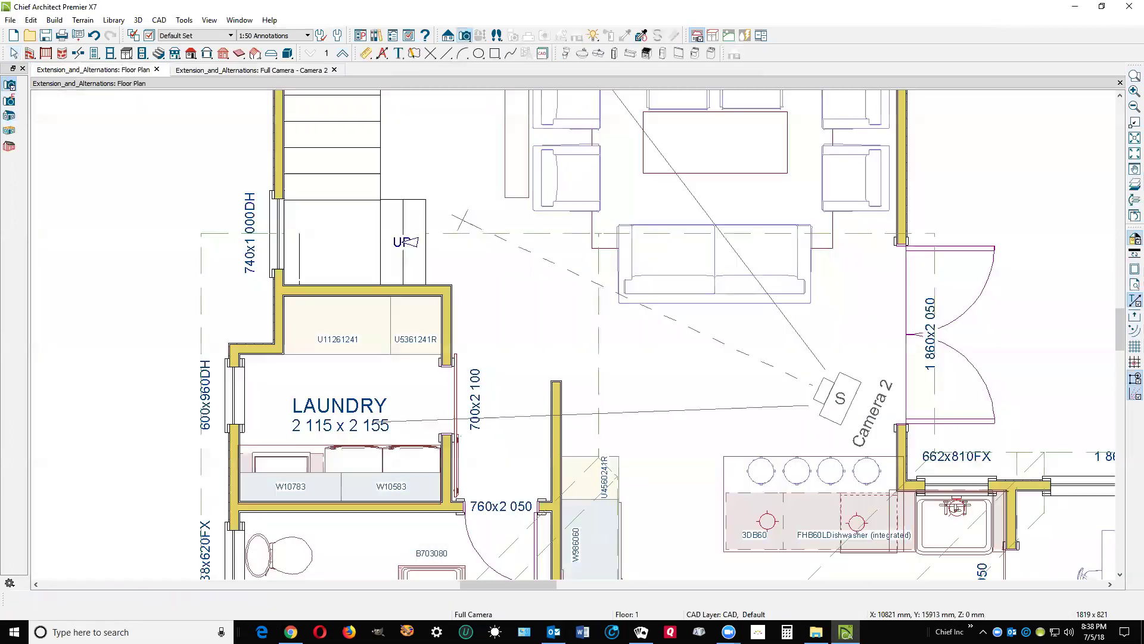
pyautogui.scroll(-1, 499, 184)
pyautogui.click(498, 184)
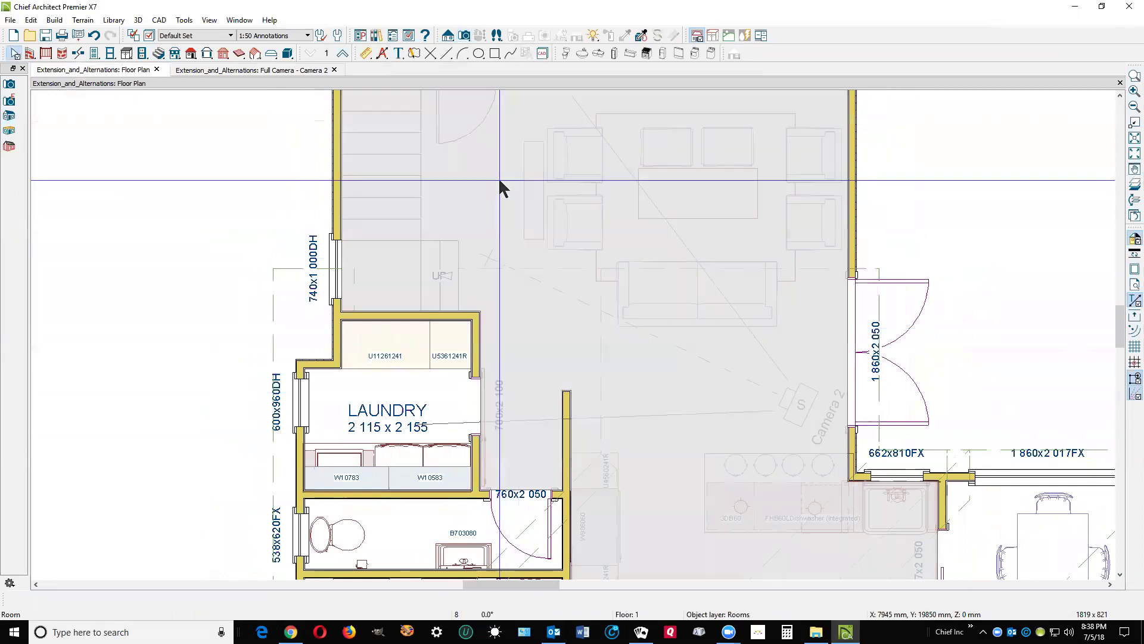
pyautogui.scroll(-1, 514, 295)
pyautogui.scroll(-1, 513, 295)
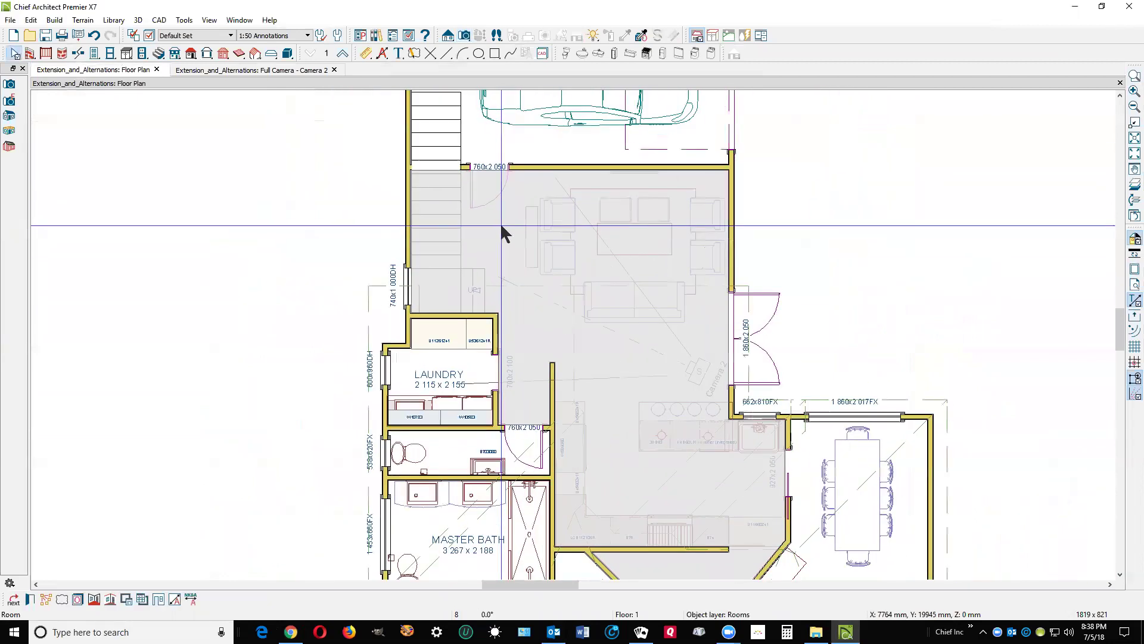
pyautogui.scroll(2, 499, 222)
pyautogui.scroll(1, 517, 234)
pyautogui.press('Escape')
pyautogui.click(517, 234)
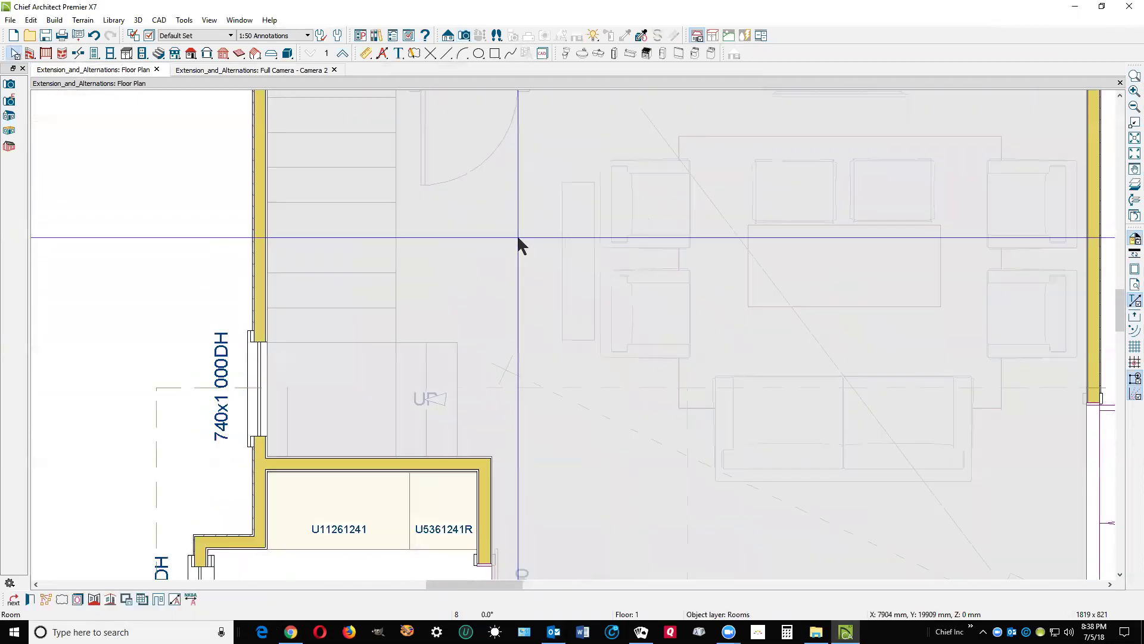
pyautogui.scroll(-2, 516, 234)
pyautogui.scroll(-1, 522, 244)
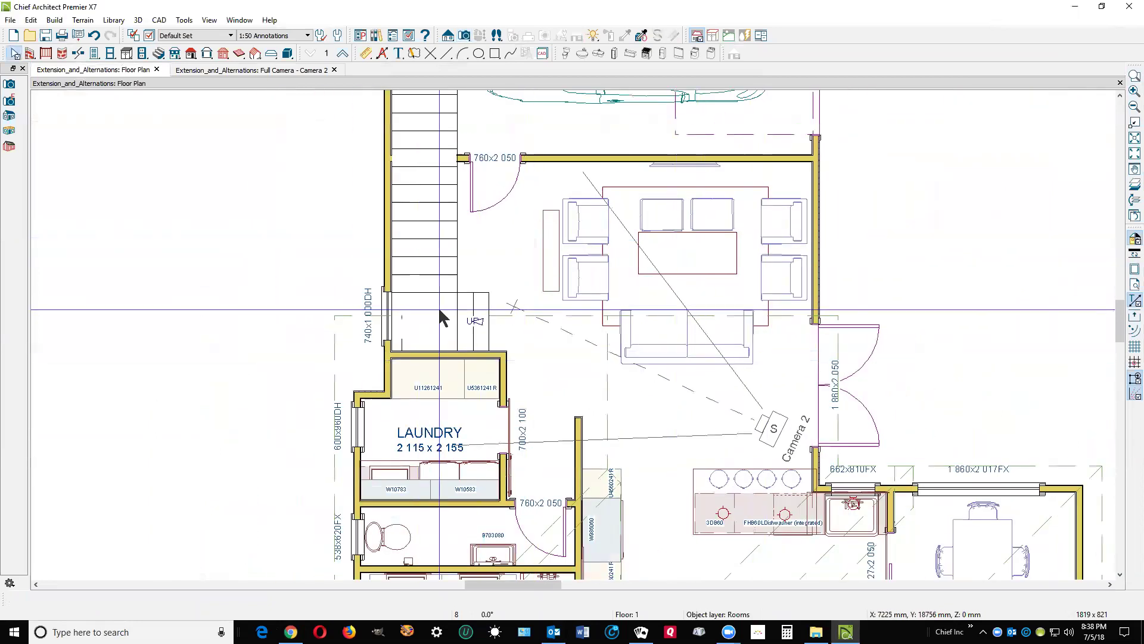
pyautogui.scroll(1, 779, 324)
pyautogui.hotkey('ctrl', 'Tab')
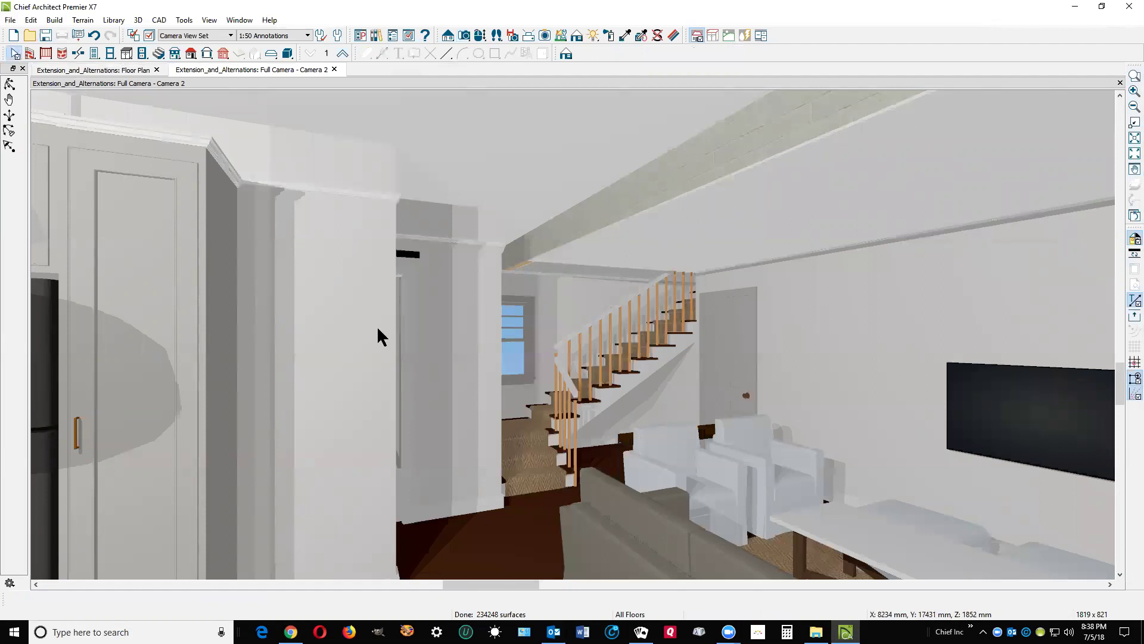
# - Cut backclipped Cross Section 3 across the living room, review it, and return to Floor Plan
pyautogui.hotkey('ctrl', 'Tab')
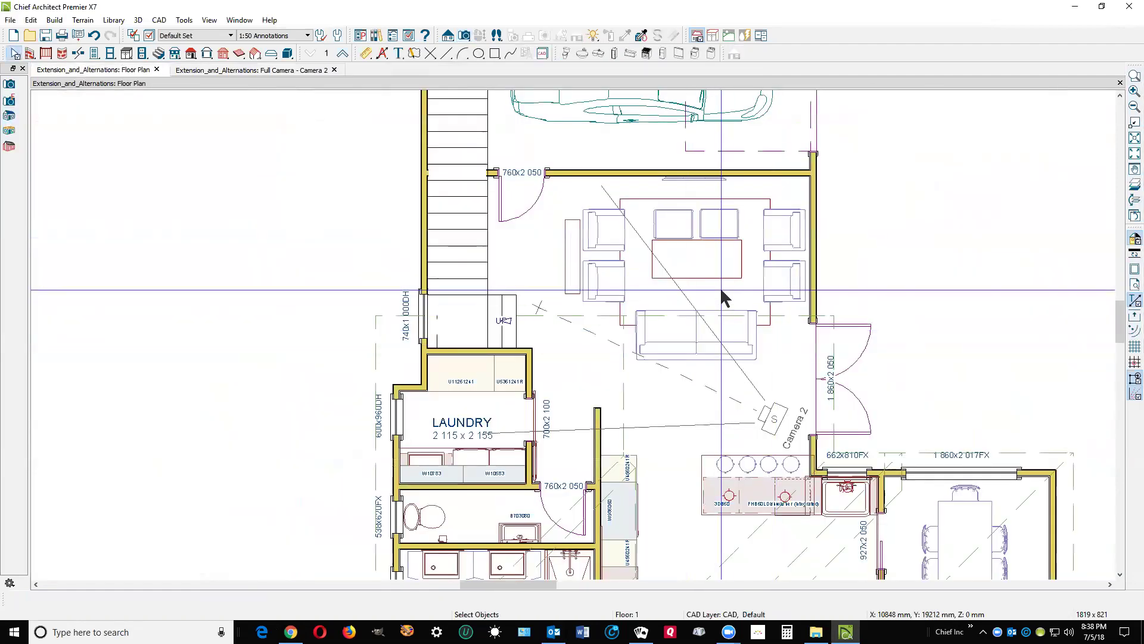
pyautogui.click(448, 37)
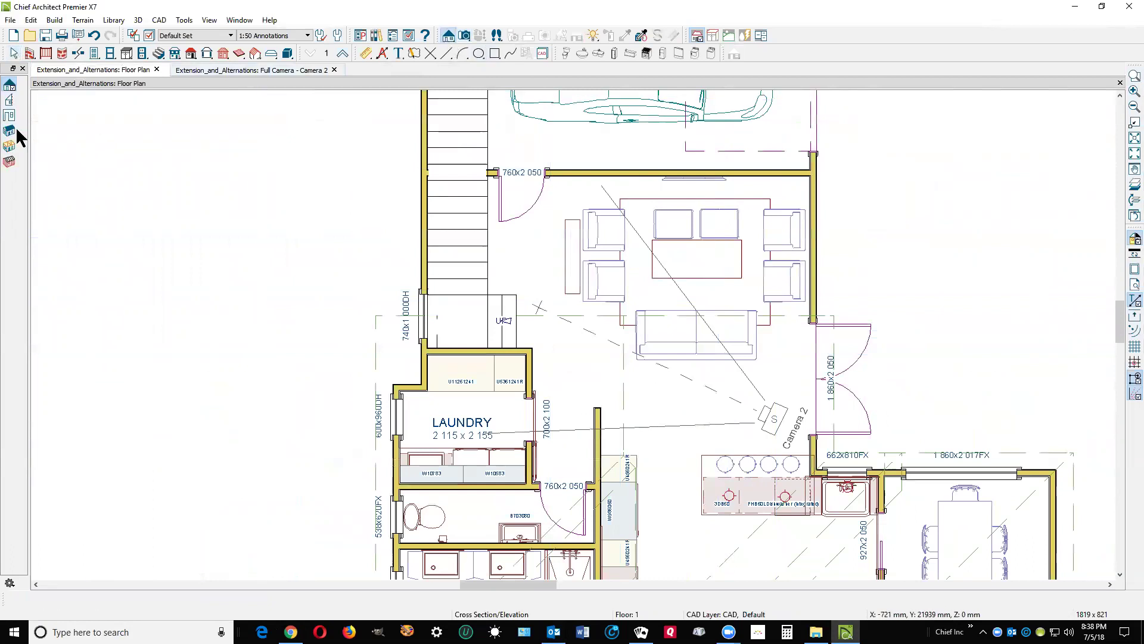
pyautogui.click(9, 100)
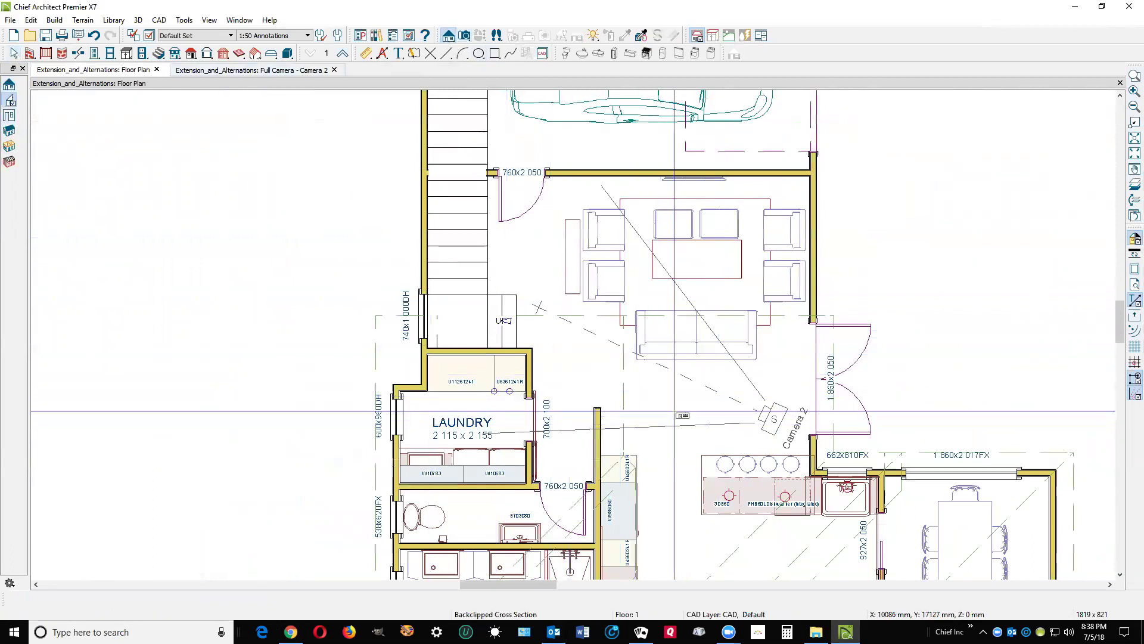
pyautogui.moveTo(709, 392); pyautogui.dragTo(556, 393)
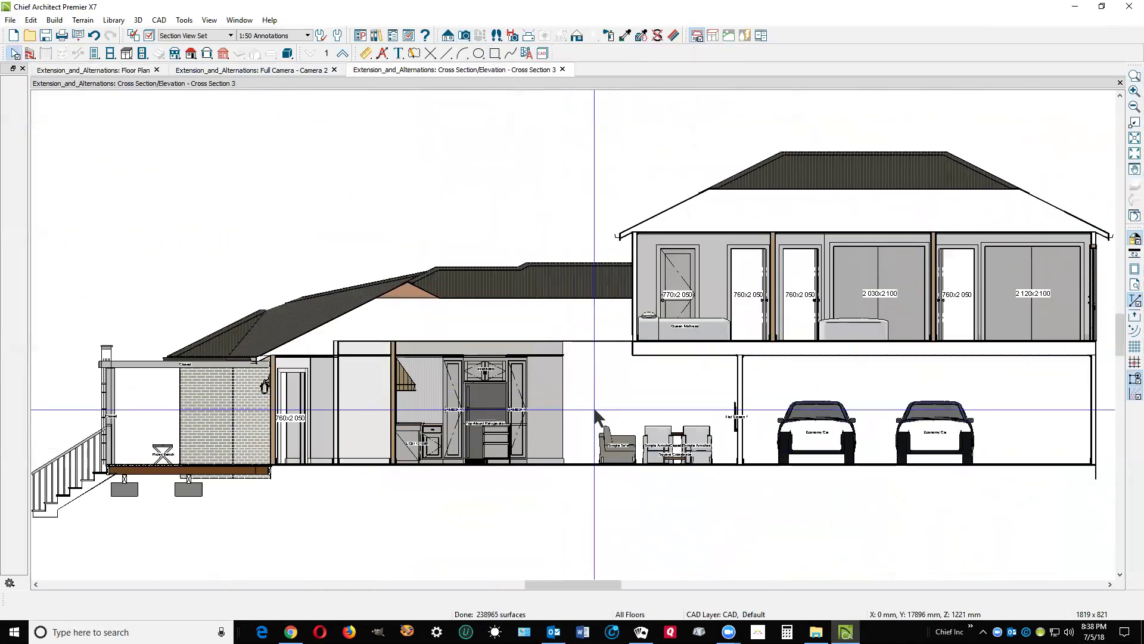
pyautogui.scroll(5, 632, 373)
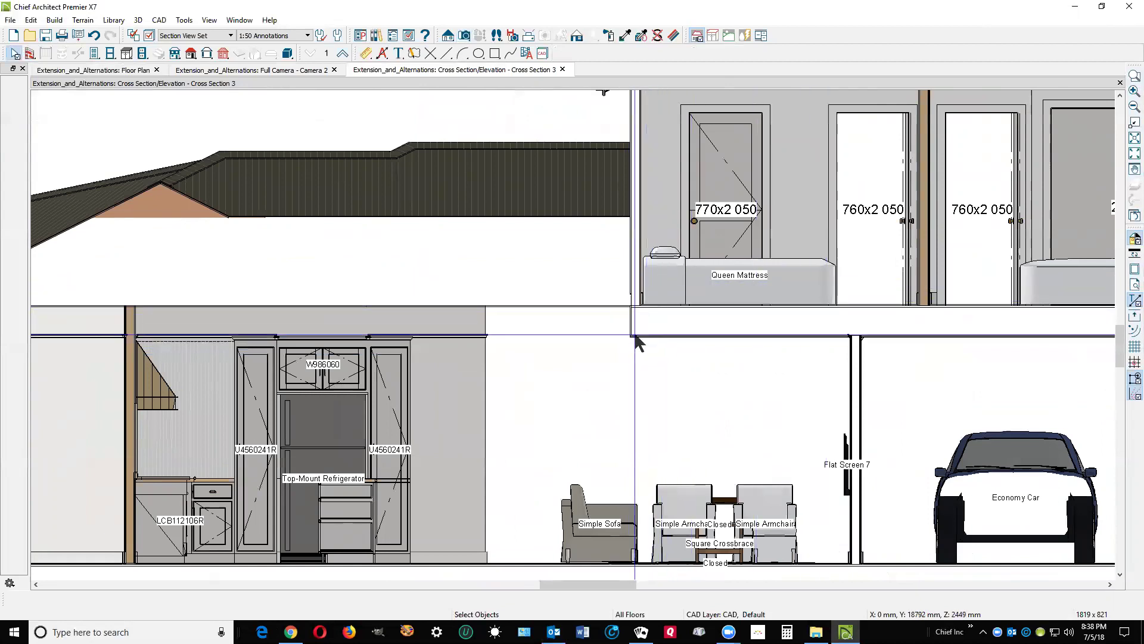
pyautogui.scroll(-3, 634, 337)
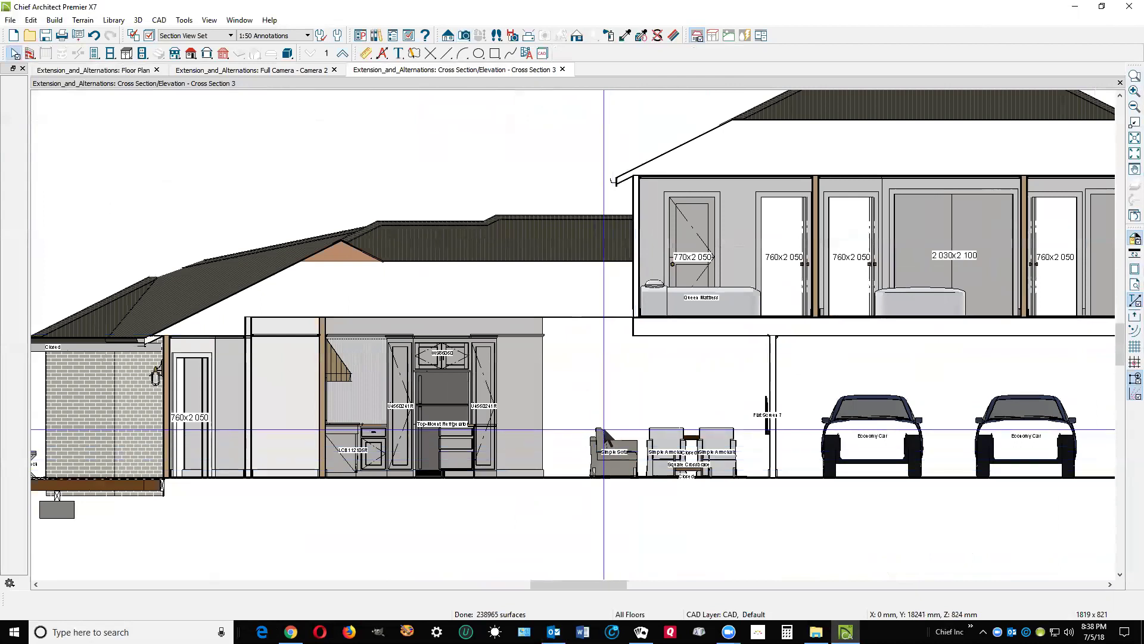
pyautogui.hotkey('ctrl', 'Tab')
pyautogui.scroll(-3, 721, 355)
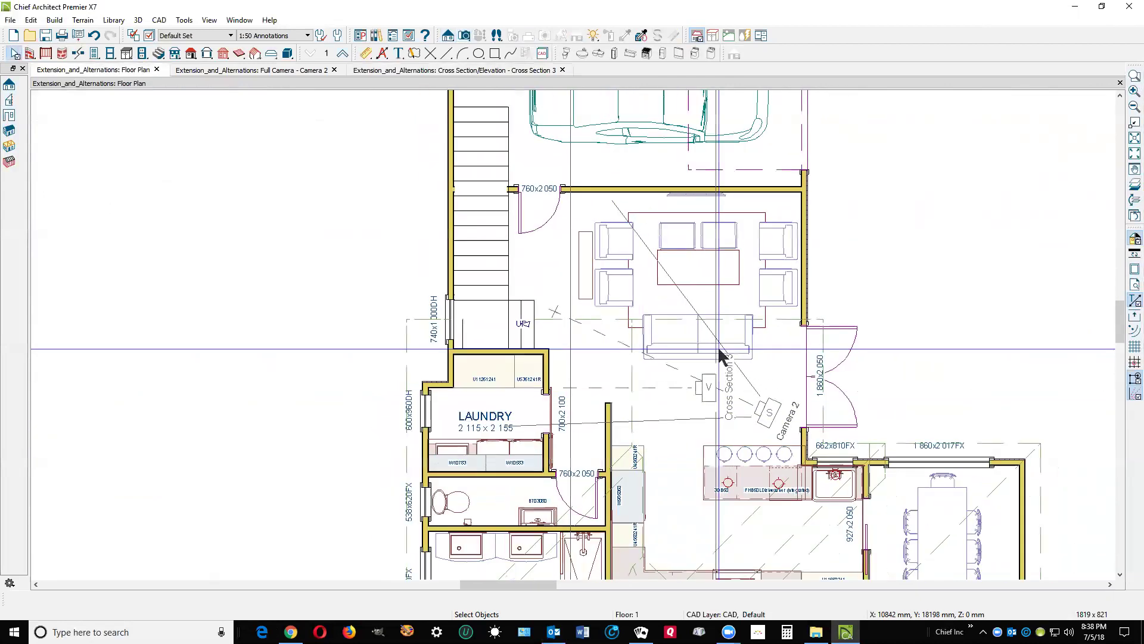
pyautogui.click(31, 19)
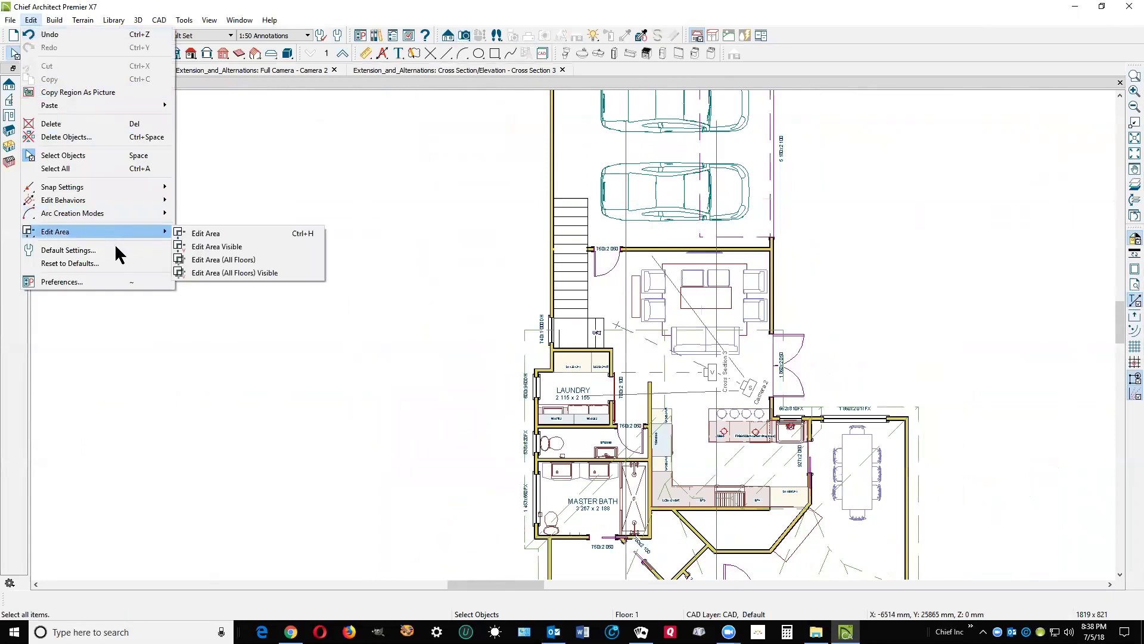
pyautogui.click(116, 249)
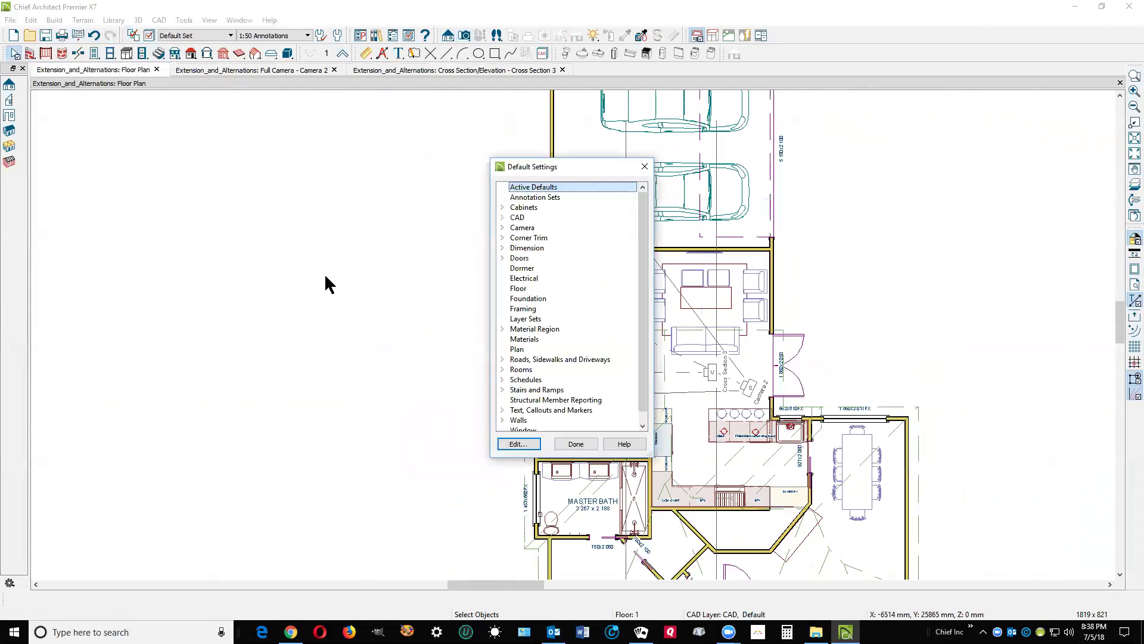
pyautogui.click(516, 288)
pyautogui.click(517, 444)
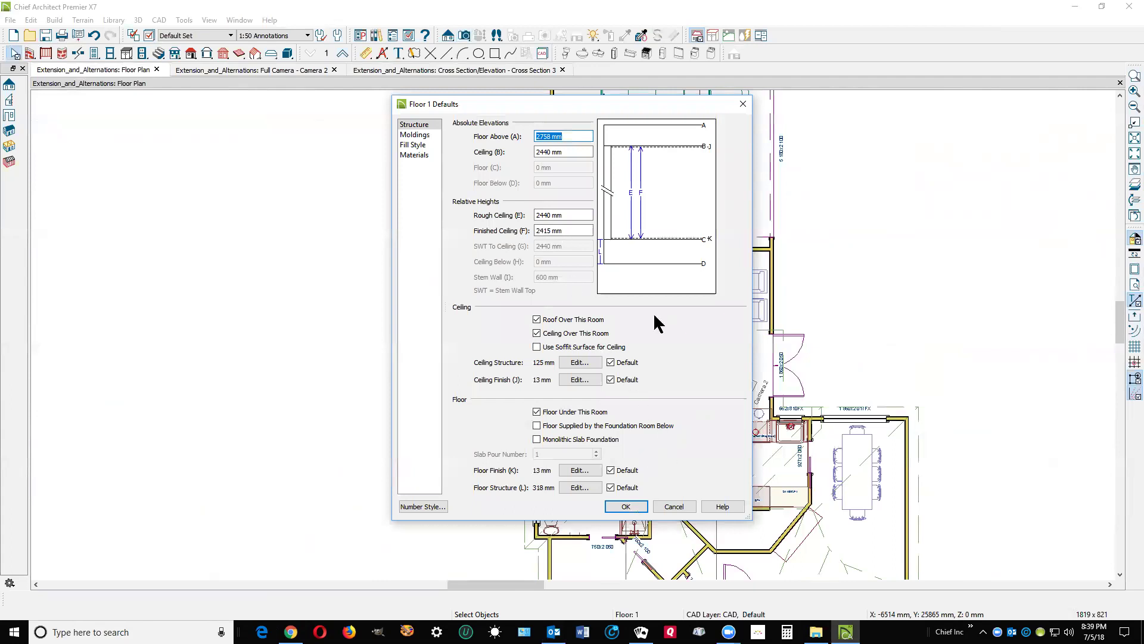
pyautogui.click(576, 231)
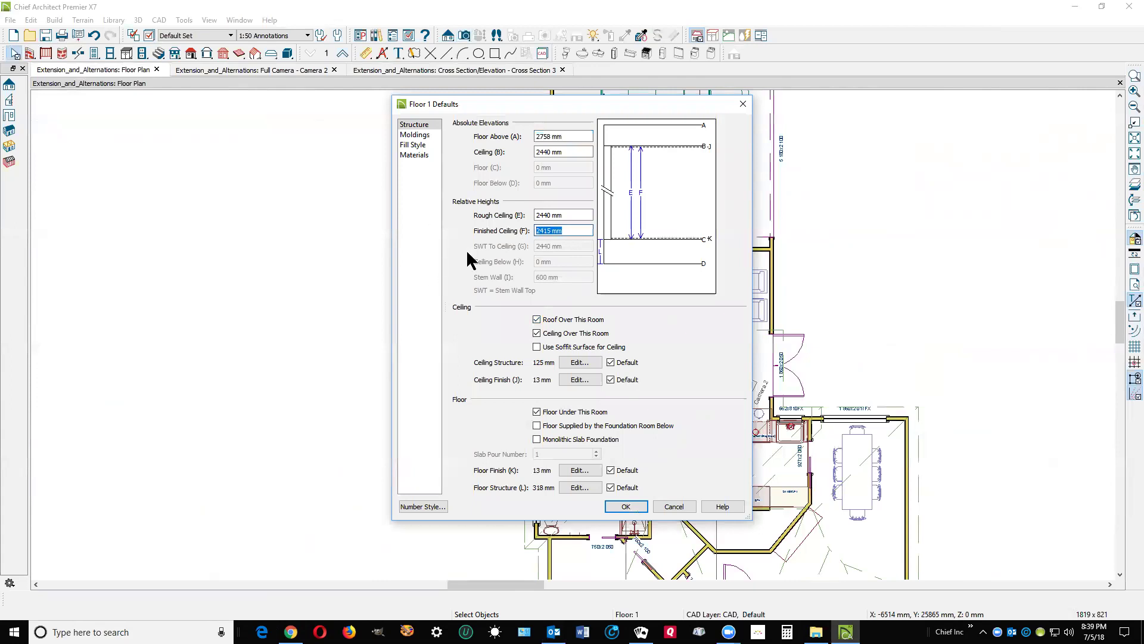
pyautogui.click(639, 508)
pyautogui.click(587, 442)
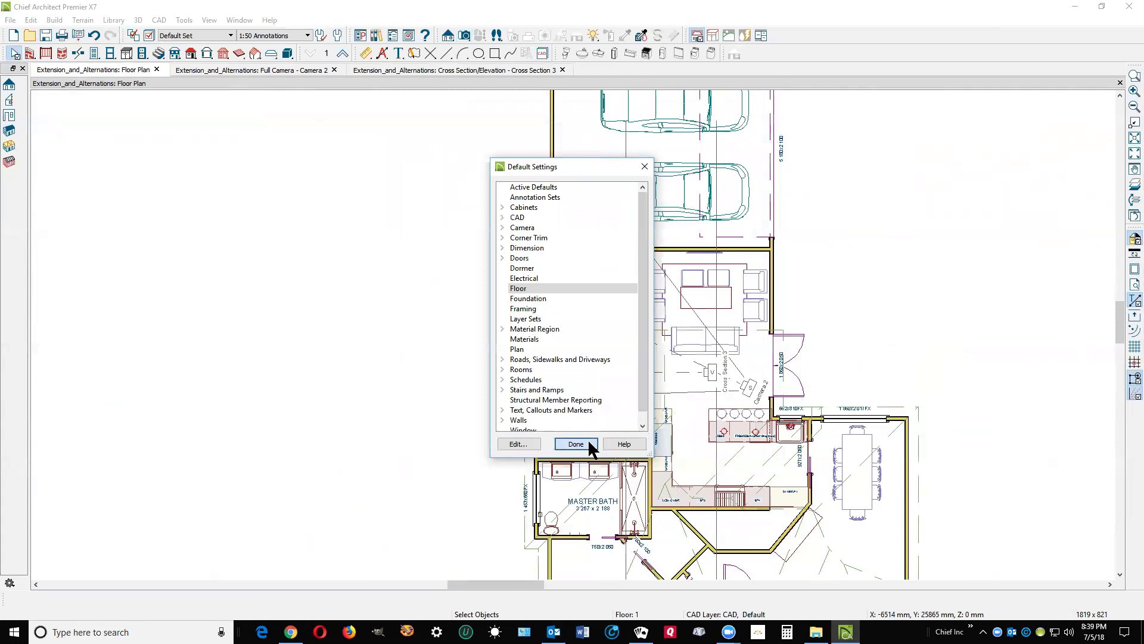
pyautogui.scroll(-2, 750, 246)
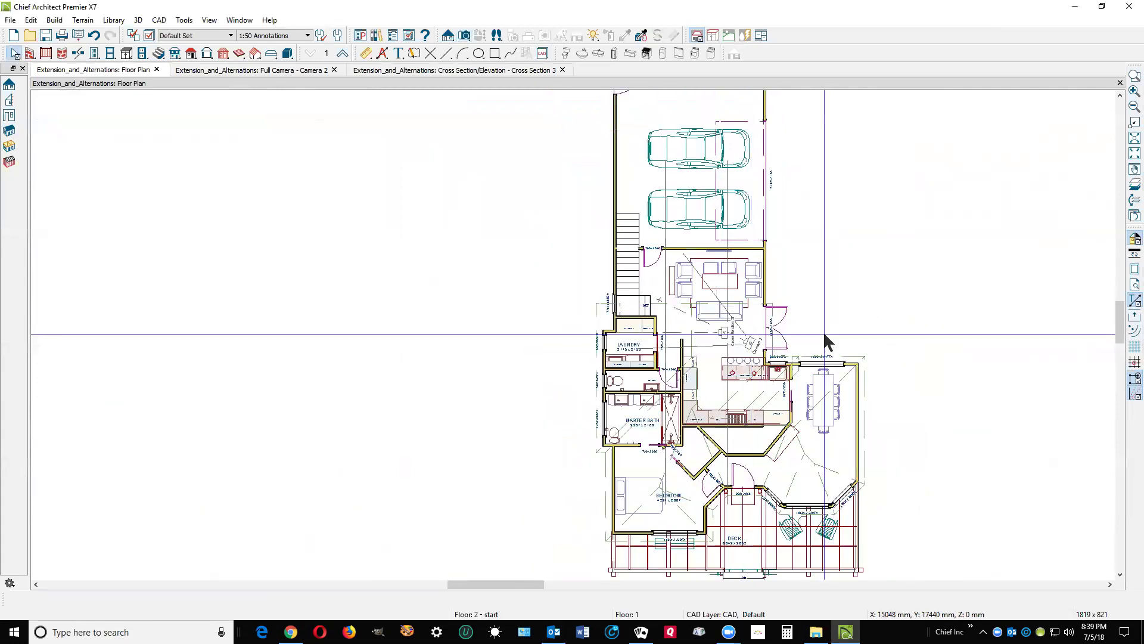
pyautogui.doubleClick(822, 459)
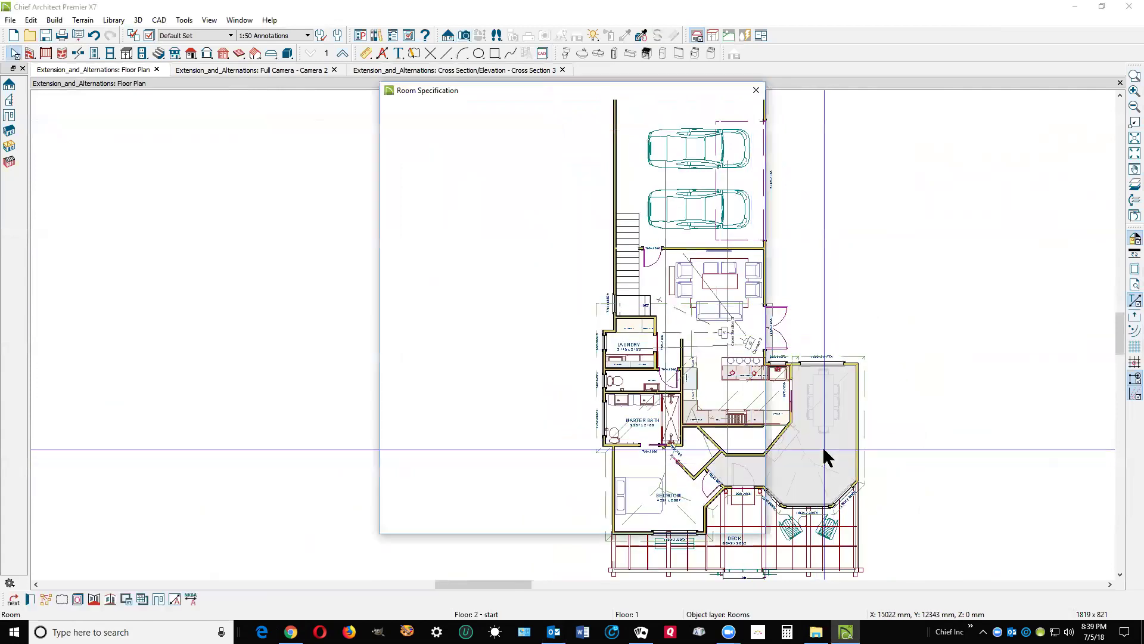
pyautogui.click(410, 122)
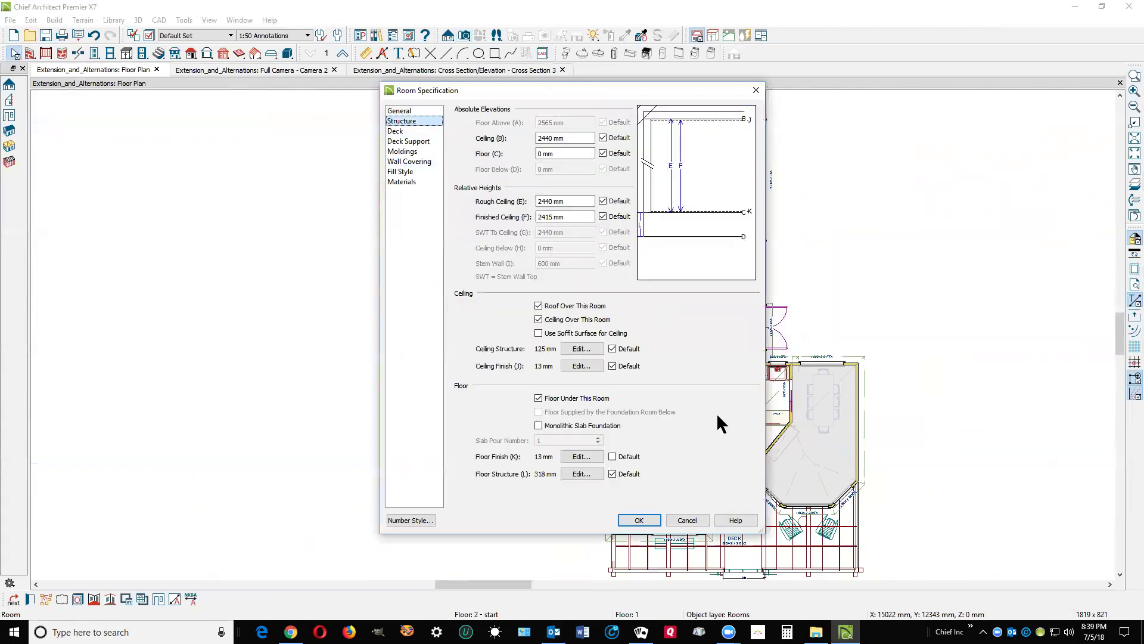
pyautogui.click(685, 519)
pyautogui.scroll(4, 708, 381)
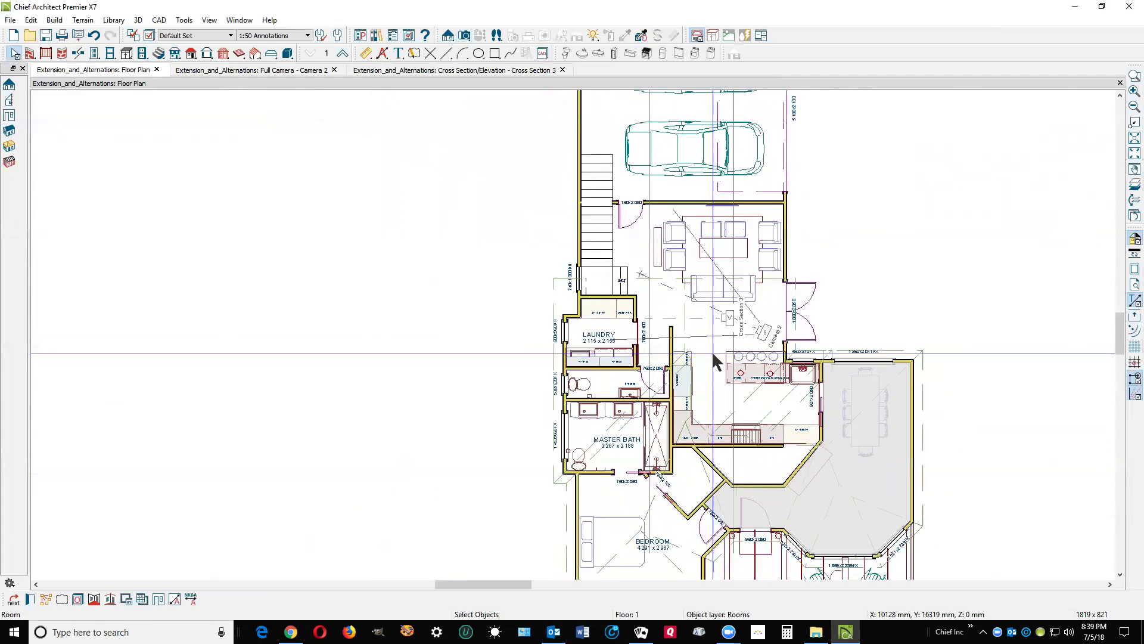
pyautogui.doubleClick(712, 350)
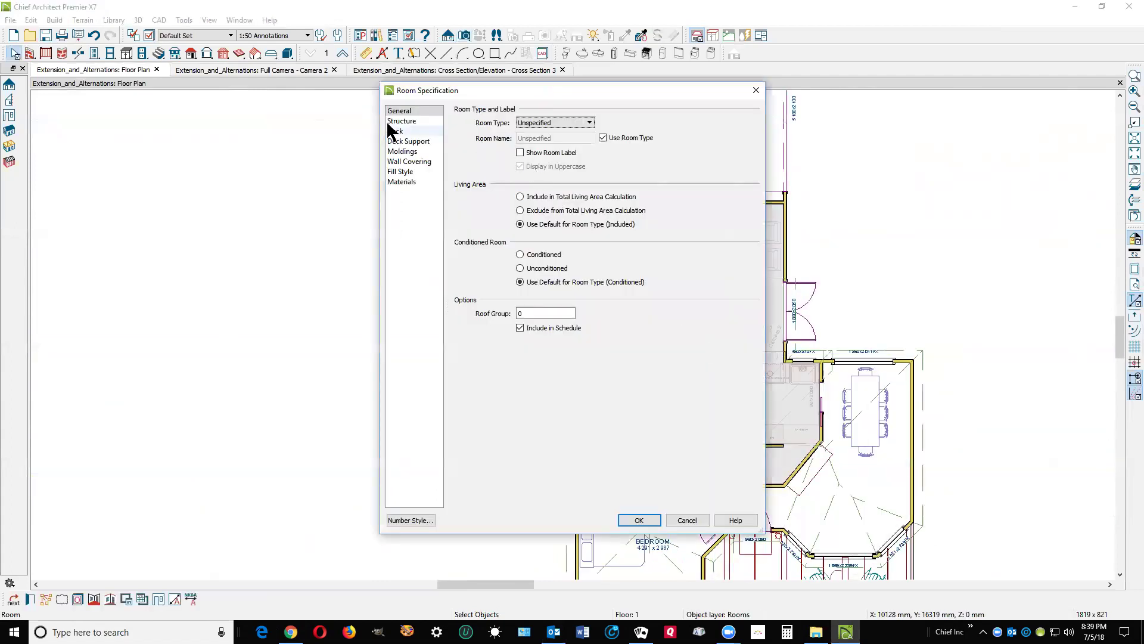
pyautogui.click(400, 121)
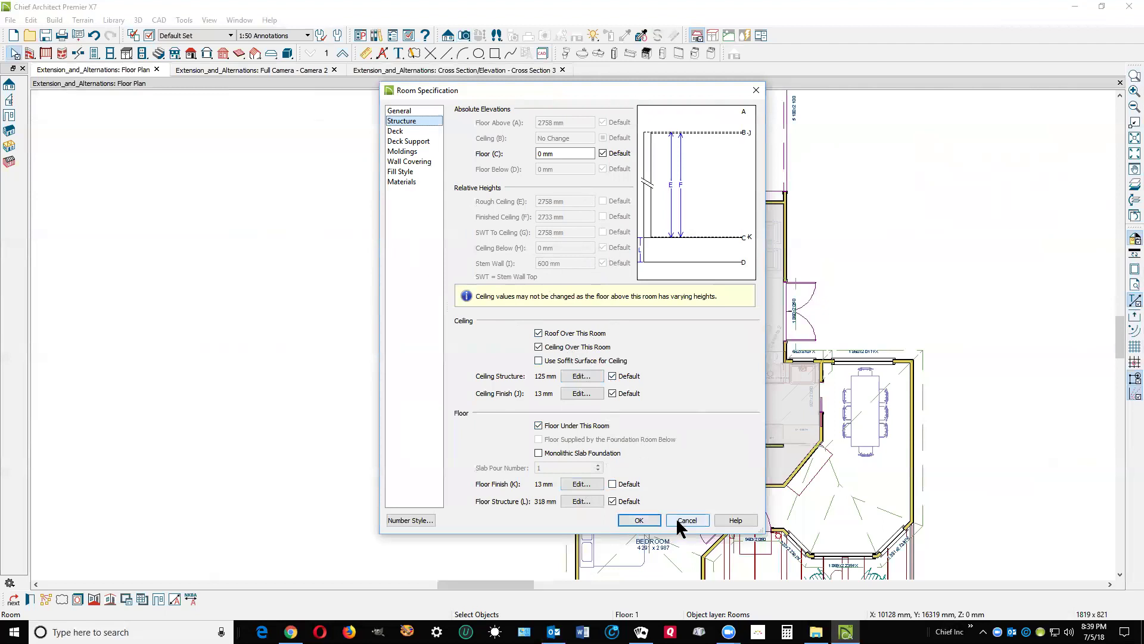
pyautogui.click(643, 520)
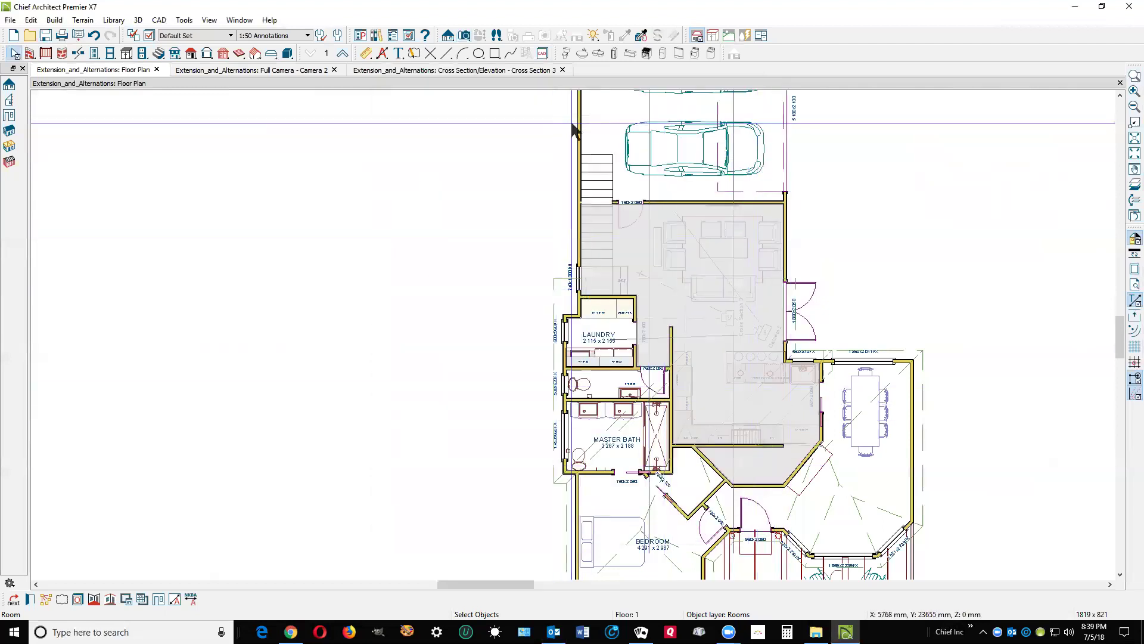
pyautogui.doubleClick(603, 118)
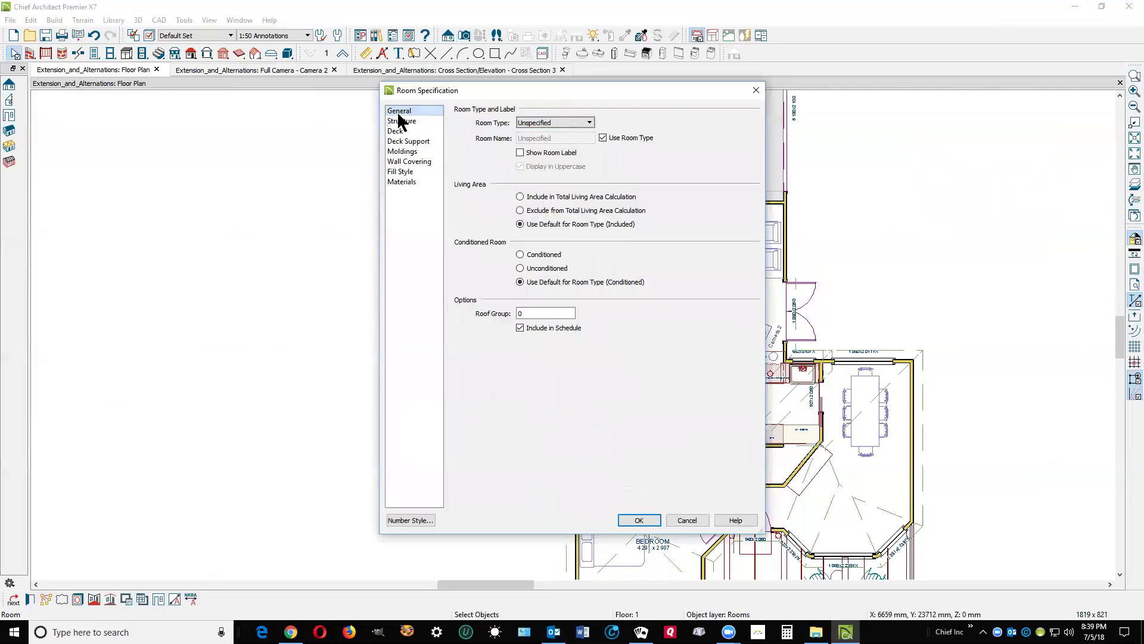
pyautogui.click(401, 120)
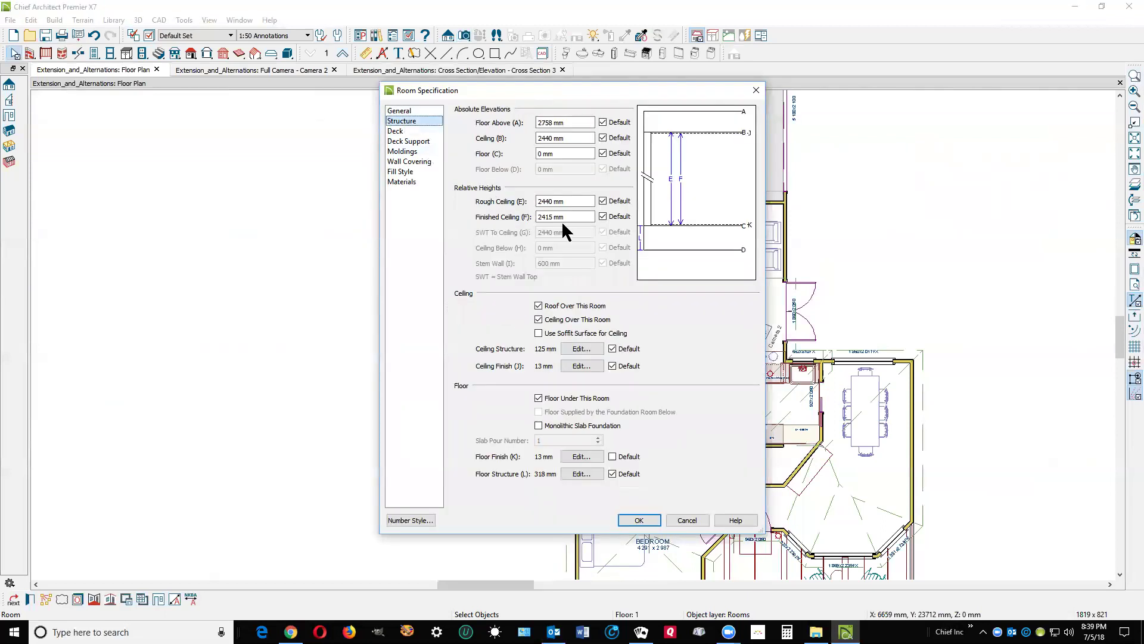
pyautogui.click(676, 517)
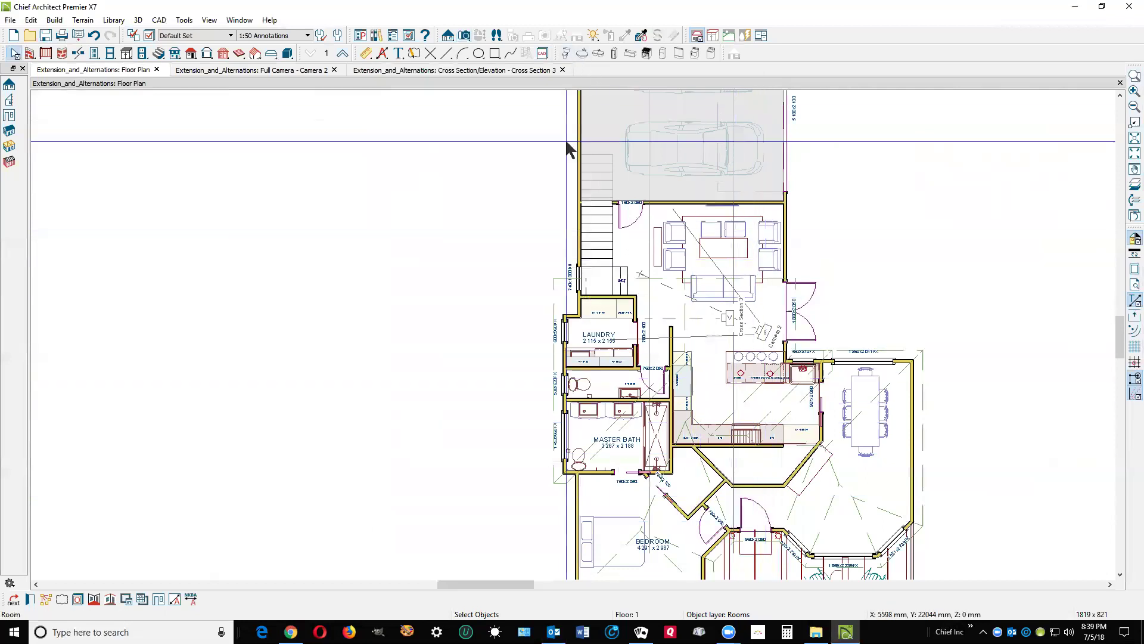
# - Go up to Floor 2 and inspect the lower bedroom's Structure heights (floor 2758 mm, ceiling 5186 mm)
pyautogui.click(342, 55)
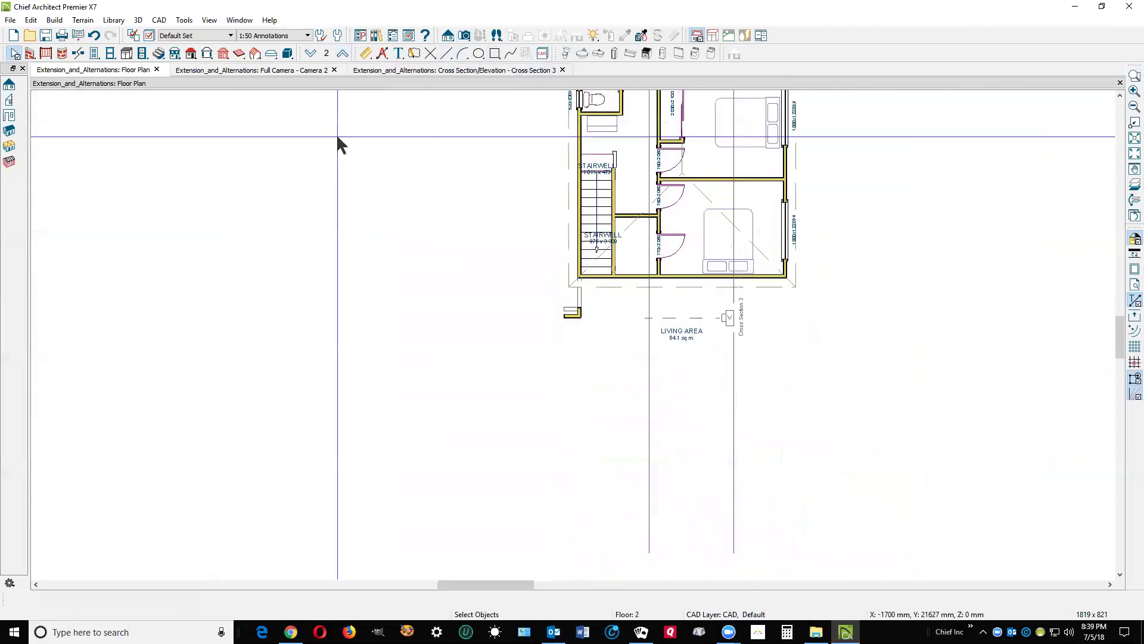
pyautogui.scroll(-2, 414, 316)
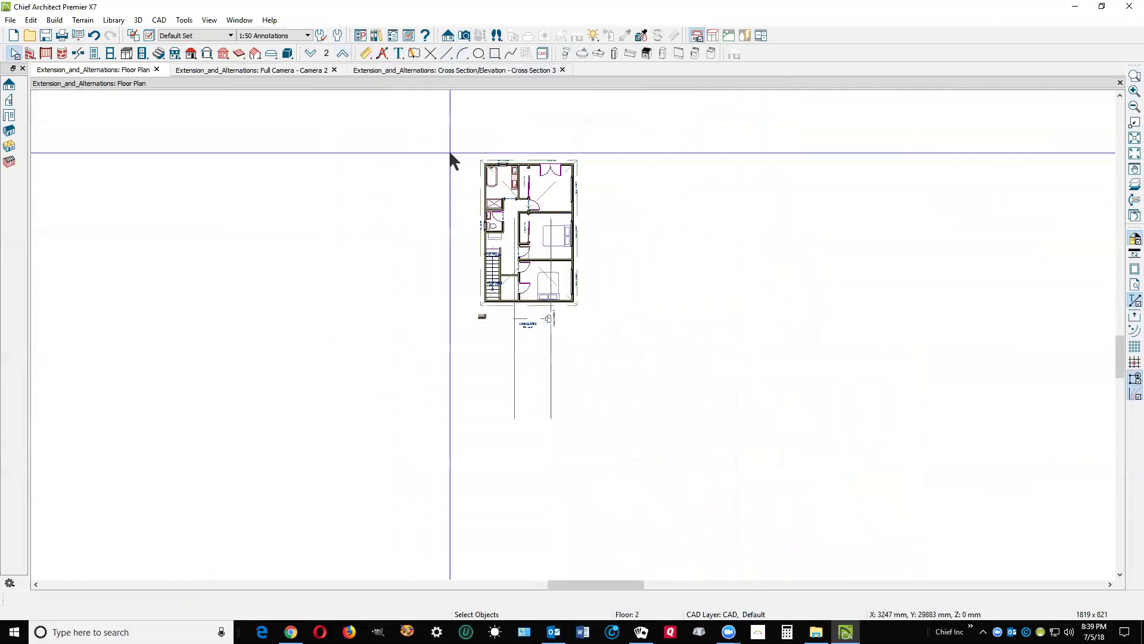
pyautogui.scroll(1, 450, 146)
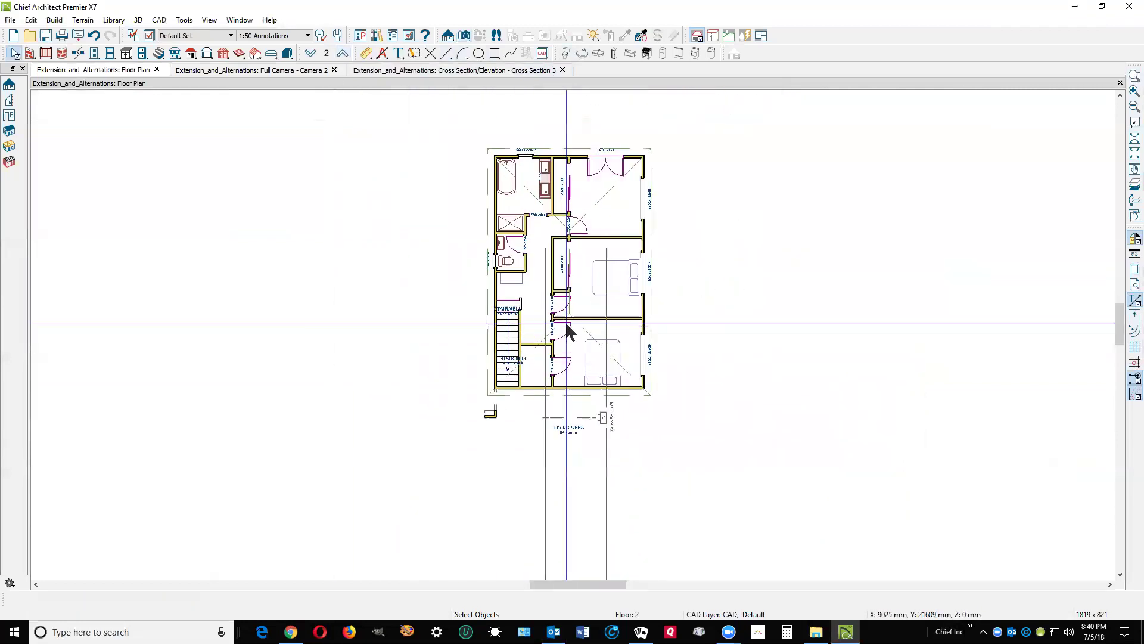
pyautogui.scroll(2, 567, 327)
pyautogui.scroll(1, 590, 318)
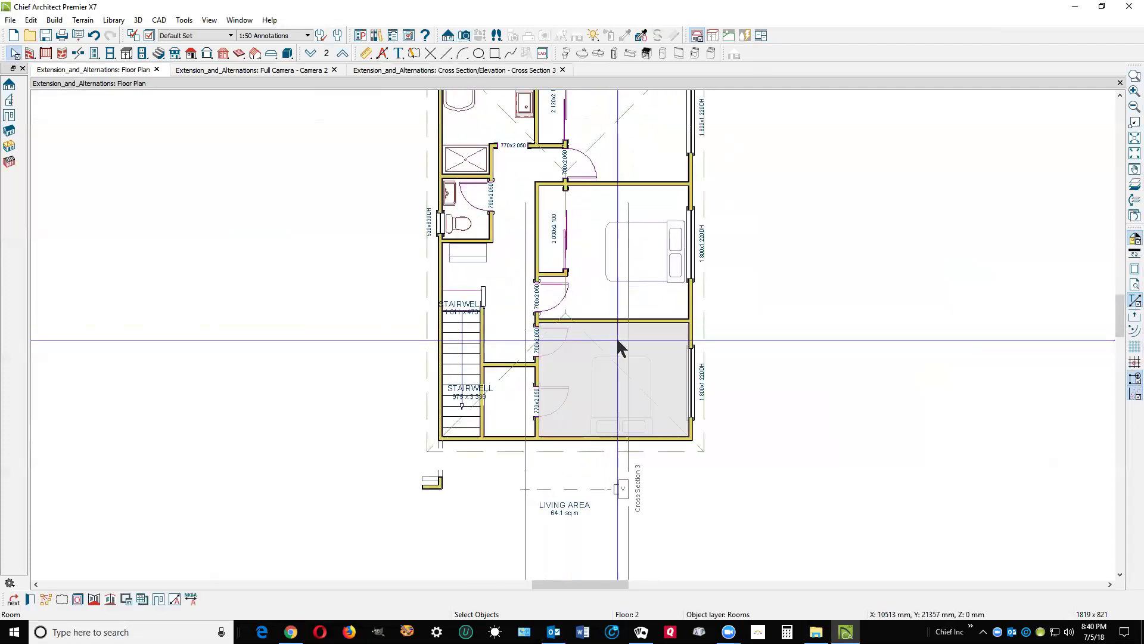
pyautogui.doubleClick(618, 342)
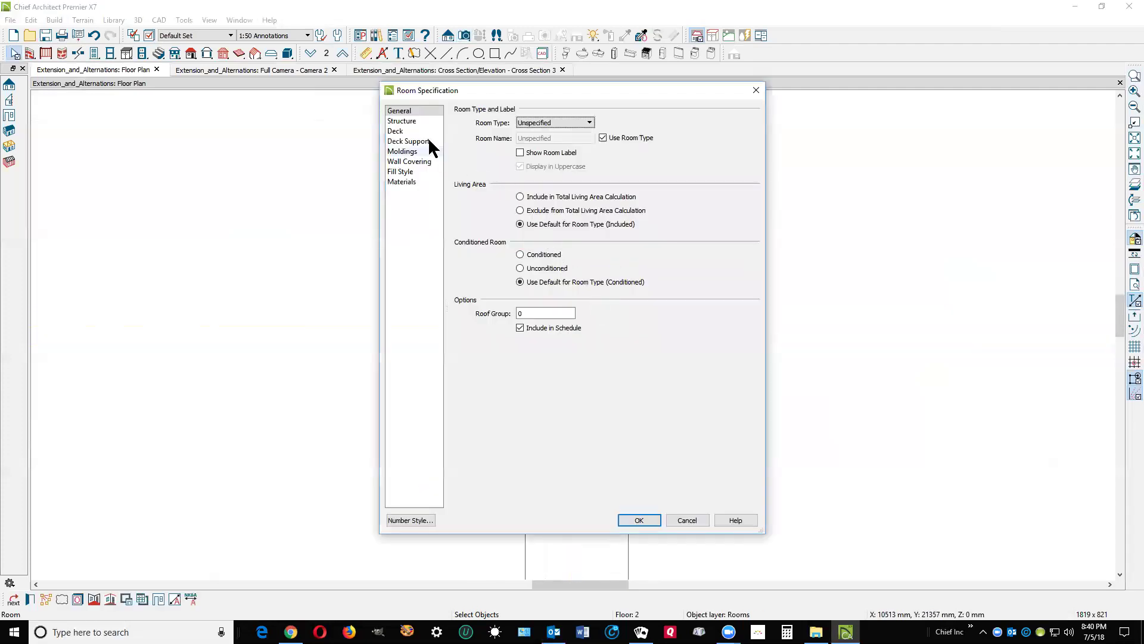
pyautogui.click(412, 119)
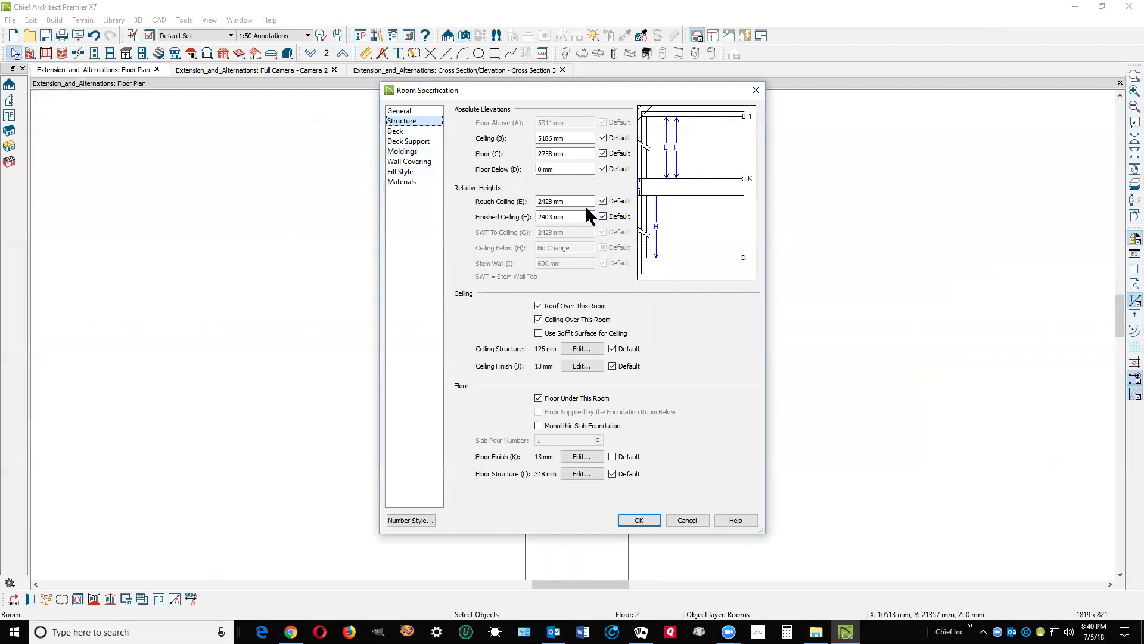
pyautogui.click(572, 153)
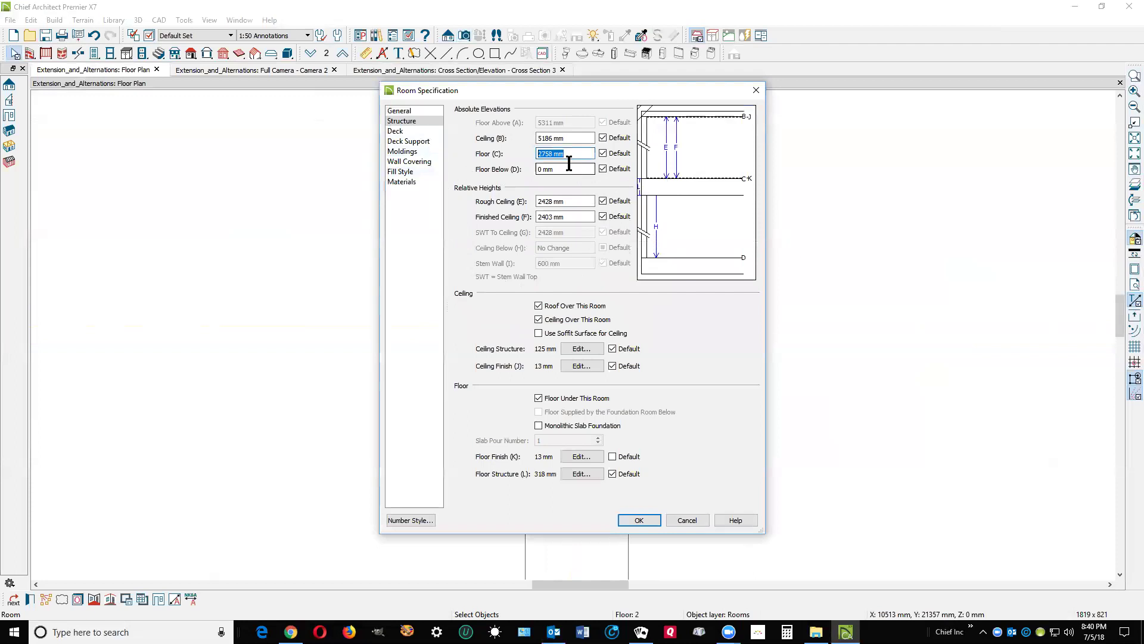
pyautogui.click(645, 520)
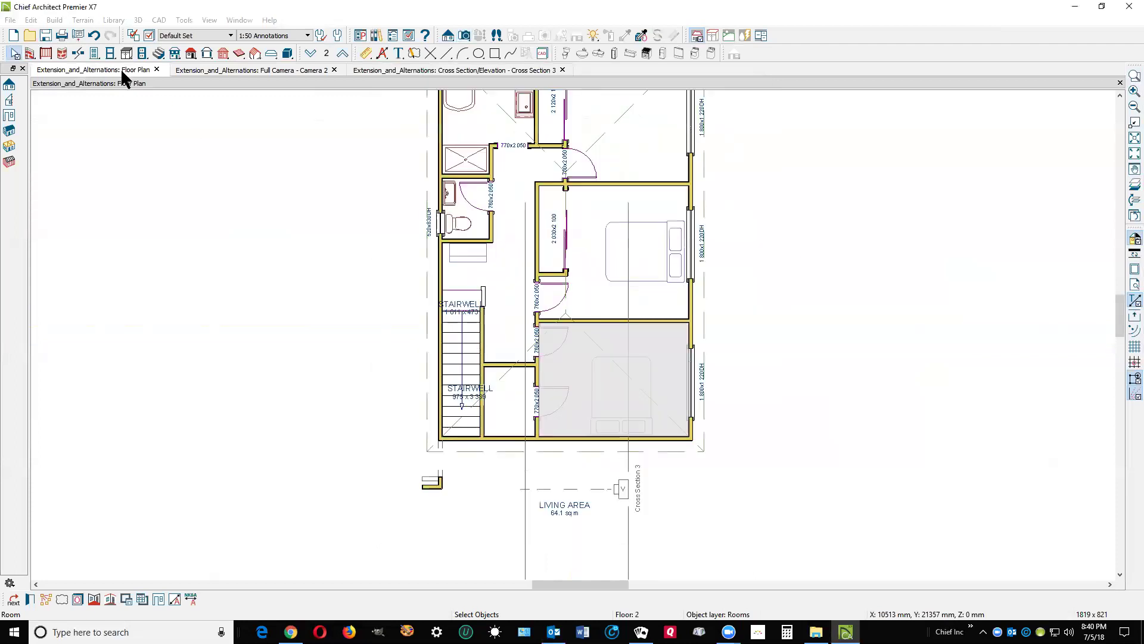
pyautogui.click(11, 21)
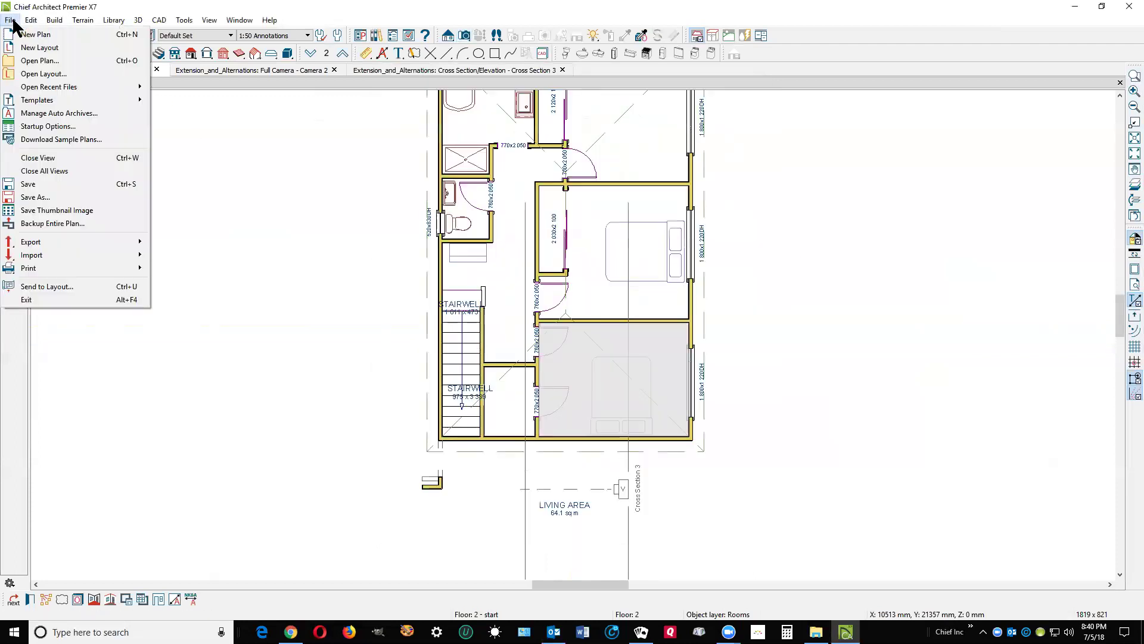
pyautogui.moveTo(31, 20)
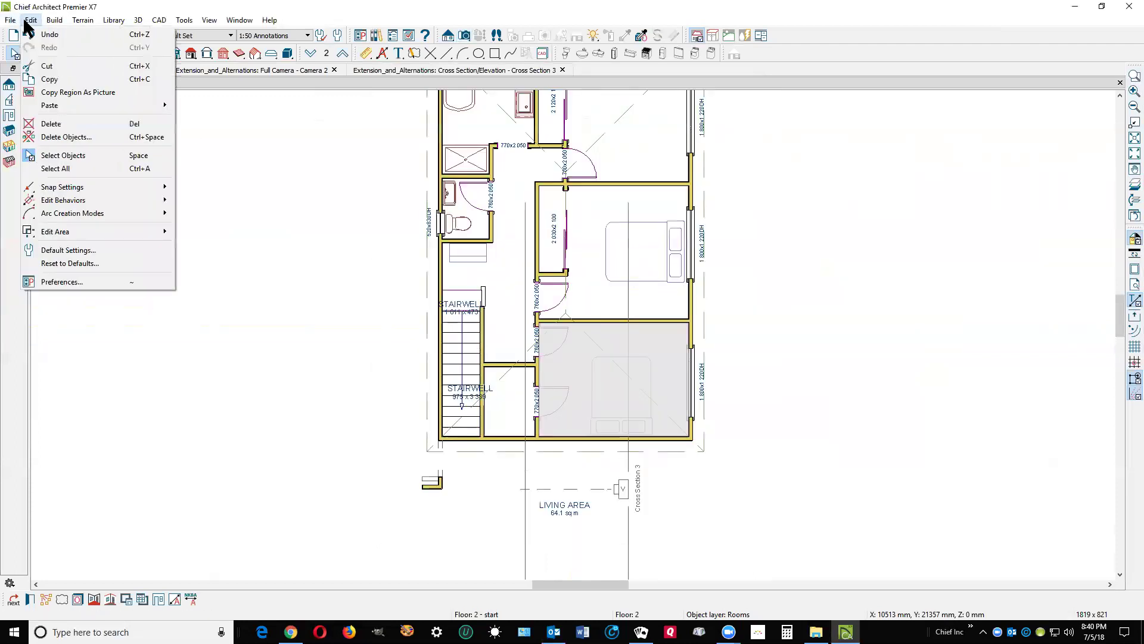
pyautogui.click(83, 250)
pyautogui.click(519, 289)
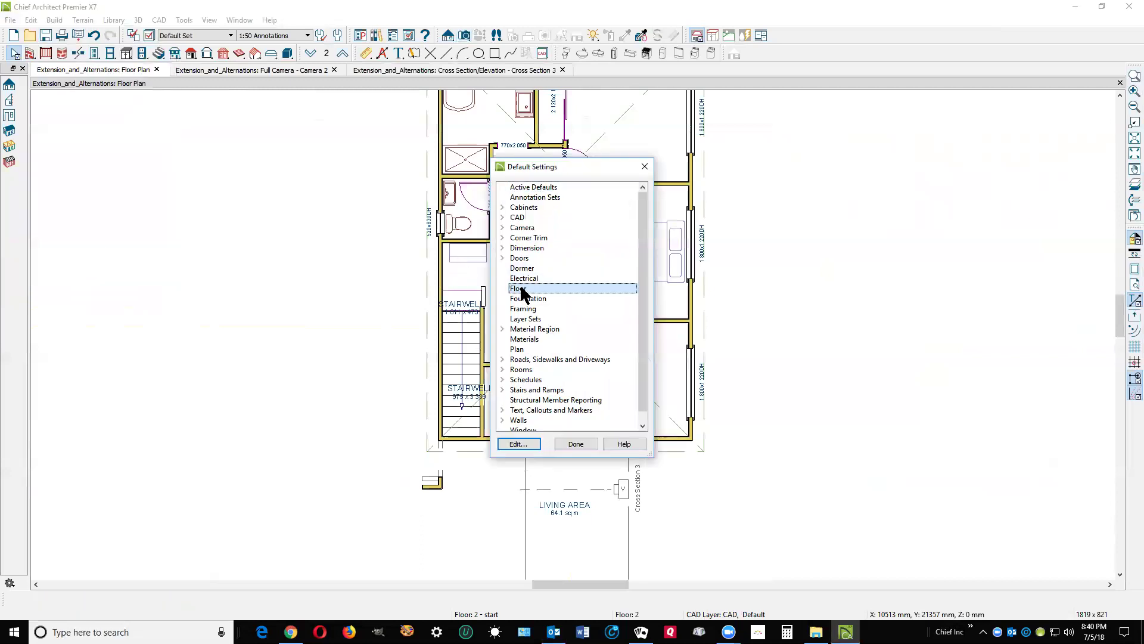
pyautogui.click(510, 442)
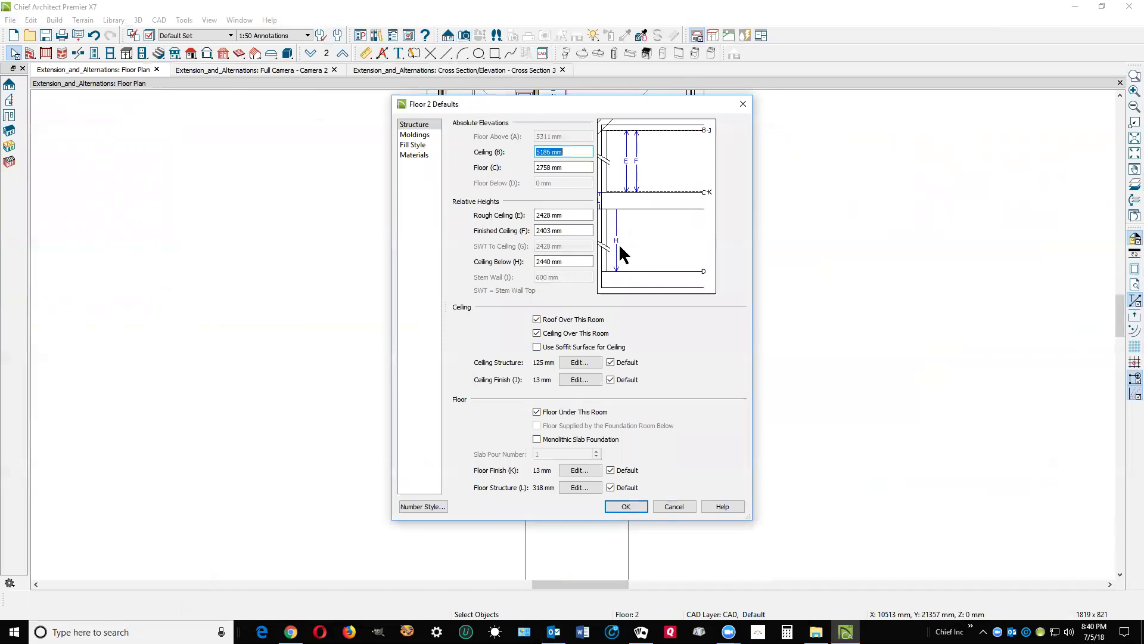
pyautogui.click(683, 508)
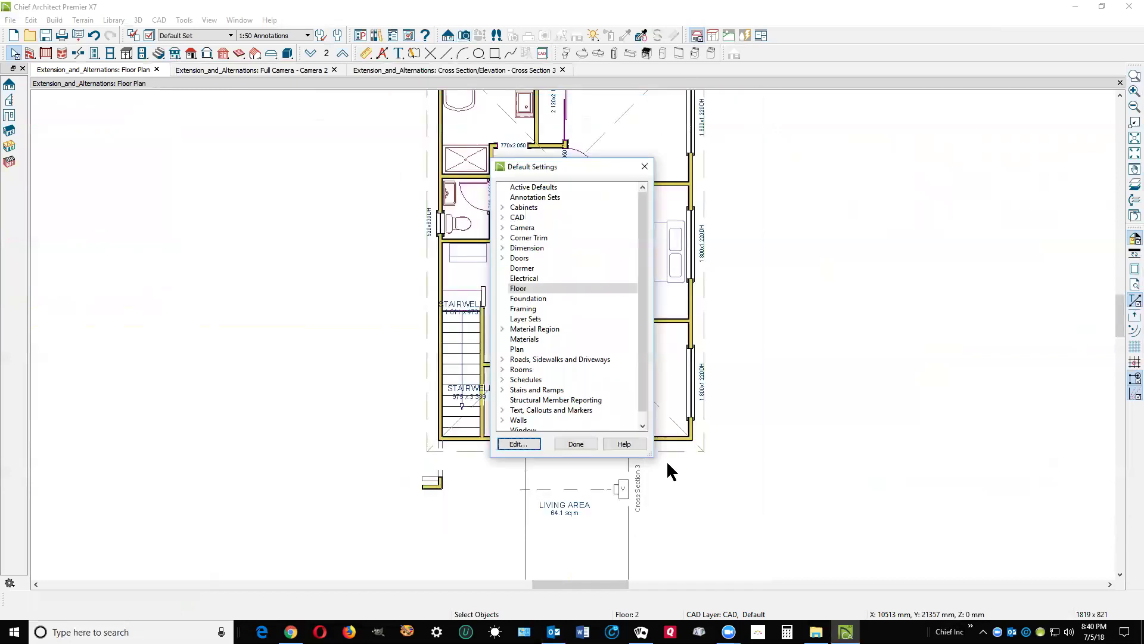
pyautogui.click(591, 446)
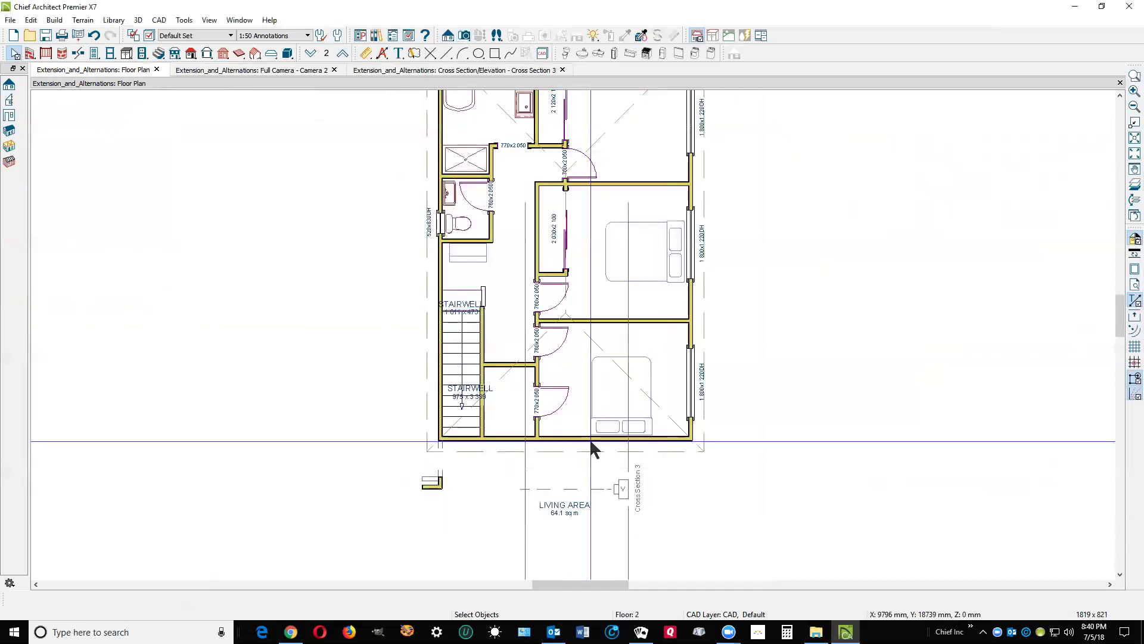
pyautogui.click(311, 54)
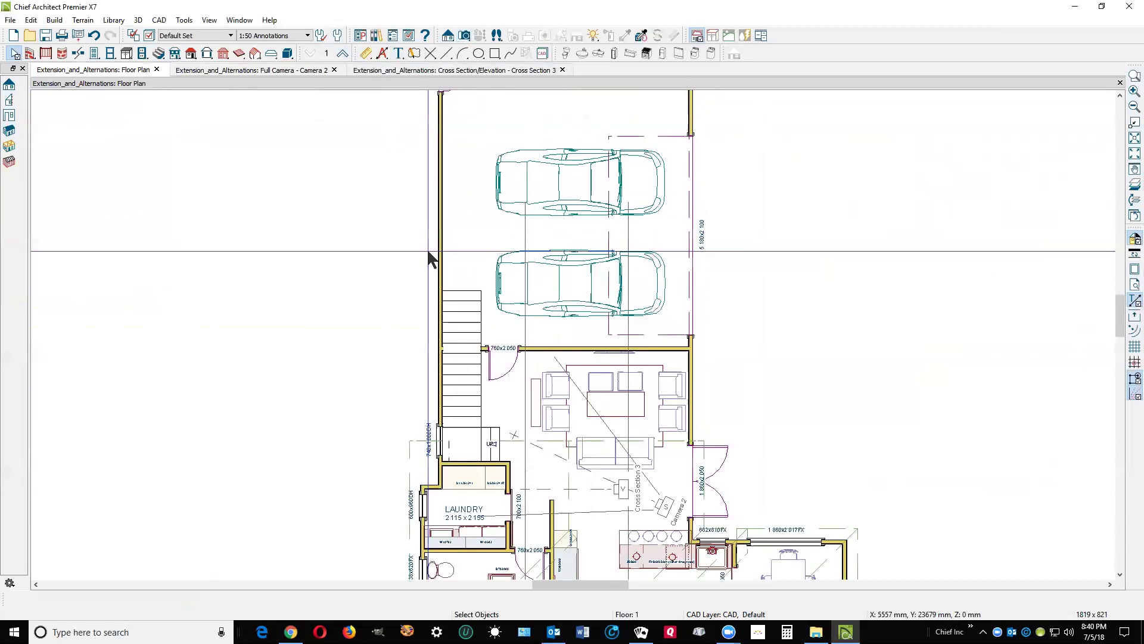
pyautogui.scroll(-2, 596, 239)
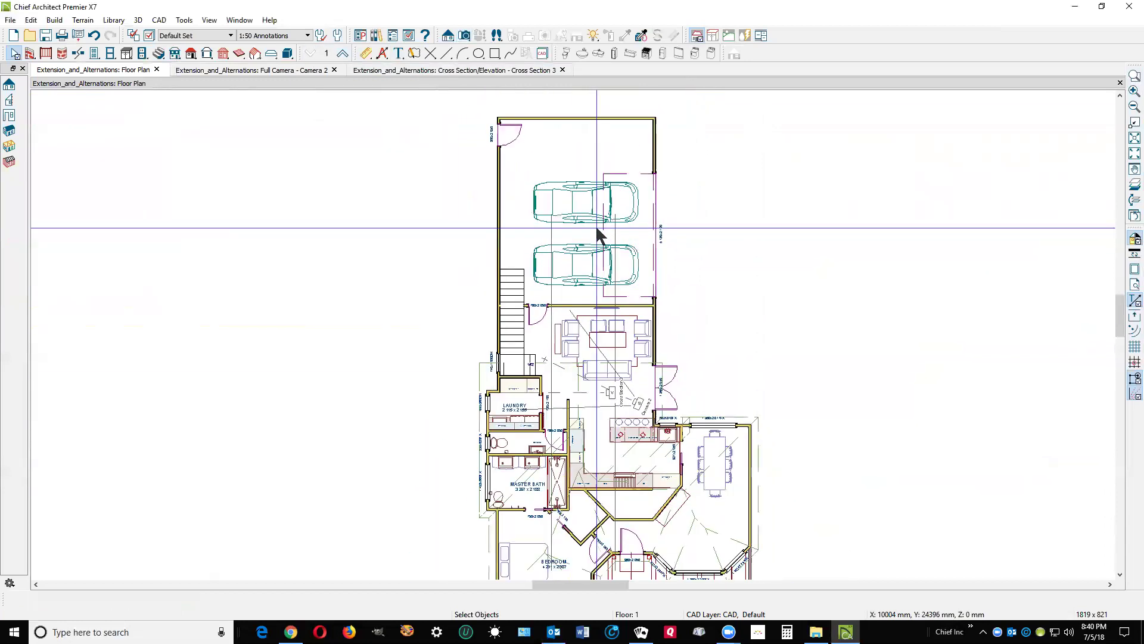
pyautogui.click(734, 514)
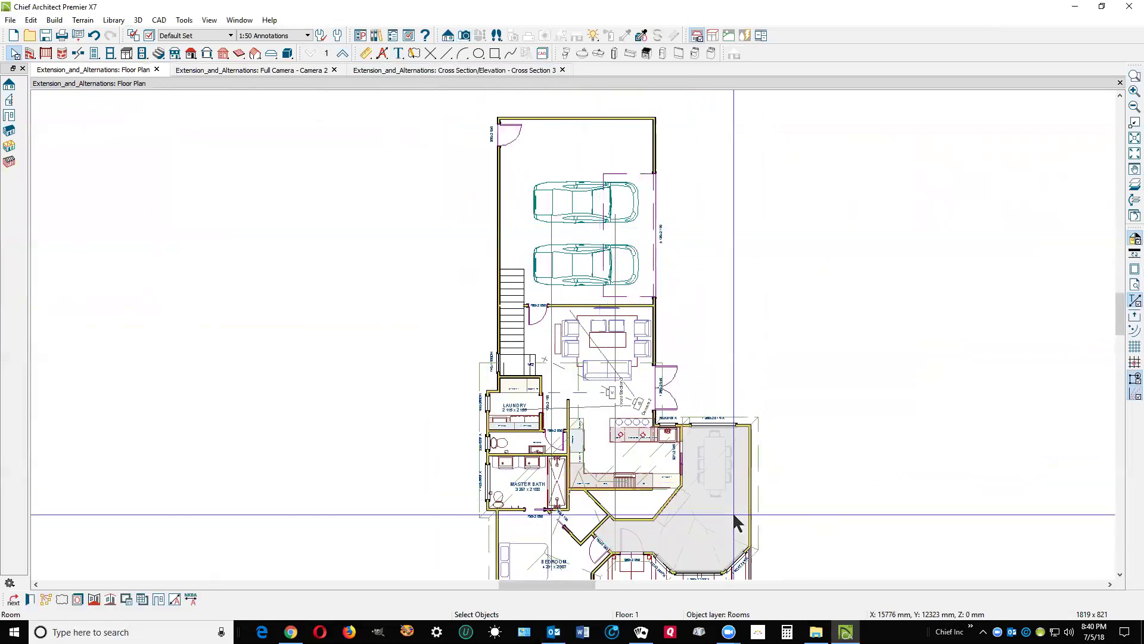
pyautogui.doubleClick(733, 515)
pyautogui.click(425, 121)
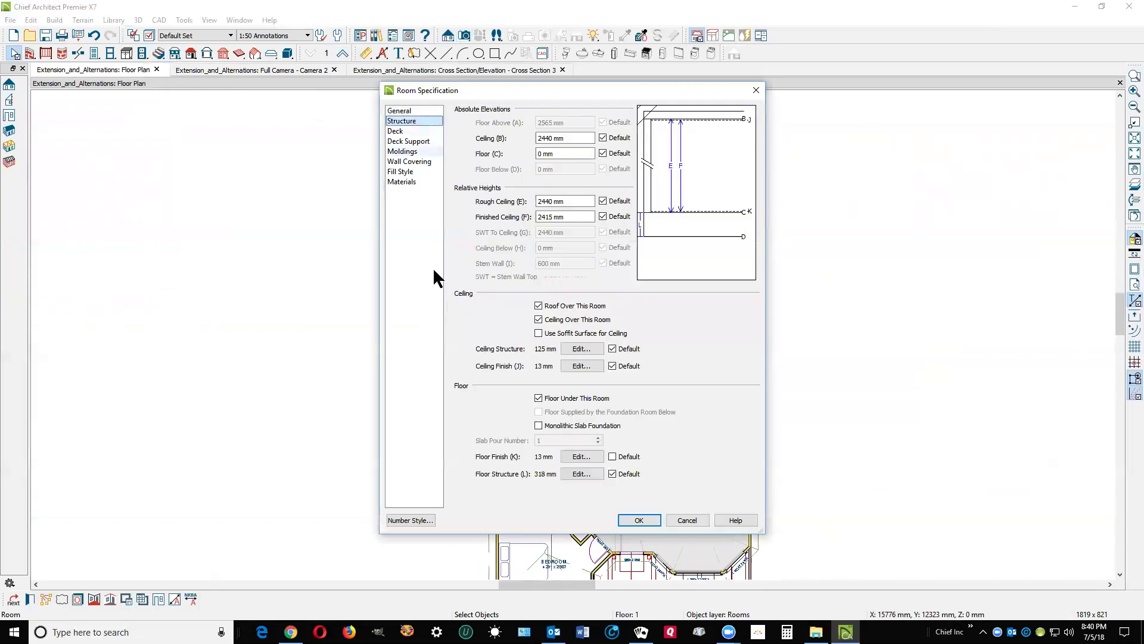
pyautogui.moveTo(577, 218); pyautogui.dragTo(539, 218)
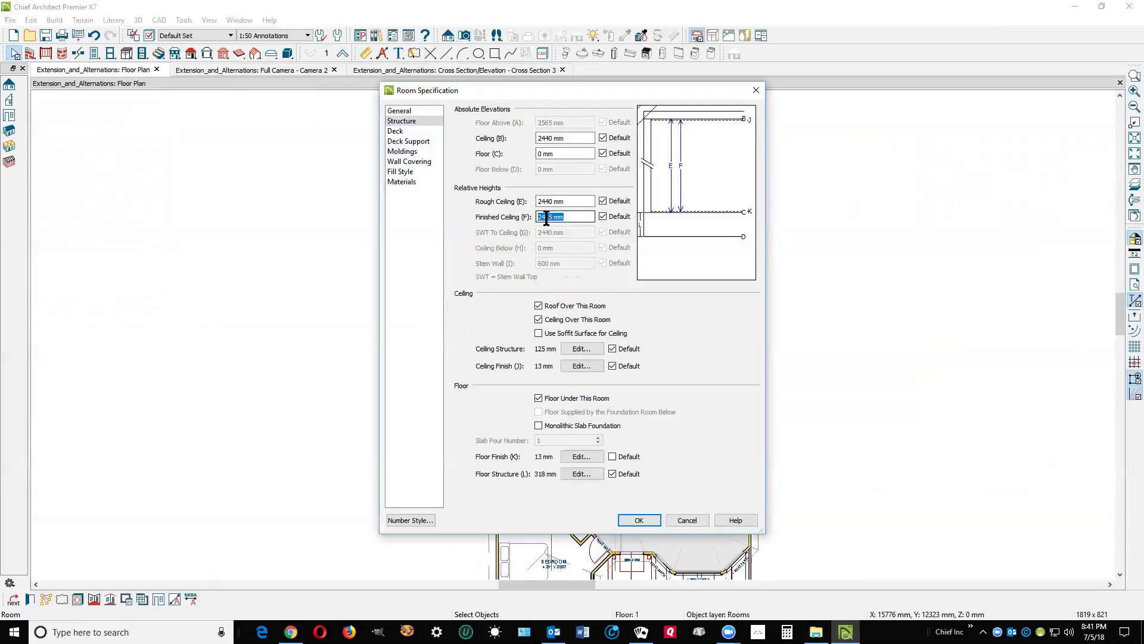
pyautogui.rightClick(546, 218)
pyautogui.click(583, 264)
pyautogui.click(686, 519)
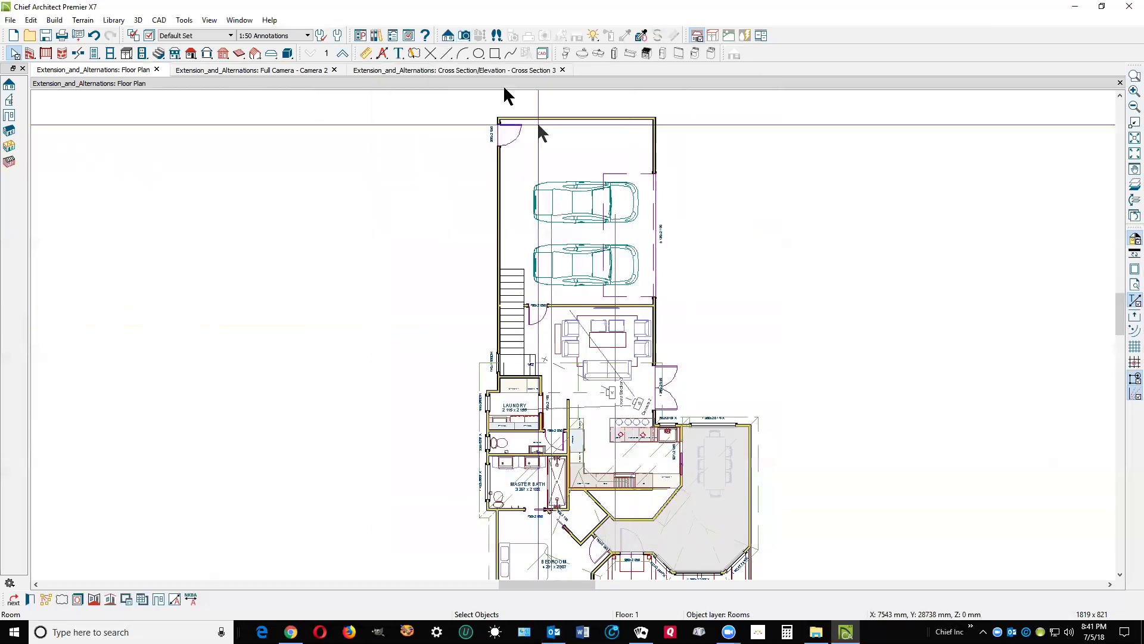
pyautogui.click(342, 54)
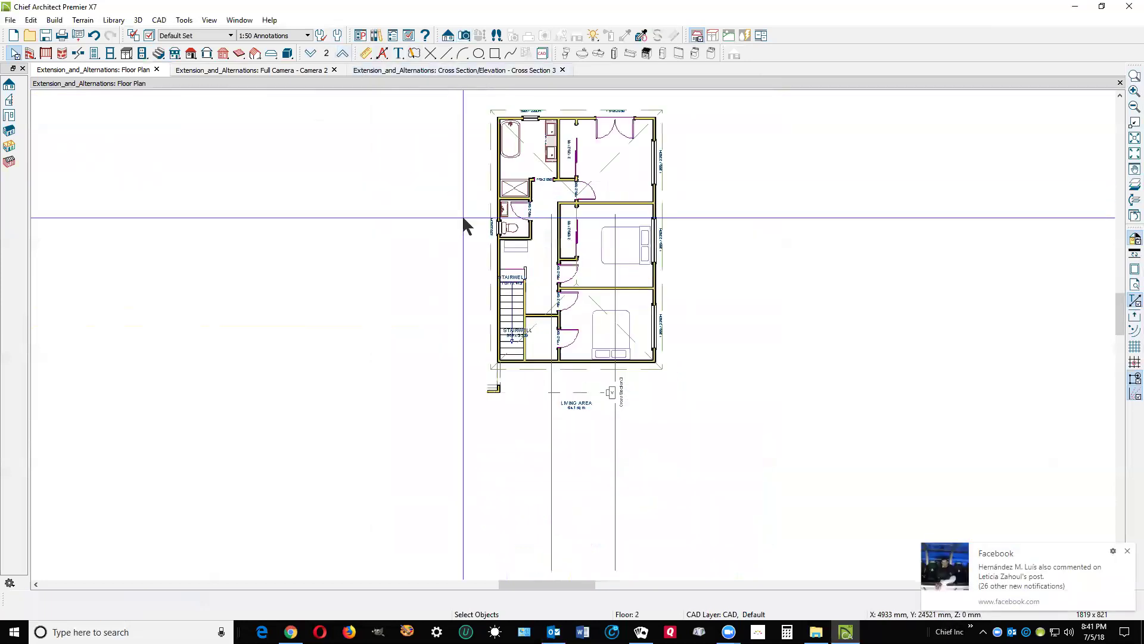
pyautogui.doubleClick(583, 323)
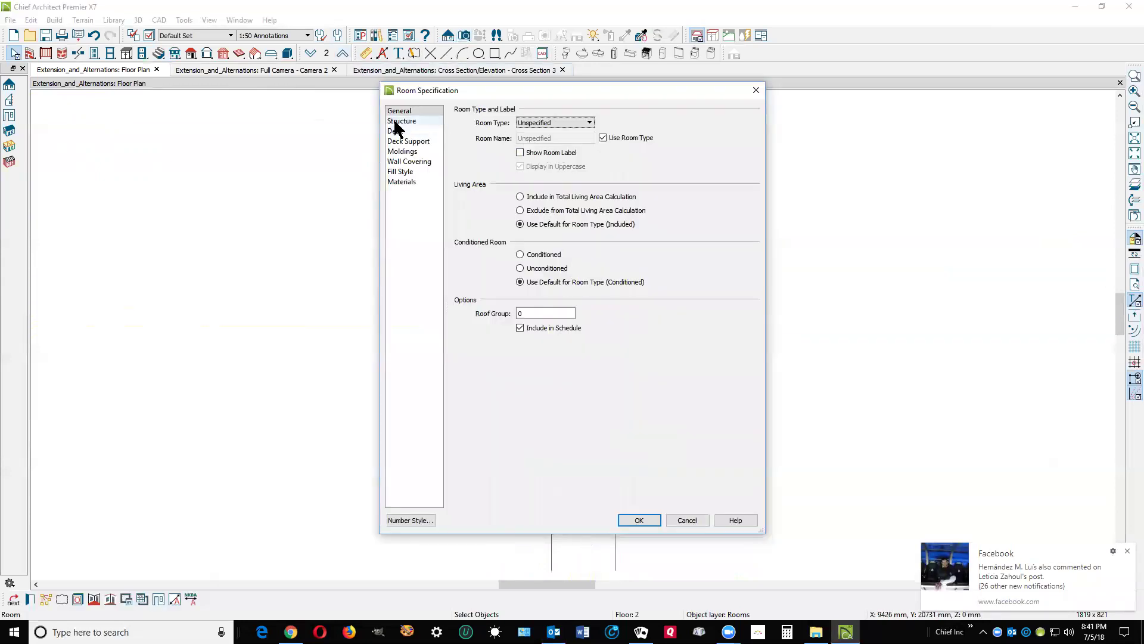
pyautogui.click(398, 122)
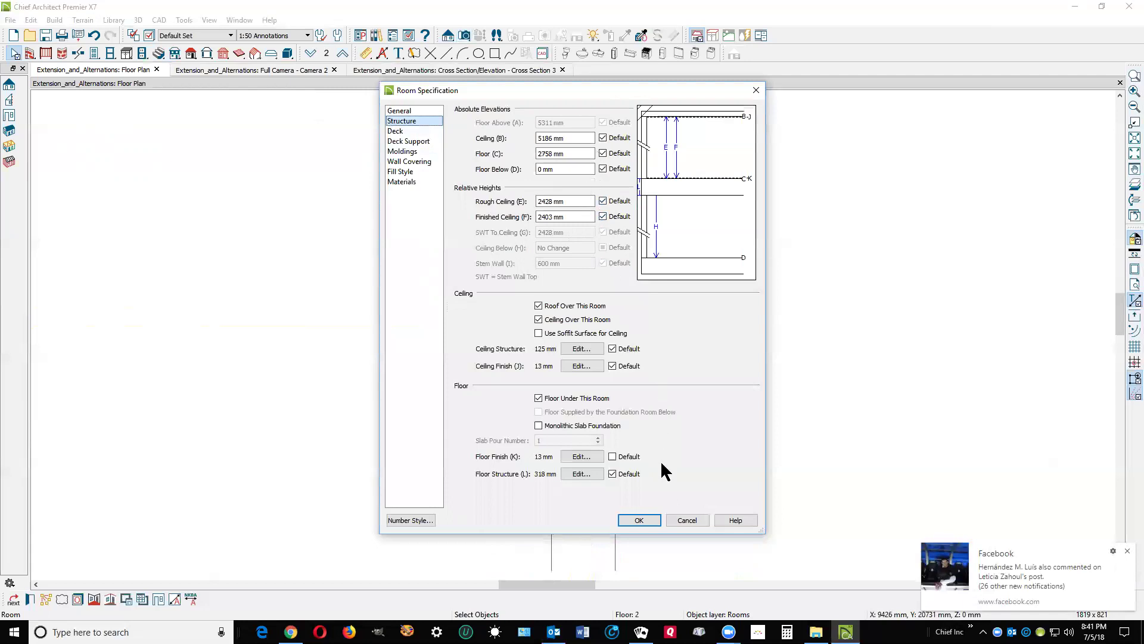
pyautogui.click(648, 523)
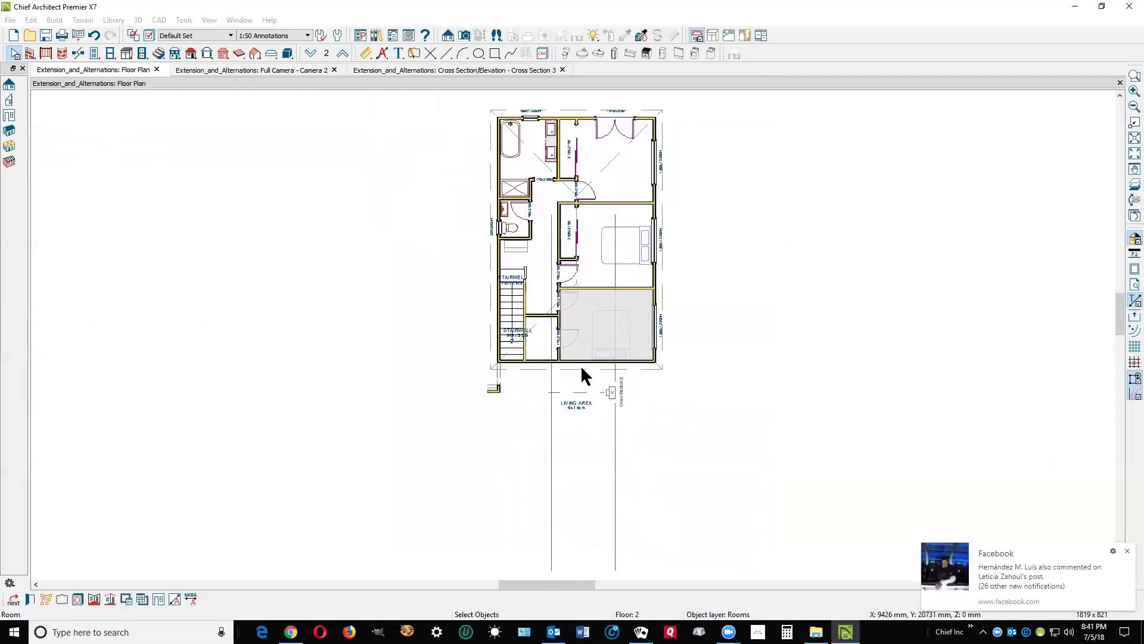
# - Set the Floor 2 default Ceiling Below (H) to 2415 mm and accept the defaults
pyautogui.click(31, 20)
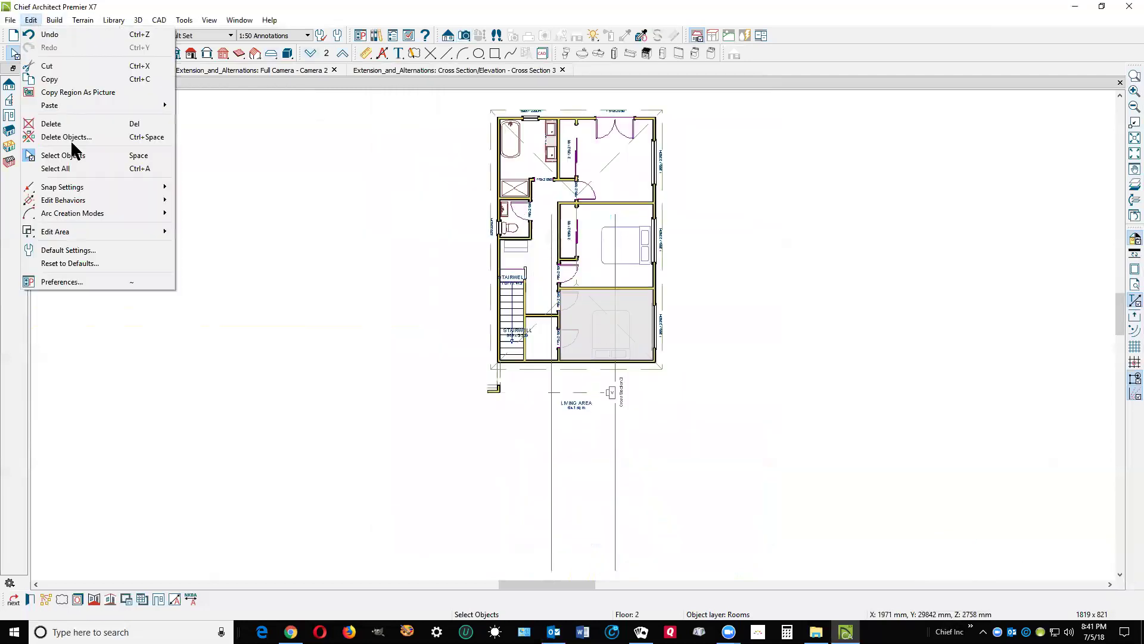
pyautogui.click(84, 251)
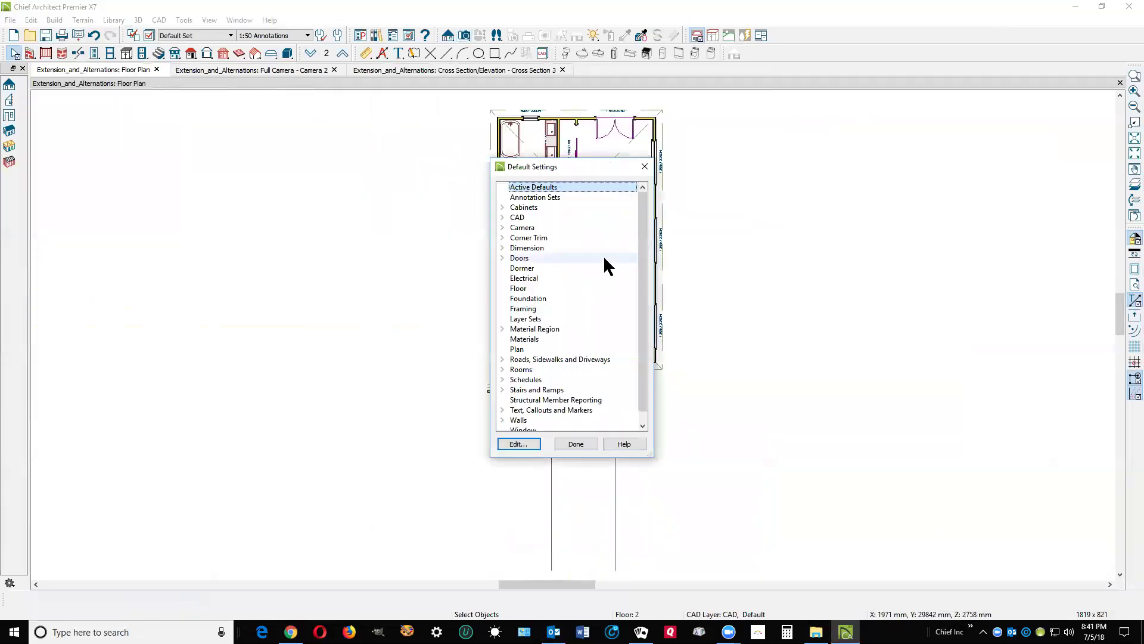
pyautogui.click(533, 288)
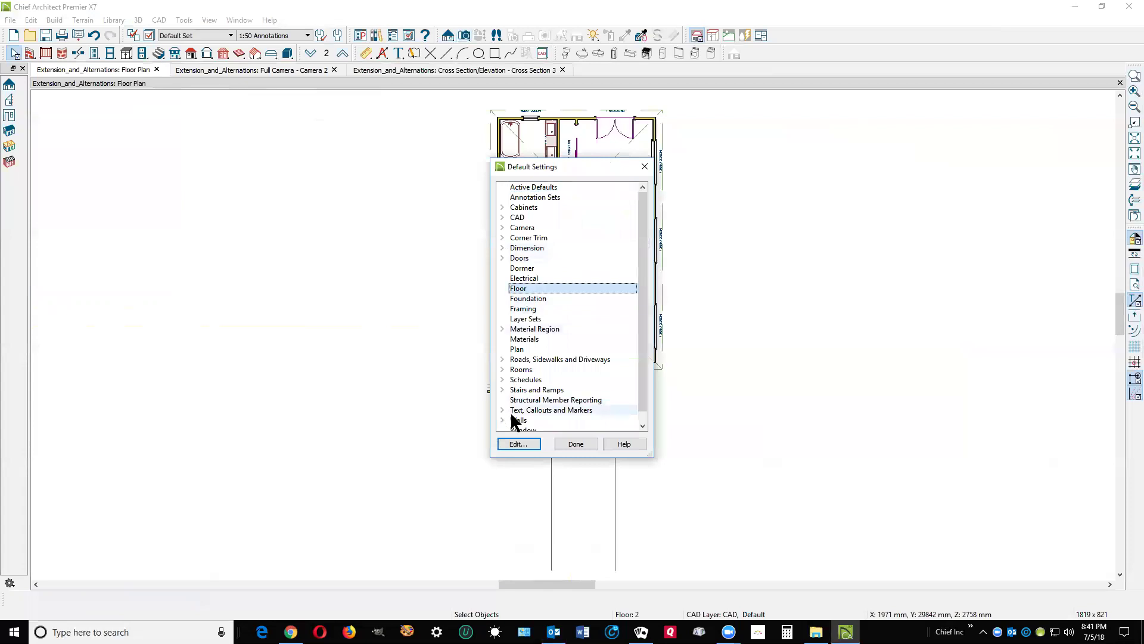
pyautogui.click(537, 443)
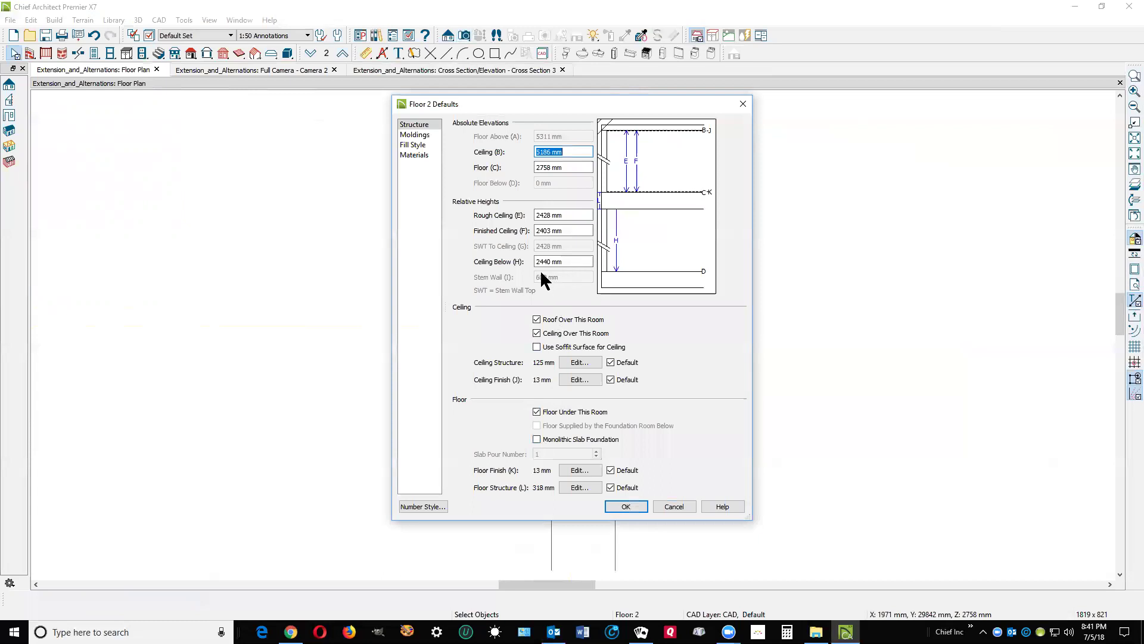
pyautogui.click(540, 261)
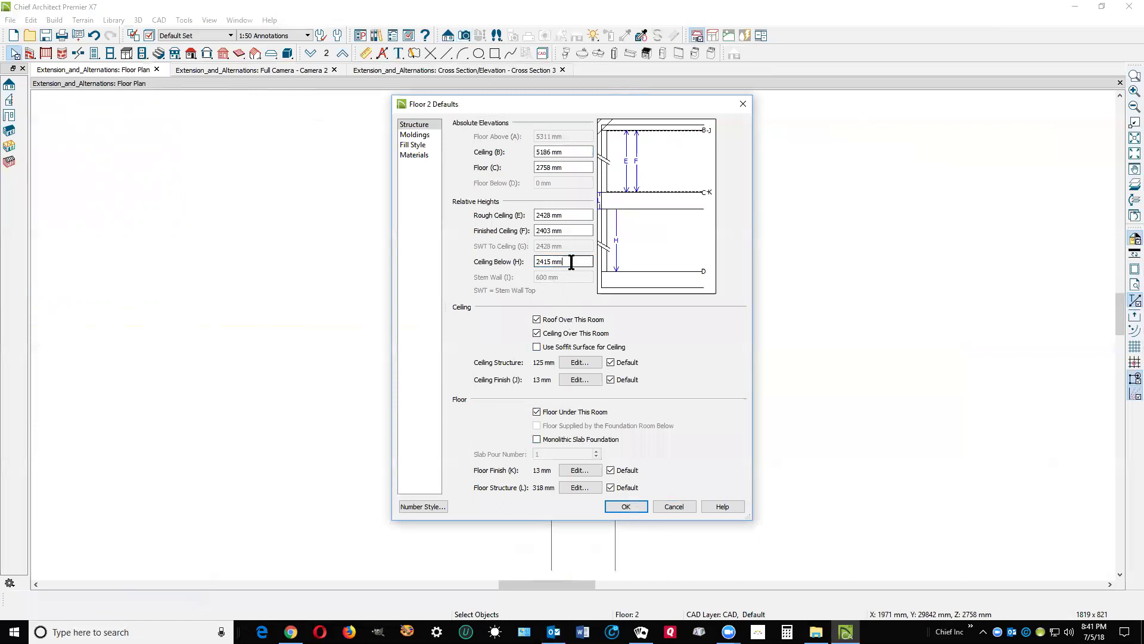
pyautogui.click(580, 230)
pyautogui.press('Tab')
pyautogui.press('Tab')
pyautogui.click(625, 506)
pyautogui.click(581, 443)
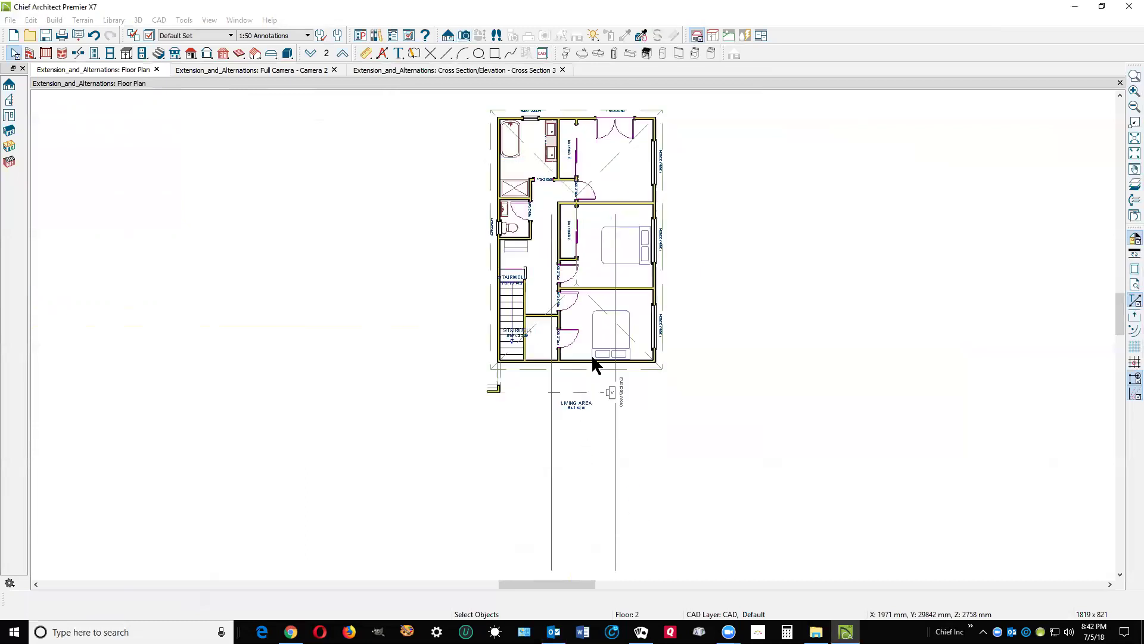
pyautogui.click(582, 312)
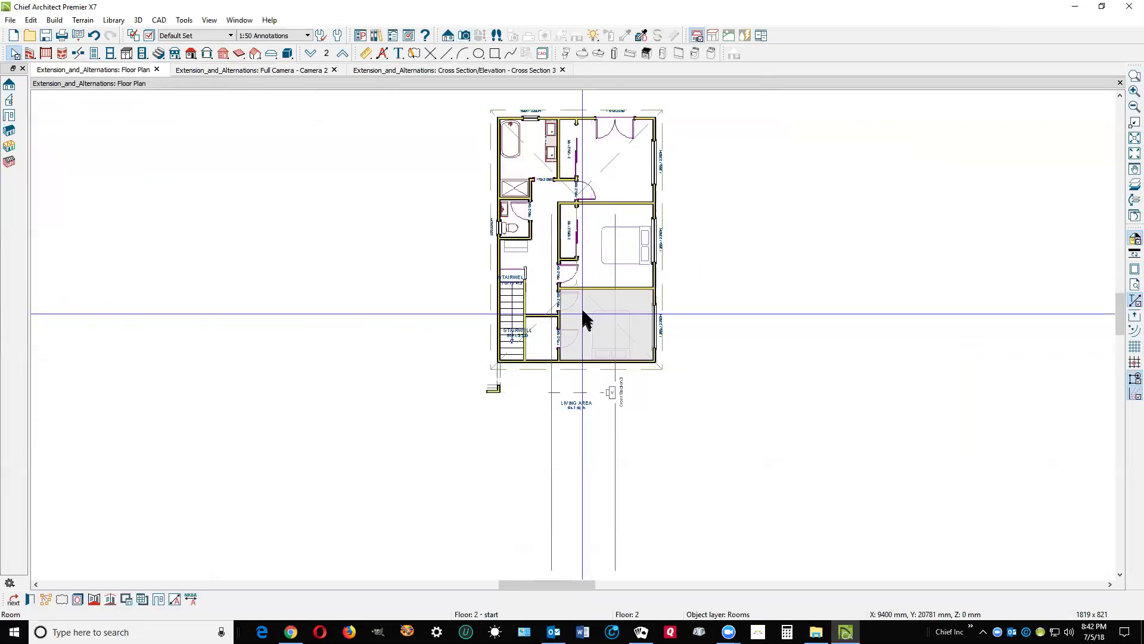
pyautogui.doubleClick(582, 310)
pyautogui.click(419, 120)
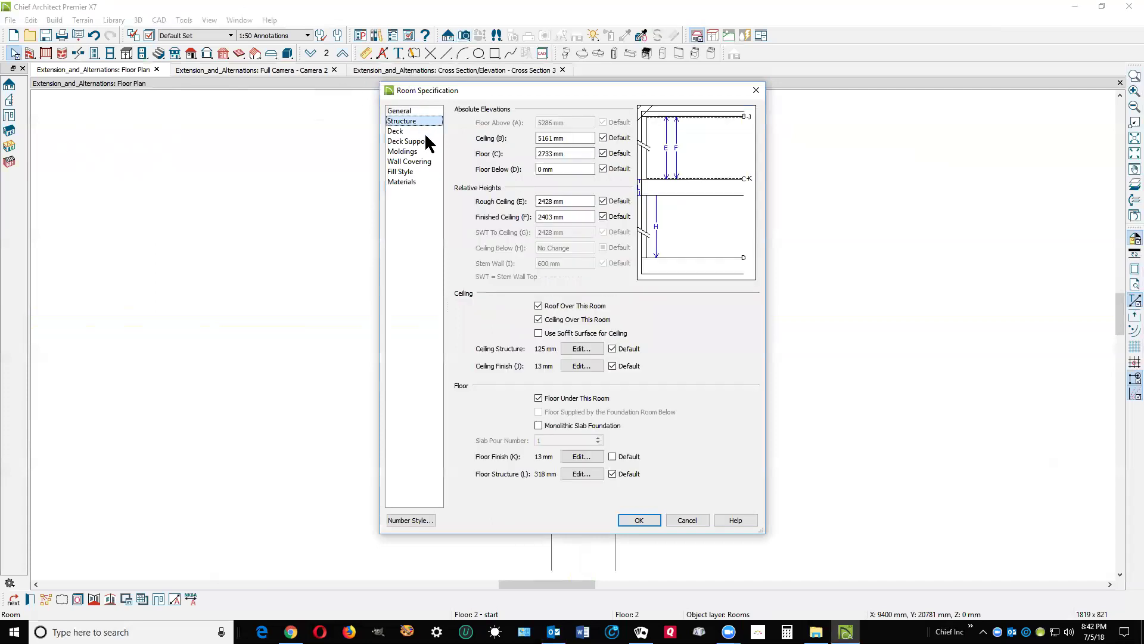
pyautogui.click(638, 521)
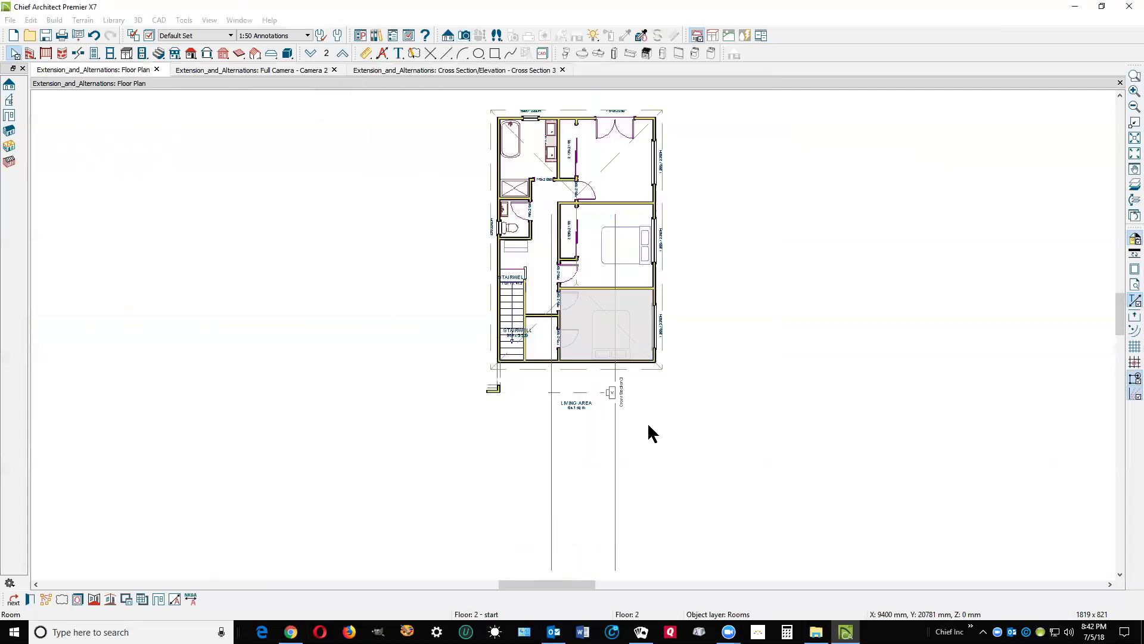
pyautogui.click(592, 214)
pyautogui.doubleClick(591, 216)
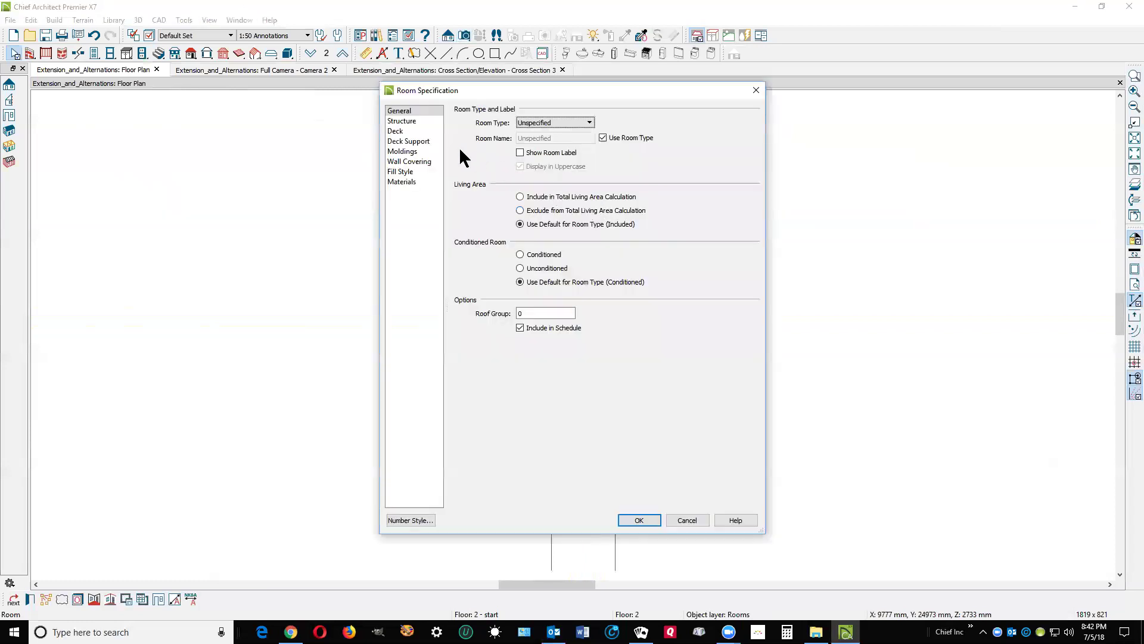
pyautogui.click(402, 120)
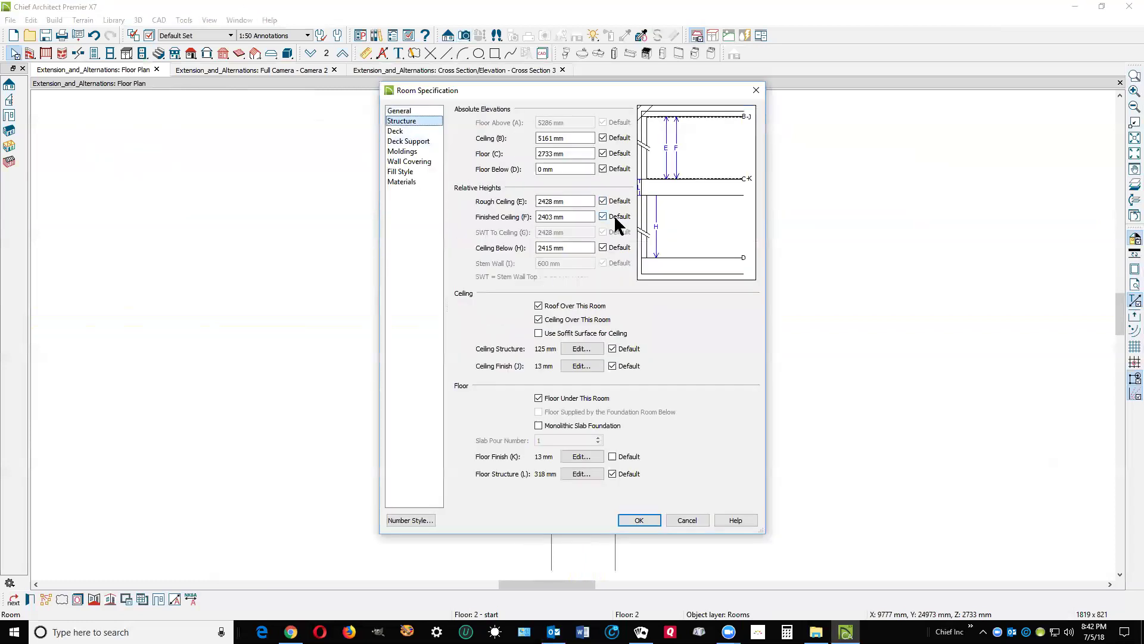
pyautogui.click(648, 520)
pyautogui.doubleClick(633, 179)
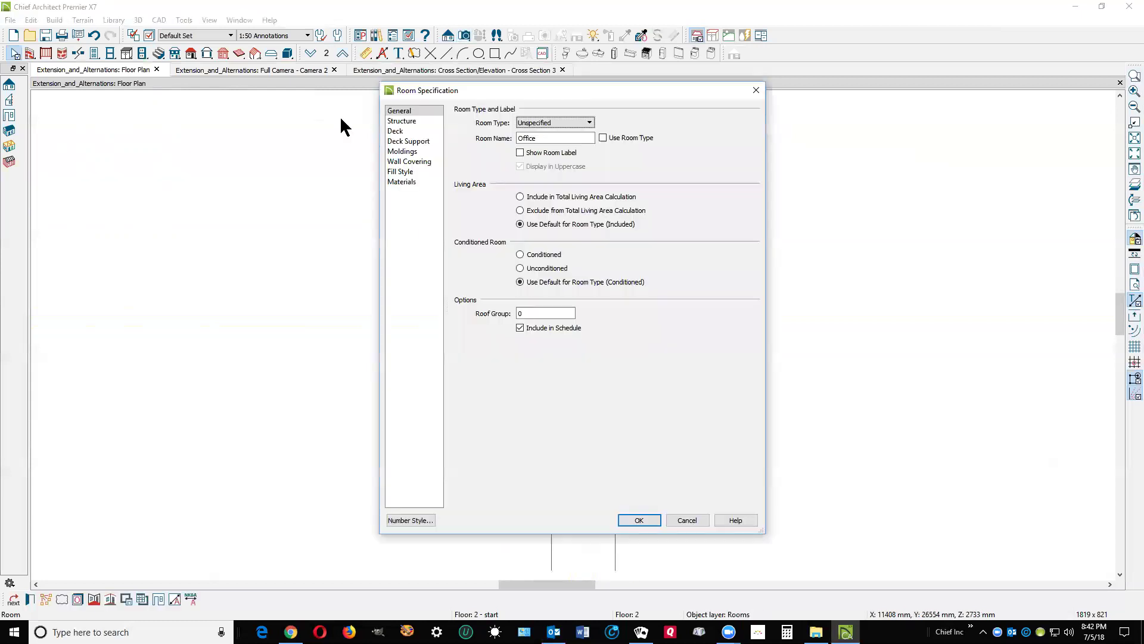
pyautogui.click(402, 121)
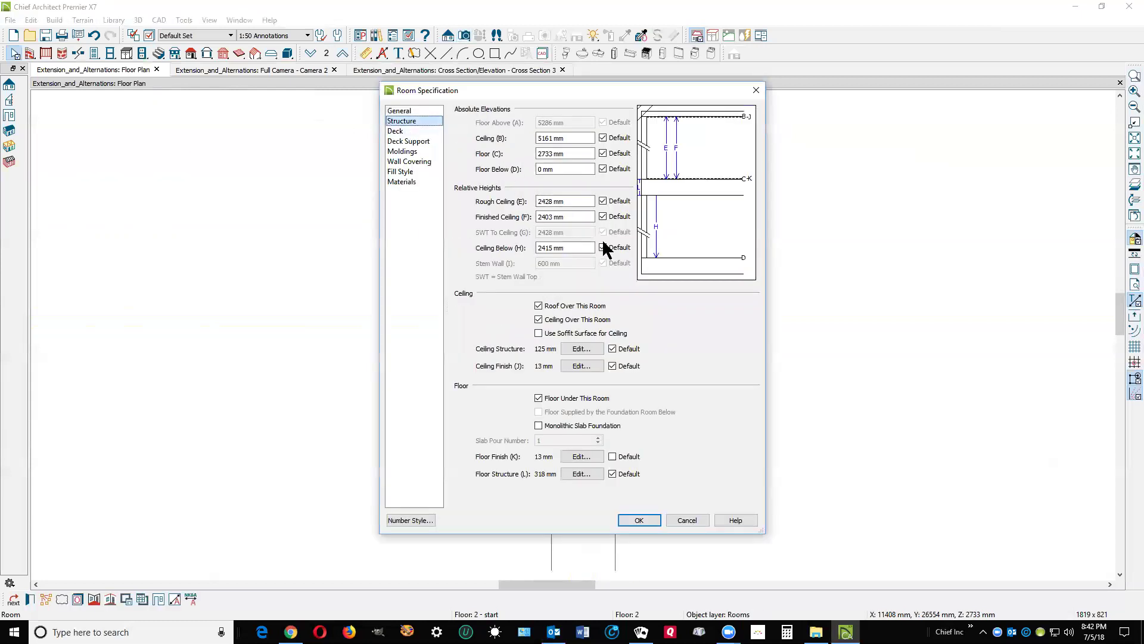
pyautogui.click(639, 520)
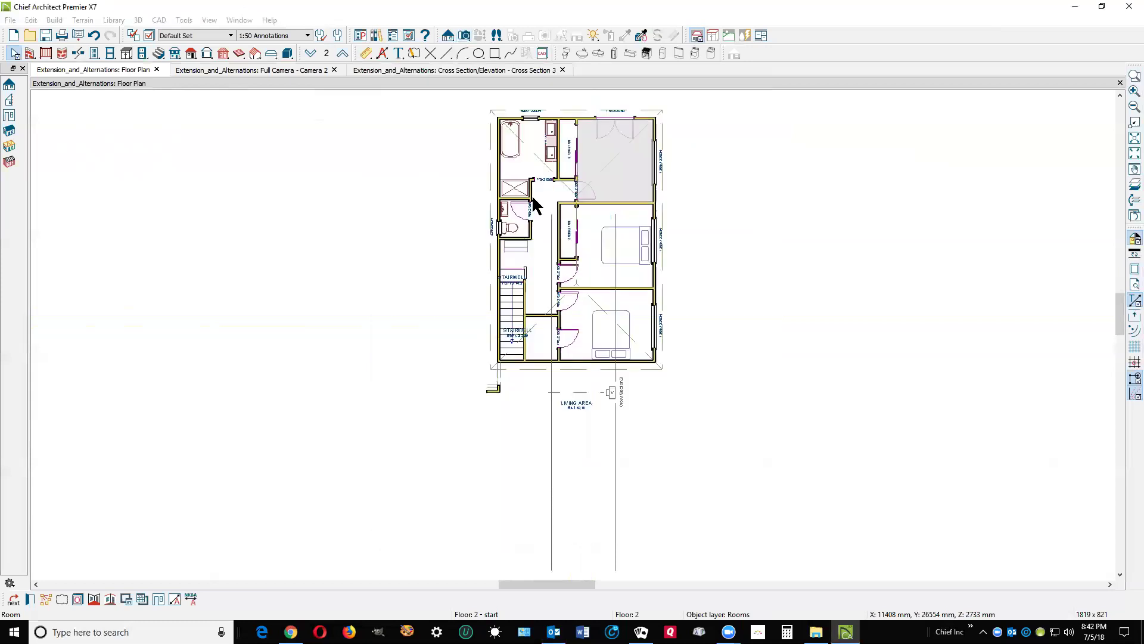
pyautogui.scroll(1, 528, 239)
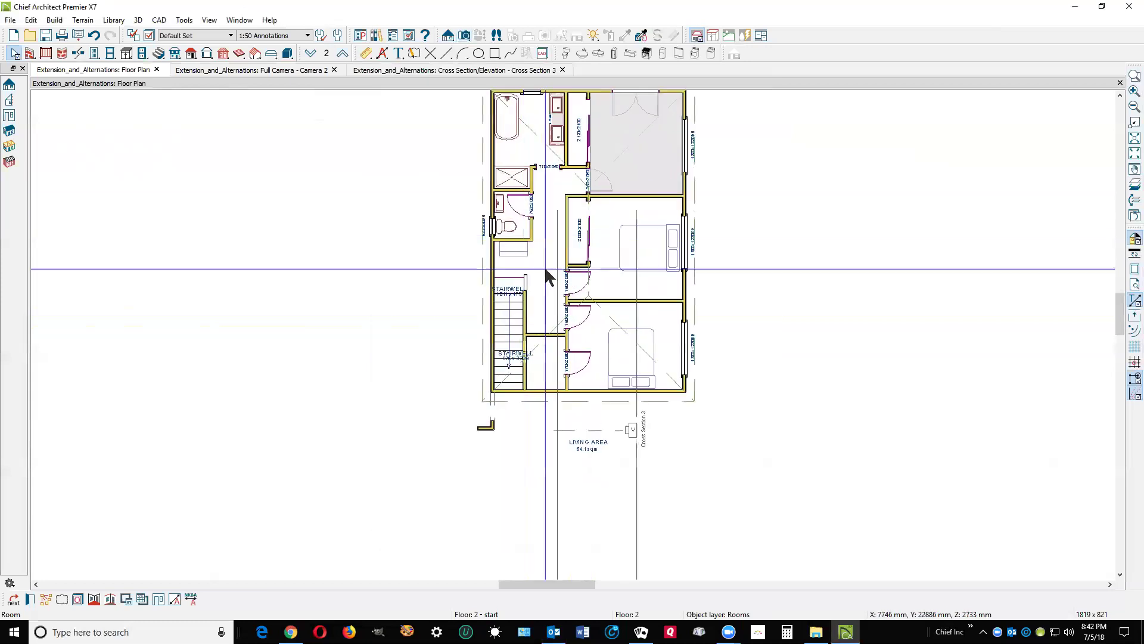
pyautogui.doubleClick(553, 366)
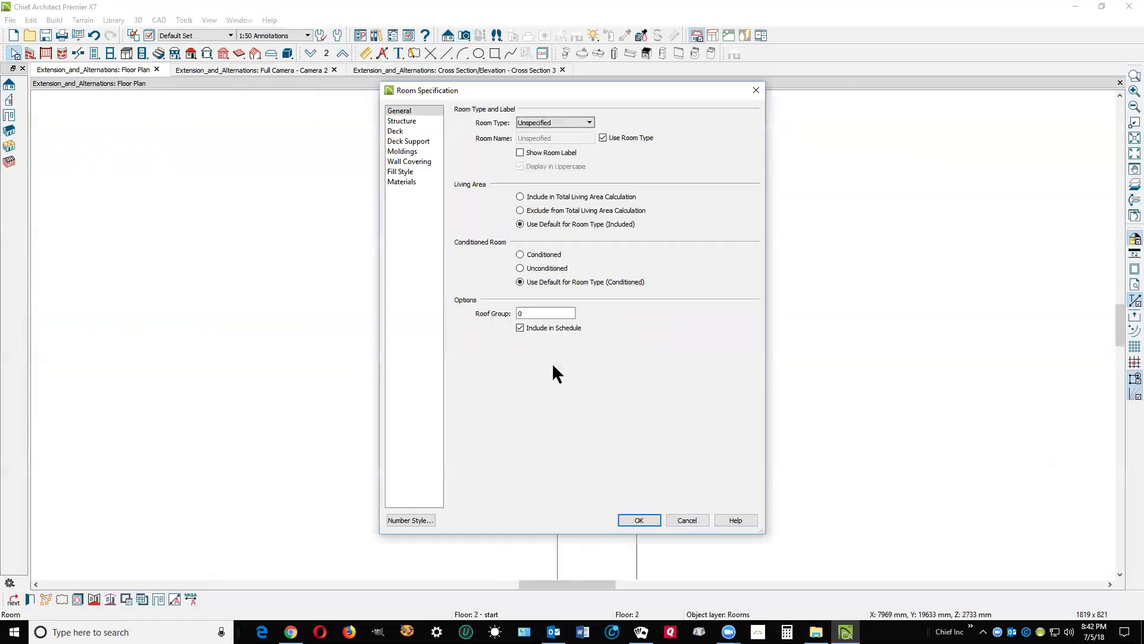
pyautogui.click(416, 121)
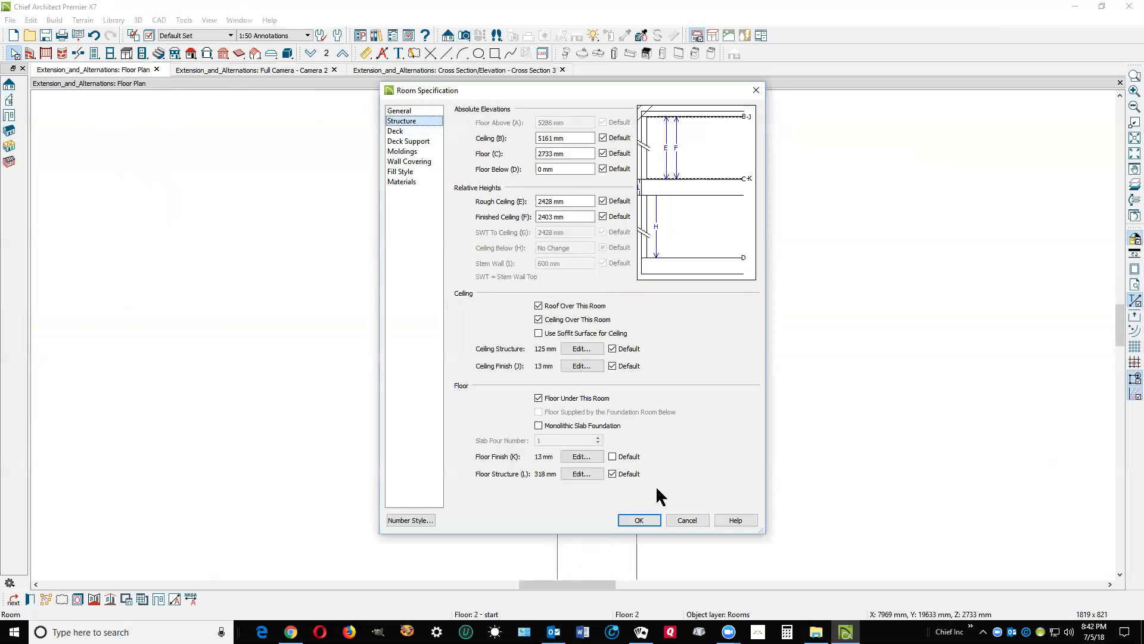
pyautogui.click(686, 518)
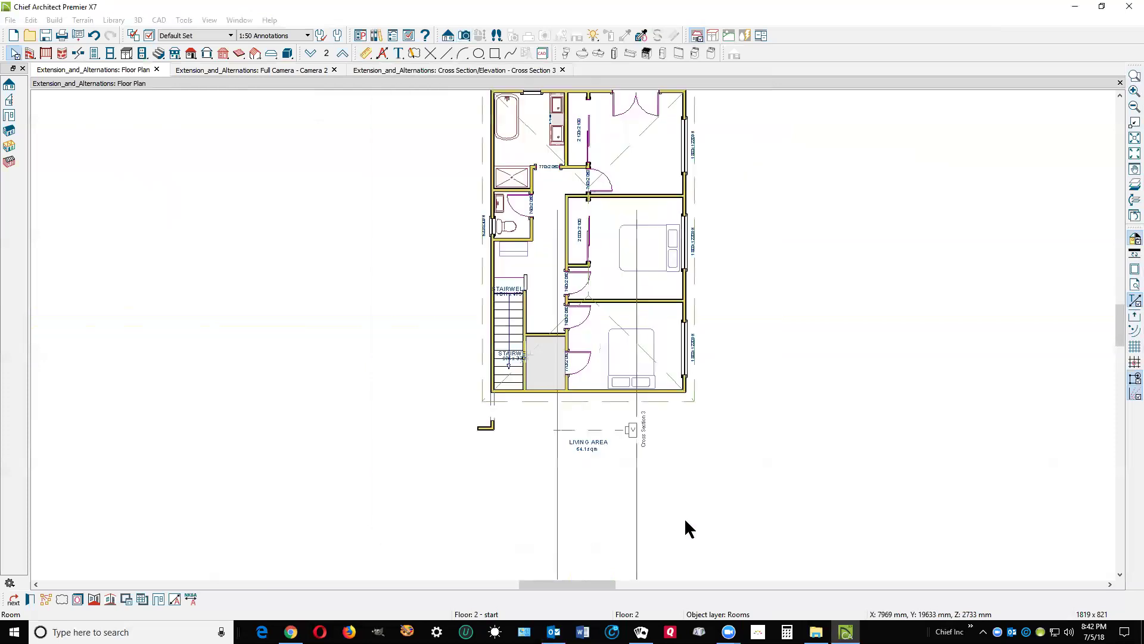
pyautogui.doubleClick(547, 299)
pyautogui.click(426, 121)
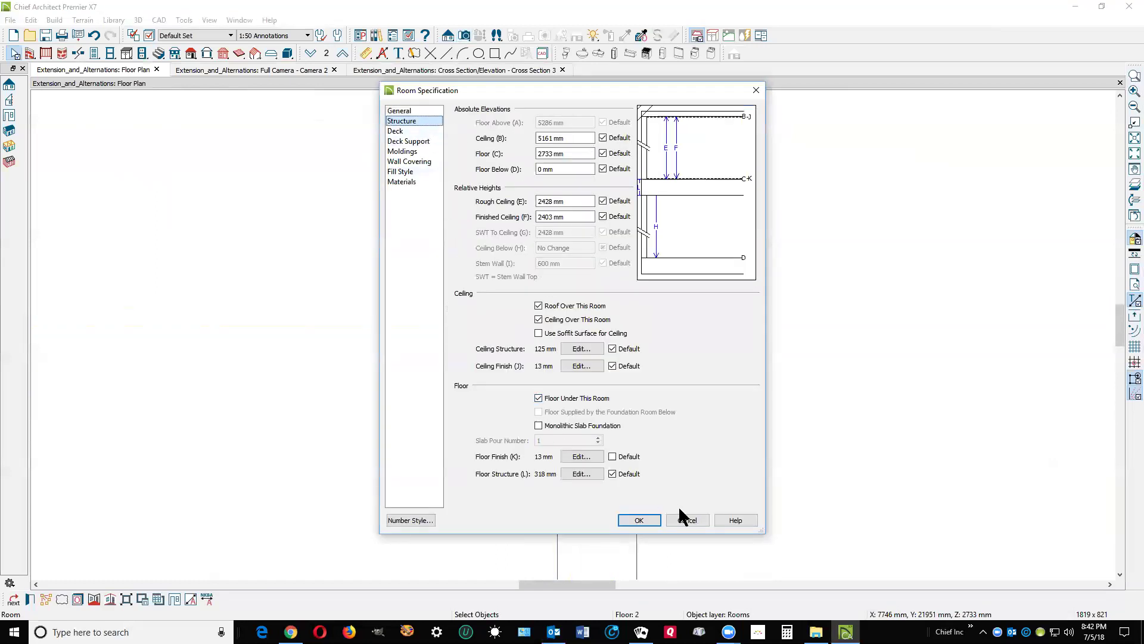
pyautogui.click(687, 520)
# - Review the Stairwell and small bathroom room settings and ceiling heights, closing both unchanged
pyautogui.scroll(3, 485, 289)
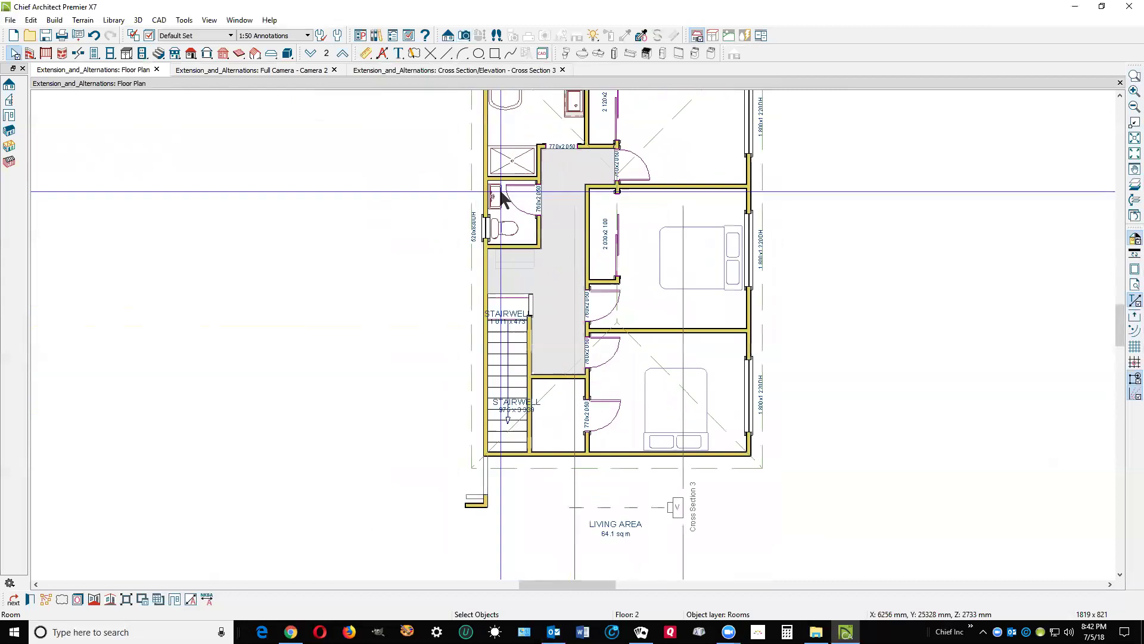
pyautogui.press('Escape')
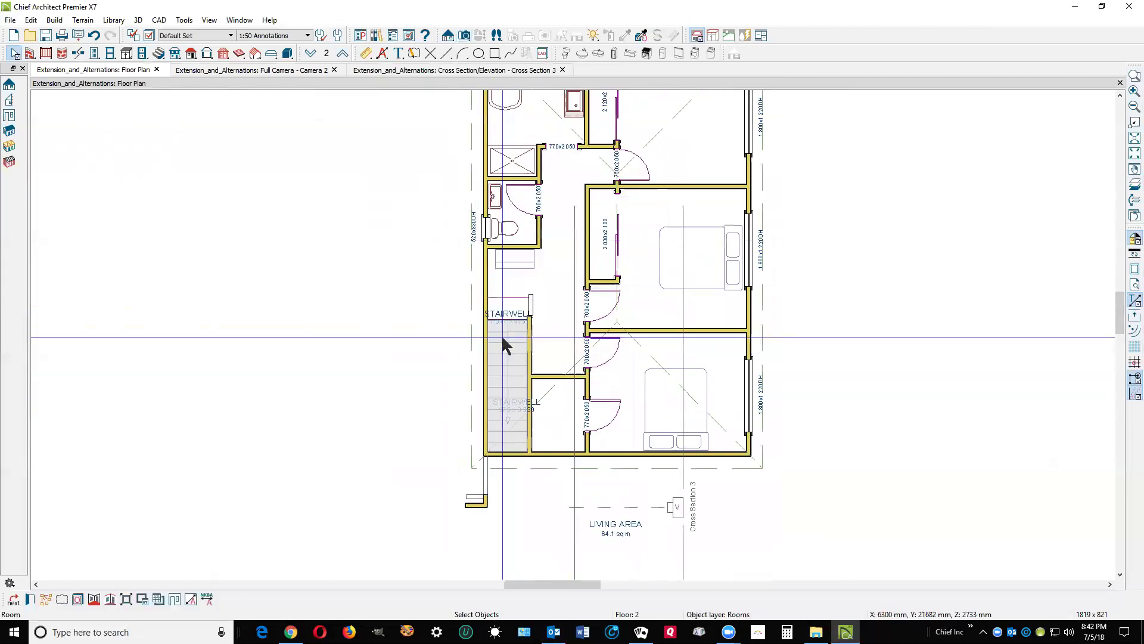
pyautogui.doubleClick(502, 338)
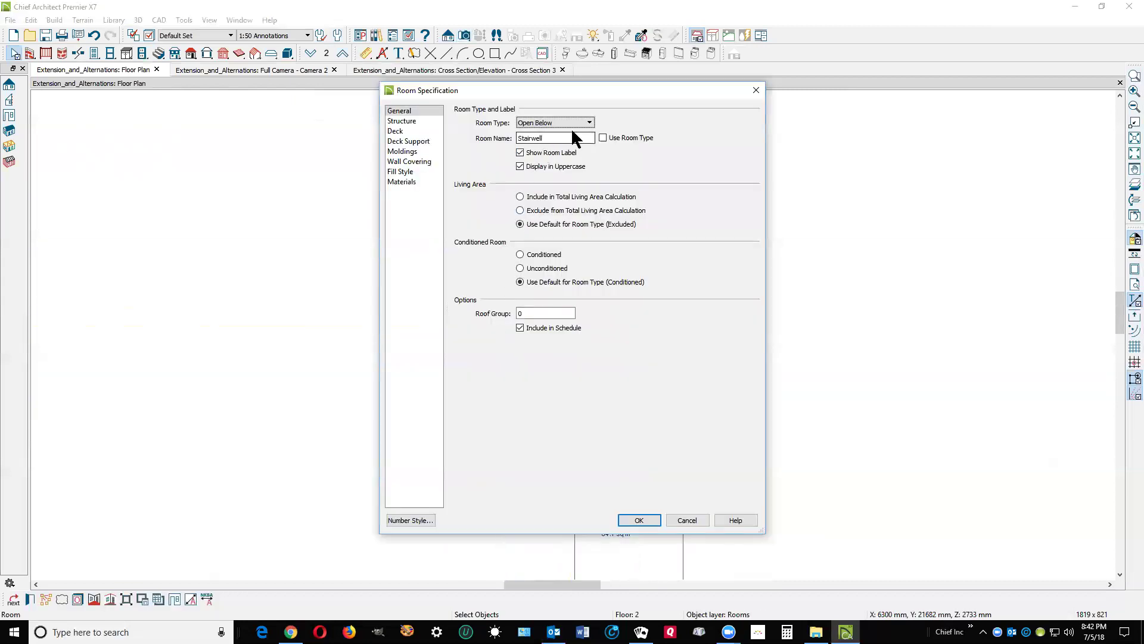
pyautogui.click(687, 519)
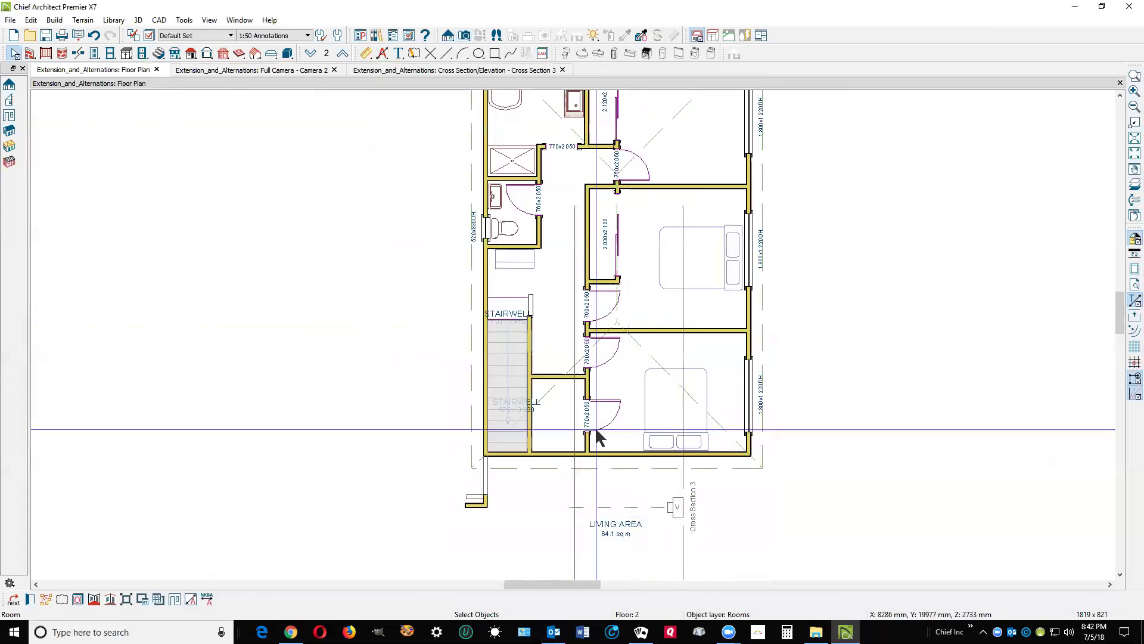
pyautogui.doubleClick(519, 206)
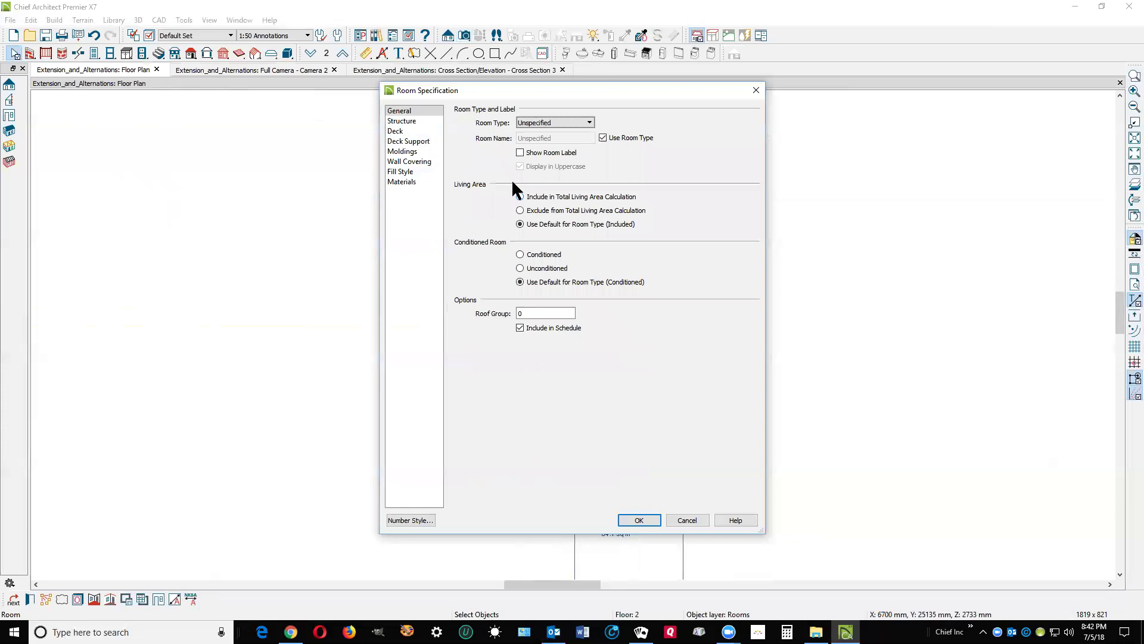
pyautogui.click(403, 121)
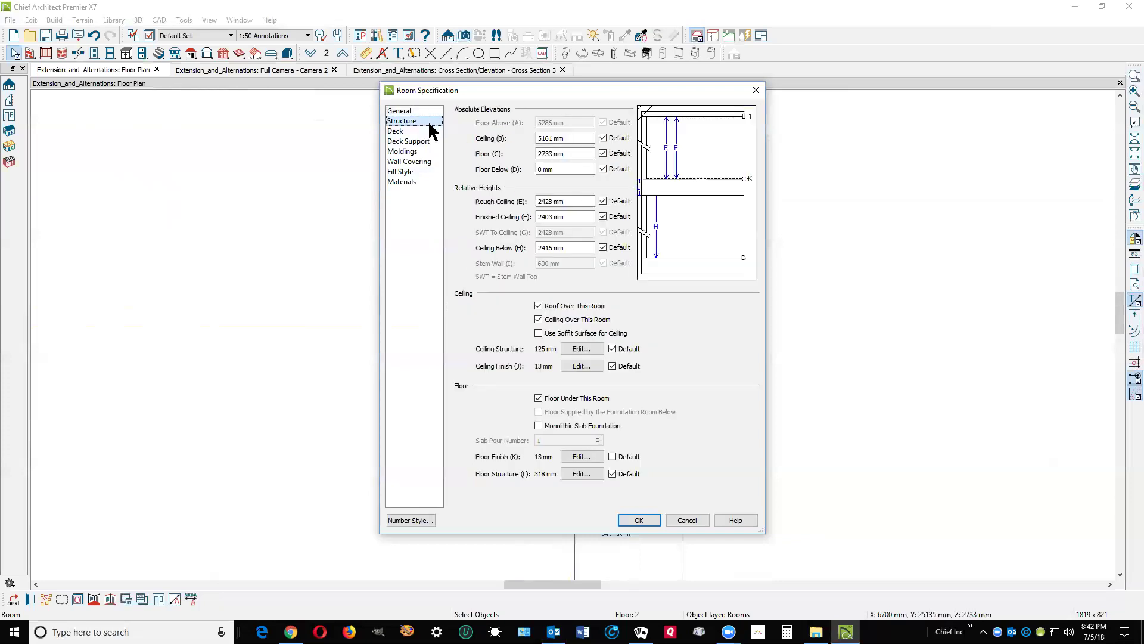
pyautogui.click(692, 523)
# - Check ceiling heights of the tub bathroom, upper-right room and narrow closet, then zoom out
pyautogui.scroll(-2, 686, 506)
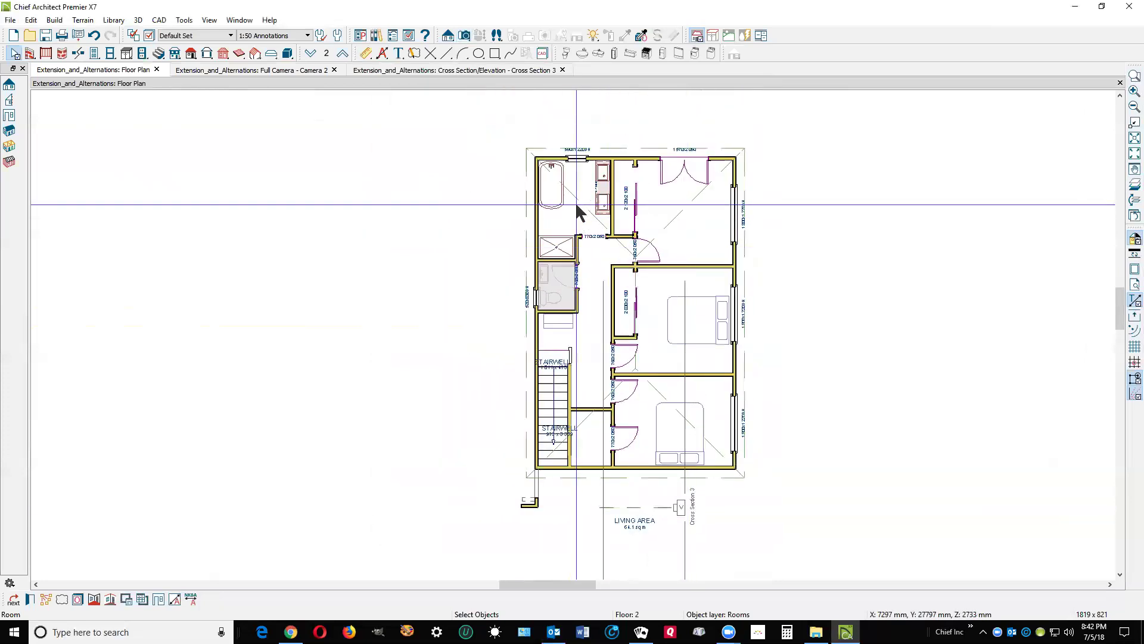
pyautogui.scroll(2, 579, 140)
pyautogui.scroll(1, 593, 221)
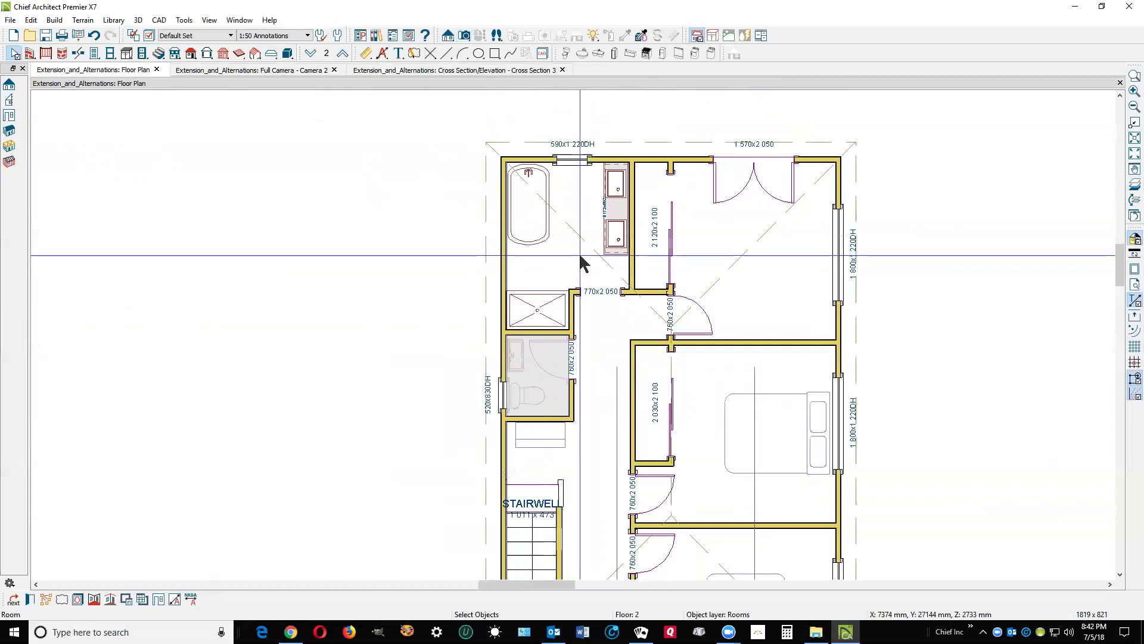
pyautogui.doubleClick(580, 256)
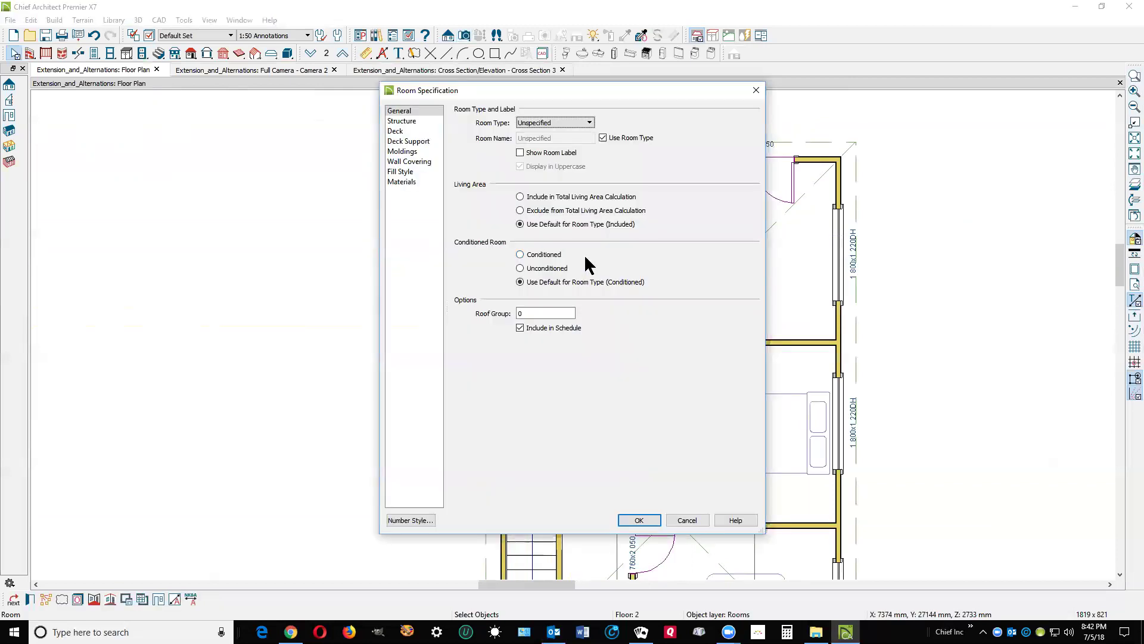
pyautogui.click(409, 121)
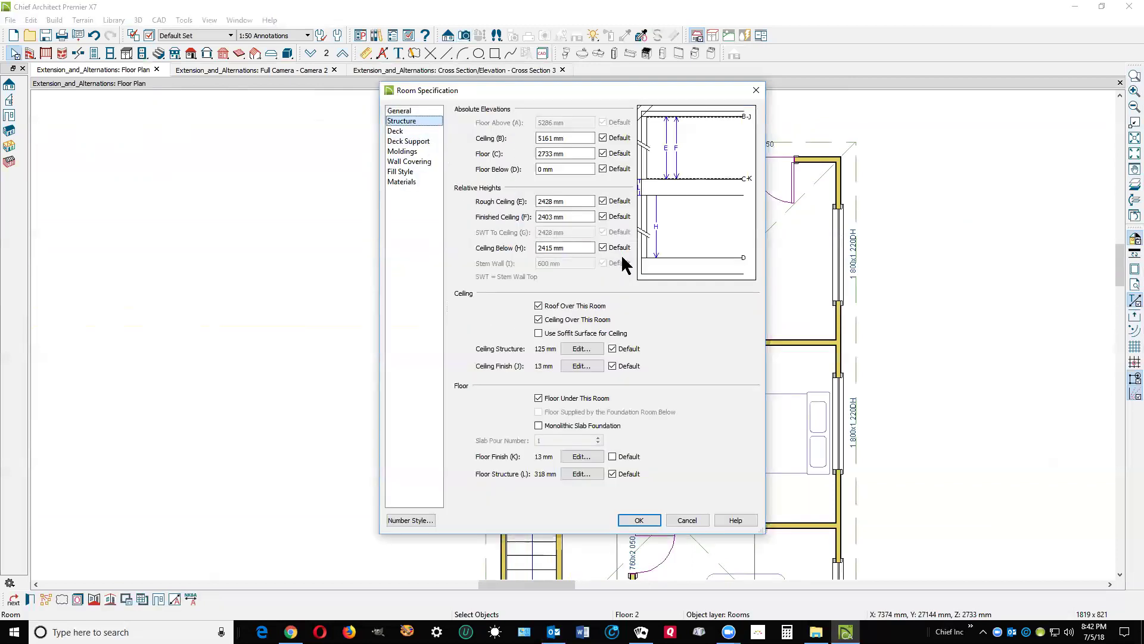
pyautogui.click(639, 521)
pyautogui.doubleClick(709, 255)
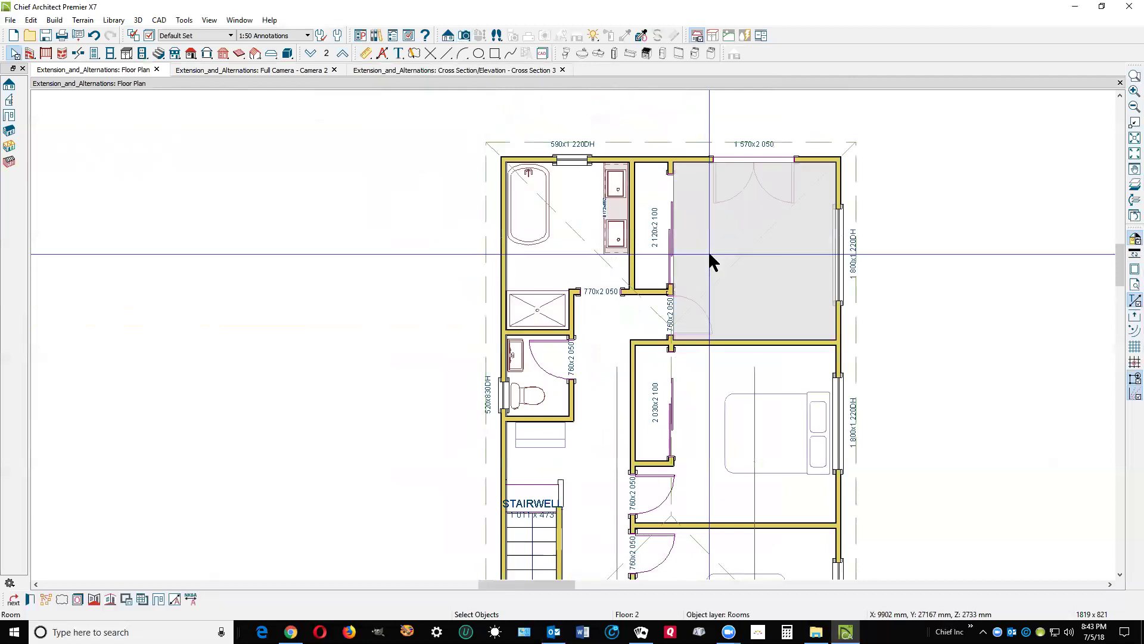
pyautogui.click(410, 124)
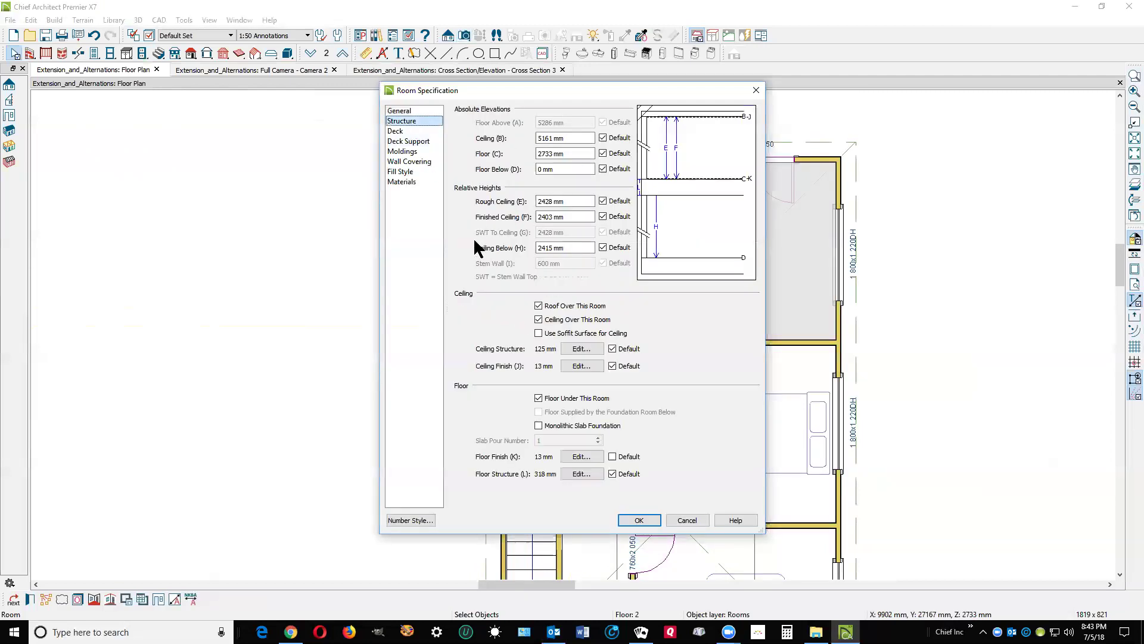
pyautogui.click(687, 521)
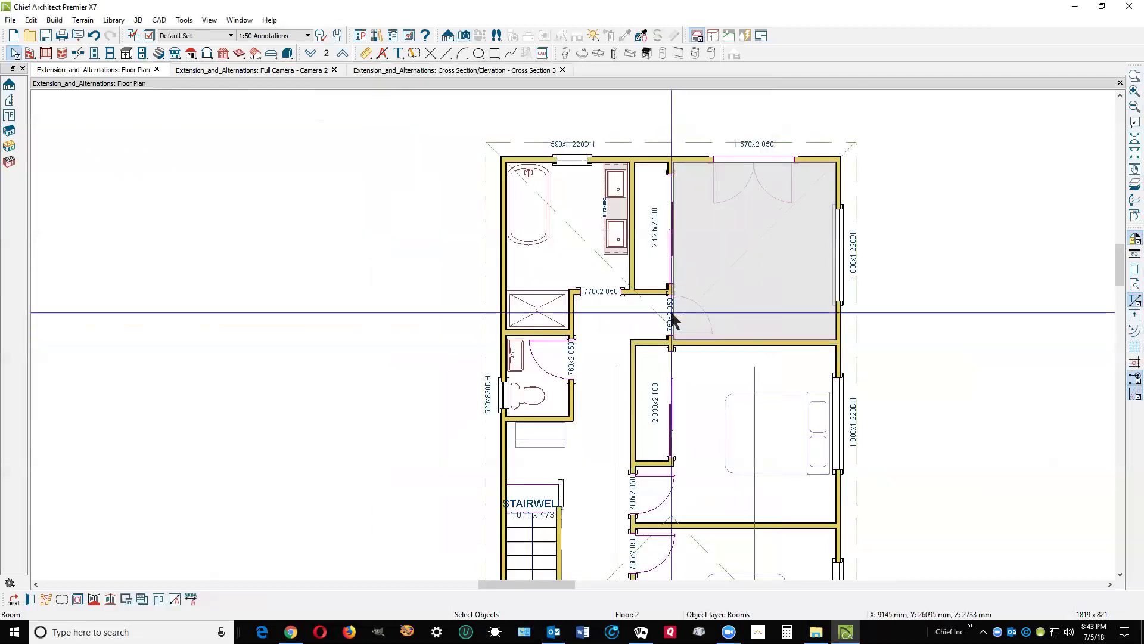
pyautogui.doubleClick(649, 263)
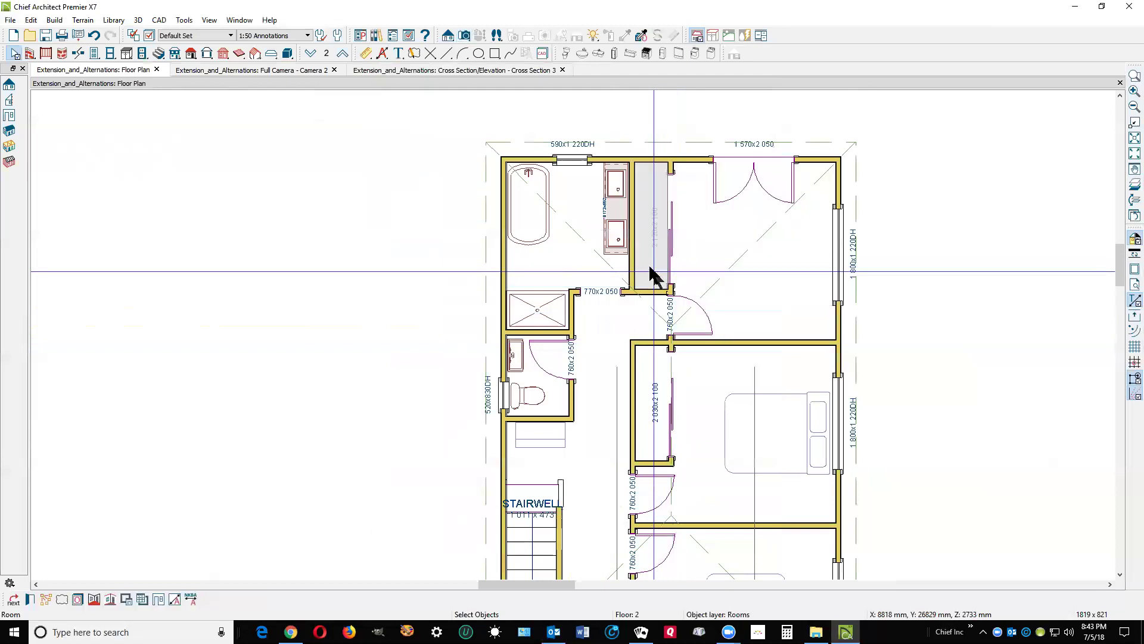
pyautogui.click(409, 121)
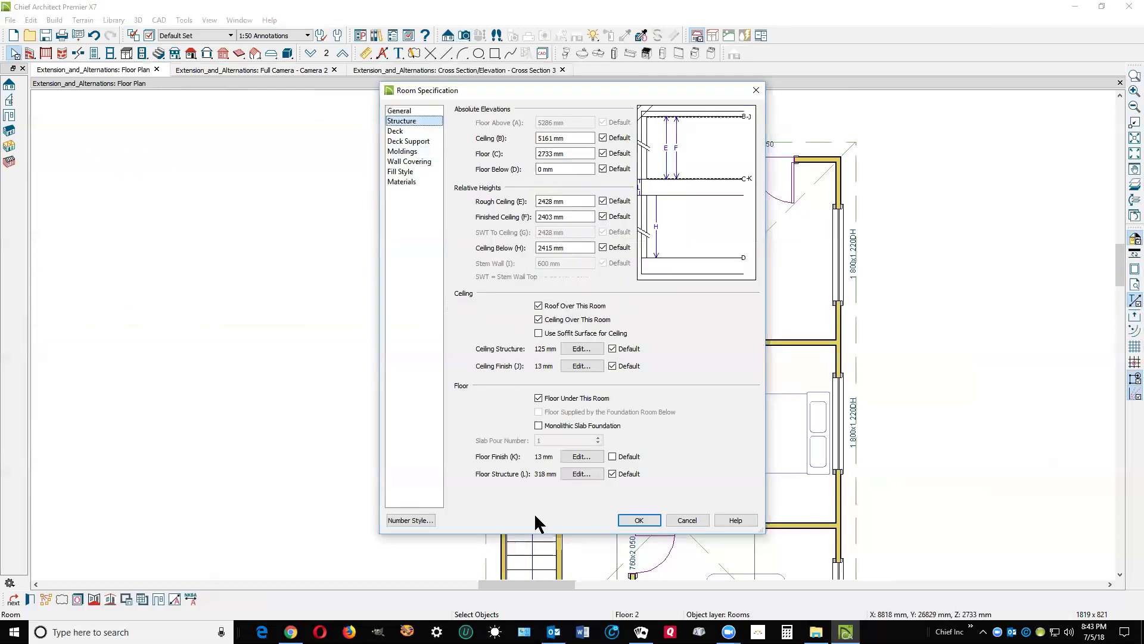
pyautogui.click(679, 521)
pyautogui.scroll(-2, 903, 310)
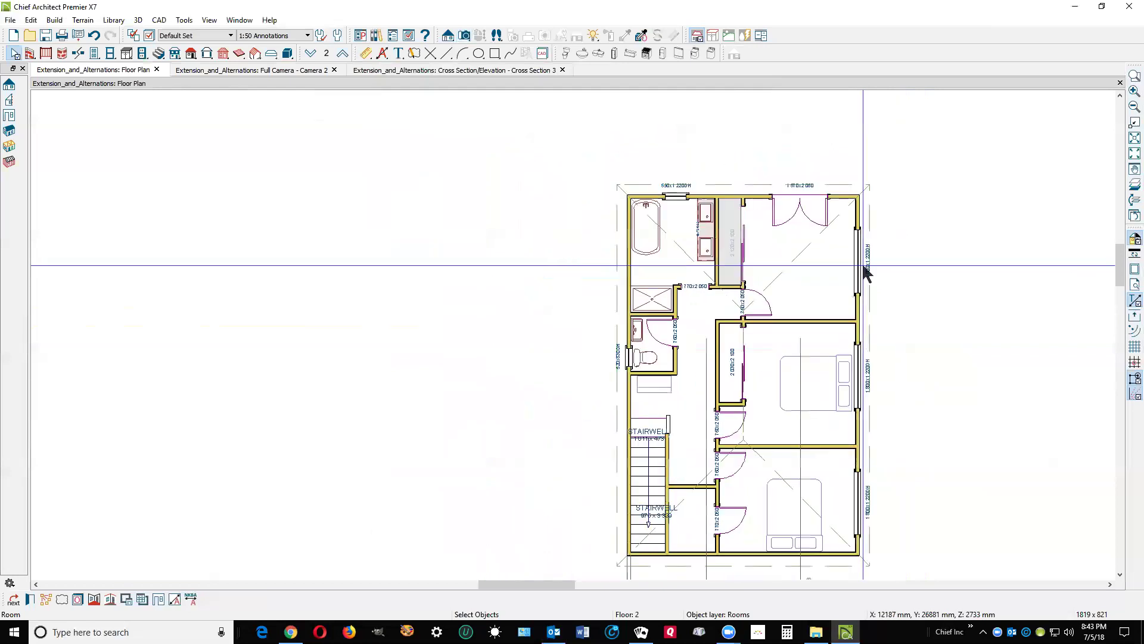
# - In Cross Section 3, draw an end-to-end dimension from the living-room floor up to the ceiling
pyautogui.hotkey('ctrl', 'Tab')
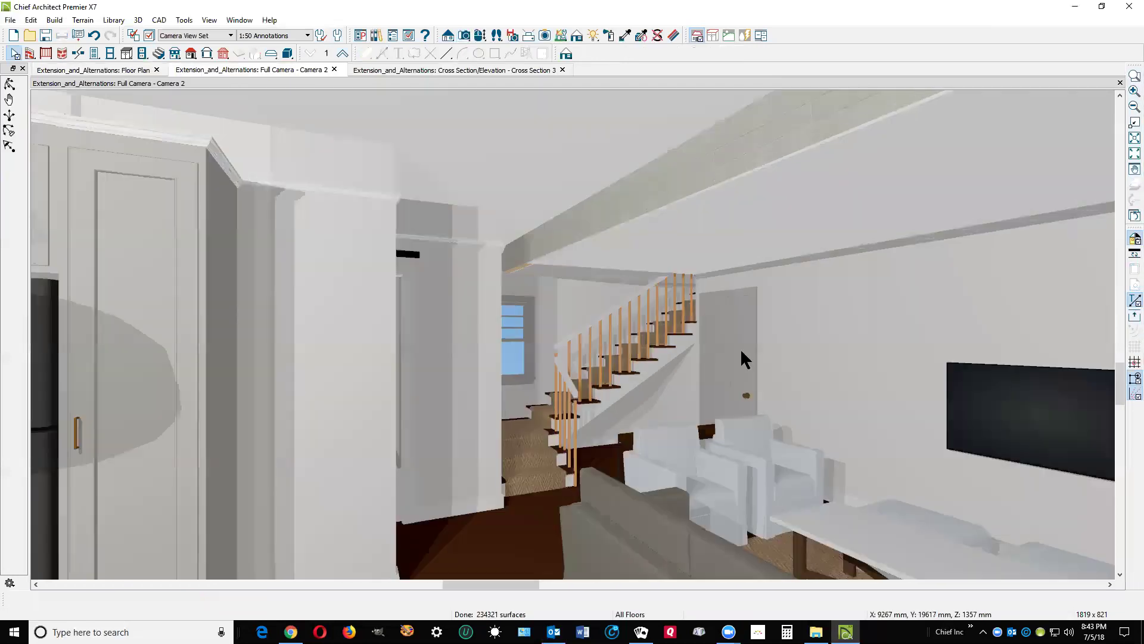
pyautogui.hotkey('ctrl', 'Tab')
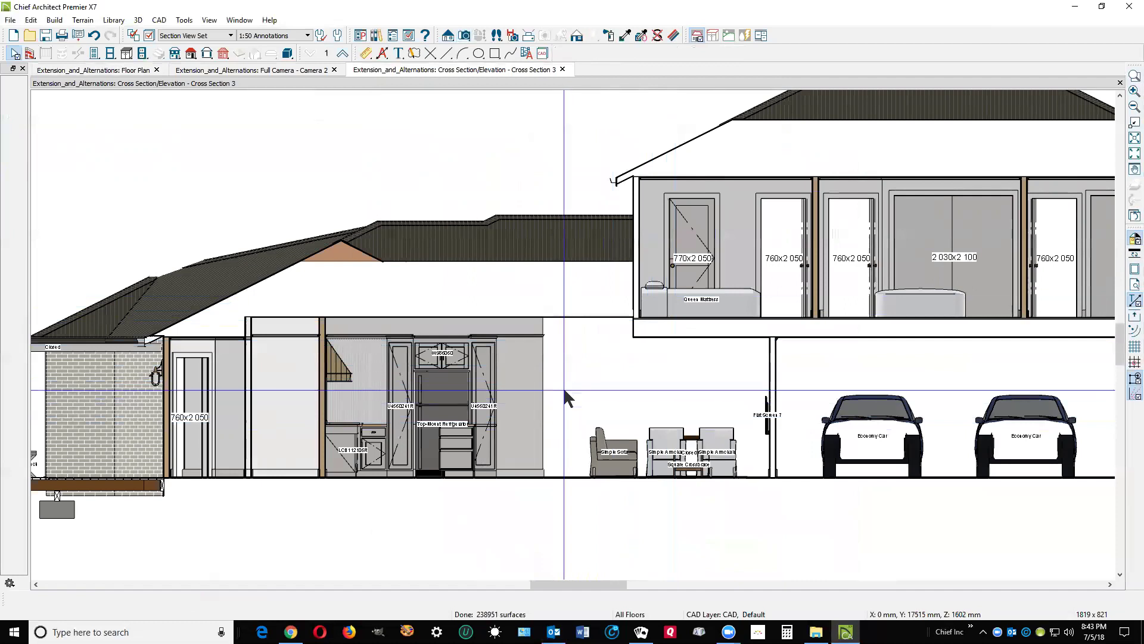
pyautogui.click(366, 53)
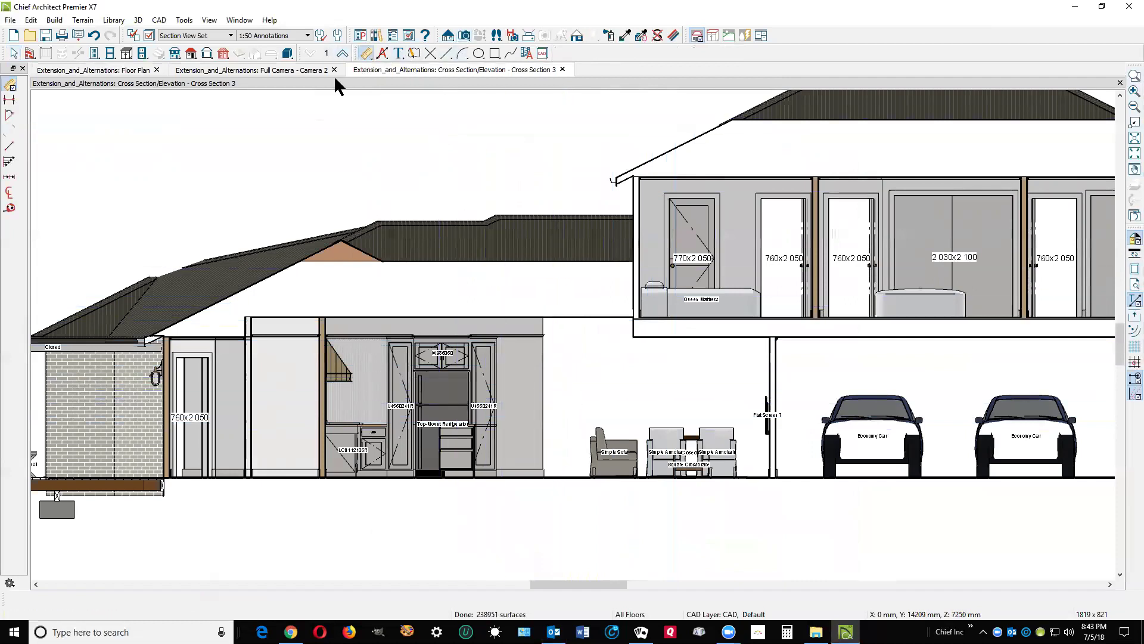
pyautogui.click(8, 101)
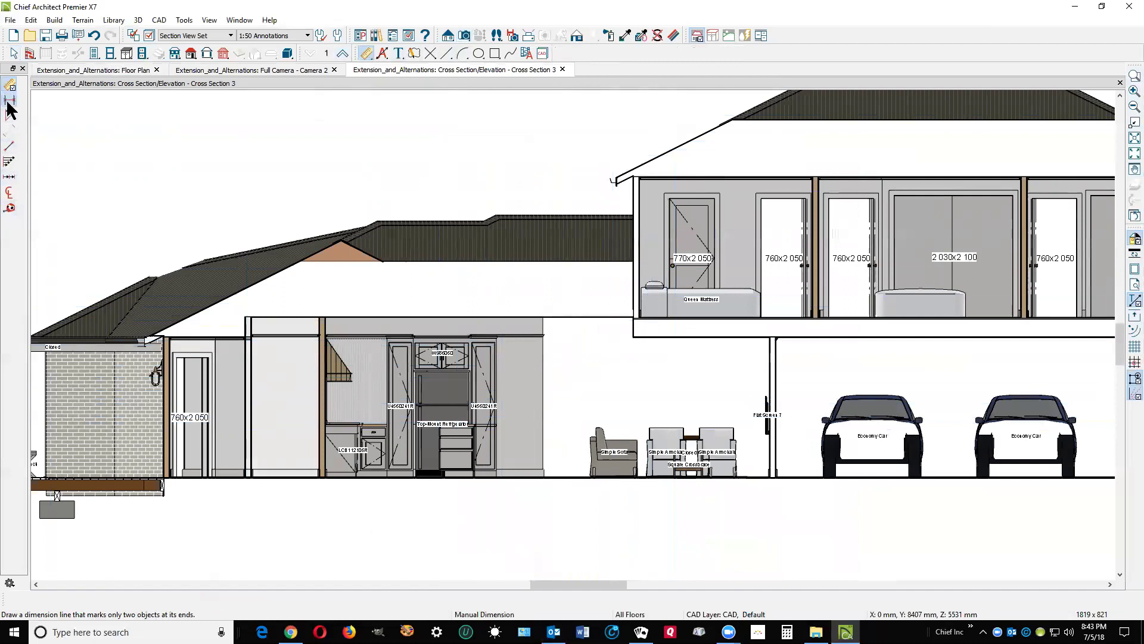
pyautogui.click(9, 101)
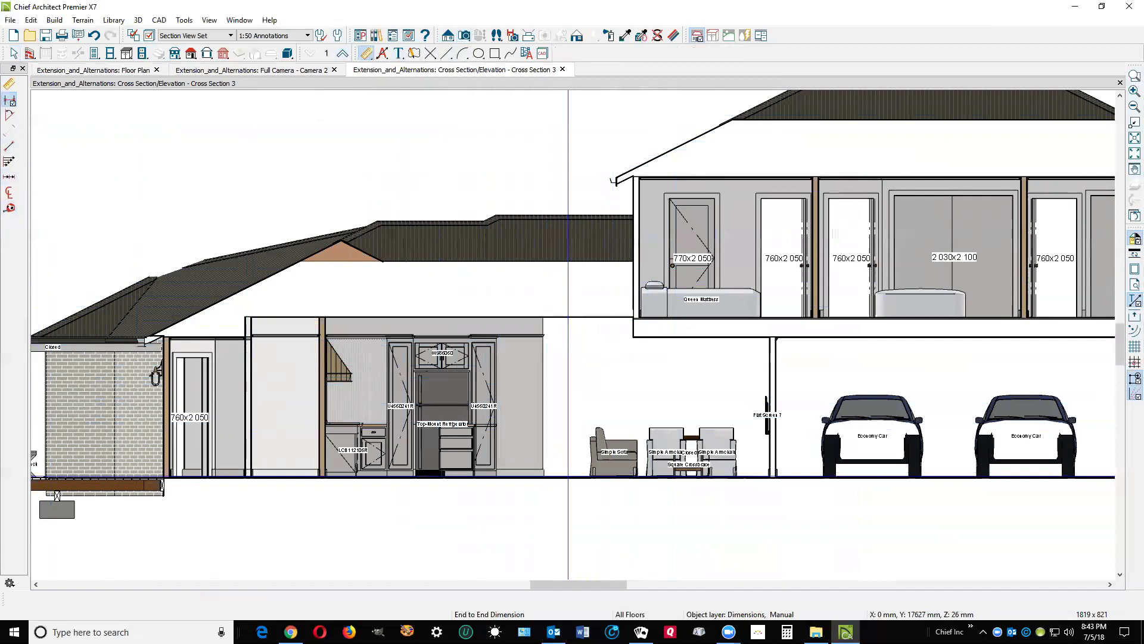
pyautogui.moveTo(568, 476); pyautogui.dragTo(567, 319)
pyautogui.click(674, 347)
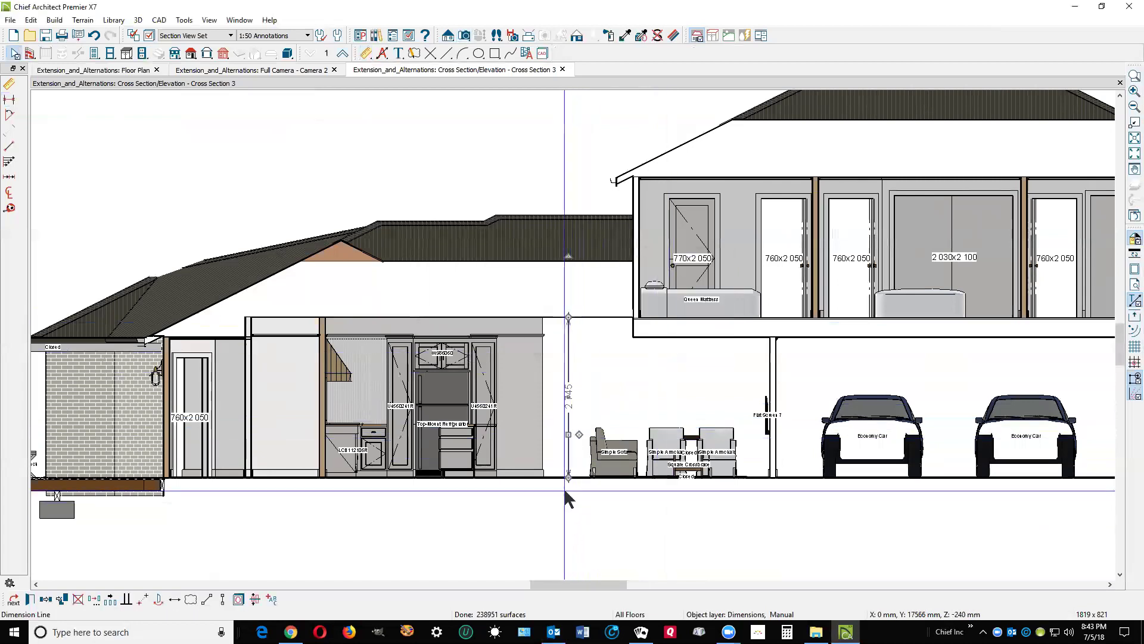
# - Move the dimension's lower end onto the floor surface so it reads 2733 mm
pyautogui.scroll(3, 563, 489)
pyautogui.scroll(4, 563, 488)
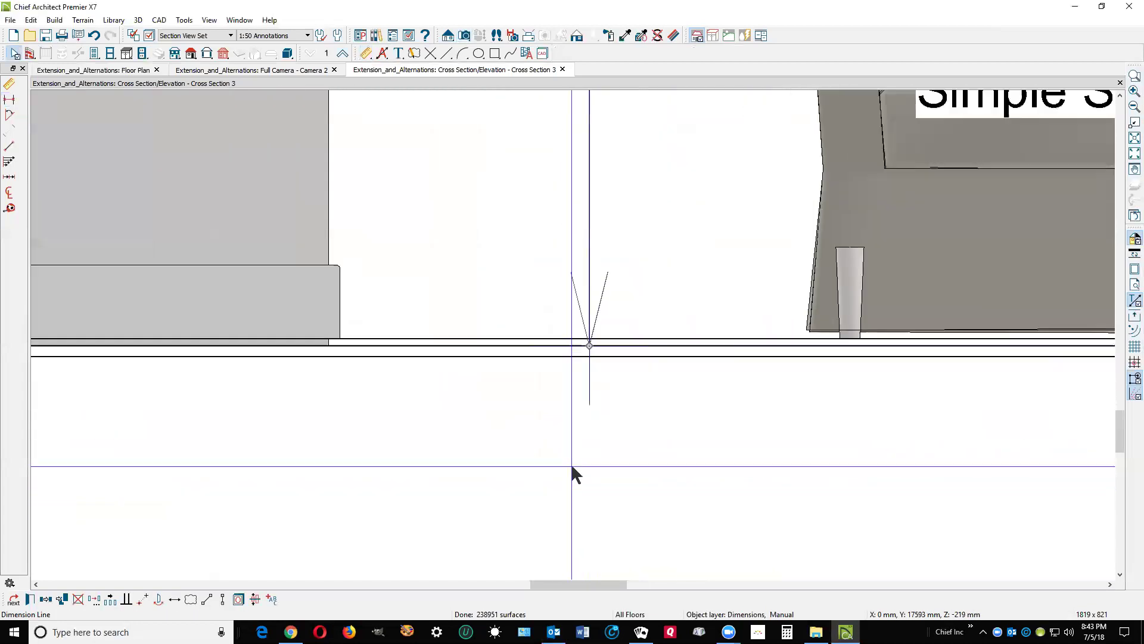
pyautogui.moveTo(590, 346); pyautogui.dragTo(600, 341)
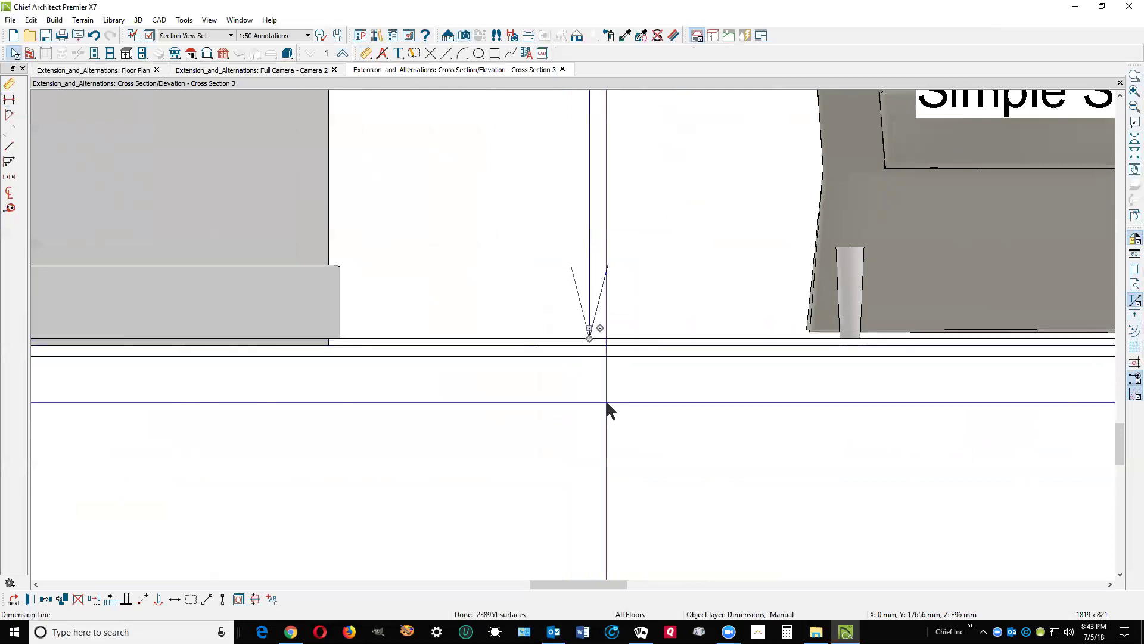
pyautogui.scroll(-6, 606, 399)
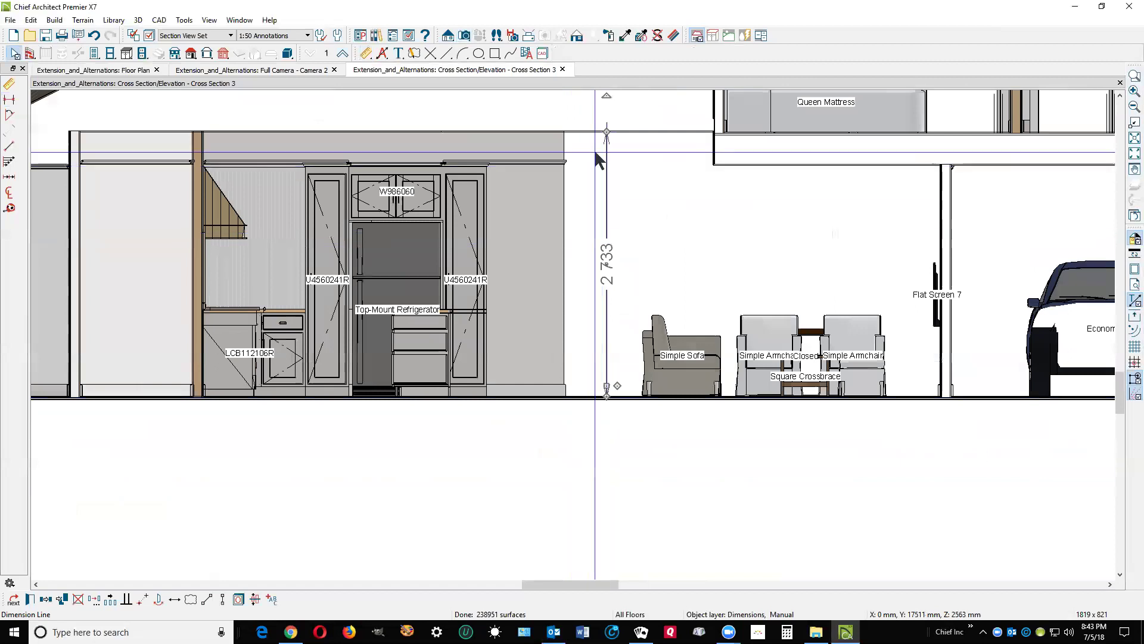
pyautogui.scroll(4, 608, 89)
pyautogui.scroll(5, 607, 137)
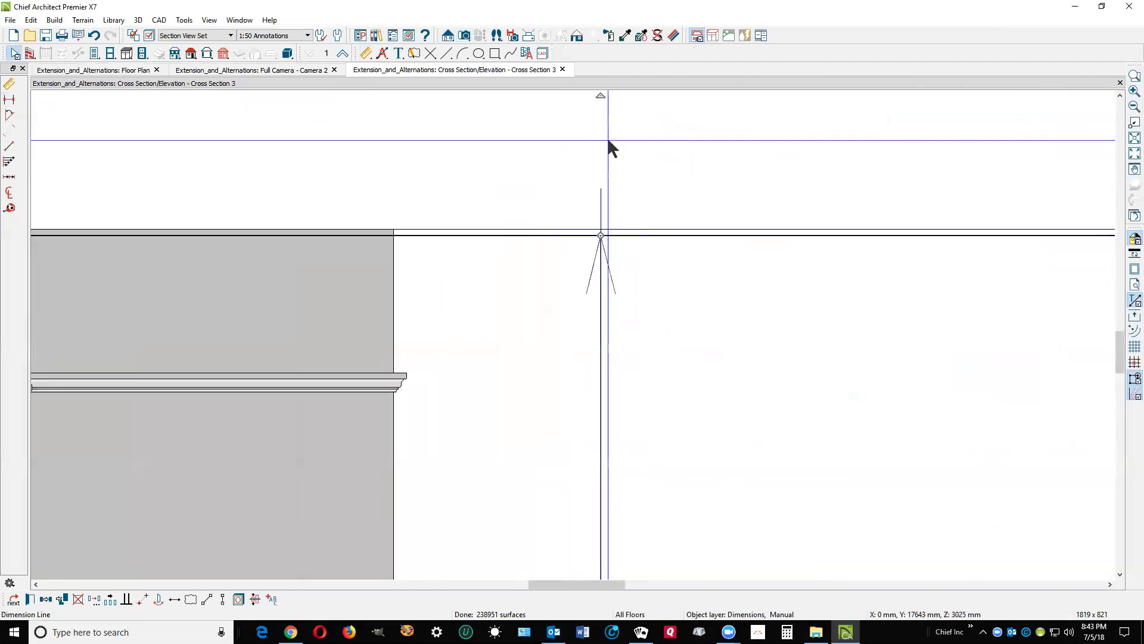
pyautogui.scroll(-8, 581, 304)
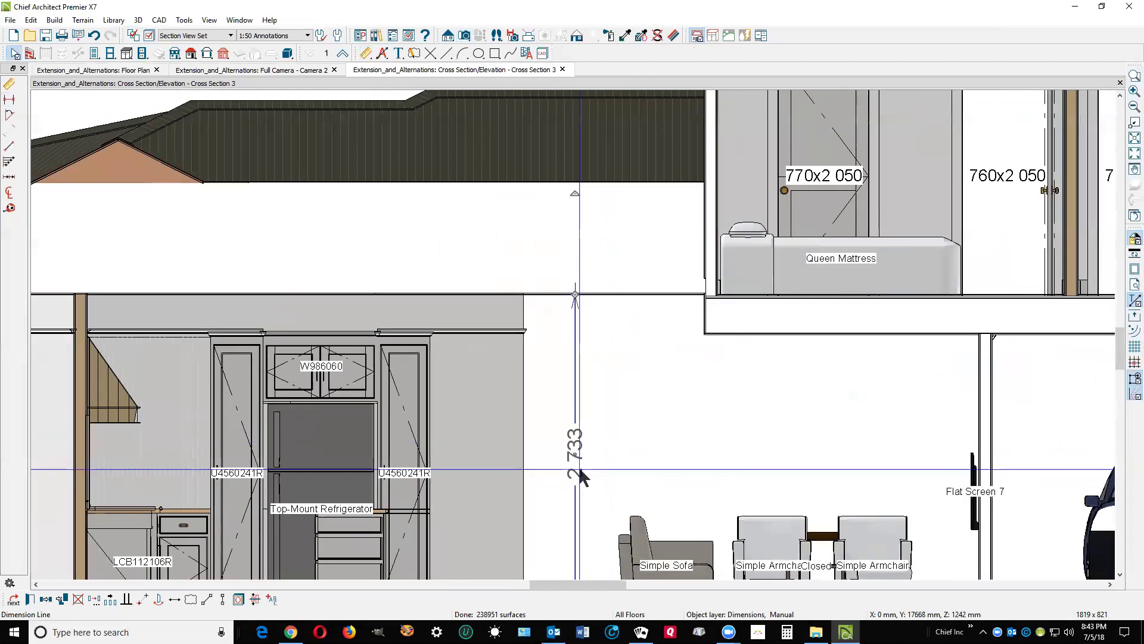
pyautogui.scroll(-3, 581, 474)
pyautogui.scroll(-1, 587, 479)
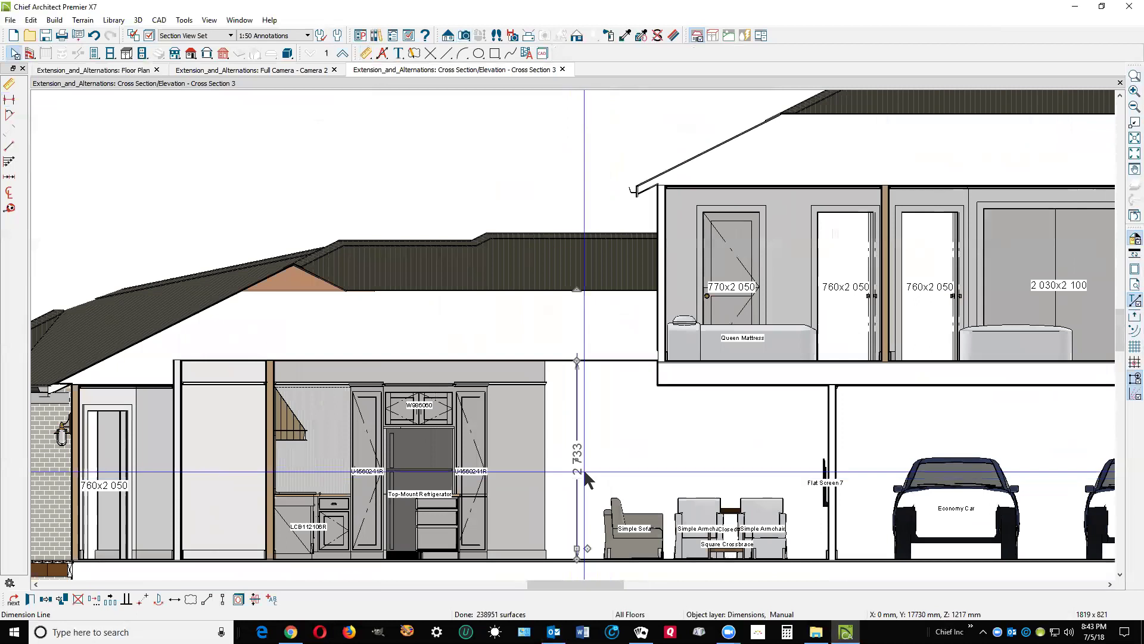
# - Return to the Floor 1 plan and select the kitchen and dining room
pyautogui.hotkey('ctrl', 'Tab')
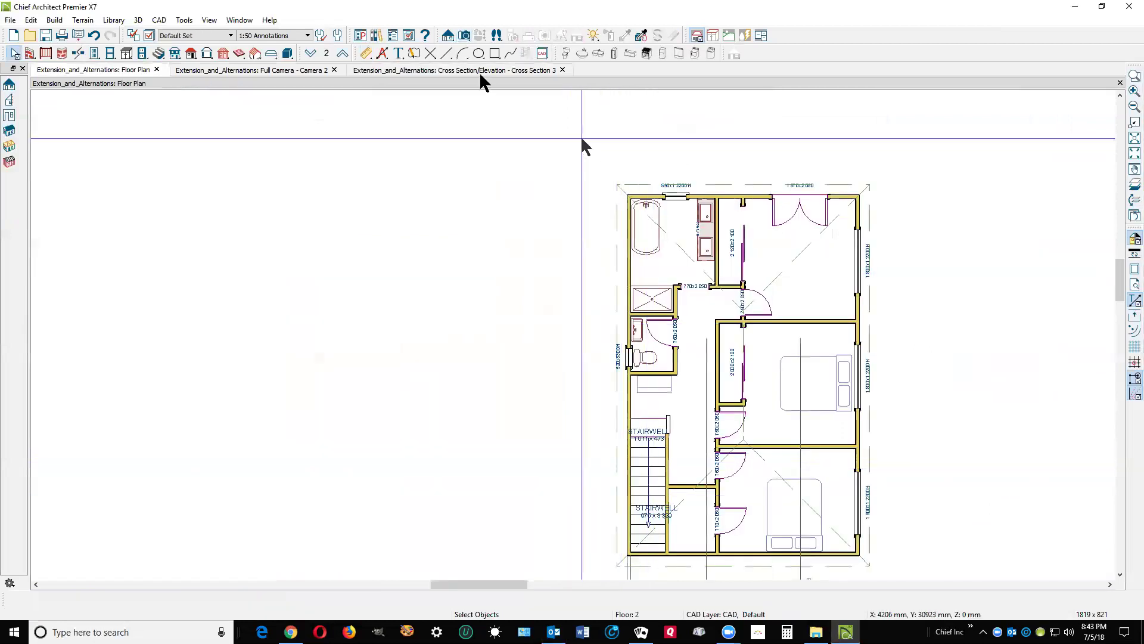
pyautogui.click(312, 51)
pyautogui.scroll(-3, 663, 222)
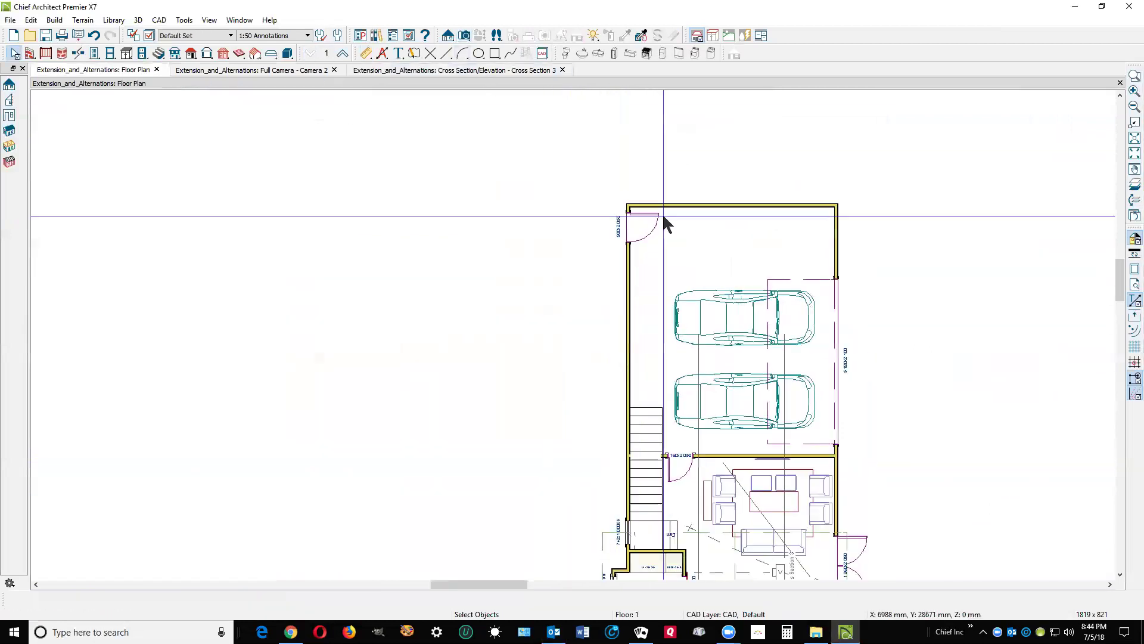
pyautogui.scroll(-1, 784, 394)
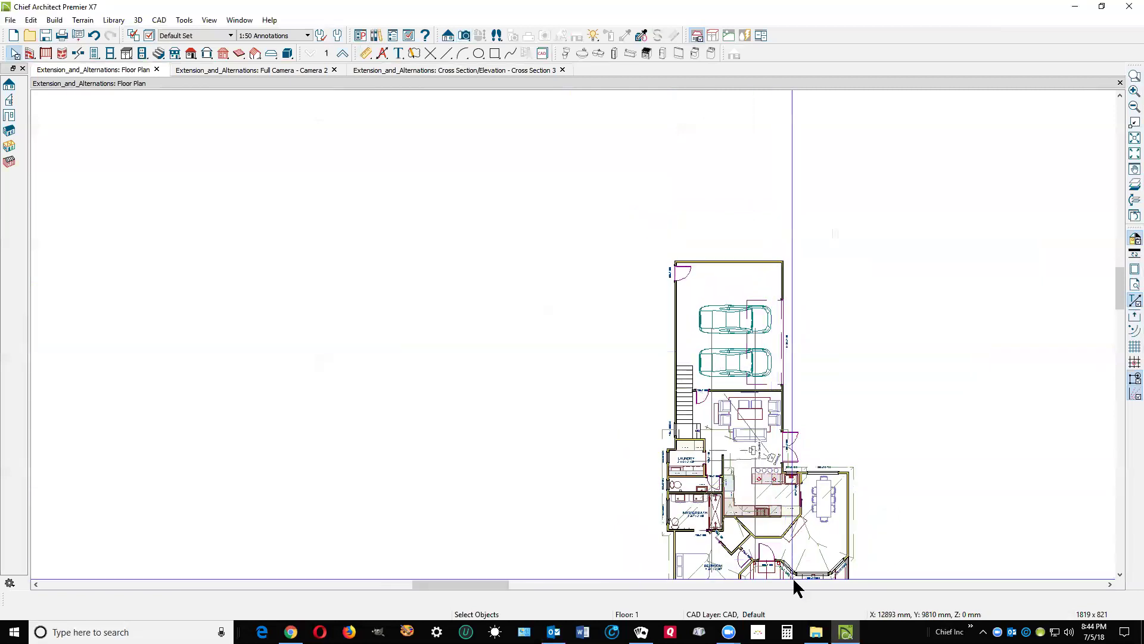
pyautogui.scroll(4, 769, 513)
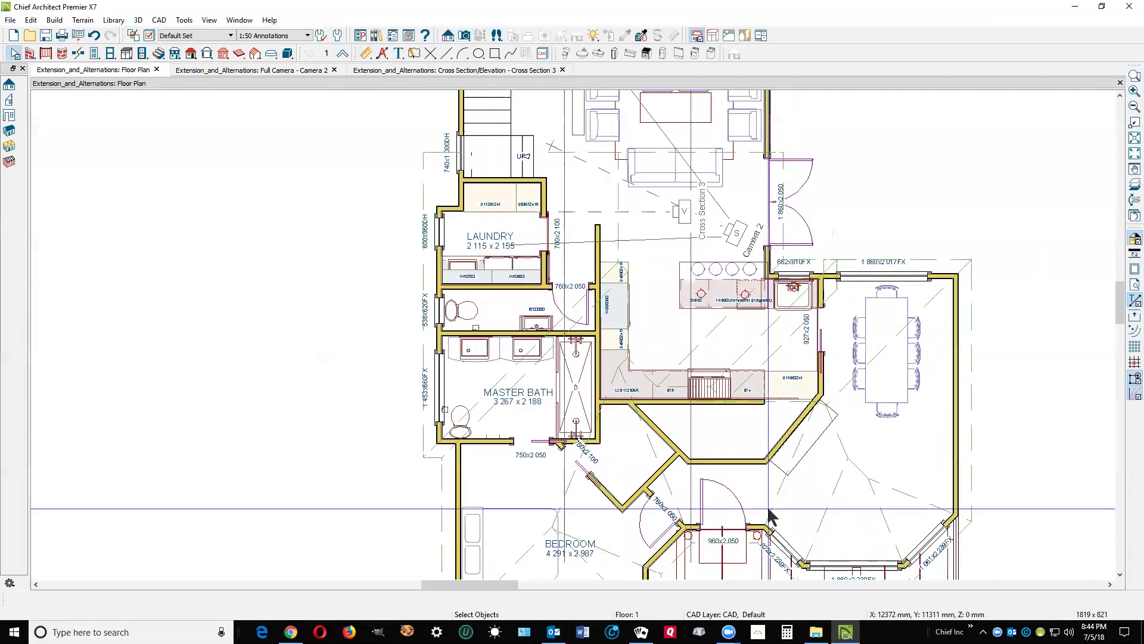
pyautogui.click(714, 421)
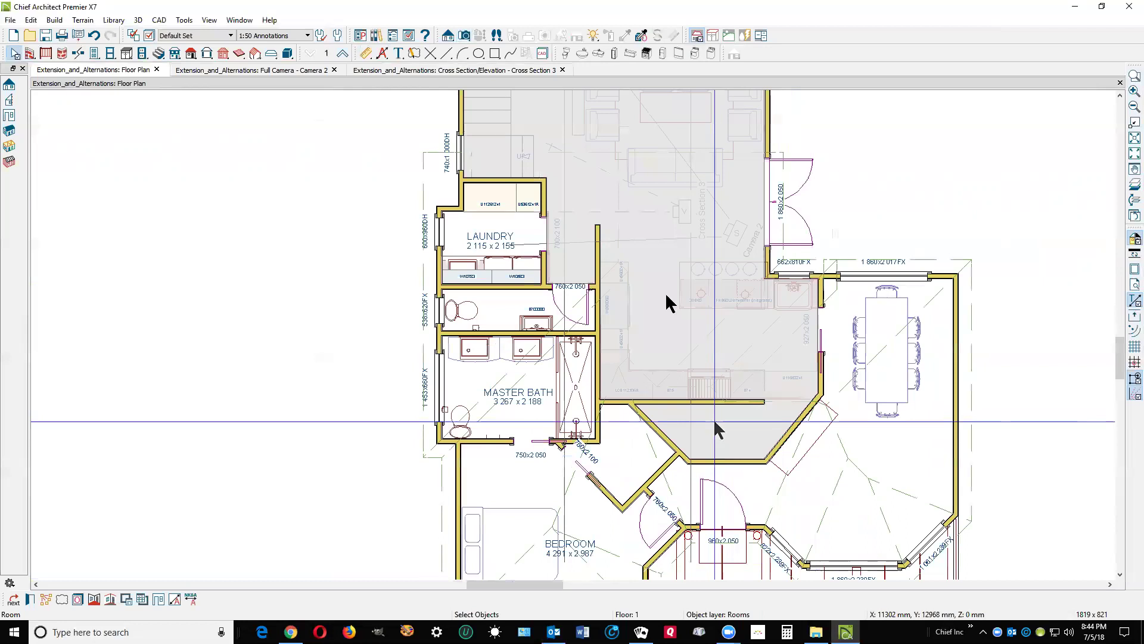
pyautogui.doubleClick(713, 418)
pyautogui.click(420, 120)
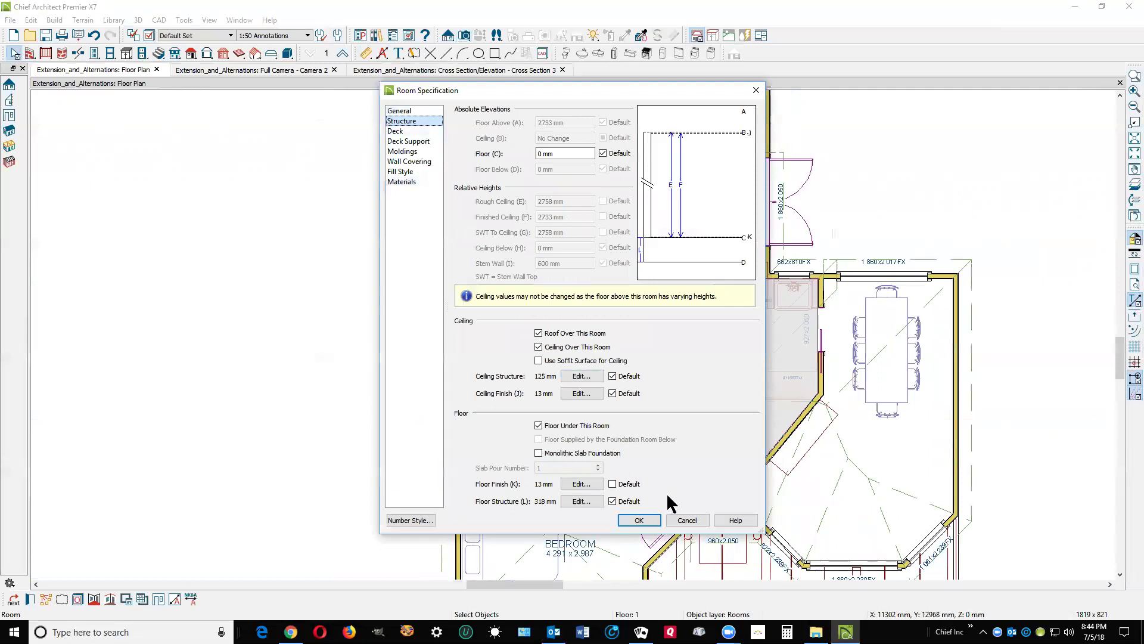
pyautogui.click(686, 520)
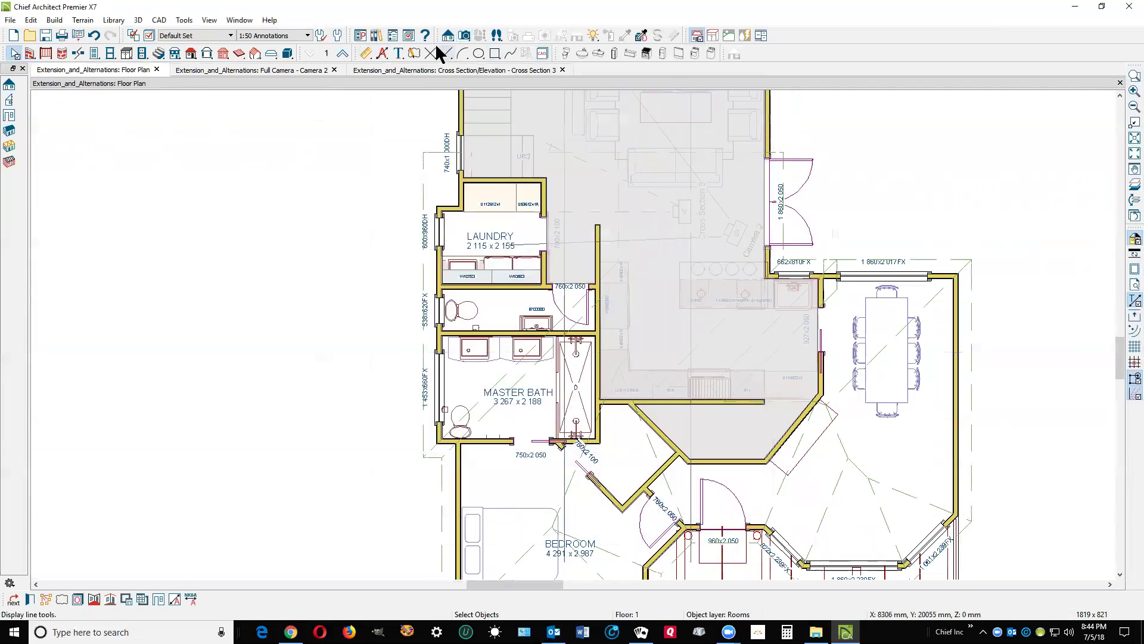
# - Go up to Floor 2 and overlay the ground floor as a red reference
pyautogui.click(342, 53)
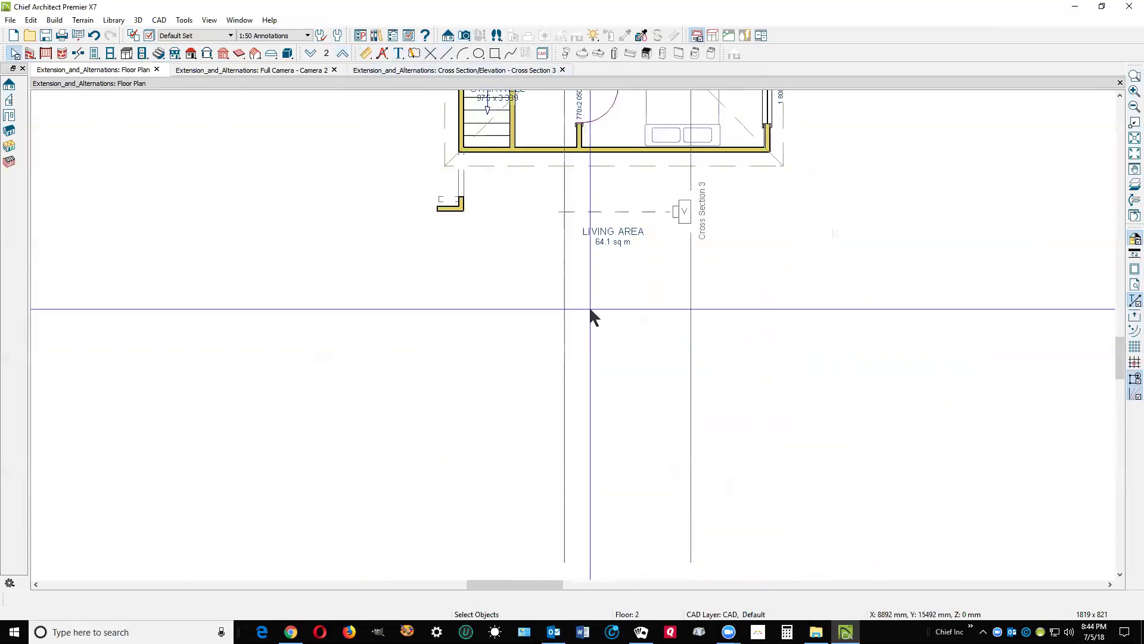
pyautogui.scroll(-1, 666, 280)
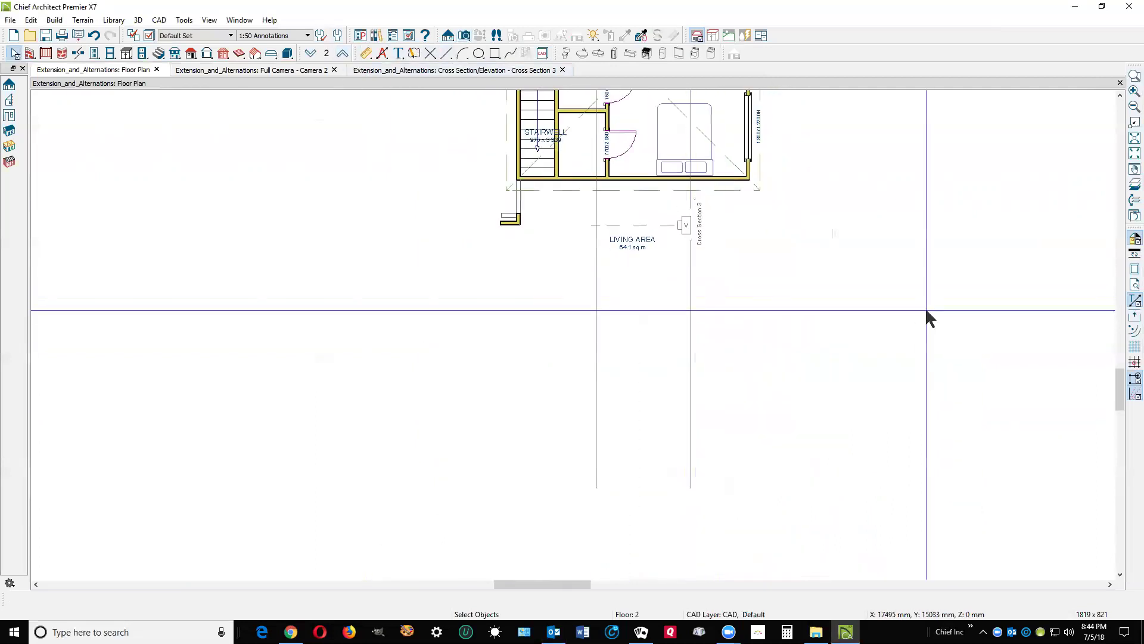
pyautogui.click(1126, 192)
pyautogui.scroll(-3, 971, 265)
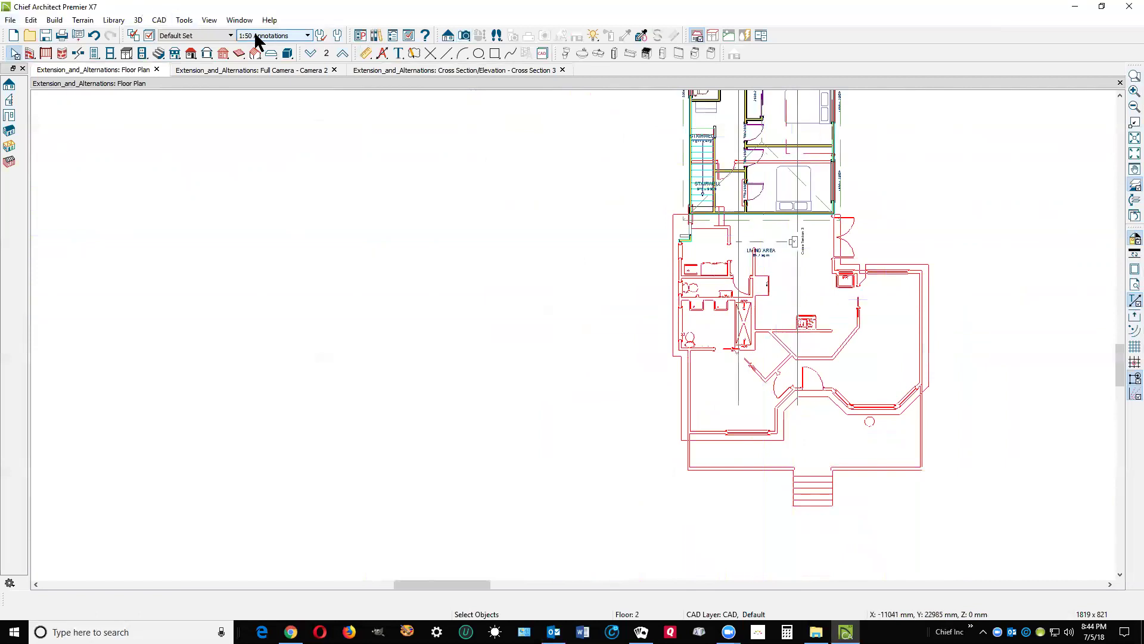
# - Open and close Layer Set Management and Layer Display Options without changes, then cycle the views
pyautogui.click(135, 36)
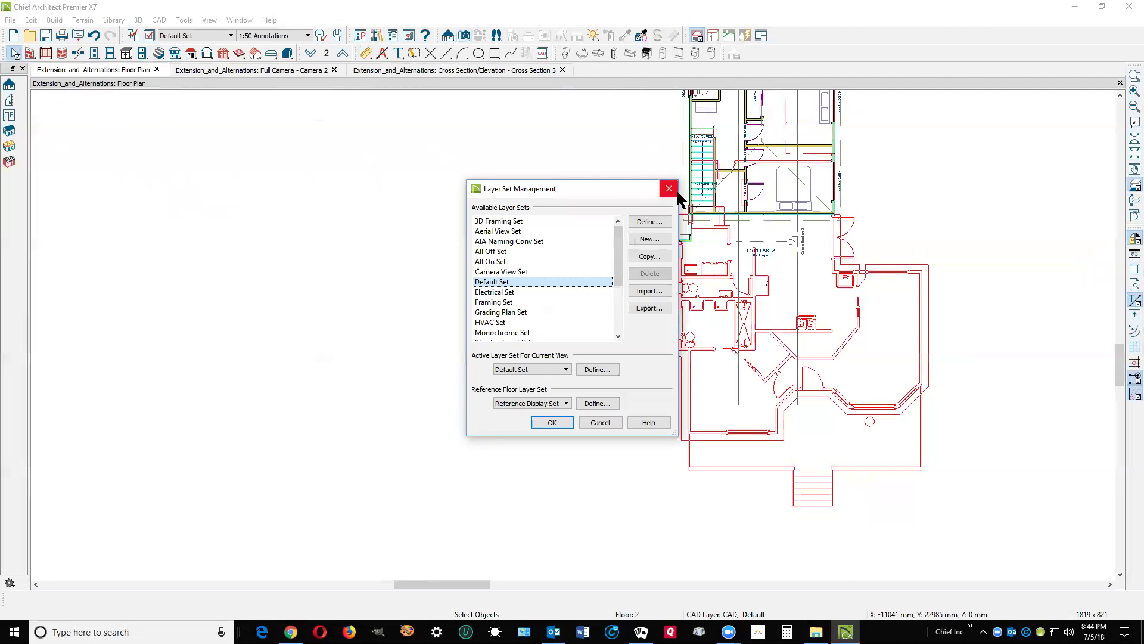
pyautogui.click(669, 189)
pyautogui.click(148, 36)
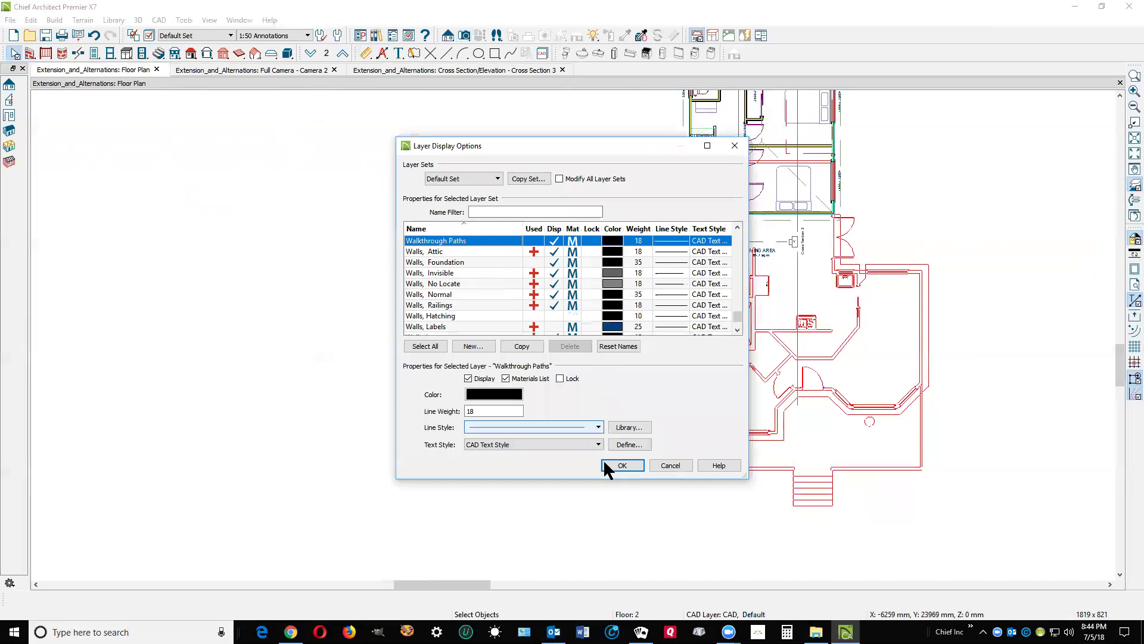
pyautogui.click(620, 468)
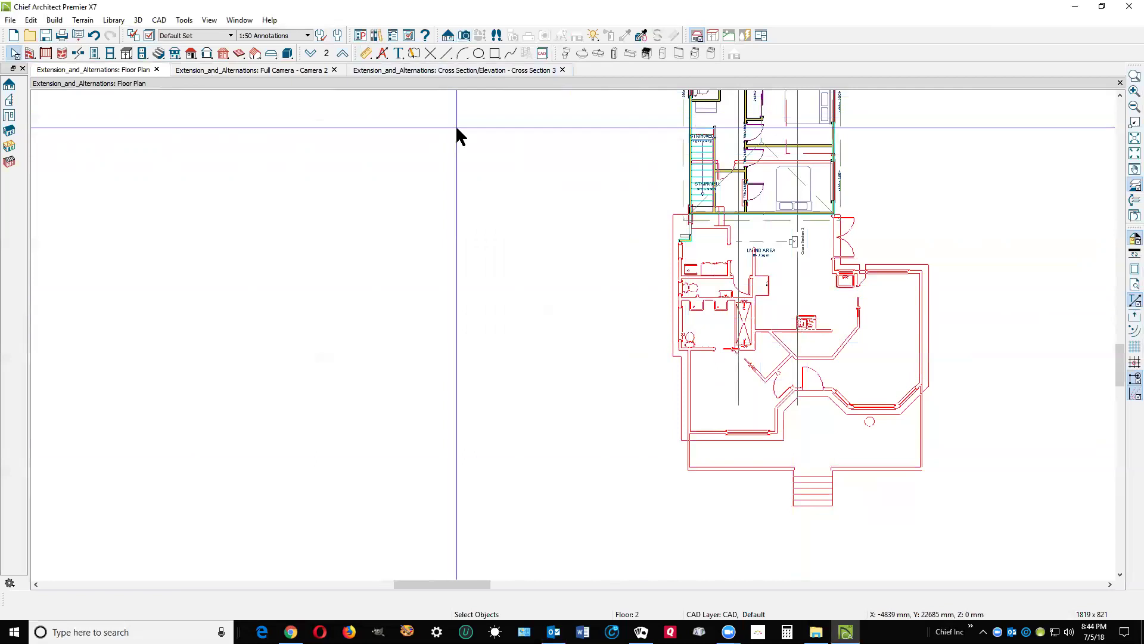
pyautogui.hotkey('ctrl', 'Tab')
pyautogui.hotkey('ctrl', 'Tab')
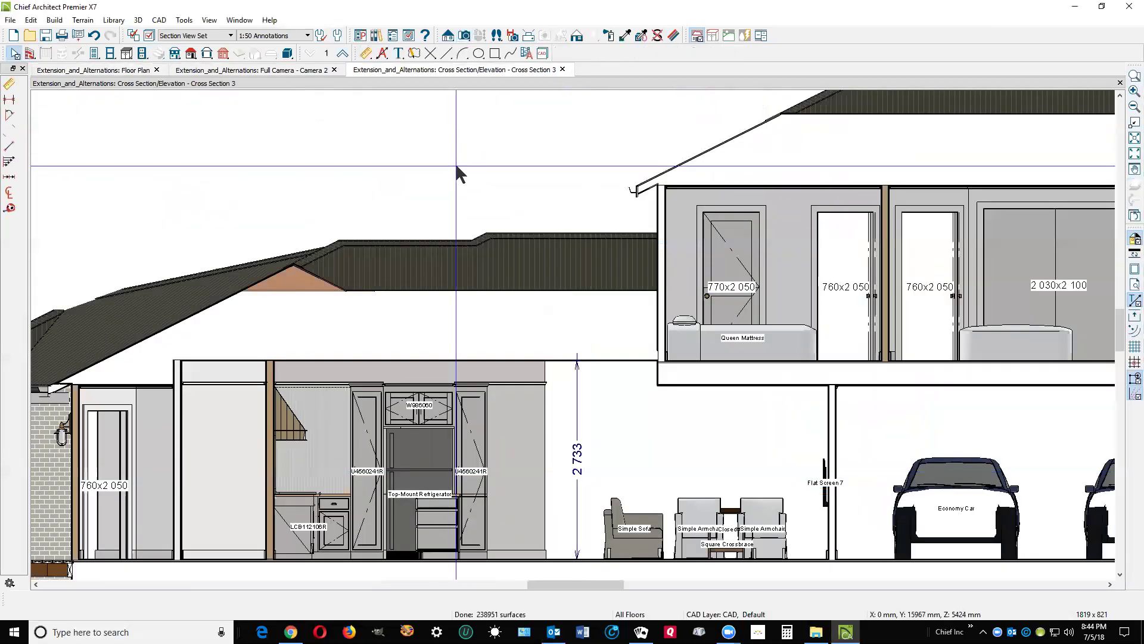
pyautogui.hotkey('ctrl', 'Tab')
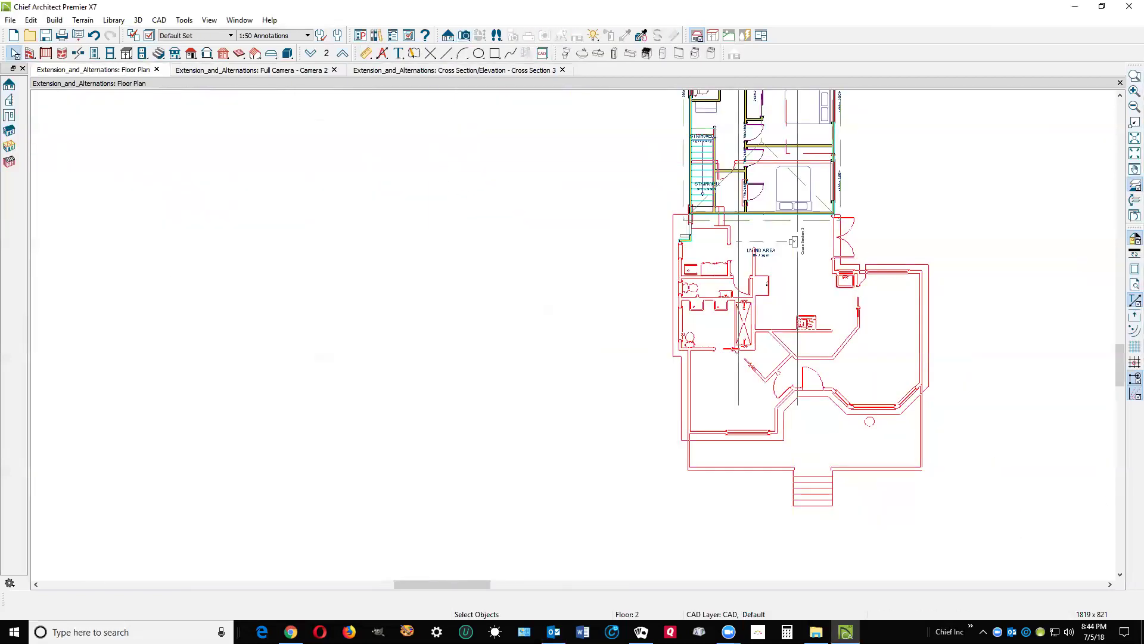
# - Create a Perspective Full Overview camera of the whole house, orbit it, then return to the plan
pyautogui.click(465, 37)
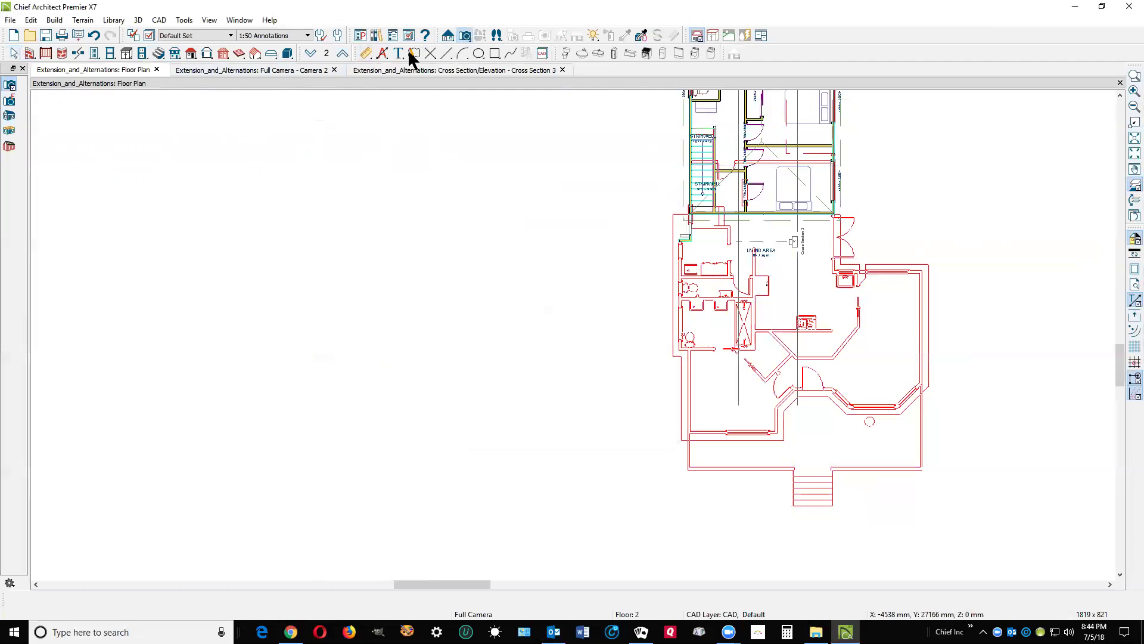
pyautogui.click(7, 119)
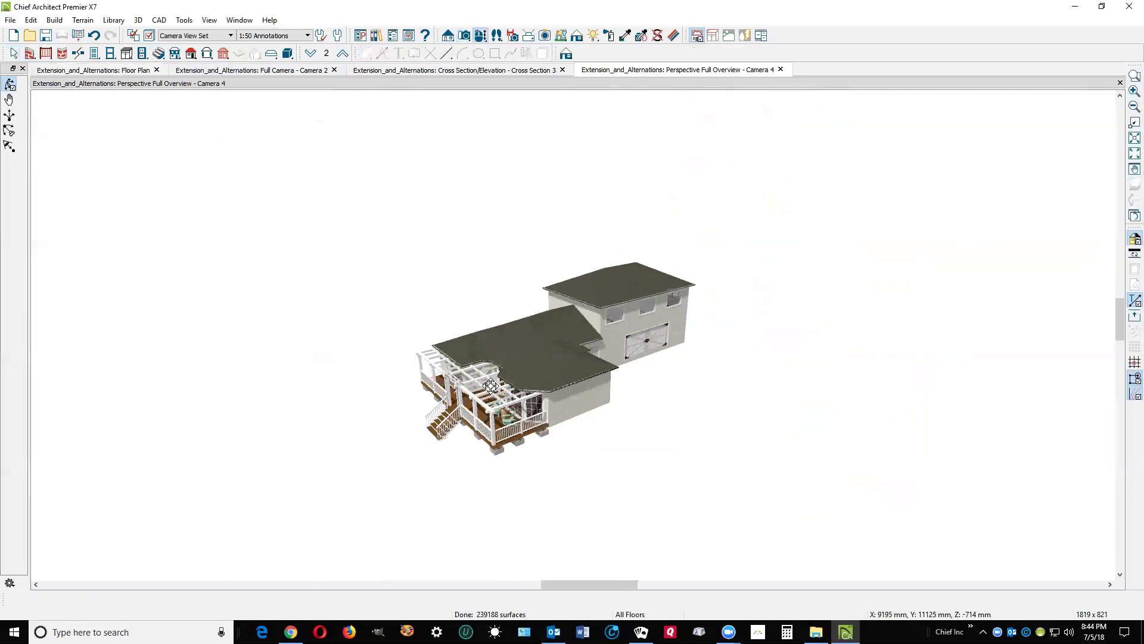
pyautogui.moveTo(494, 392); pyautogui.dragTo(506, 424)
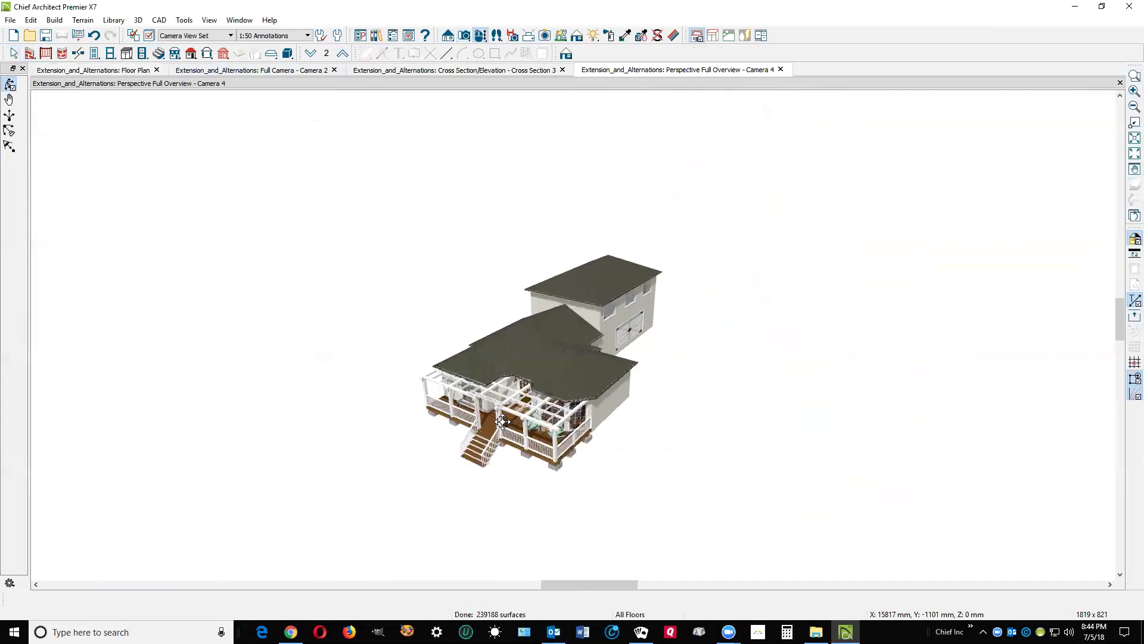
pyautogui.scroll(2, 502, 421)
pyautogui.hotkey('ctrl', 'Tab')
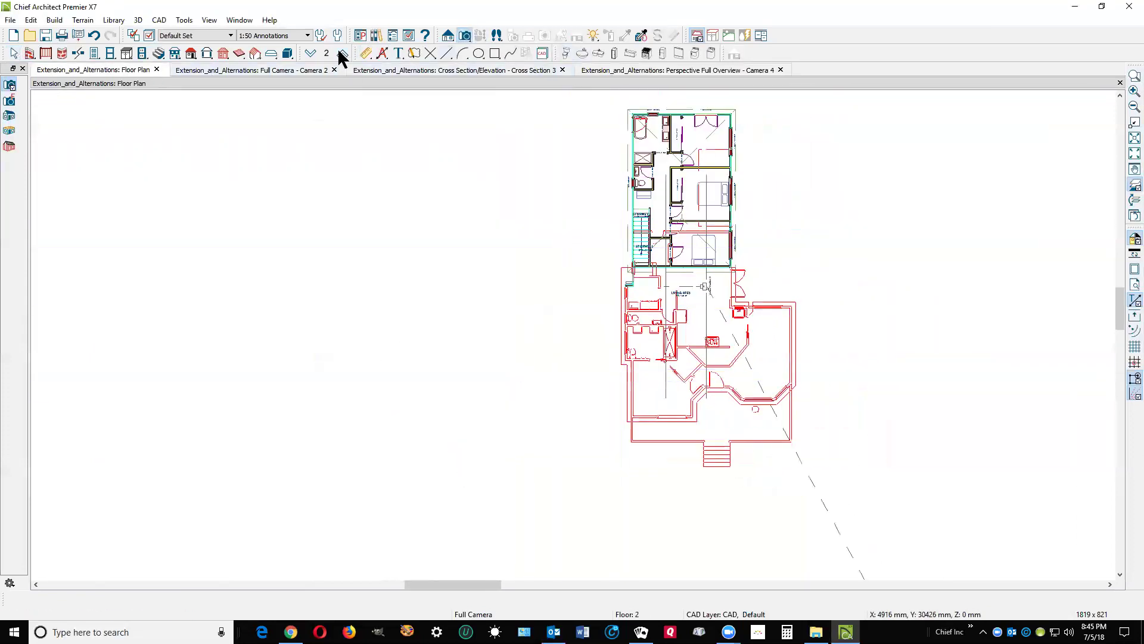
# - On Floor 1, set the Deck room's floor height to -6 mm instead of the default
pyautogui.click(310, 53)
pyautogui.scroll(5, 709, 439)
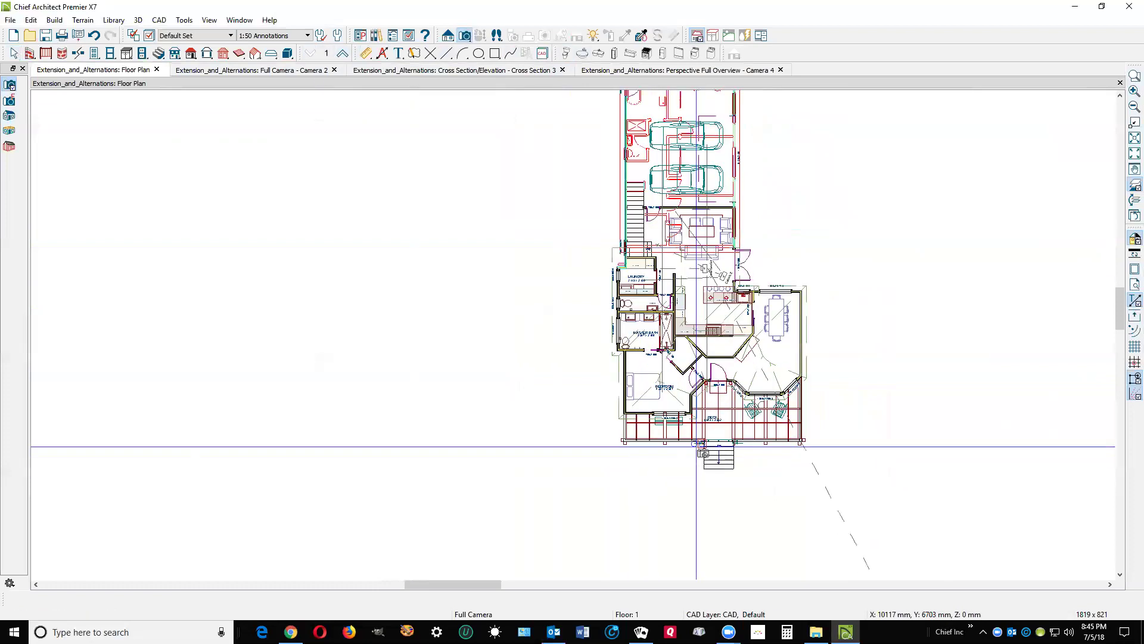
pyautogui.press('space')
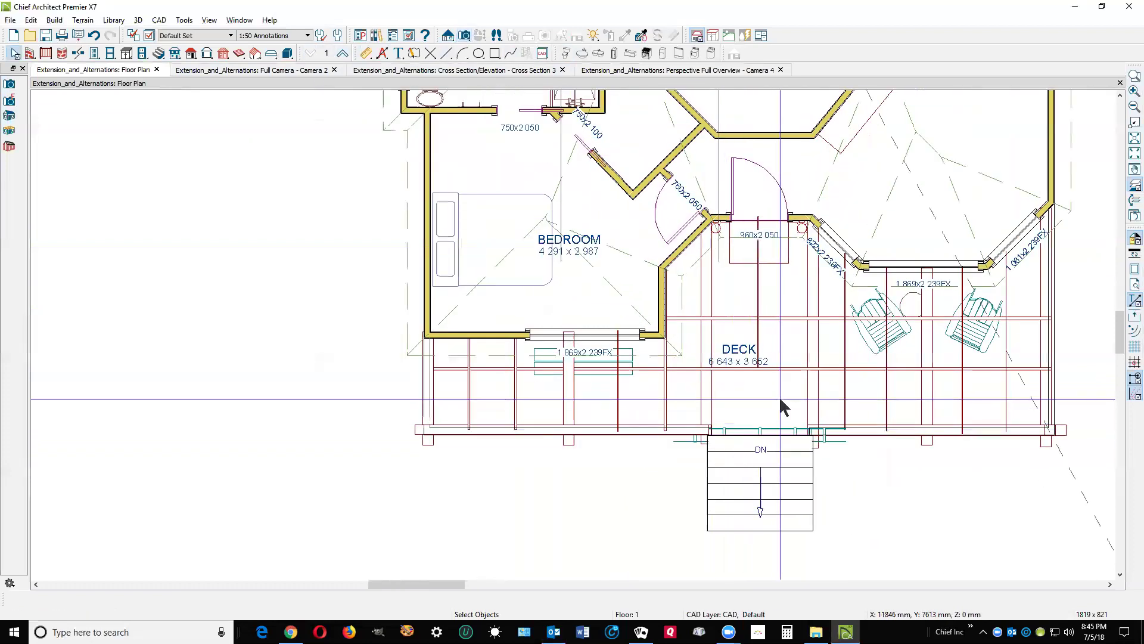
pyautogui.doubleClick(780, 398)
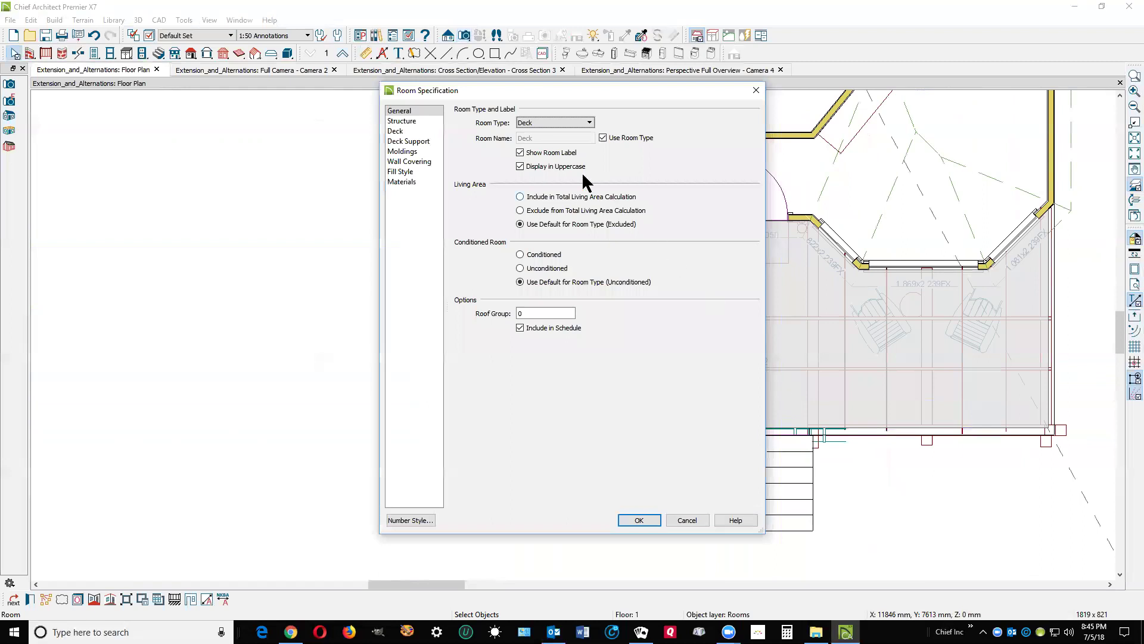
pyautogui.click(427, 121)
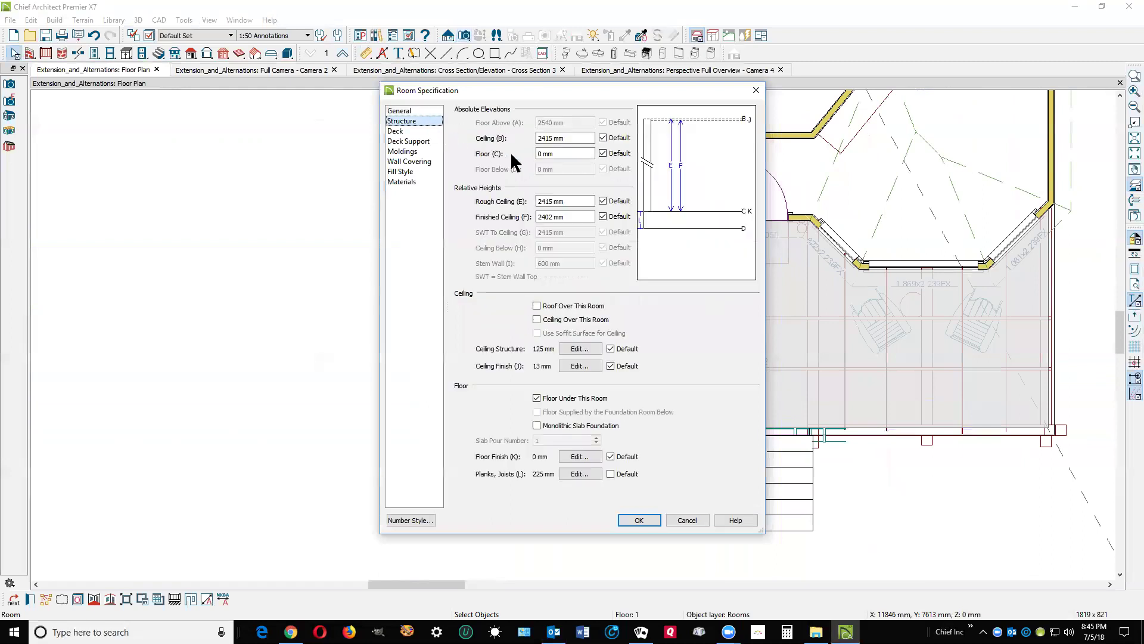
pyautogui.click(603, 153)
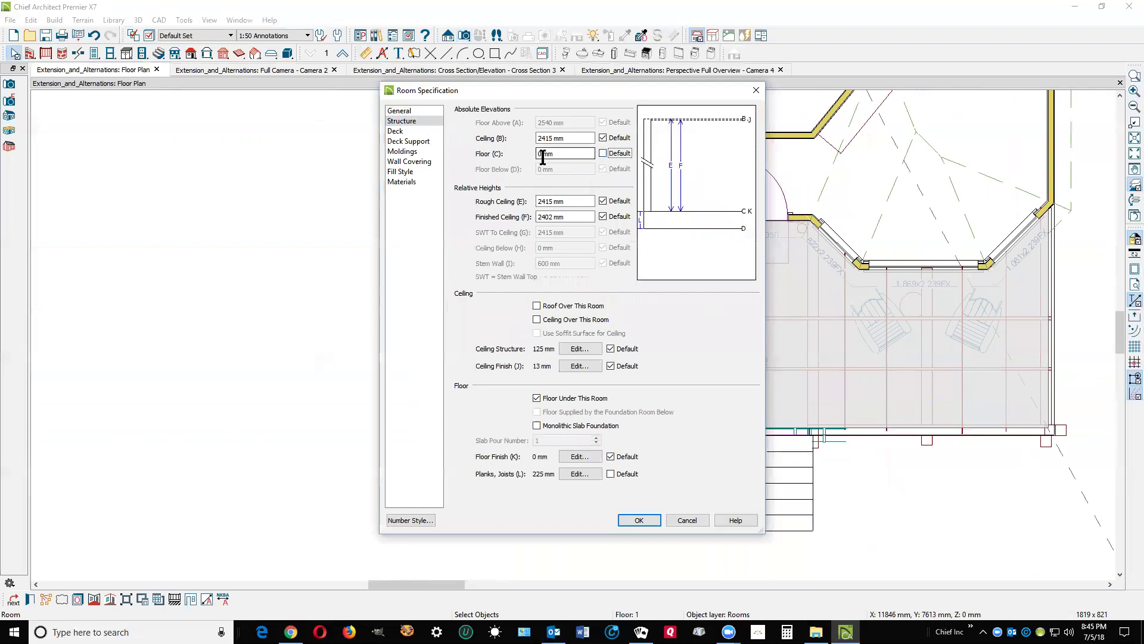
pyautogui.doubleClick(542, 153)
pyautogui.click(642, 522)
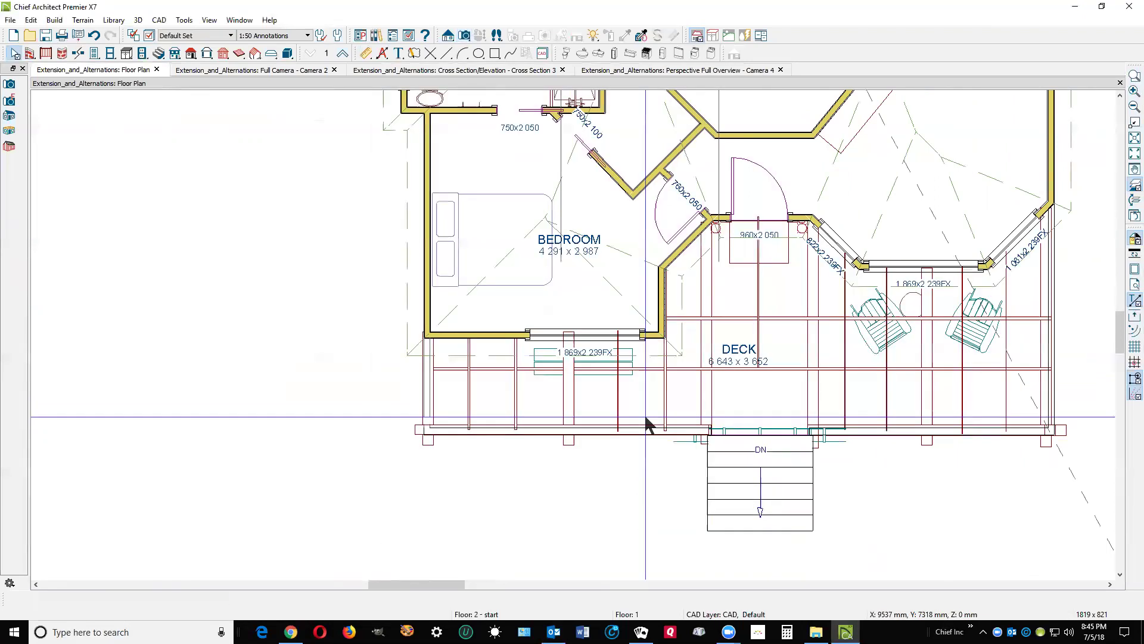
pyautogui.scroll(-3, 649, 427)
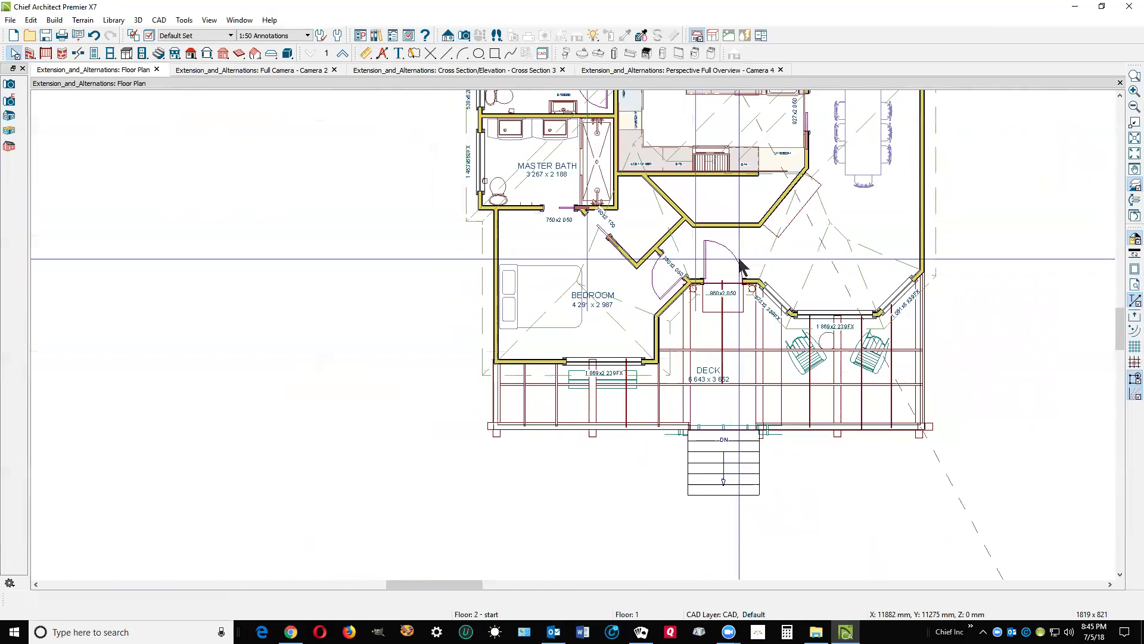
pyautogui.scroll(-2, 715, 256)
pyautogui.scroll(3, 654, 198)
pyautogui.scroll(1, 654, 235)
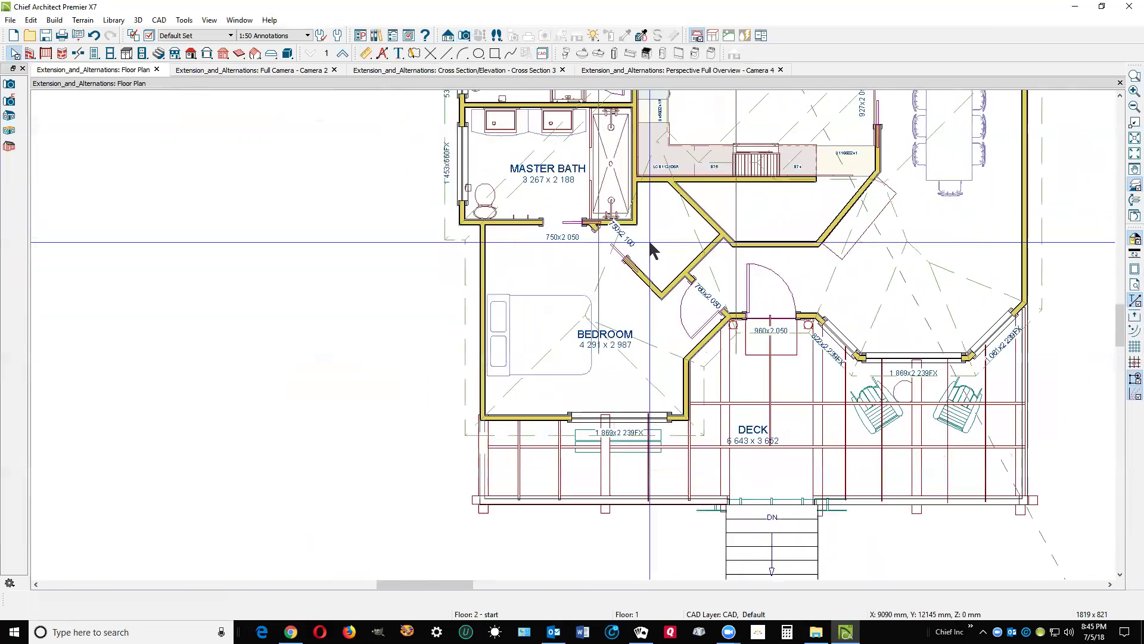
pyautogui.doubleClick(663, 243)
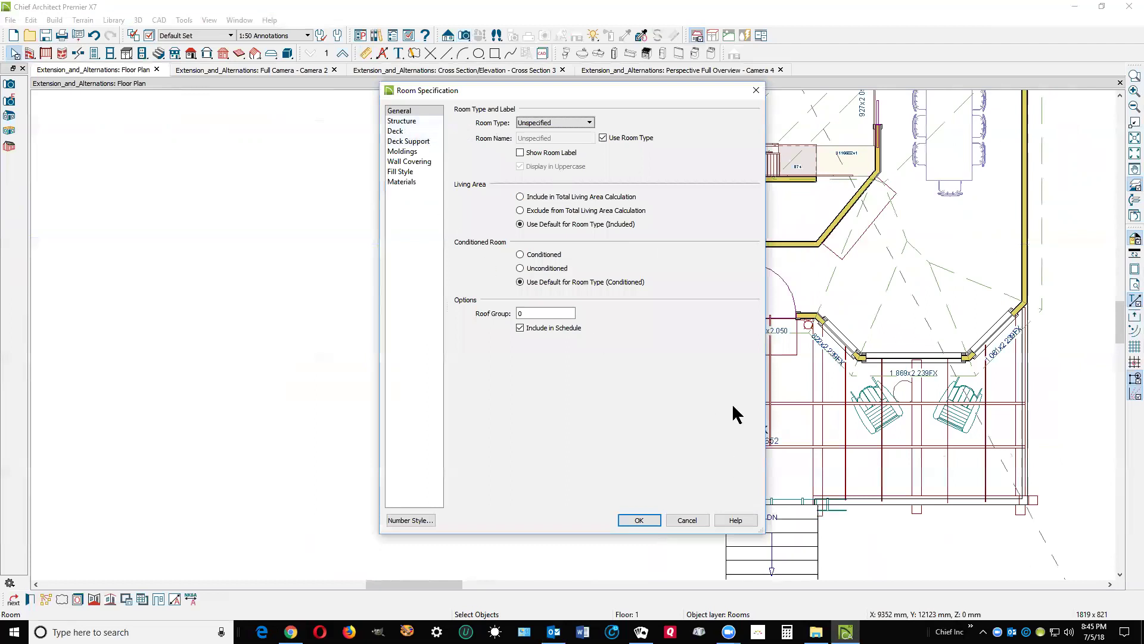
pyautogui.click(418, 122)
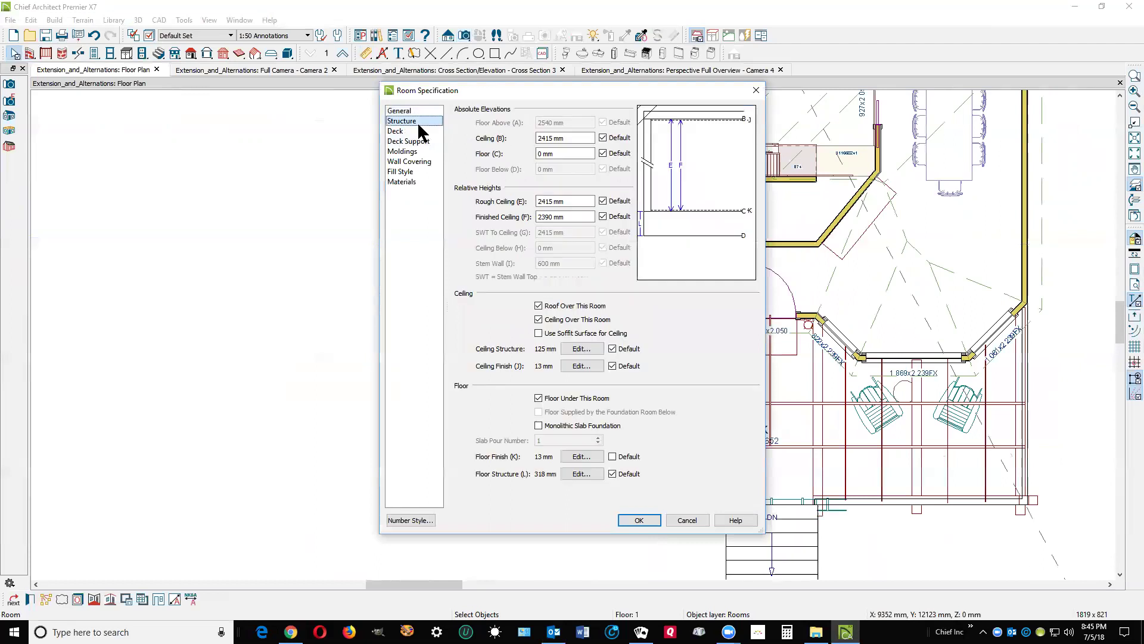
pyautogui.click(686, 520)
pyautogui.scroll(-5, 684, 529)
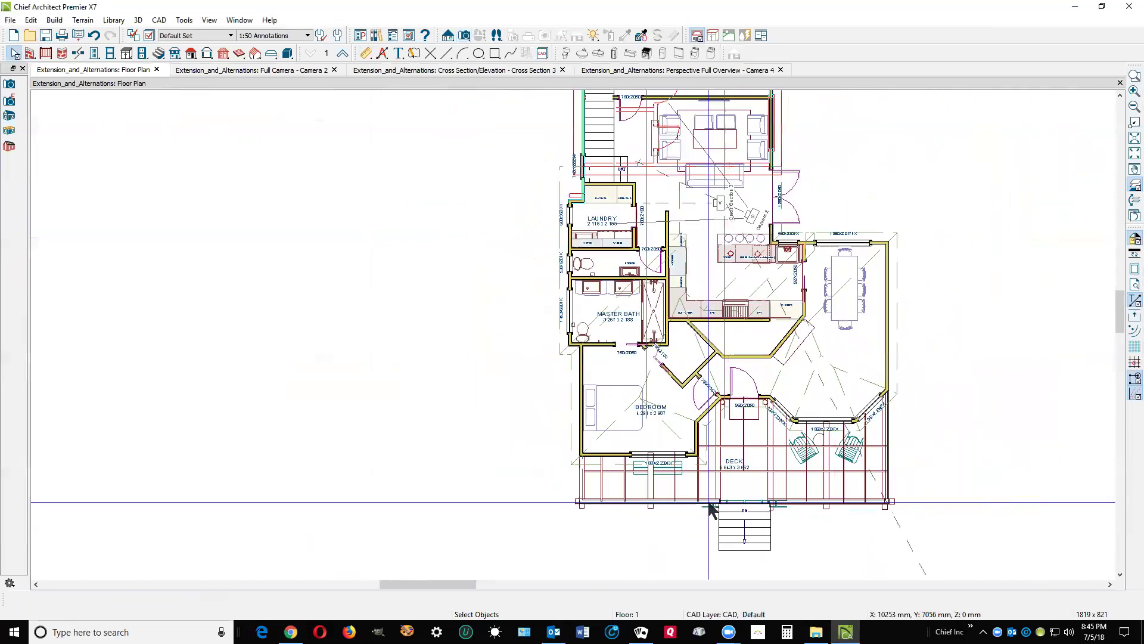
pyautogui.scroll(-2, 710, 509)
pyautogui.scroll(2, 723, 197)
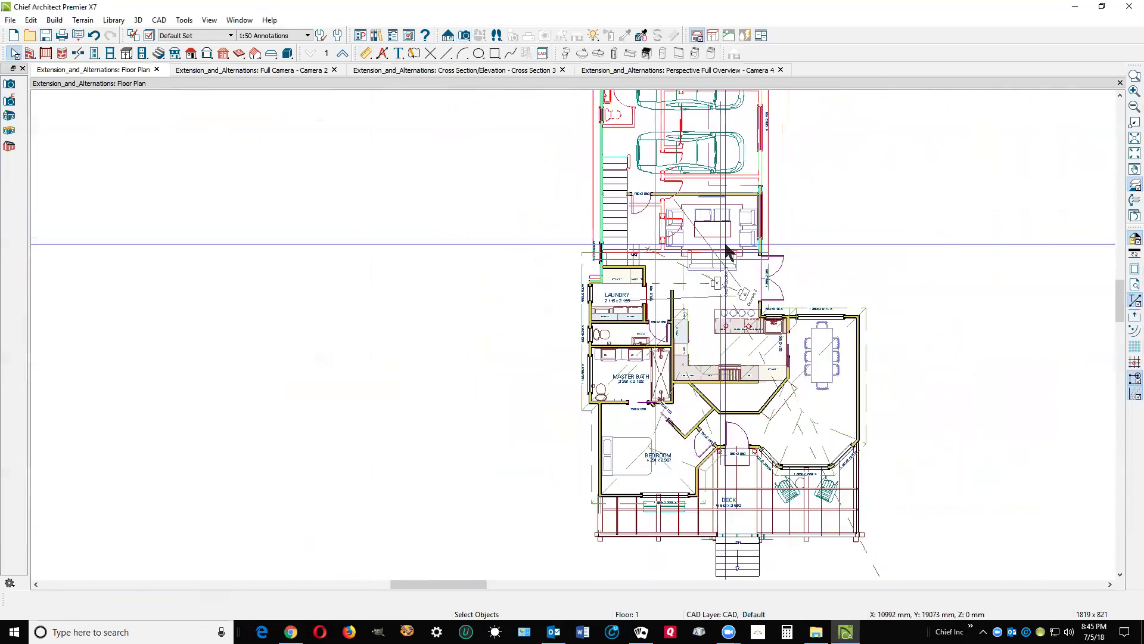
pyautogui.scroll(1, 725, 250)
pyautogui.hotkey('ctrl', 'Tab')
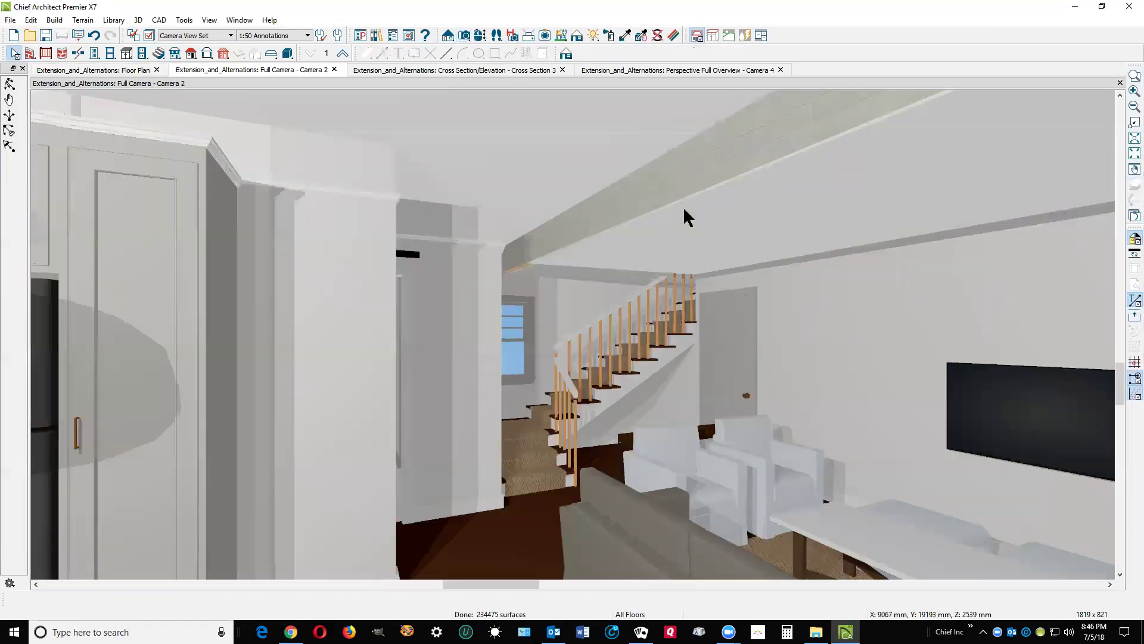
pyautogui.hotkey('ctrl', 'Tab')
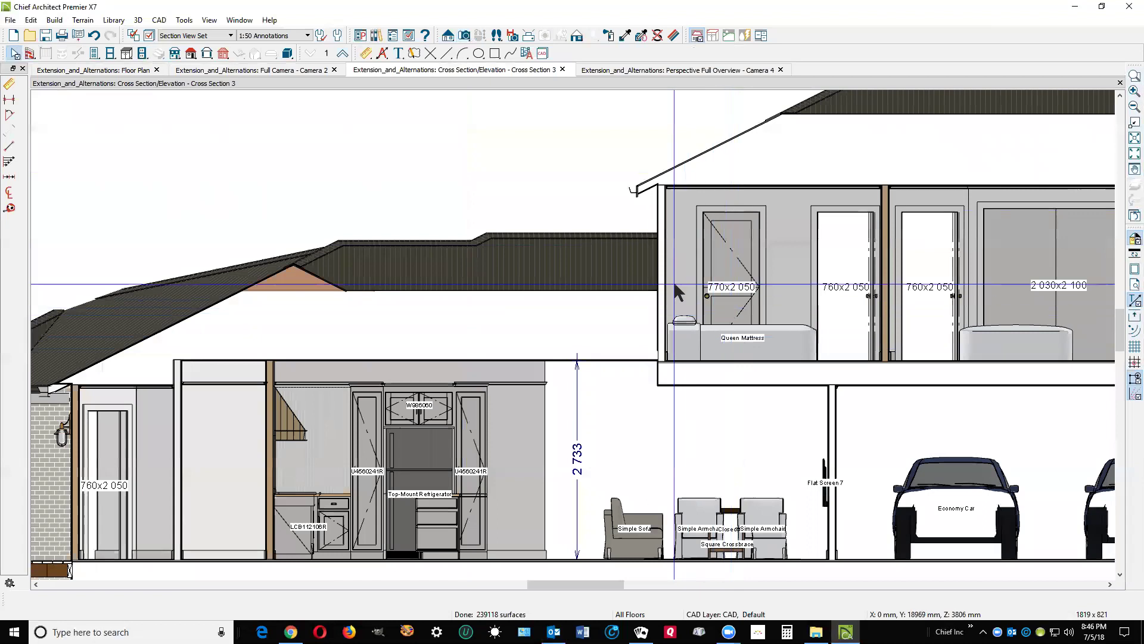
pyautogui.scroll(-1, 675, 285)
pyautogui.scroll(-1, 675, 285)
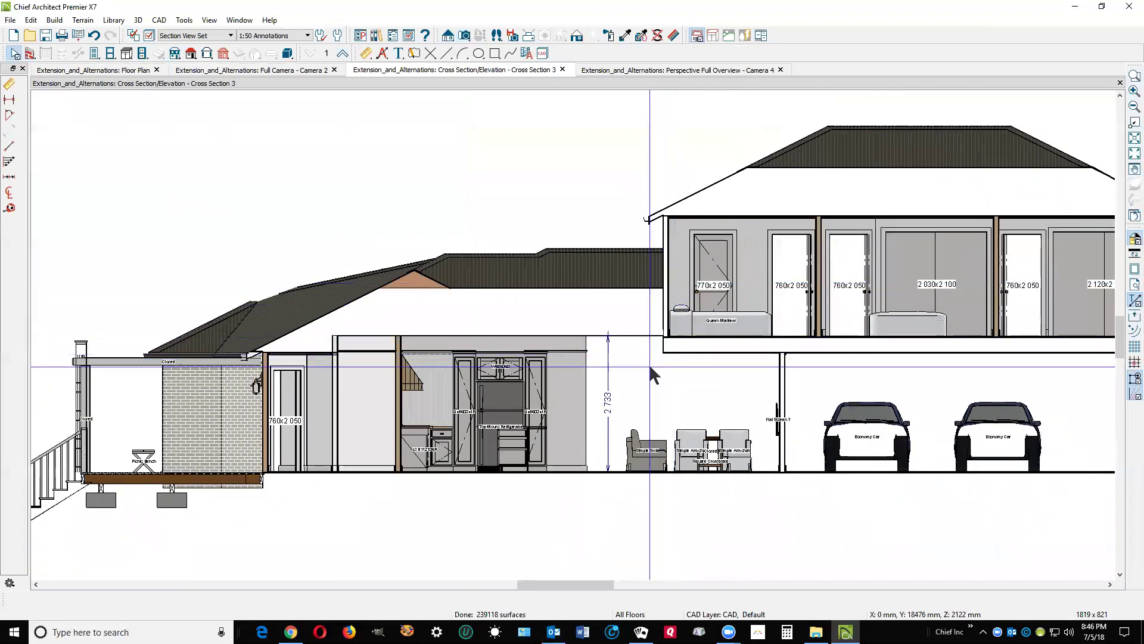
pyautogui.scroll(2, 465, 363)
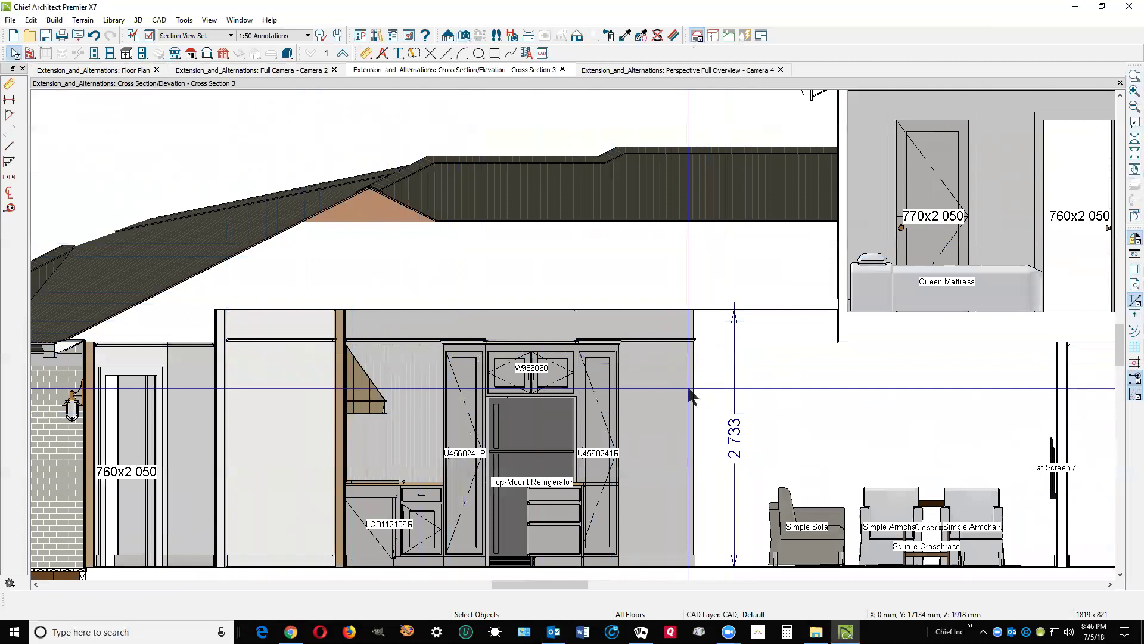
pyautogui.hotkey('ctrl', 'Tab')
pyautogui.hotkey('ctrl', 'Tab')
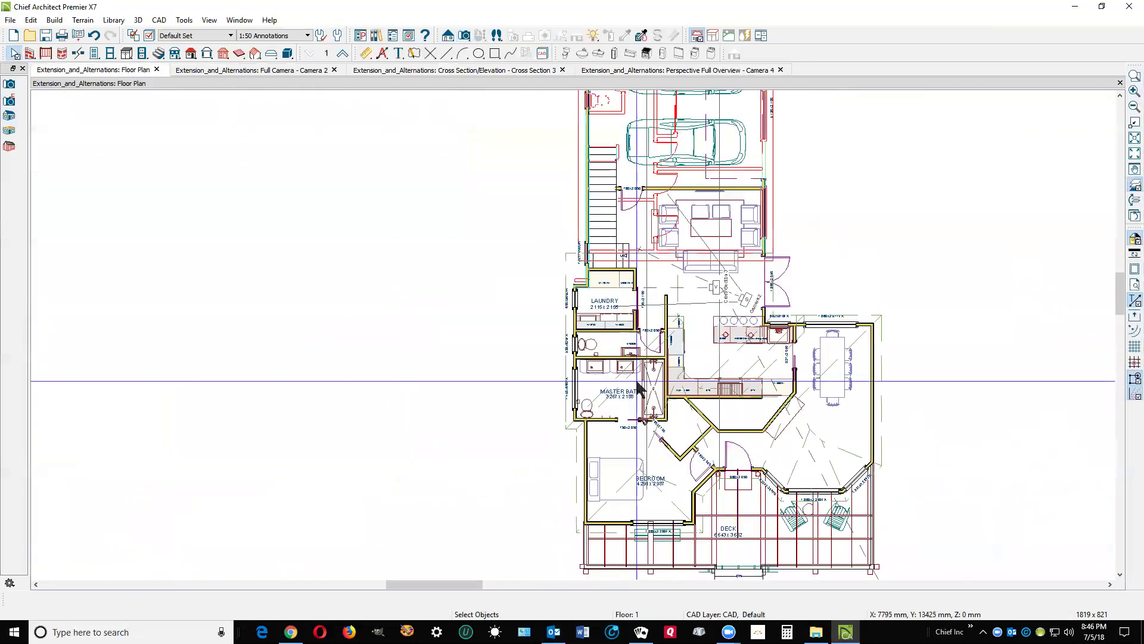
# - Inspect the room surrounding the kitchen area, leaving its settings unchanged
pyautogui.scroll(3, 726, 339)
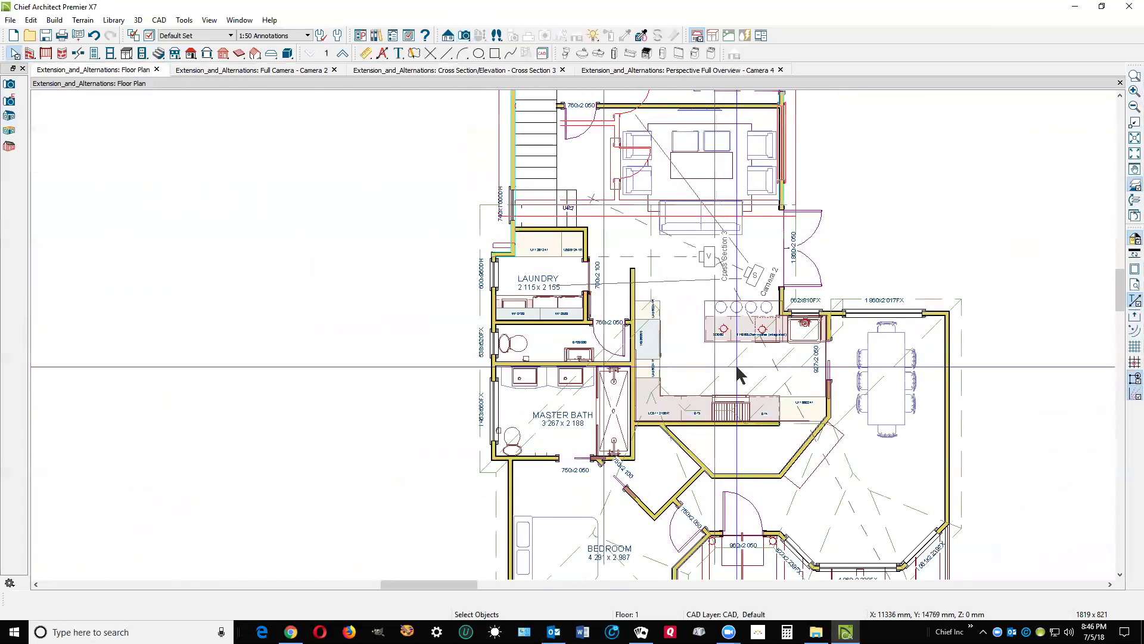
pyautogui.scroll(3, 737, 368)
pyautogui.click(740, 368)
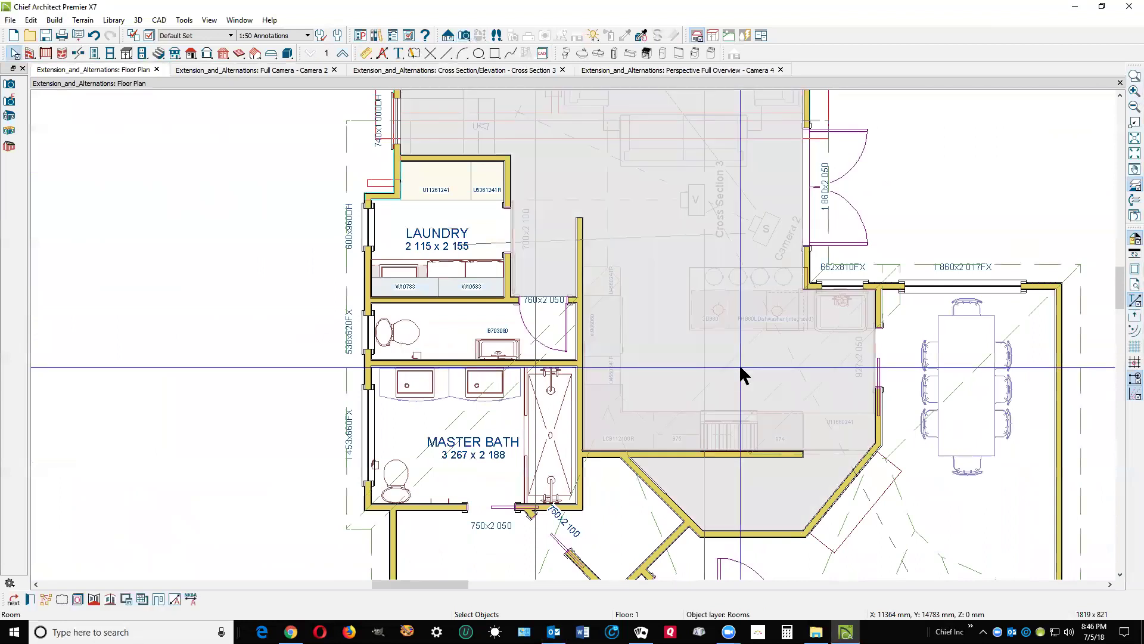
pyautogui.doubleClick(741, 368)
pyautogui.click(698, 518)
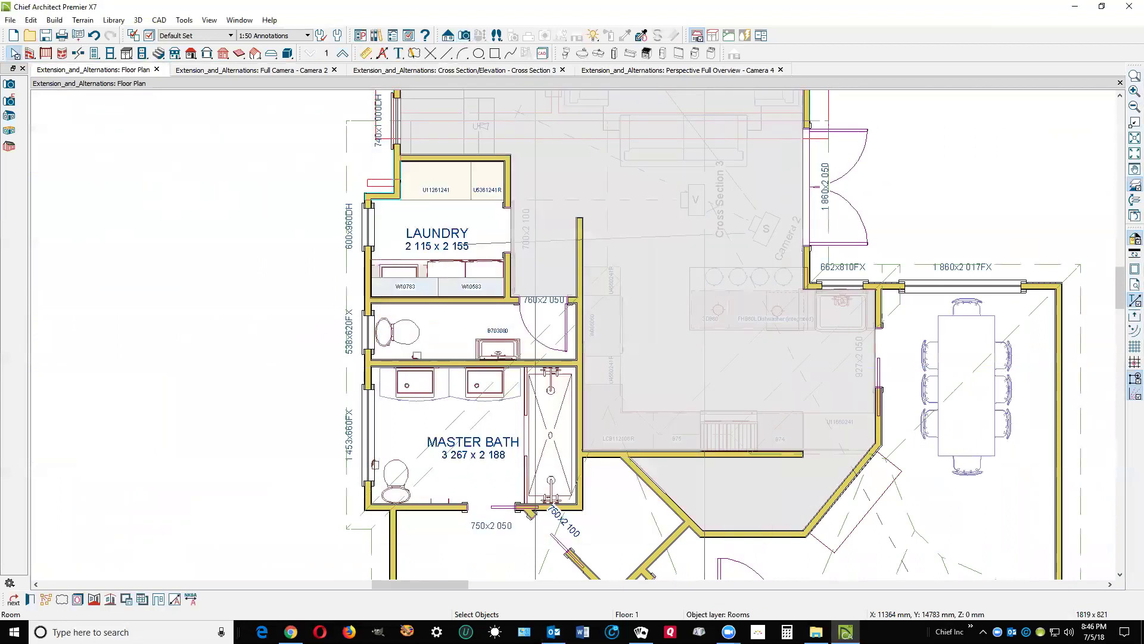
pyautogui.press('Escape')
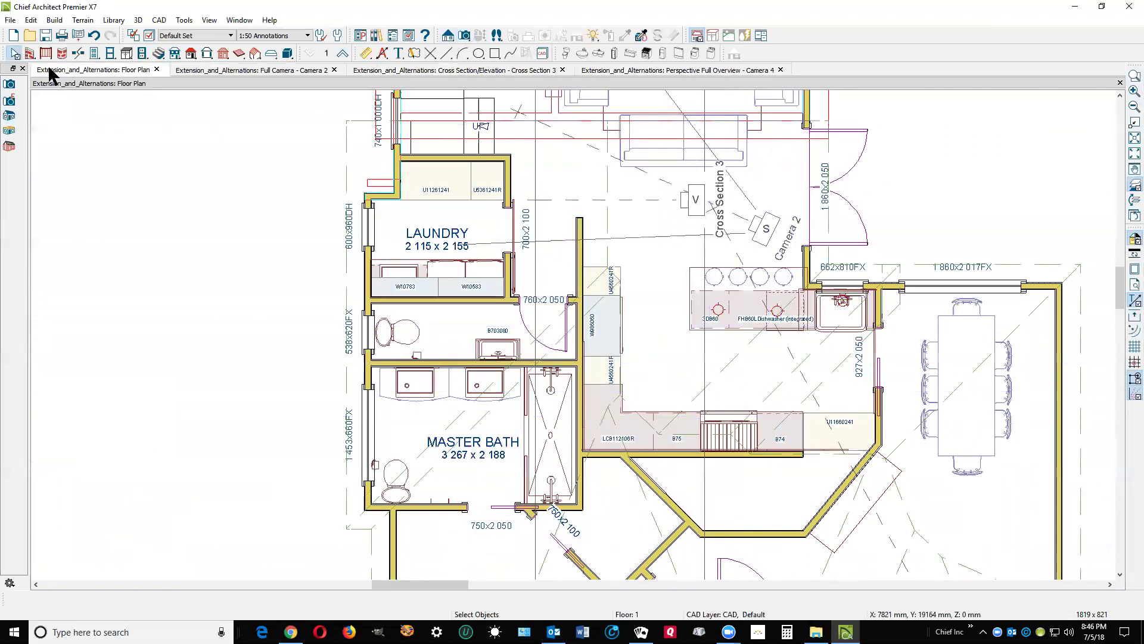
# - Draw a room divider leftward from the kitchen wall and set that room's type to Kitchen
pyautogui.click(30, 53)
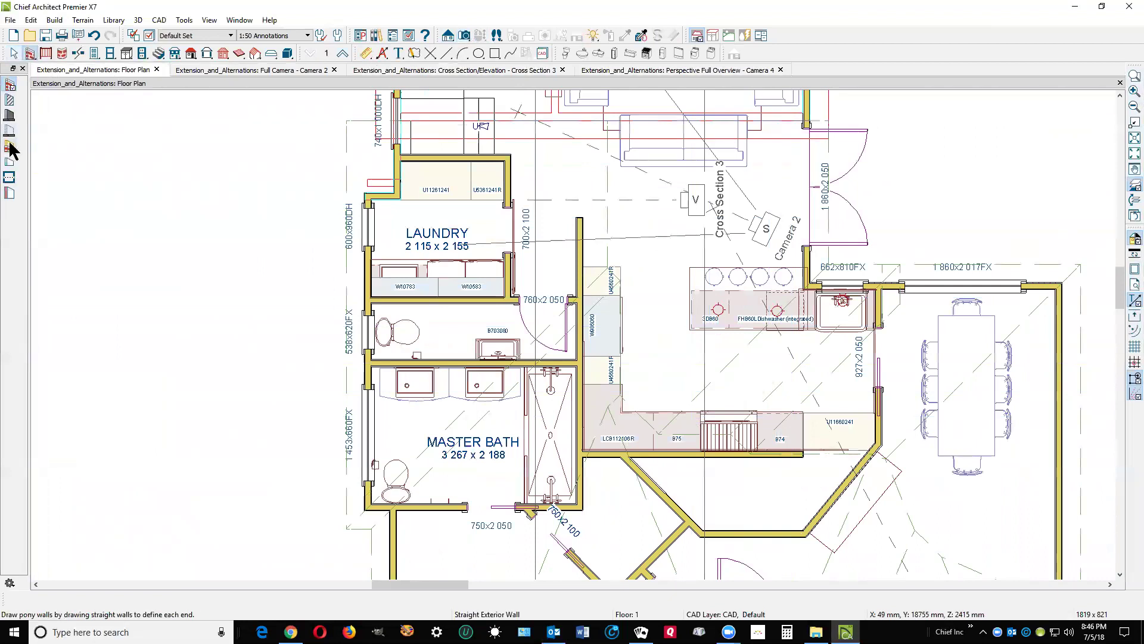
pyautogui.click(9, 177)
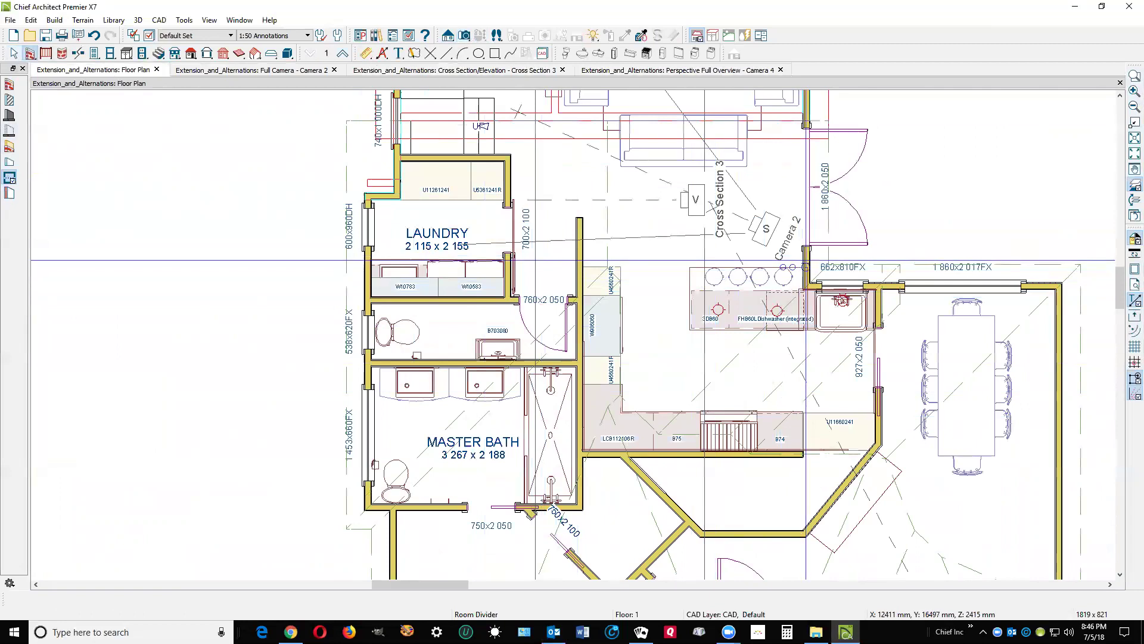
pyautogui.moveTo(804, 262); pyautogui.dragTo(582, 261)
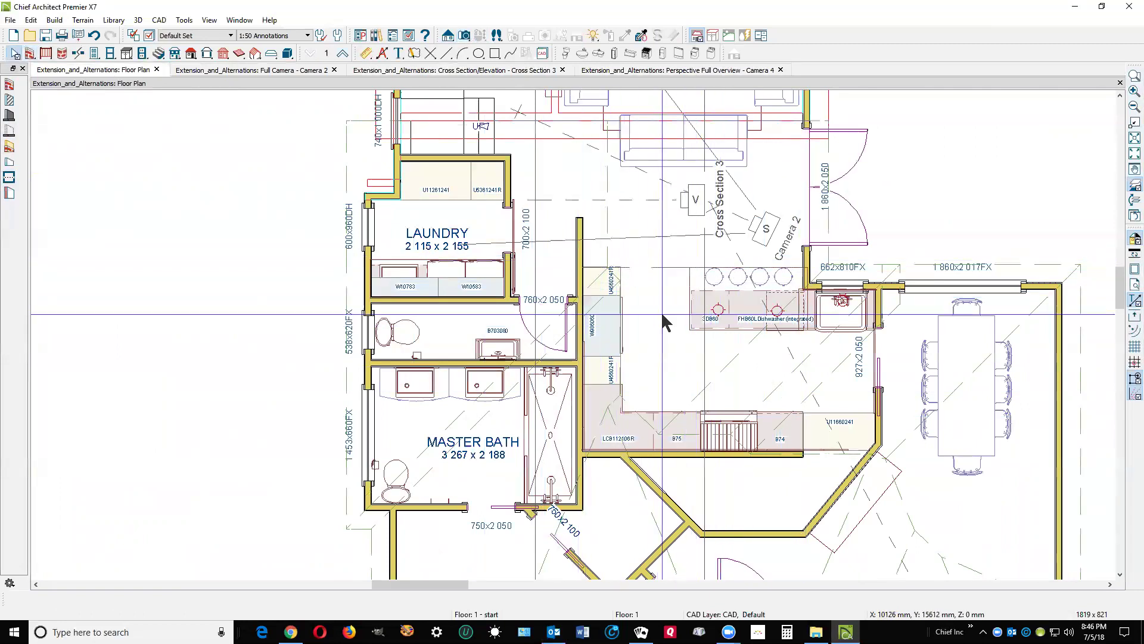
pyautogui.doubleClick(669, 332)
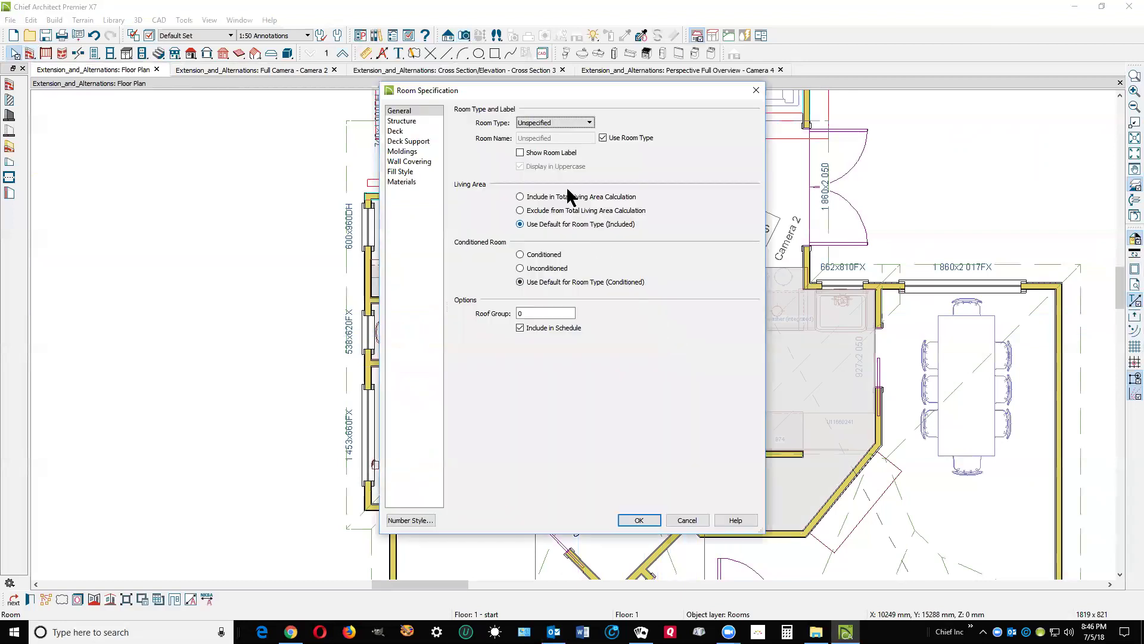
pyautogui.click(577, 124)
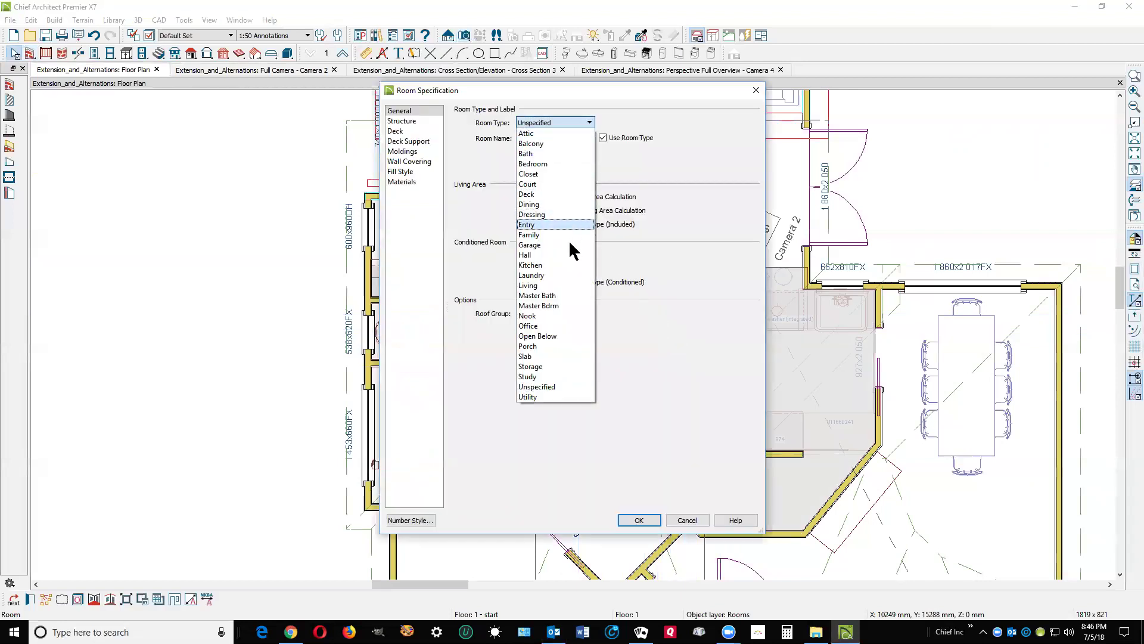
pyautogui.click(571, 266)
pyautogui.click(641, 519)
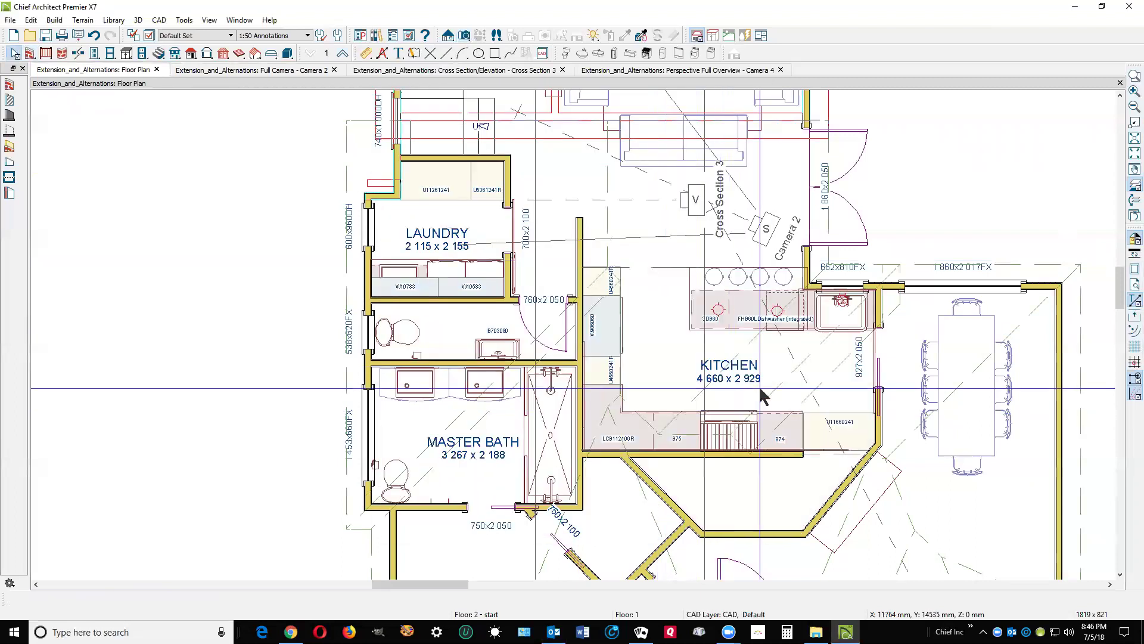
# - Turn off the red reference floor overlay
pyautogui.scroll(-1, 767, 384)
pyautogui.scroll(-1, 733, 358)
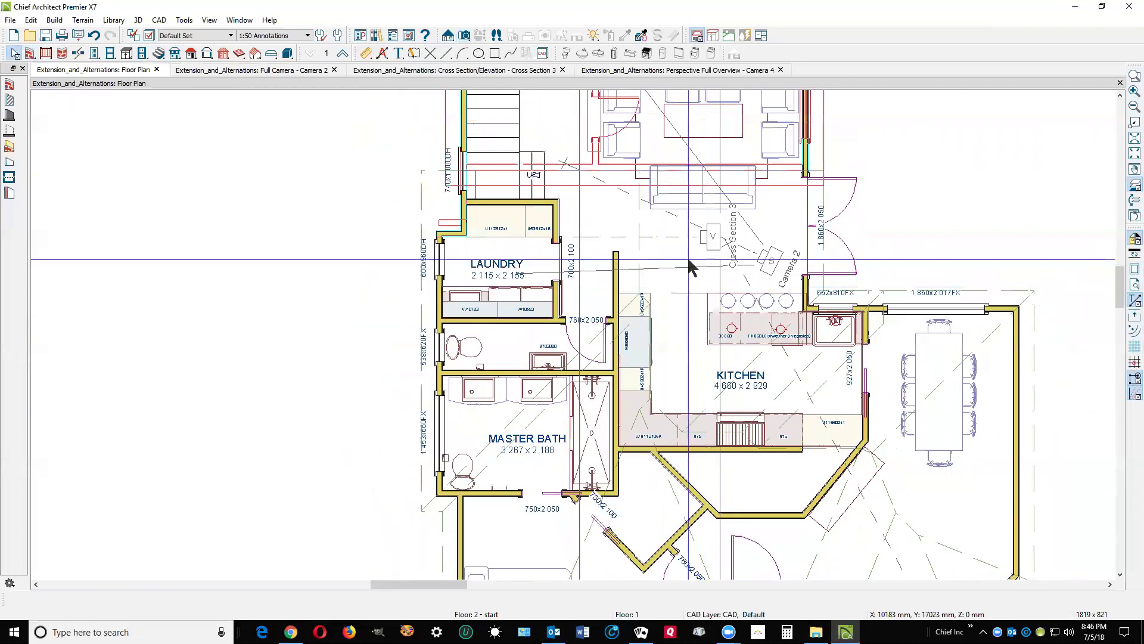
pyautogui.scroll(-2, 696, 268)
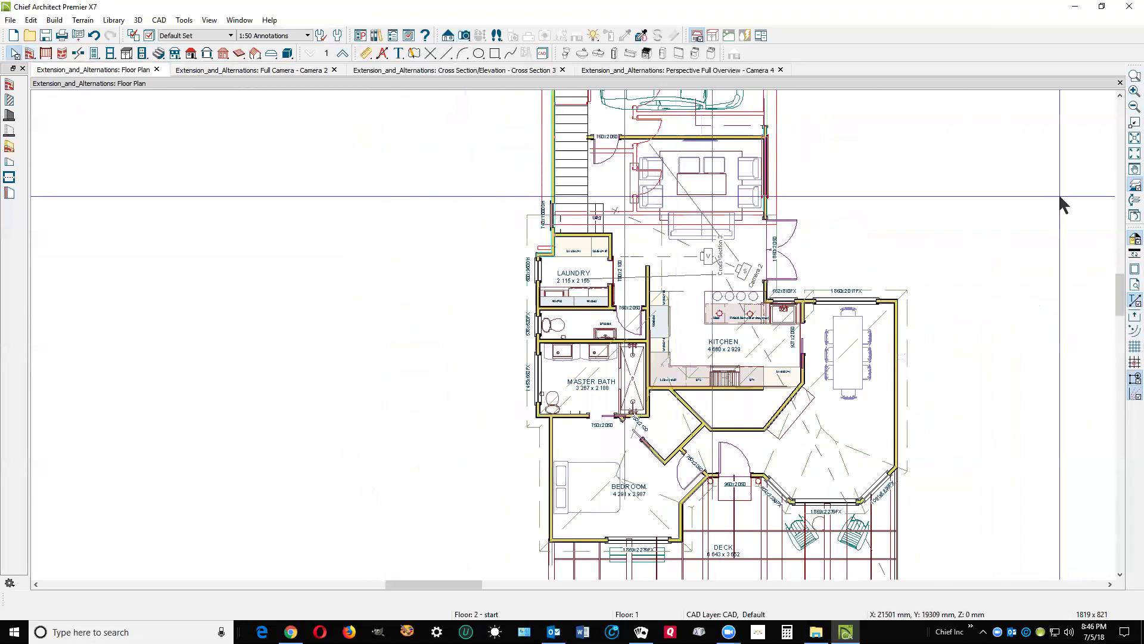
pyautogui.click(1128, 187)
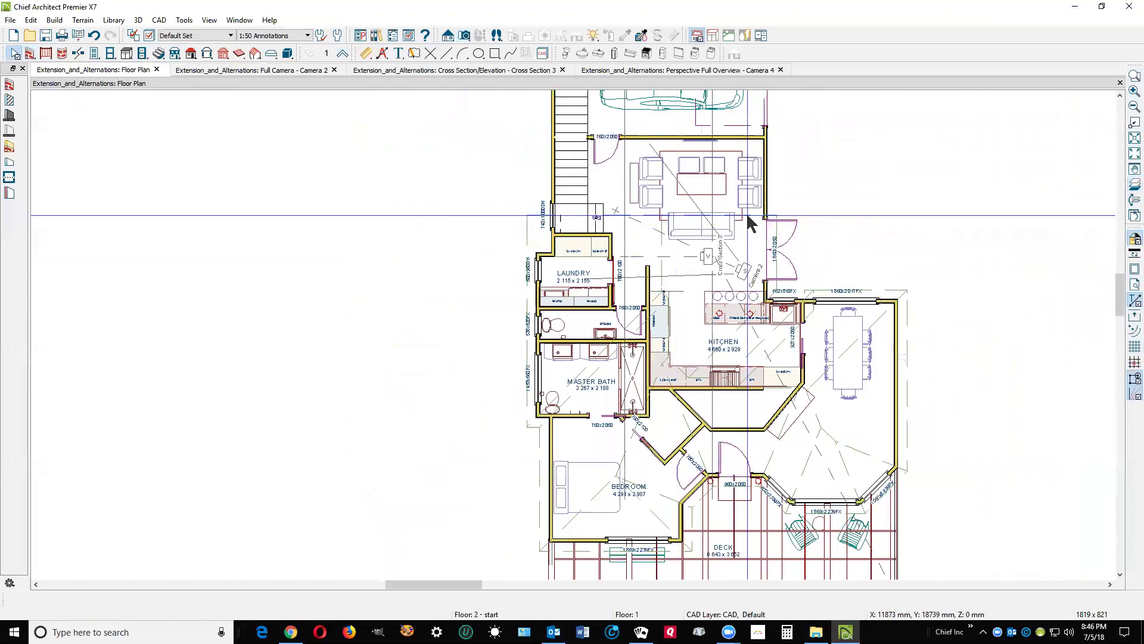
pyautogui.scroll(1, 660, 154)
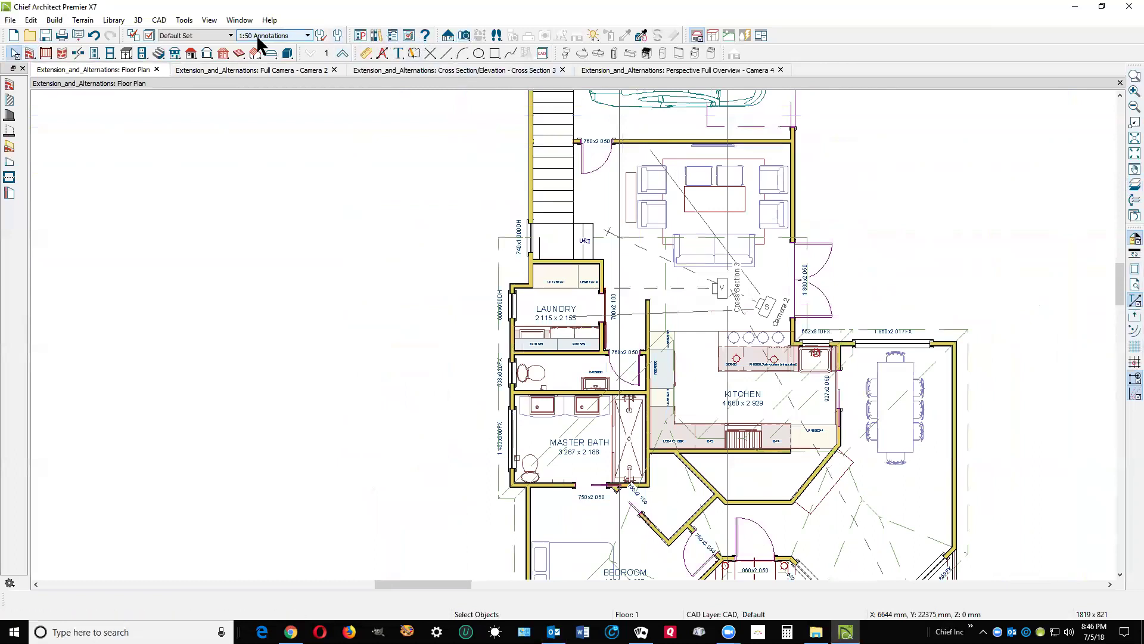
# - Hide the Roof Planes layer in Layer Display Options
pyautogui.click(157, 37)
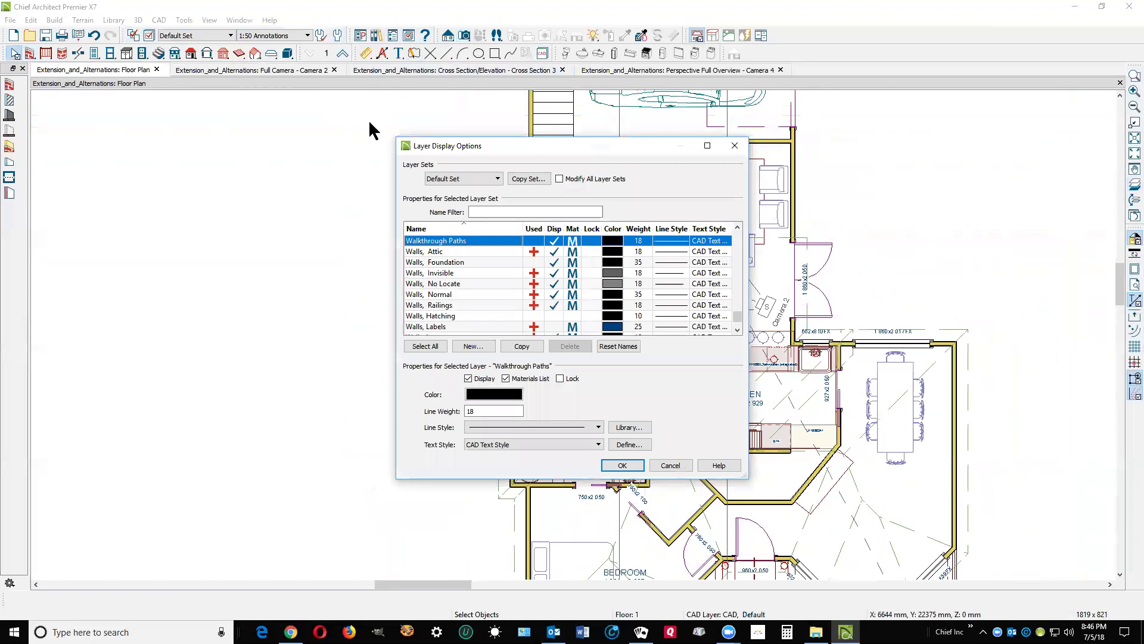
pyautogui.press('r')
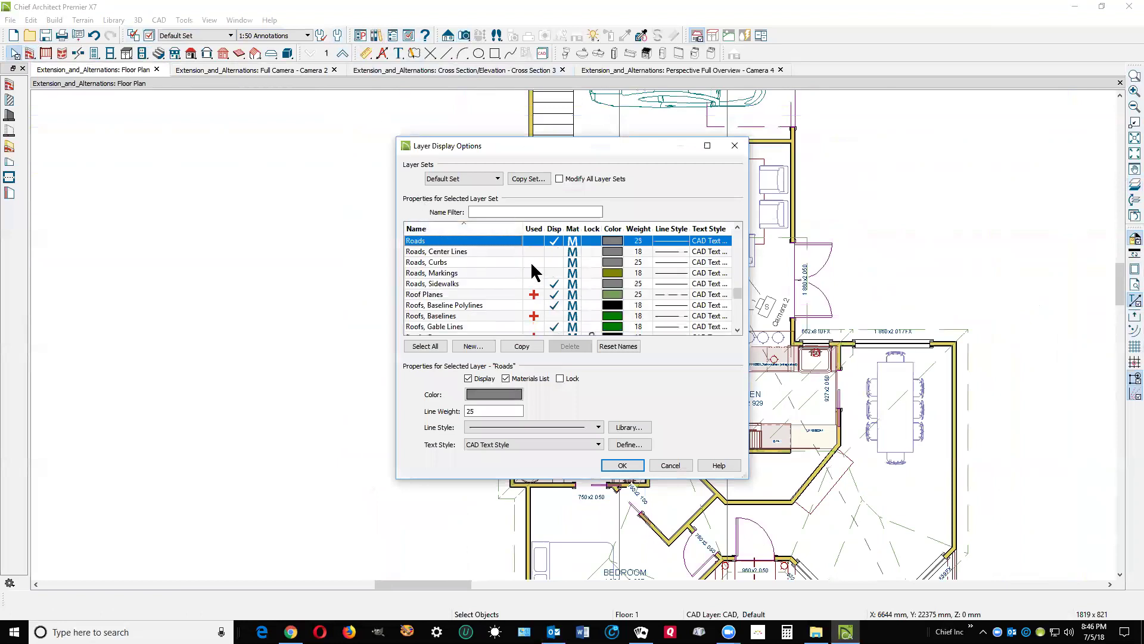
pyautogui.click(554, 295)
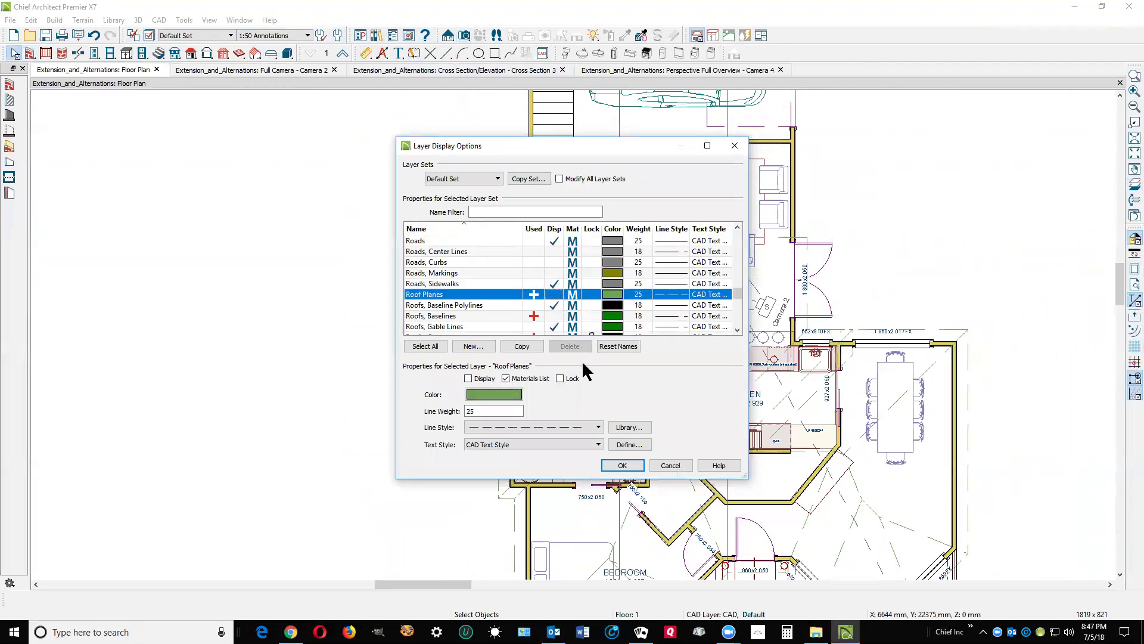
pyautogui.click(626, 466)
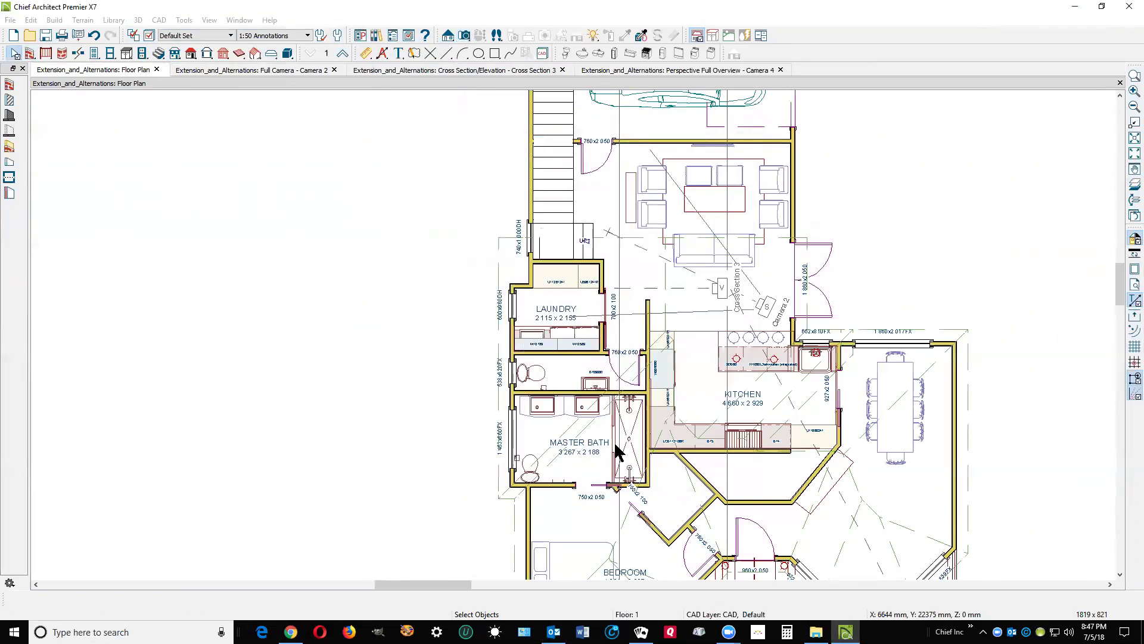
pyautogui.click(698, 362)
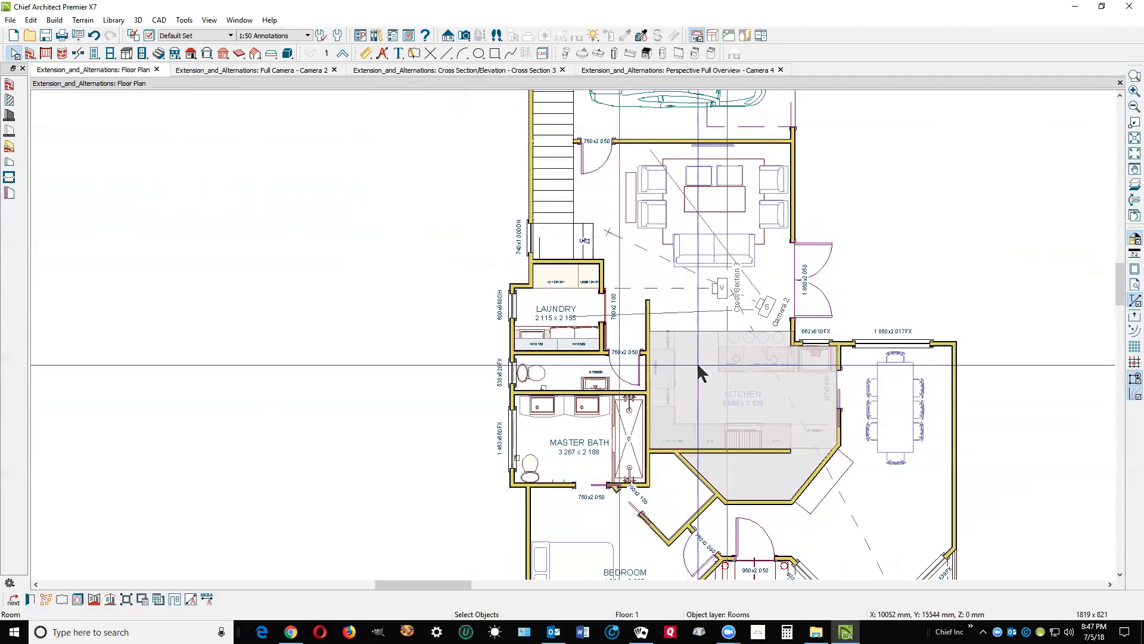
pyautogui.click(677, 300)
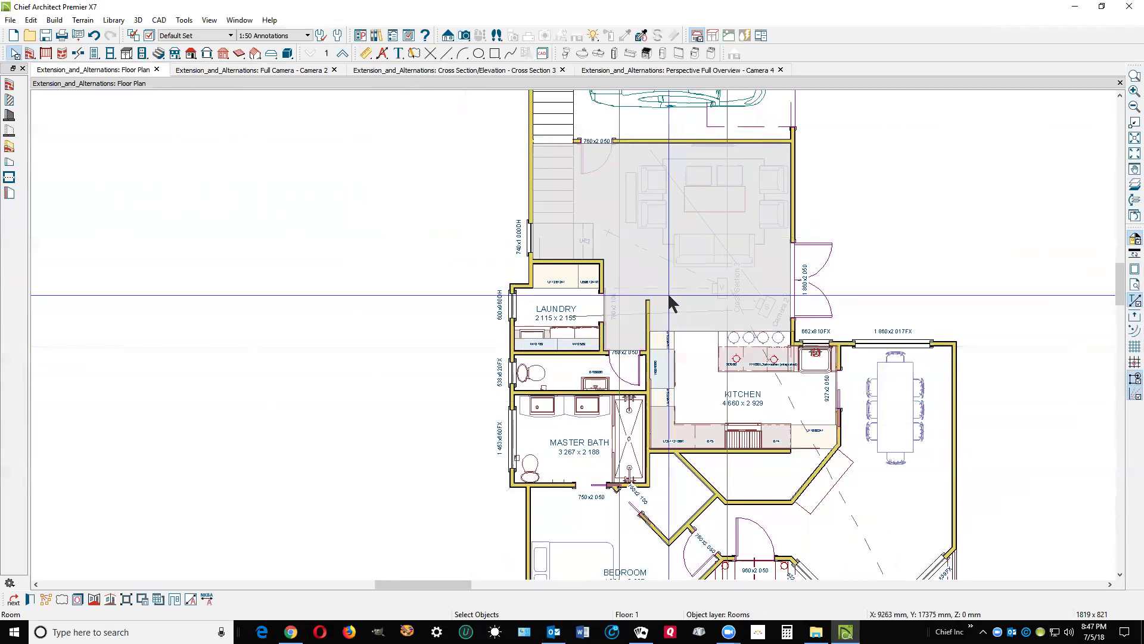
pyautogui.press('Escape')
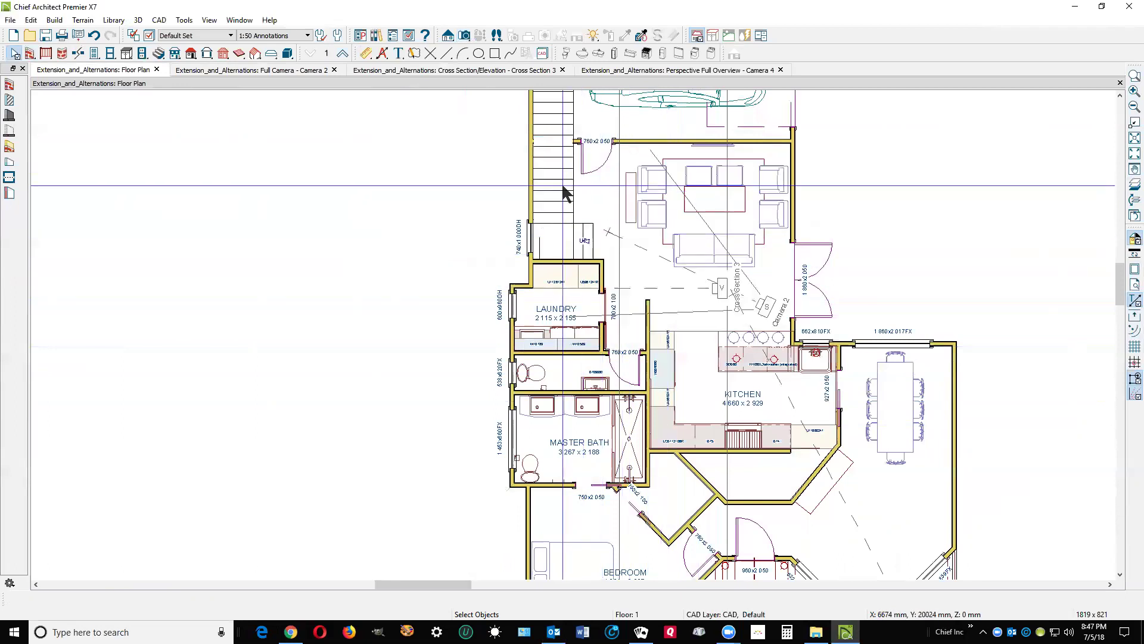
pyautogui.scroll(1, 567, 218)
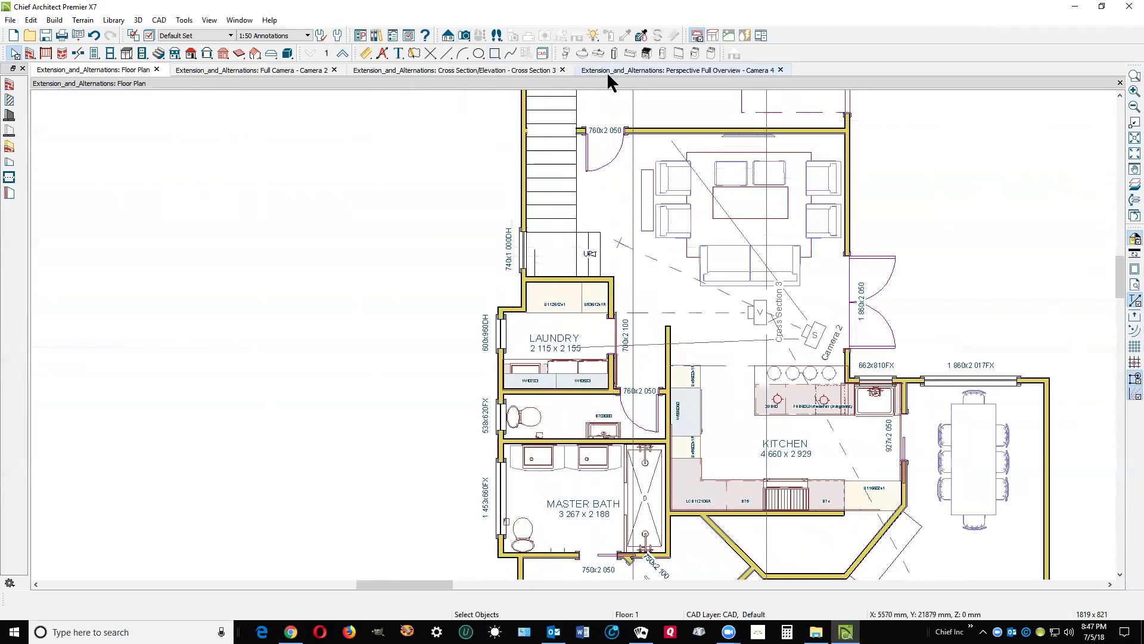
pyautogui.hotkey('ctrl', 'Tab')
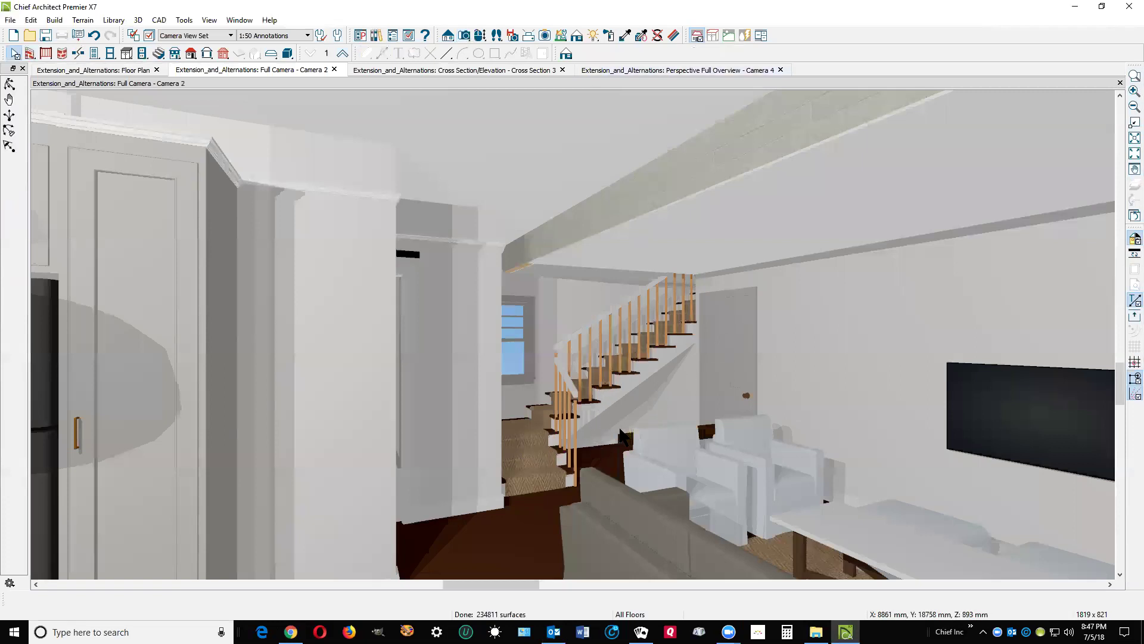
pyautogui.hotkey('ctrl', 'Tab')
pyautogui.hotkey('ctrl', 'Tab')
pyautogui.hotkey('ctrl', 'Tab')
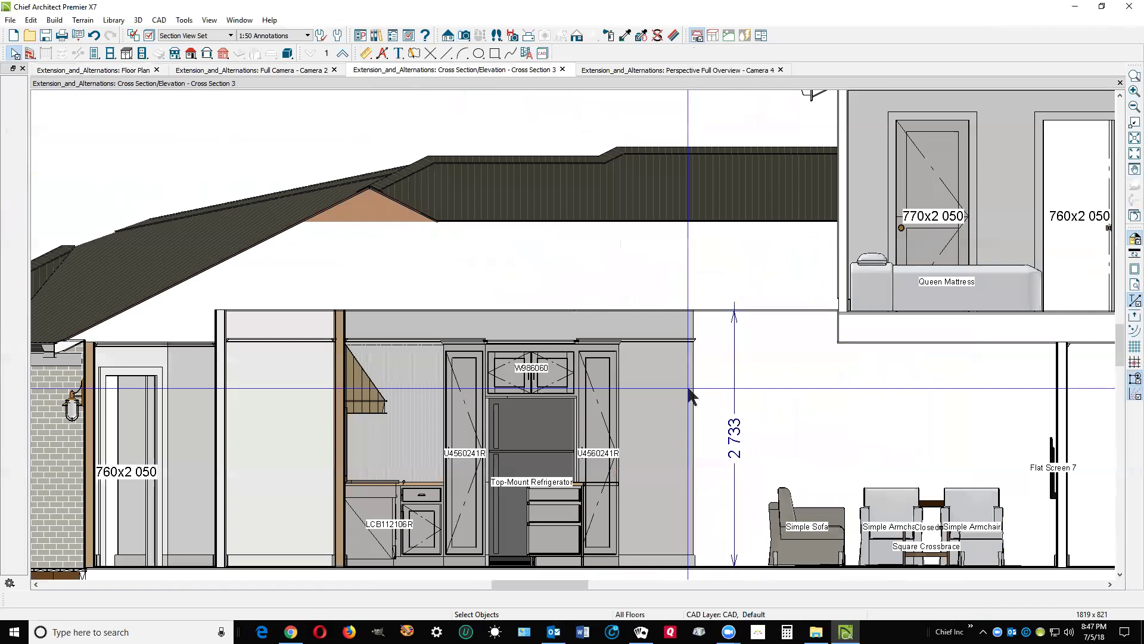
pyautogui.hotkey('ctrl', 'Tab')
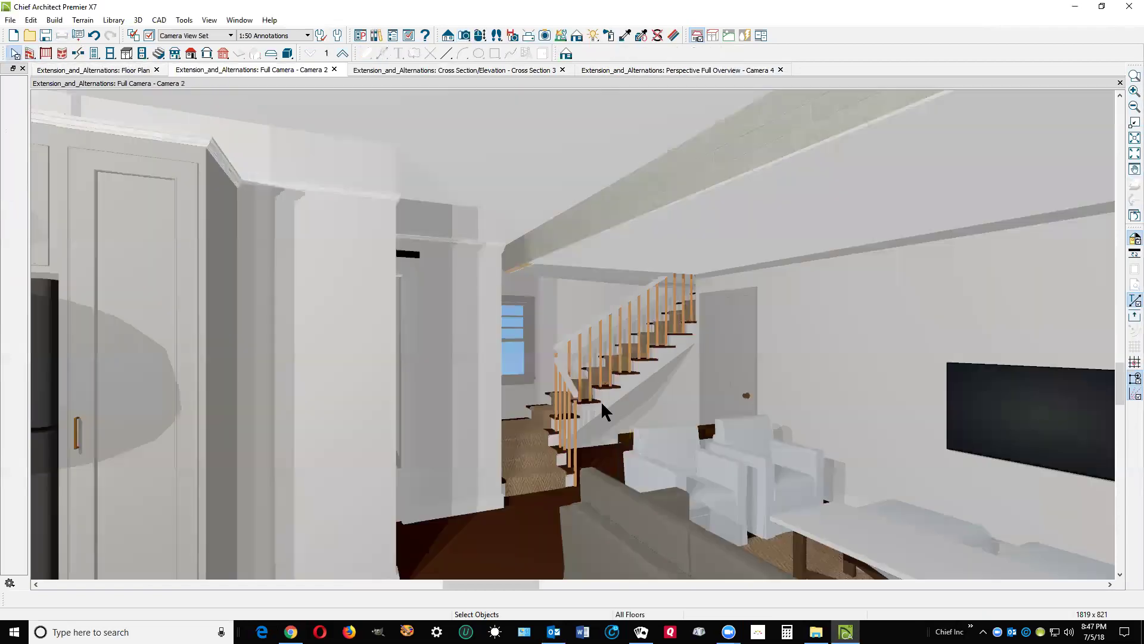
pyautogui.hotkey('ctrl', 'Tab')
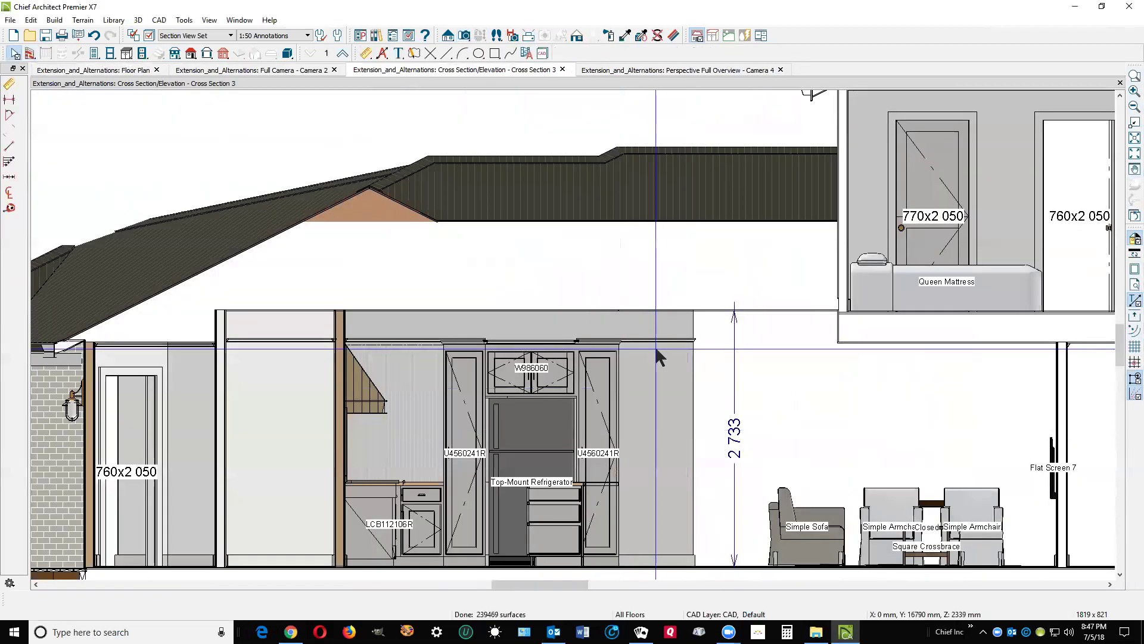
pyautogui.hotkey('ctrl', 'Tab')
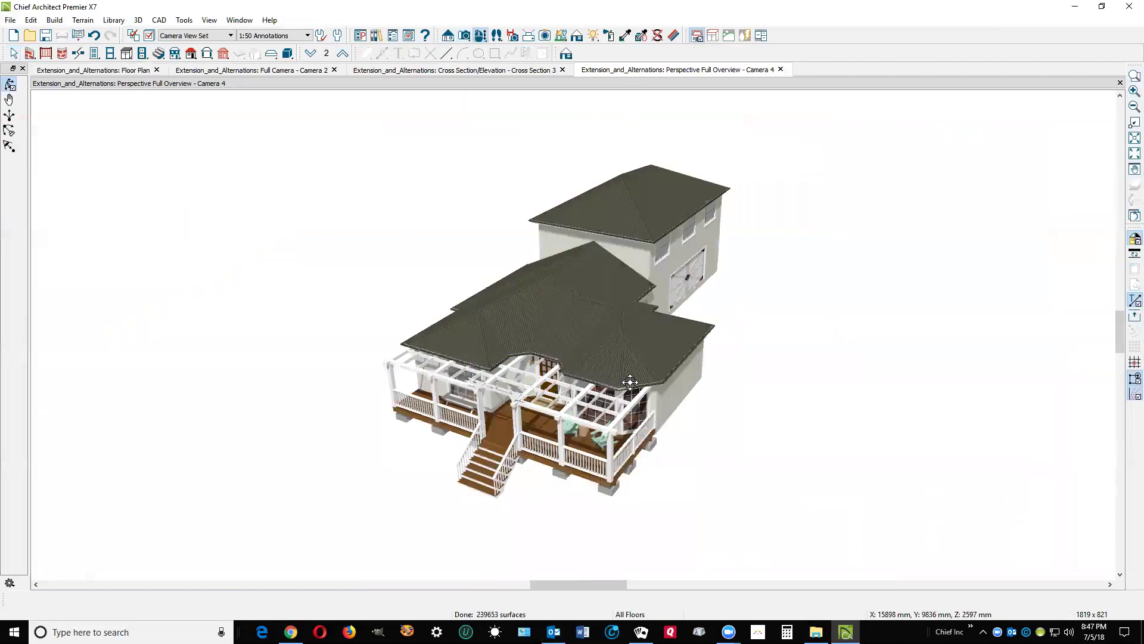
pyautogui.hotkey('ctrl', 'Tab')
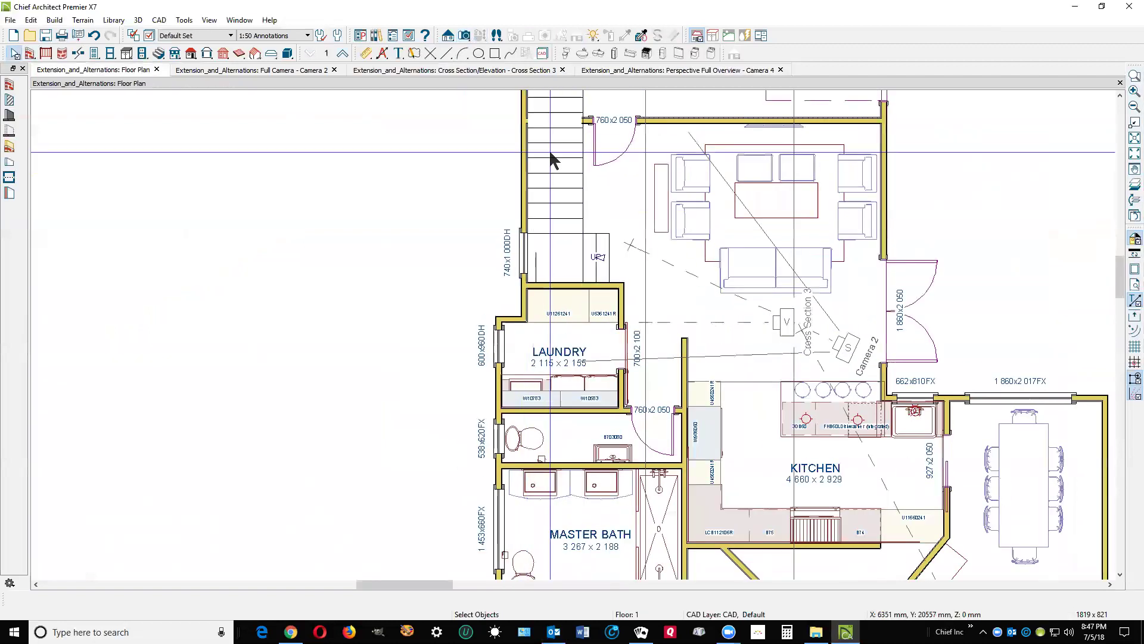
# - Draw an interior wall beside the stairs and lengthen it to 2898
pyautogui.click(11, 100)
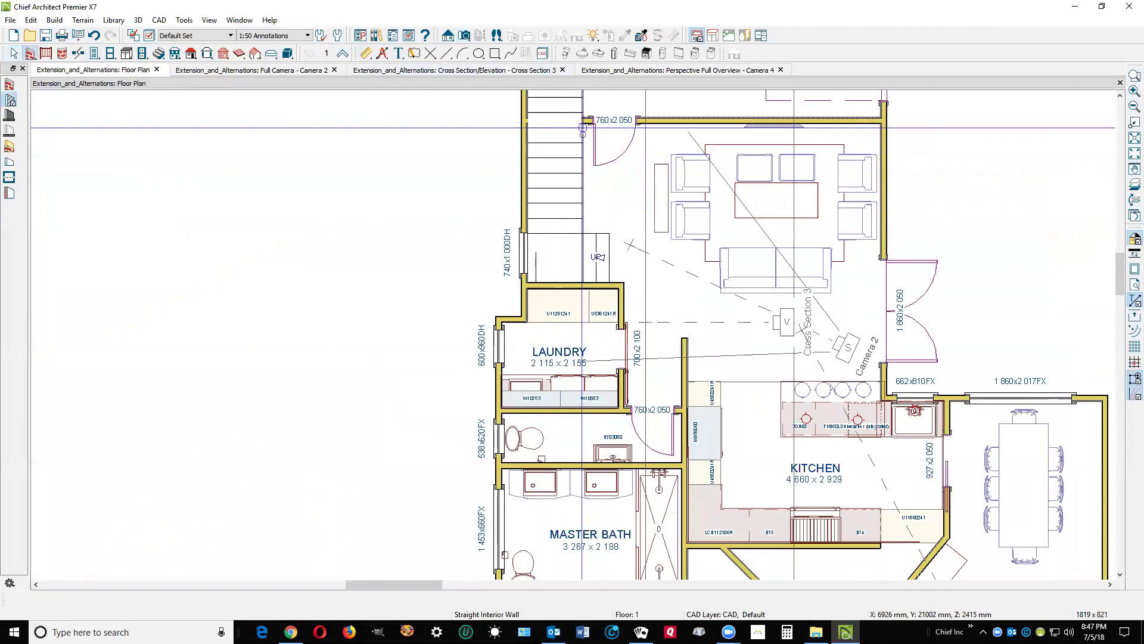
pyautogui.moveTo(583, 120); pyautogui.dragTo(583, 257)
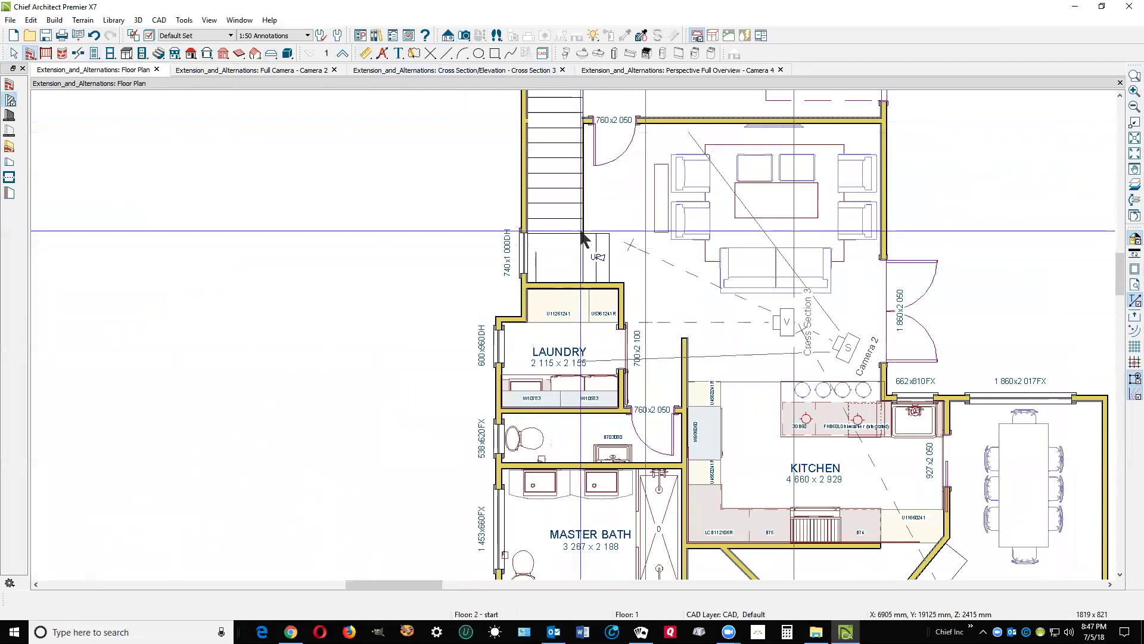
pyautogui.press('space')
pyautogui.click(586, 237)
pyautogui.click(581, 243)
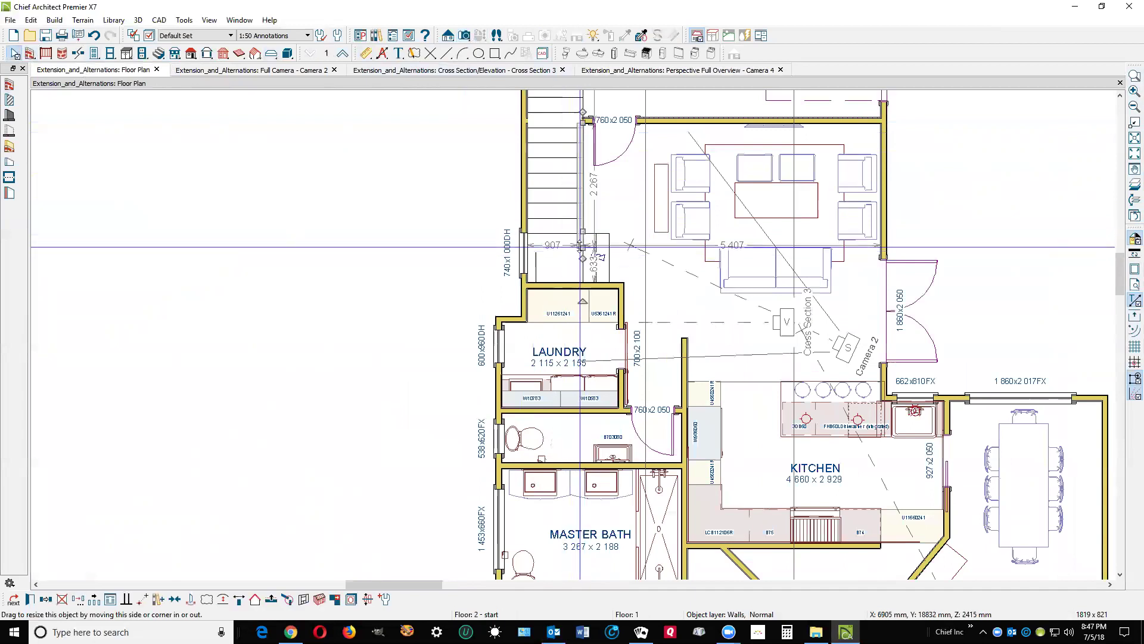
pyautogui.moveTo(582, 248); pyautogui.dragTo(583, 280)
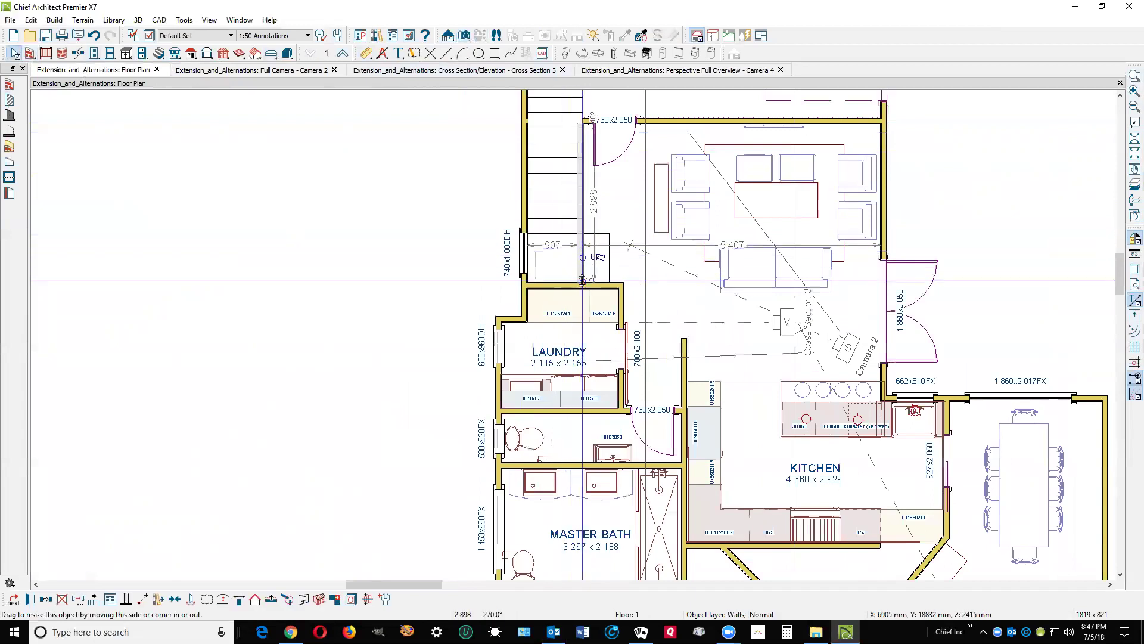
pyautogui.press('Escape')
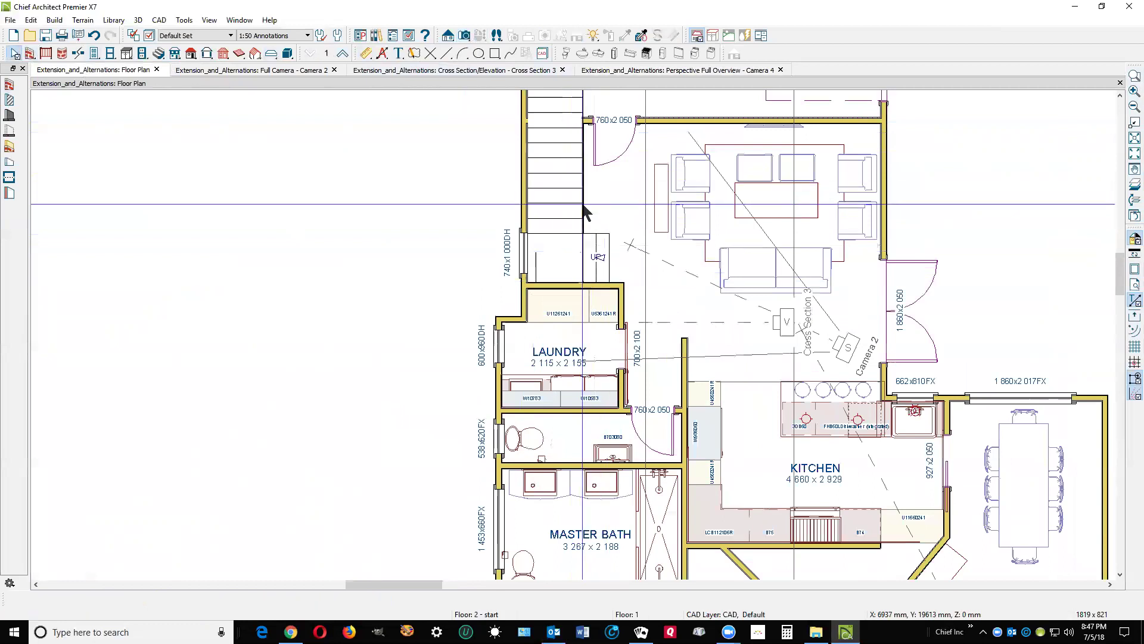
pyautogui.hotkey('ctrl', 'Tab')
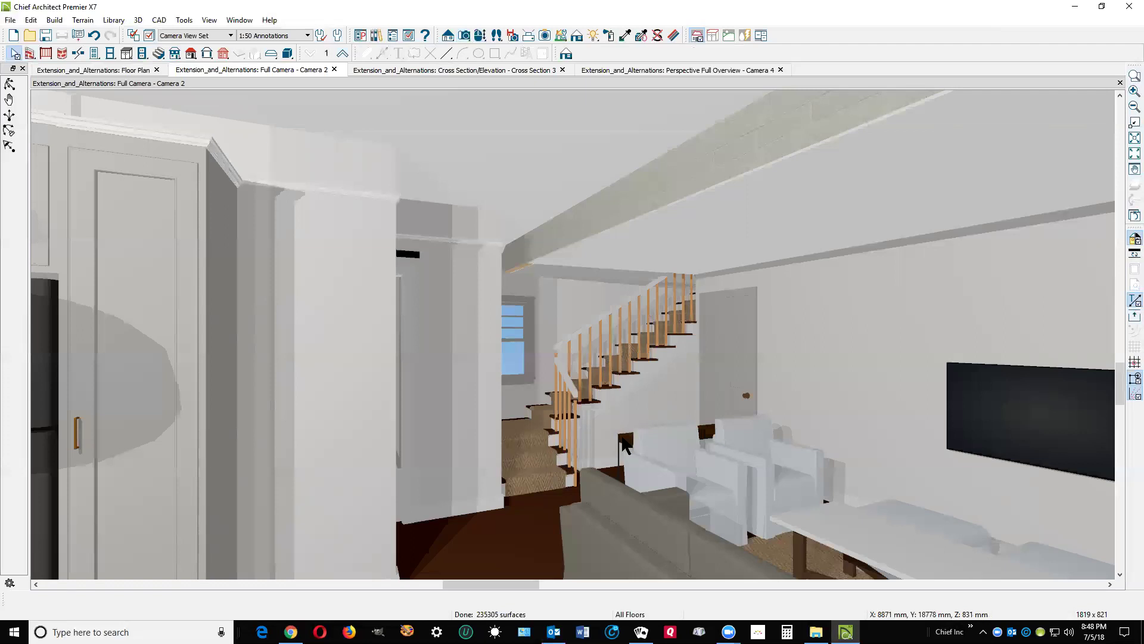
pyautogui.hotkey('ctrl', 'Tab')
pyautogui.hotkey('ctrl', 'Tab')
pyautogui.hotkey('ctrl', 'Tab')
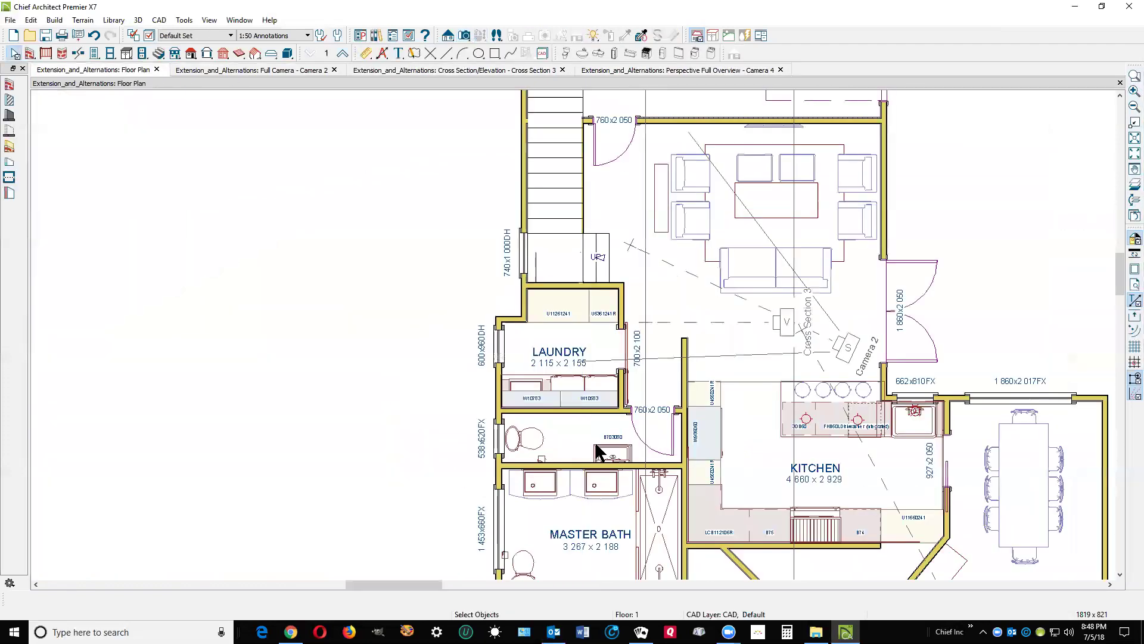
# - Select the stairwell room beneath the stairs and turn off Ceiling Over This Room
pyautogui.rightClick(545, 210)
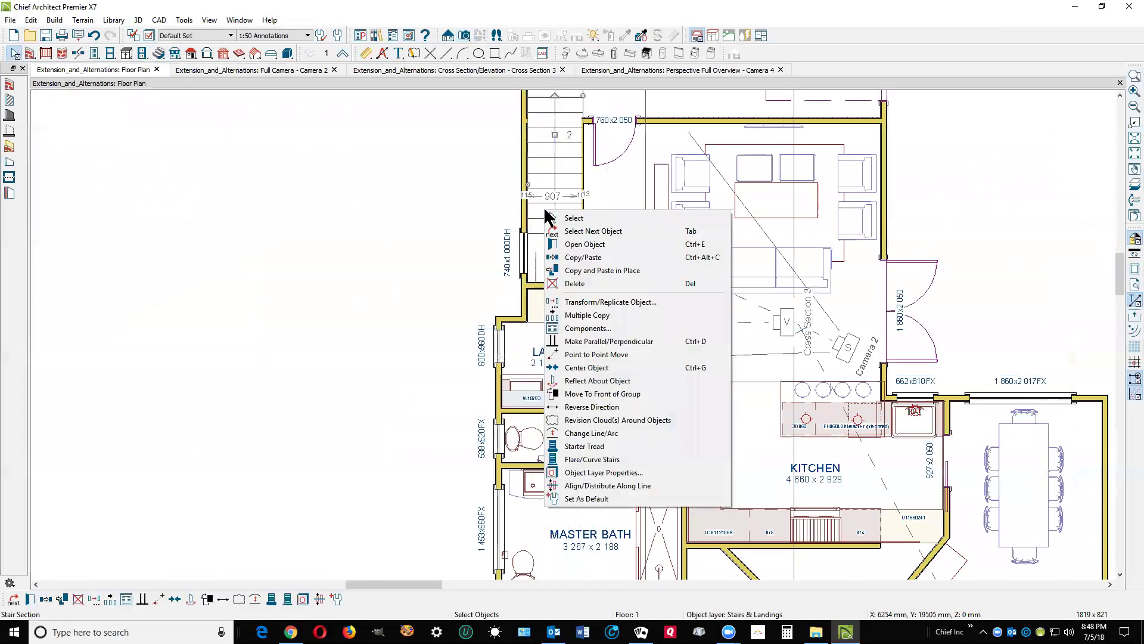
pyautogui.click(553, 231)
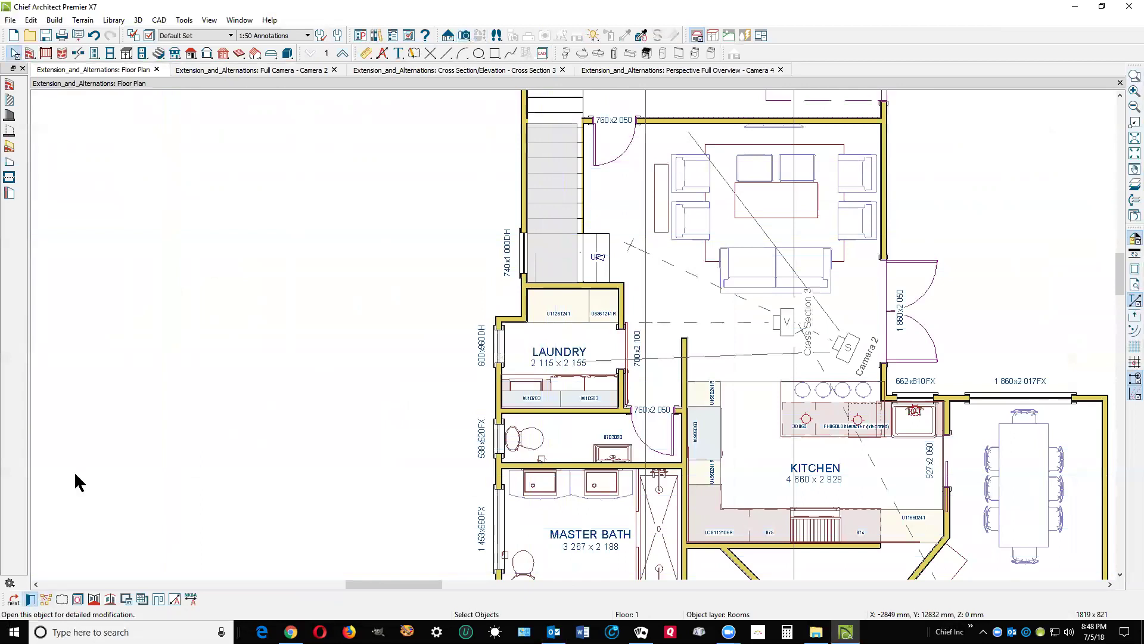
pyautogui.hotkey('ctrl', 'e')
pyautogui.click(424, 121)
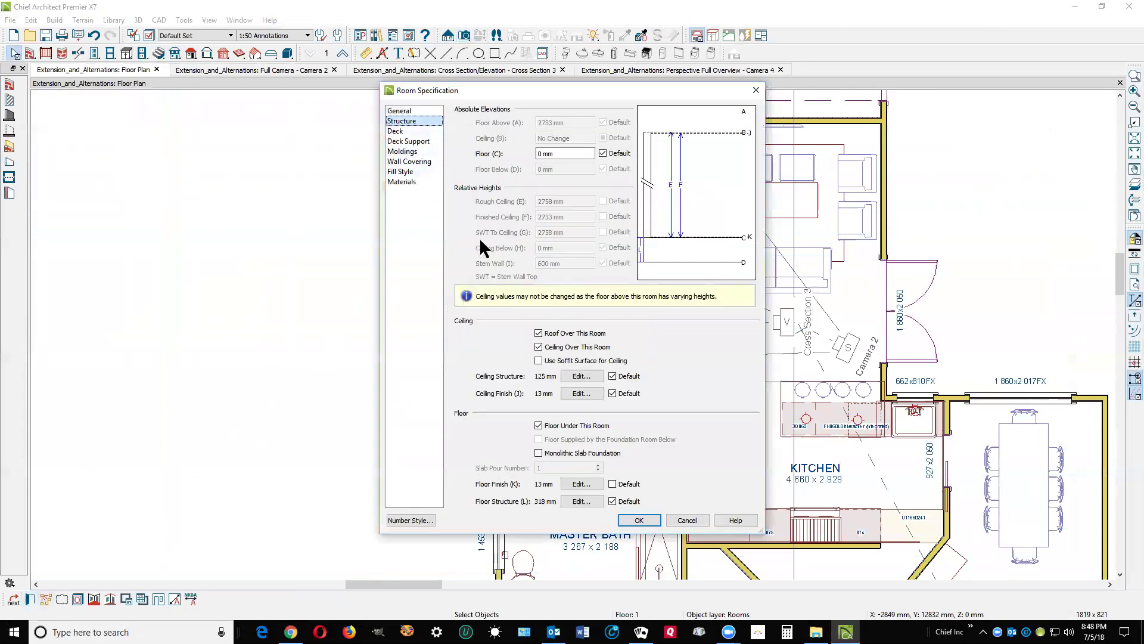
pyautogui.click(539, 346)
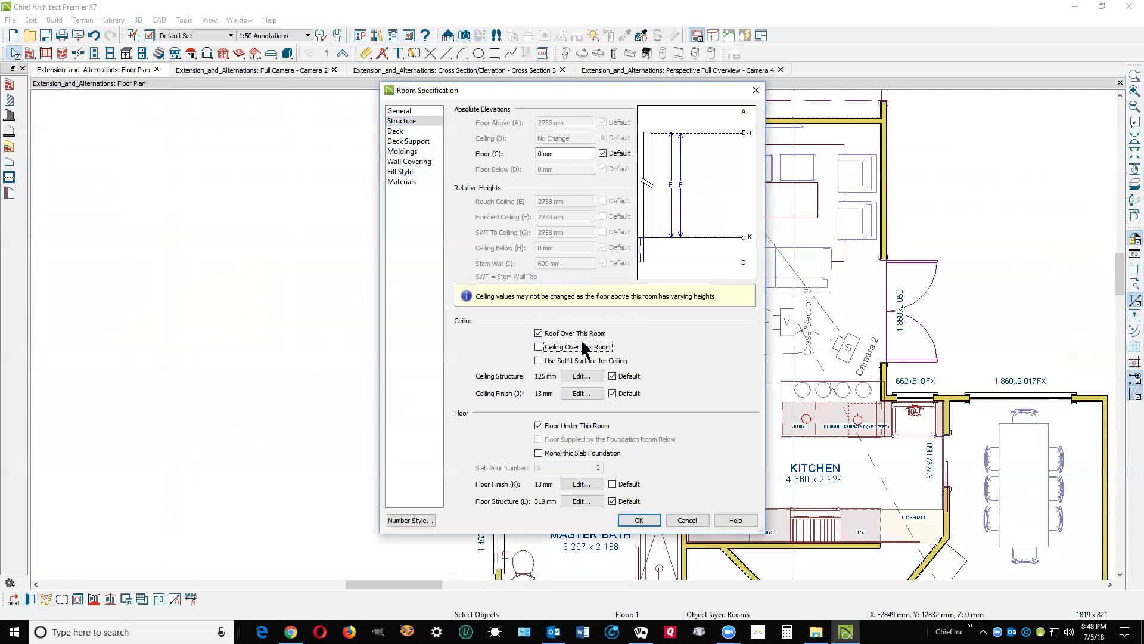
pyautogui.click(637, 520)
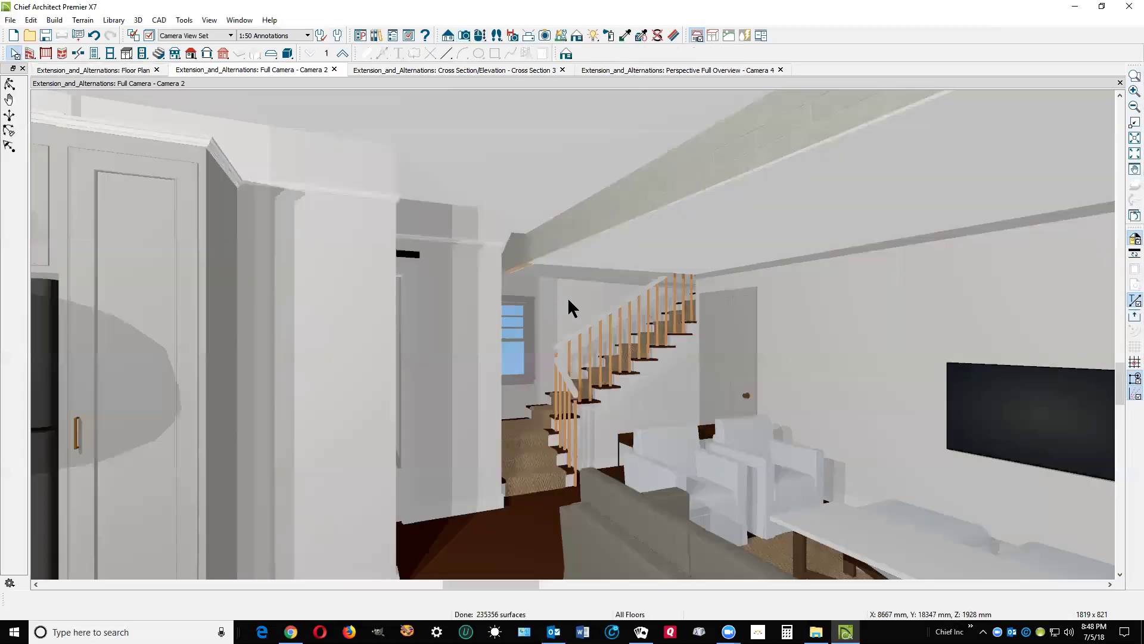
# - Set the selected room's type to Living, then return to the Floor 1 plan view
pyautogui.click(769, 225)
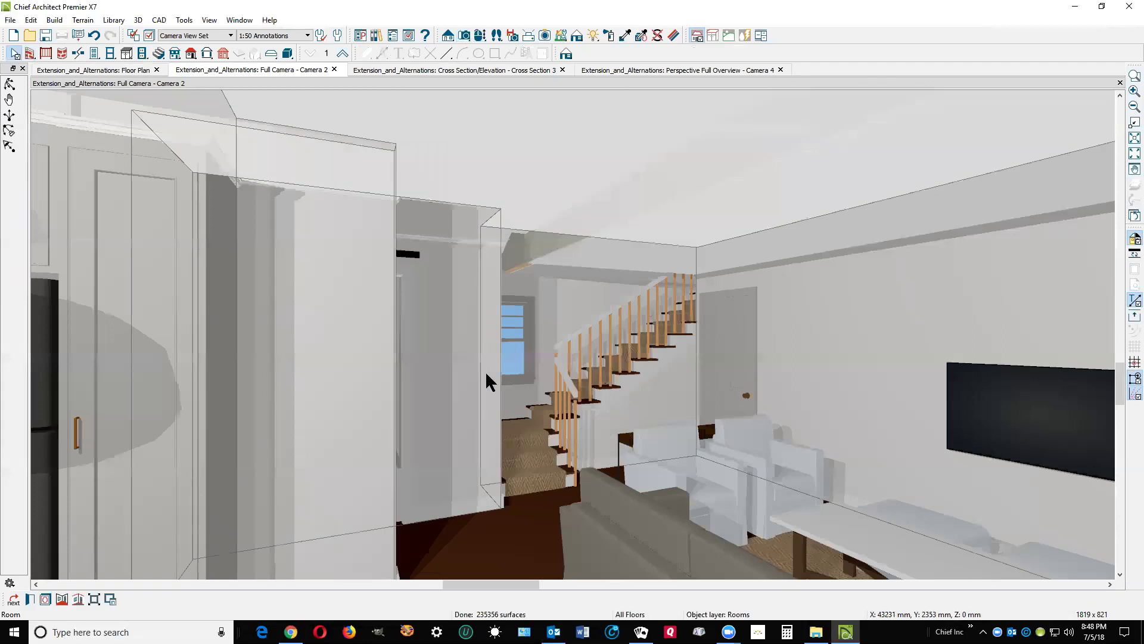
pyautogui.click(30, 599)
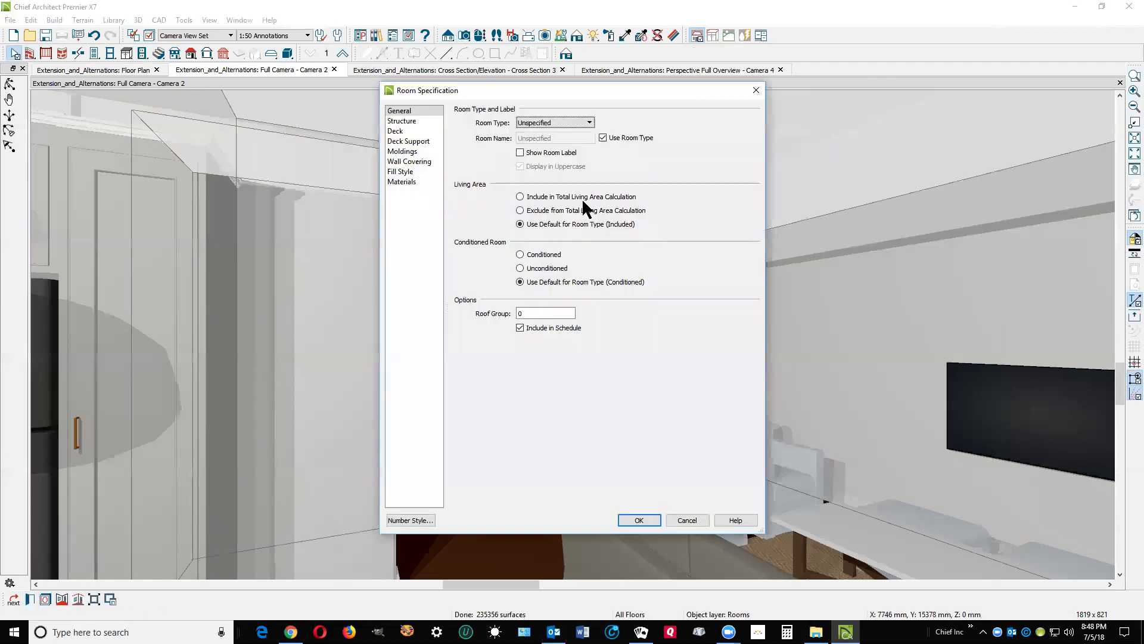
pyautogui.click(403, 121)
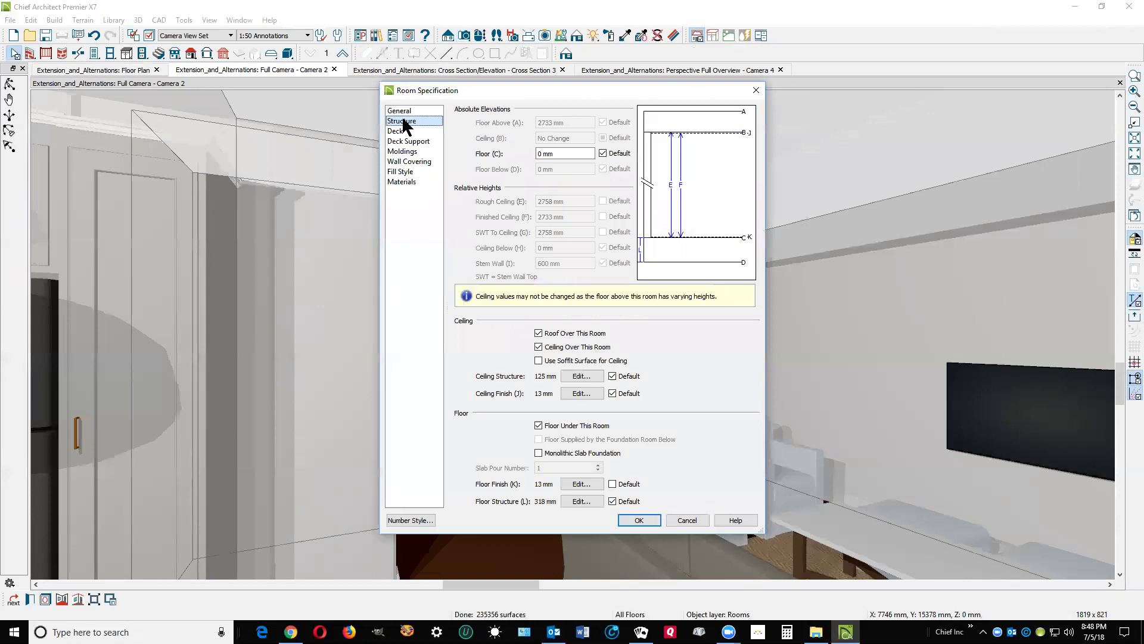
pyautogui.click(400, 111)
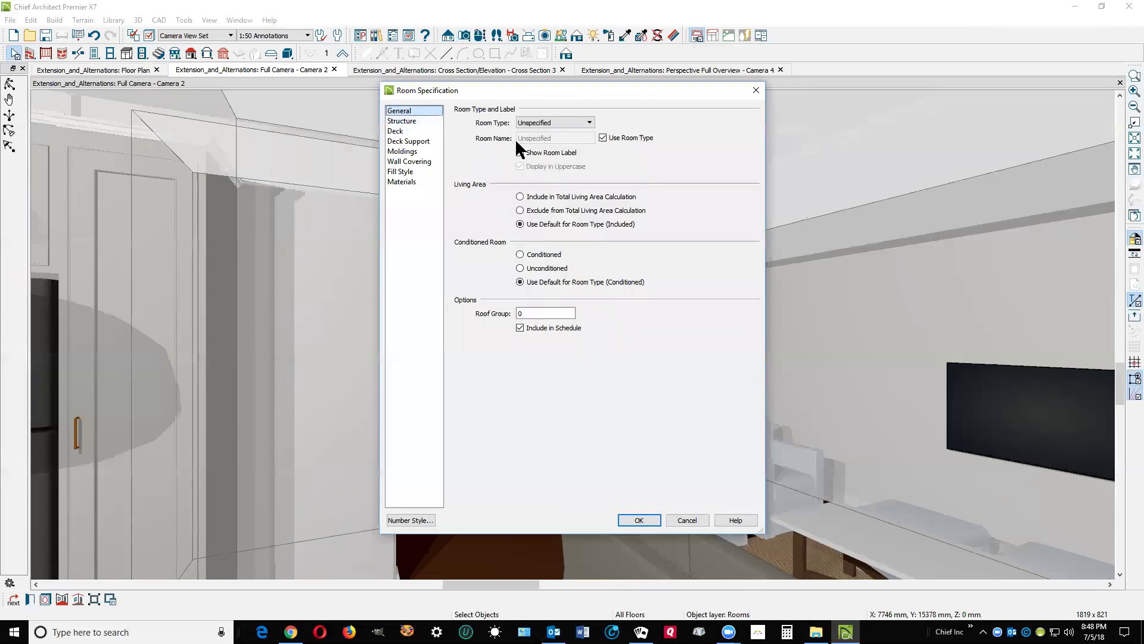
pyautogui.click(571, 122)
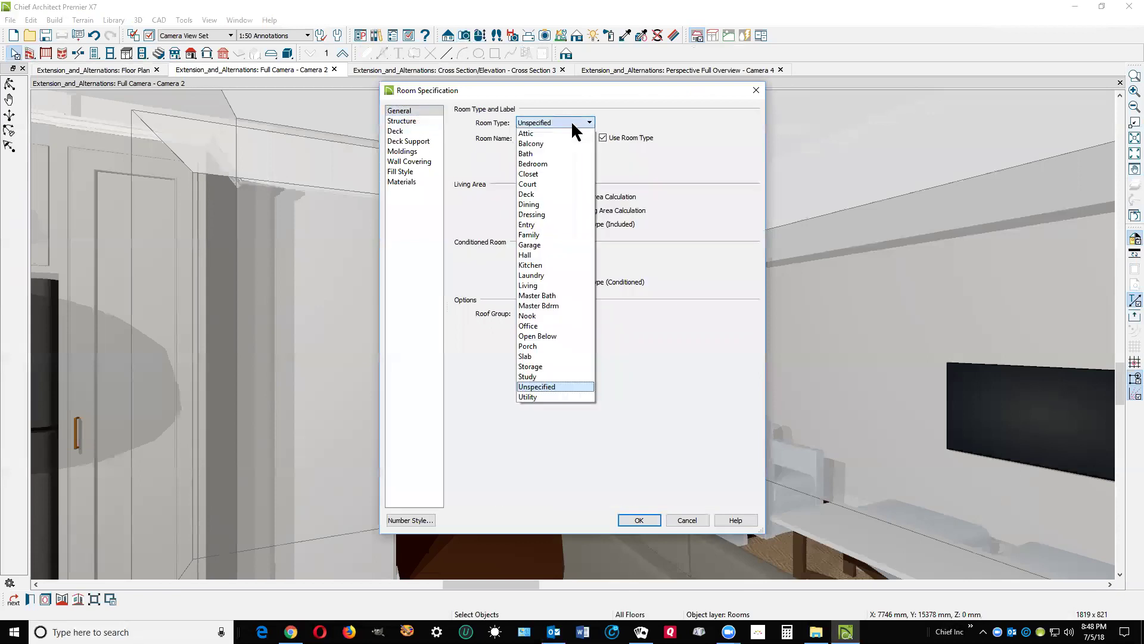
pyautogui.click(556, 286)
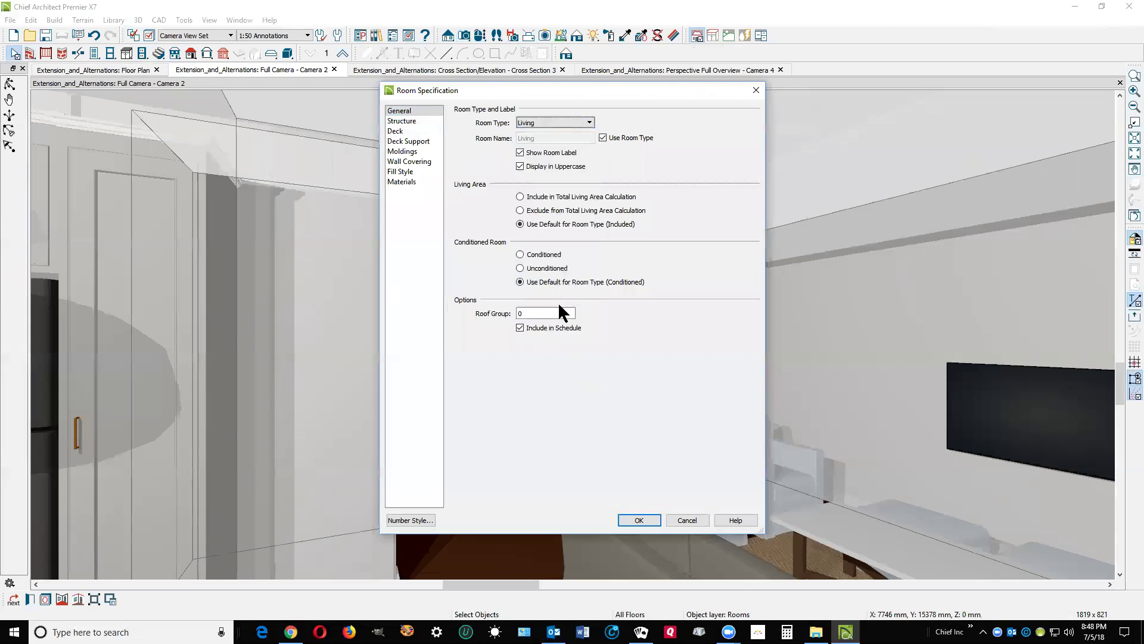
pyautogui.click(413, 121)
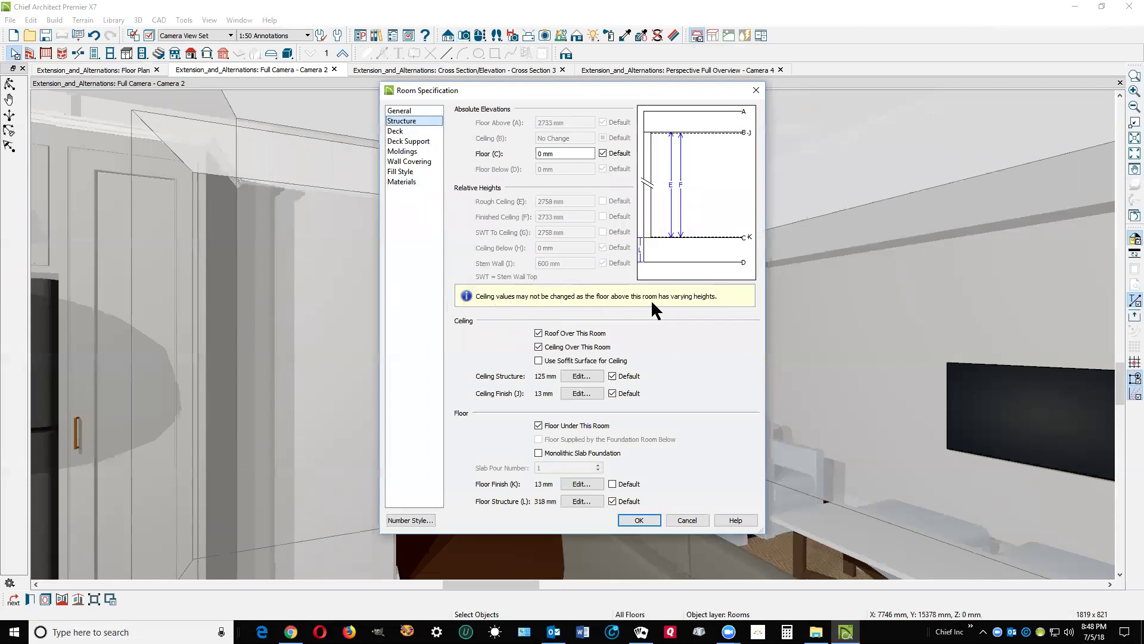
pyautogui.click(654, 521)
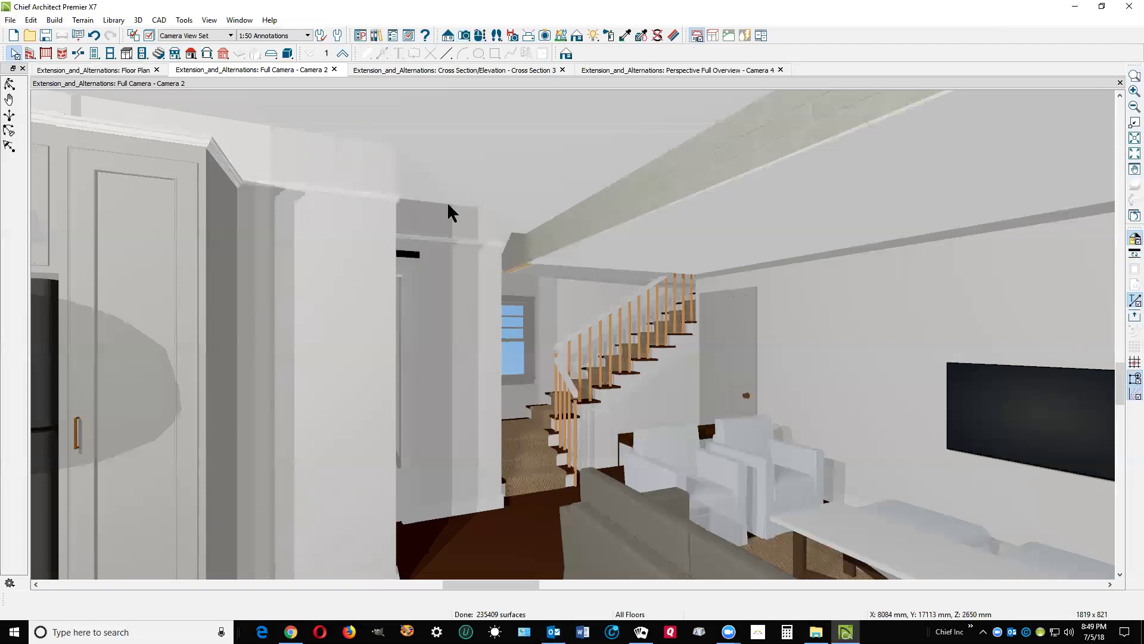
pyautogui.hotkey('ctrl', 'Tab')
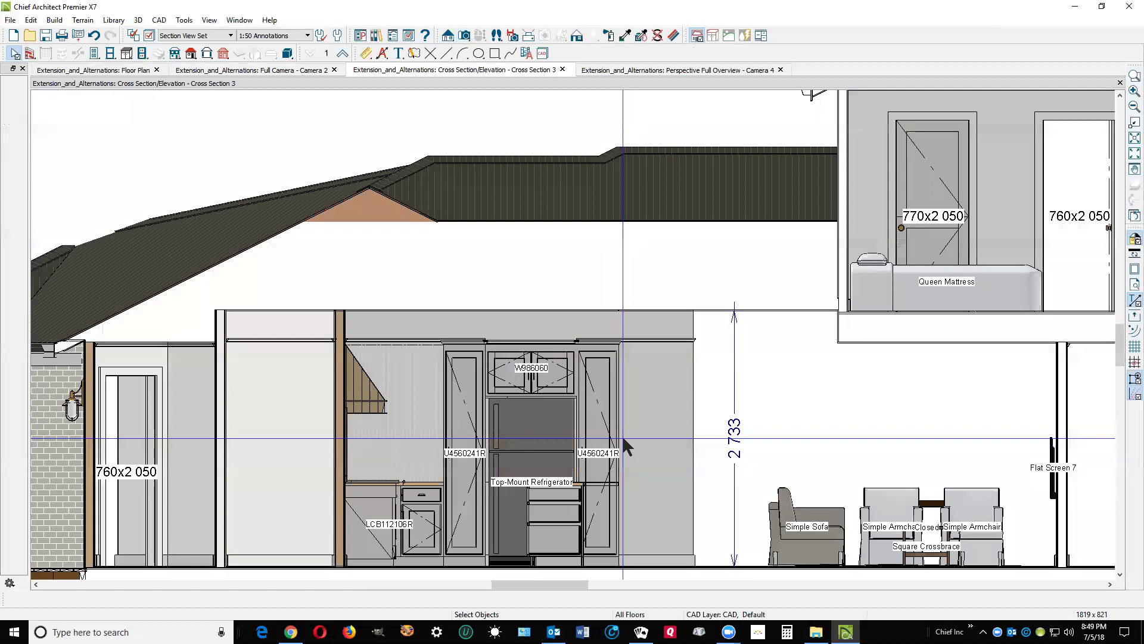
pyautogui.hotkey('ctrl', 'Tab')
pyautogui.hotkey('ctrl', 'Tab')
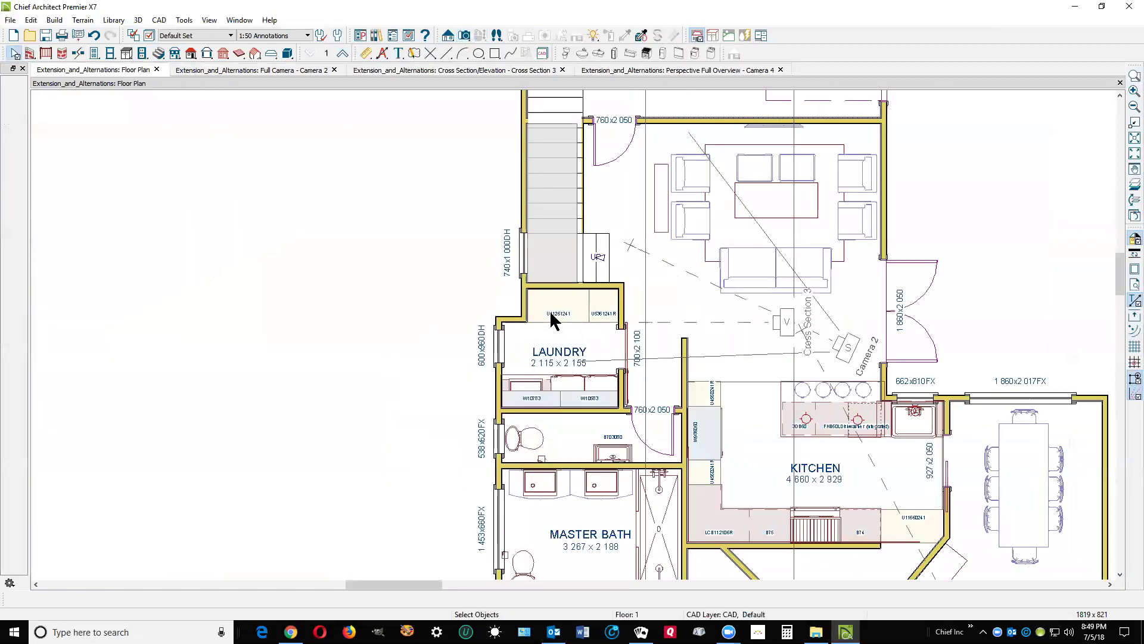
# - Trace a polyline around the living room and convert it into a slab
pyautogui.click(714, 351)
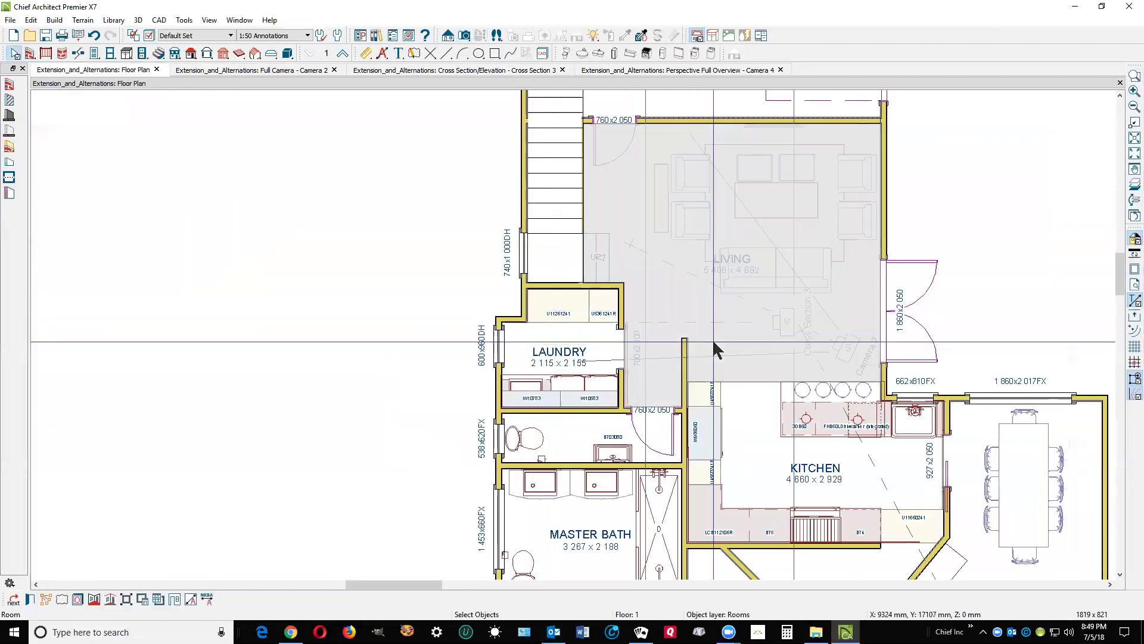
pyautogui.click(93, 600)
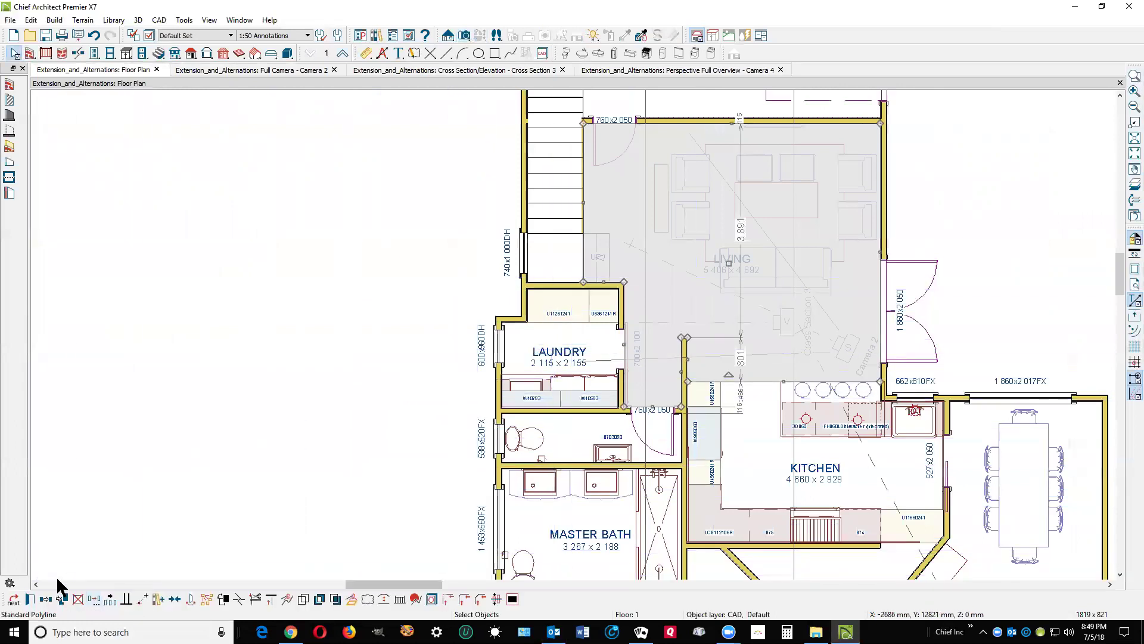
pyautogui.click(351, 599)
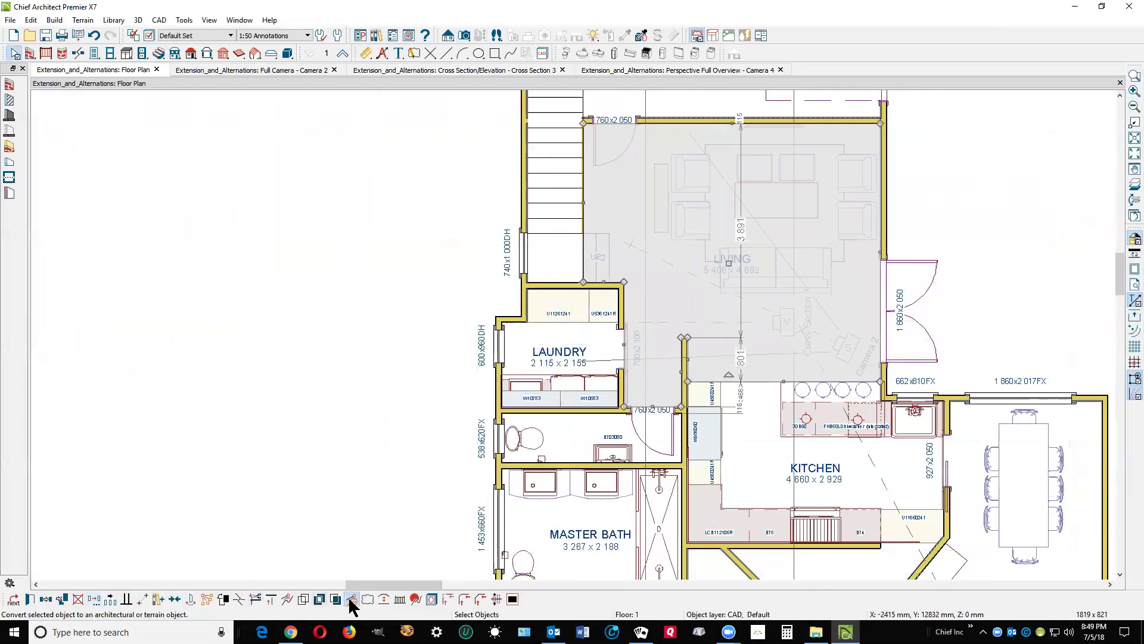
pyautogui.click(606, 230)
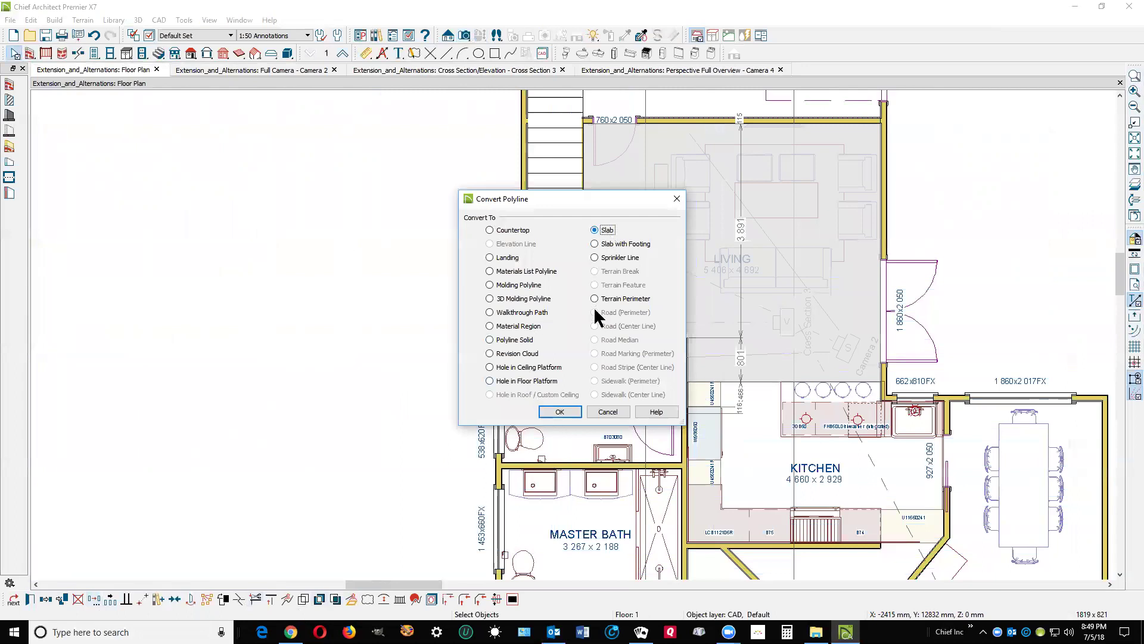
pyautogui.click(559, 411)
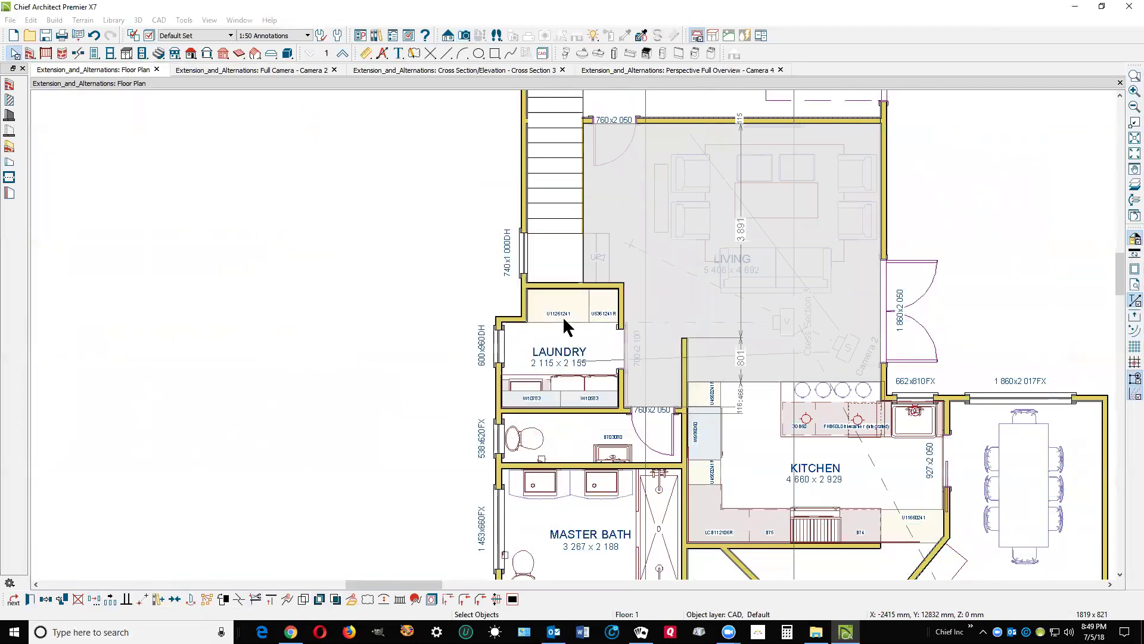
# - Enter a 10 mm top elevation for the slab and go to its material entry
pyautogui.doubleClick(535, 206)
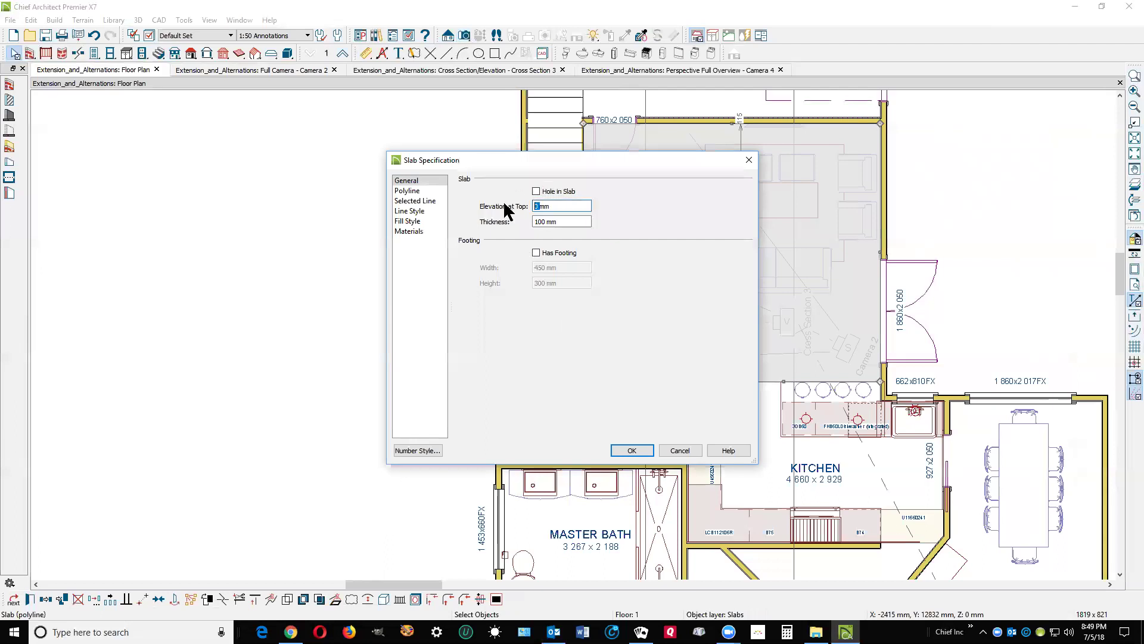
pyautogui.write('109')
pyautogui.press('BackSpace')
pyautogui.click(411, 221)
pyautogui.click(413, 231)
pyautogui.click(517, 205)
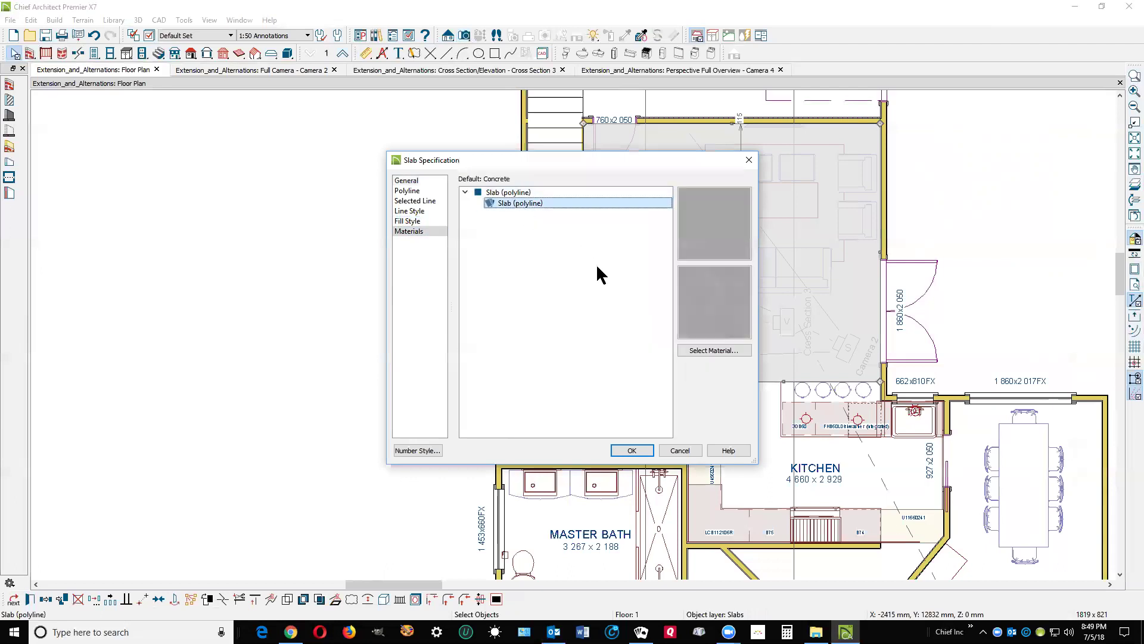
# - Pick White from the plan materials list as the slab's material
pyautogui.click(715, 350)
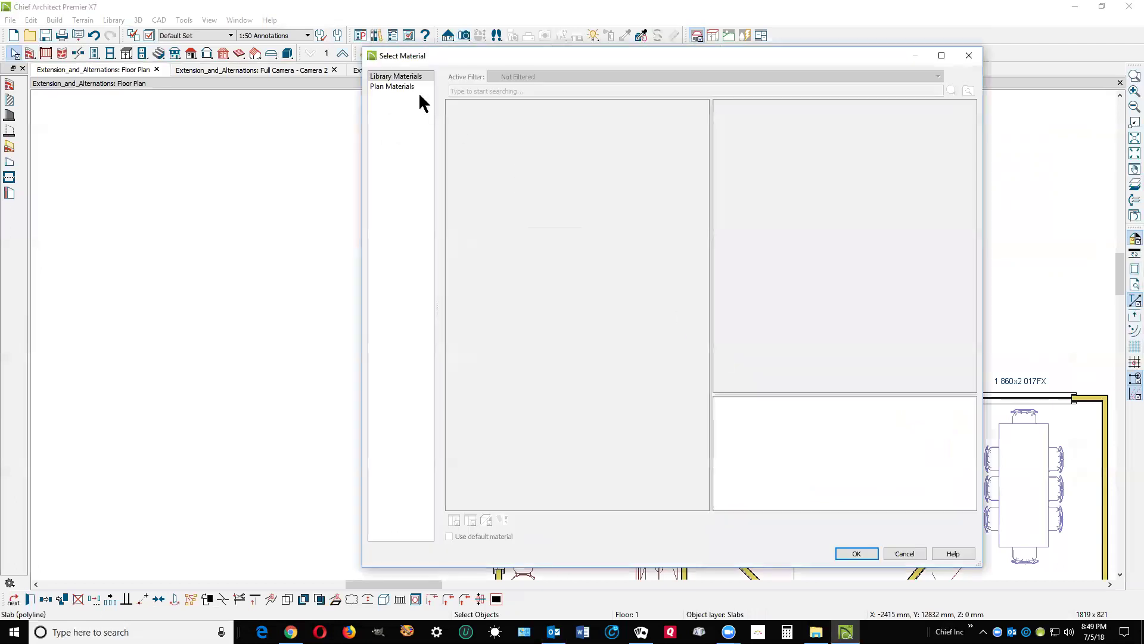
pyautogui.click(403, 87)
pyautogui.scroll(-20, 471, 331)
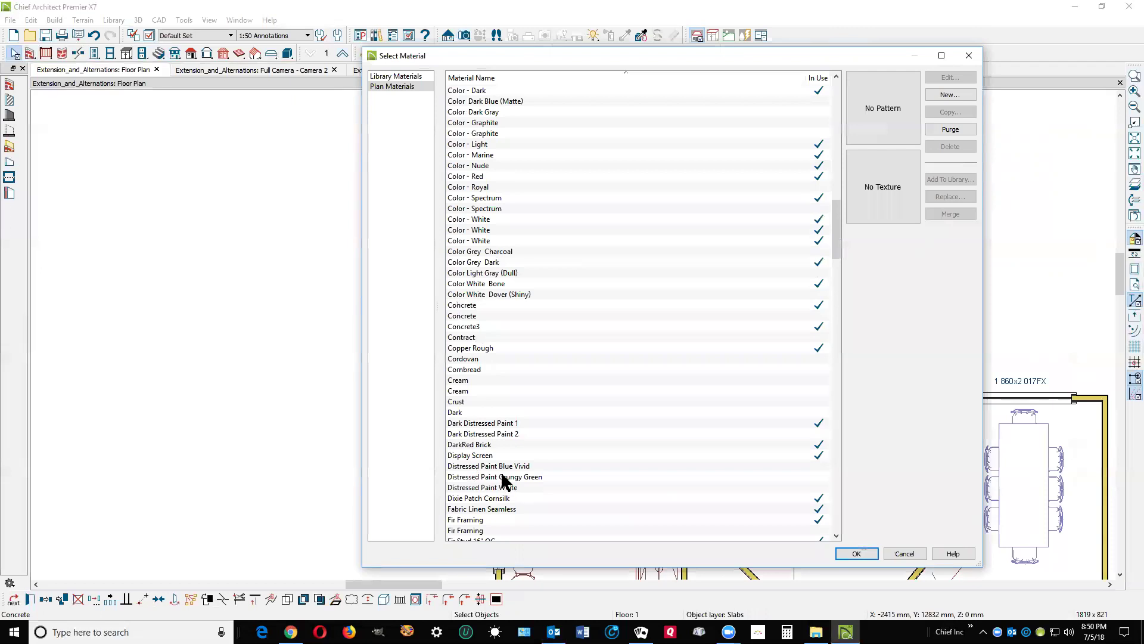
pyautogui.click(493, 467)
pyautogui.press('s')
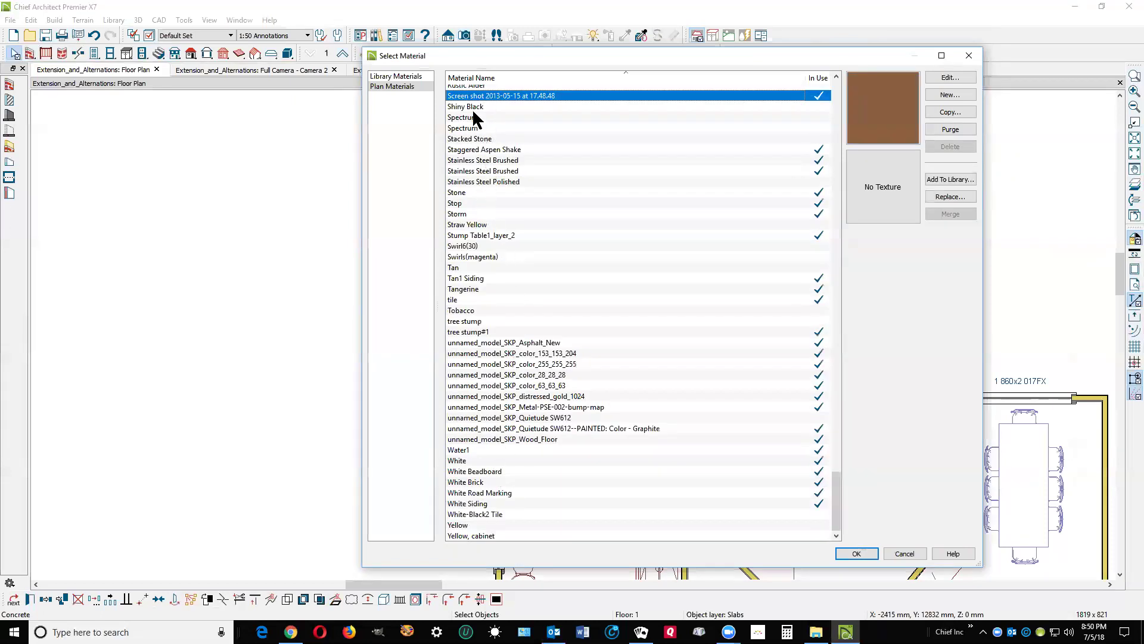
pyautogui.scroll(1, 475, 117)
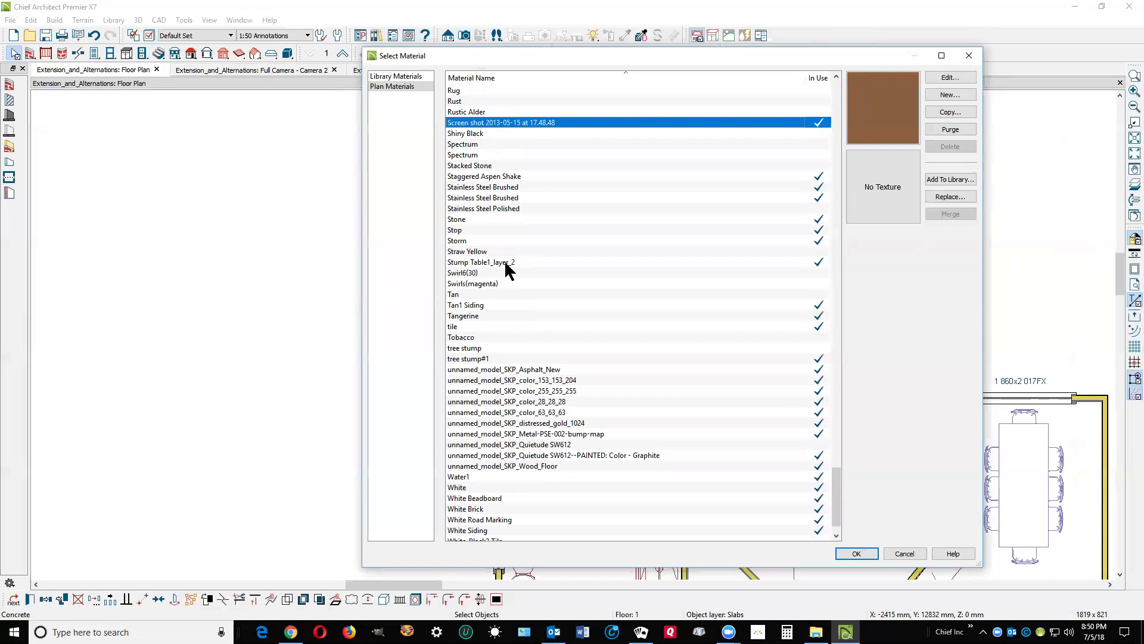
pyautogui.press('w')
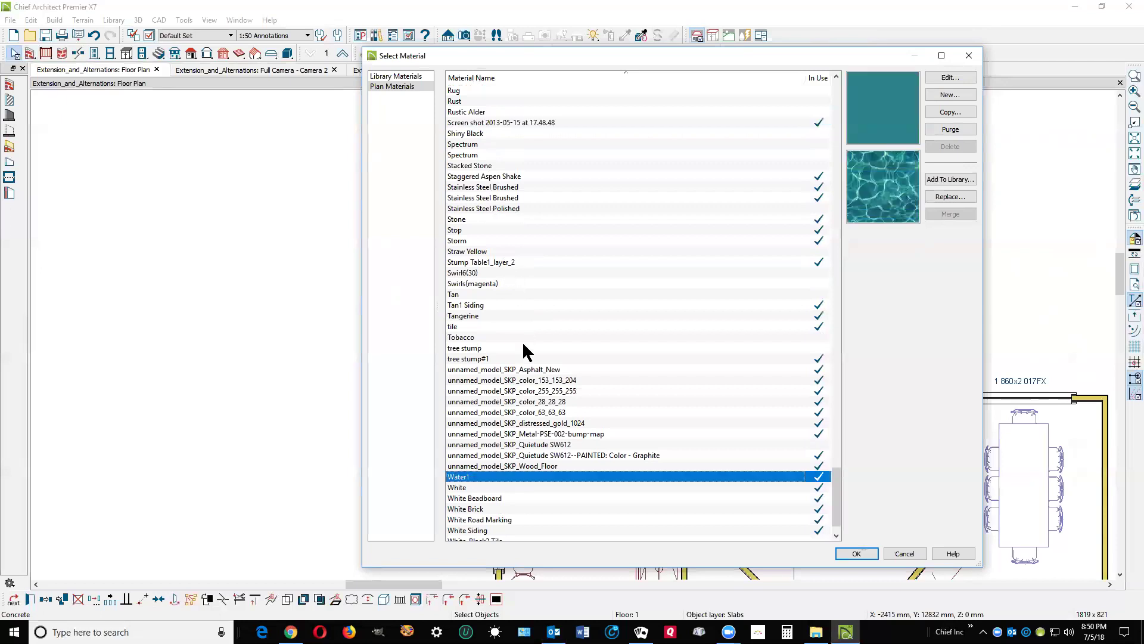
pyautogui.scroll(-1, 513, 375)
pyautogui.click(469, 463)
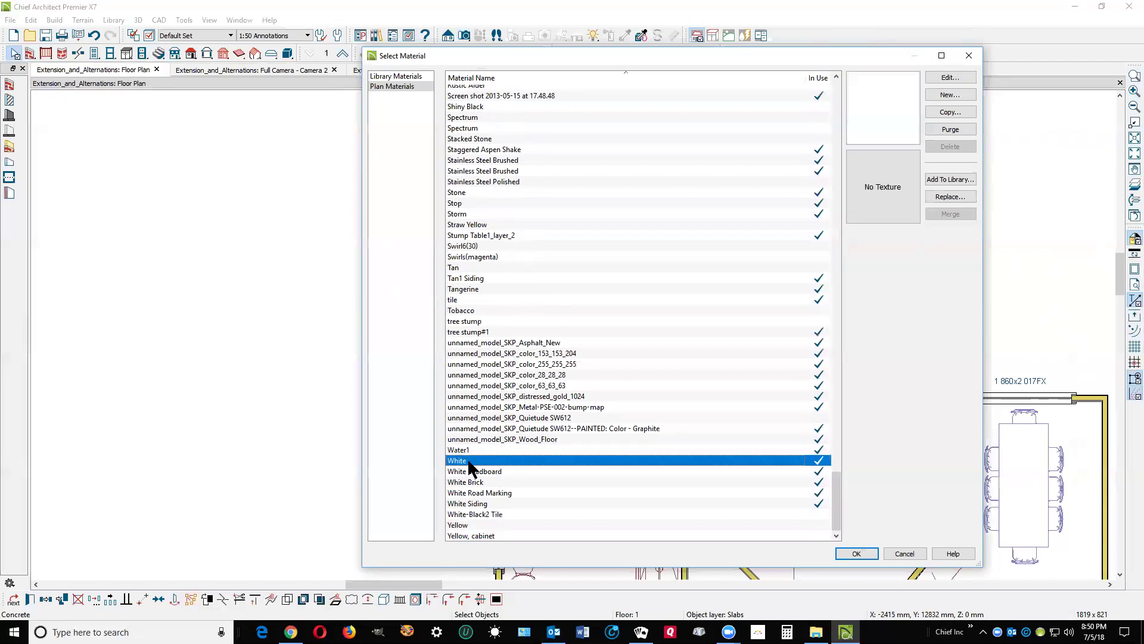
pyautogui.click(856, 552)
pyautogui.click(631, 451)
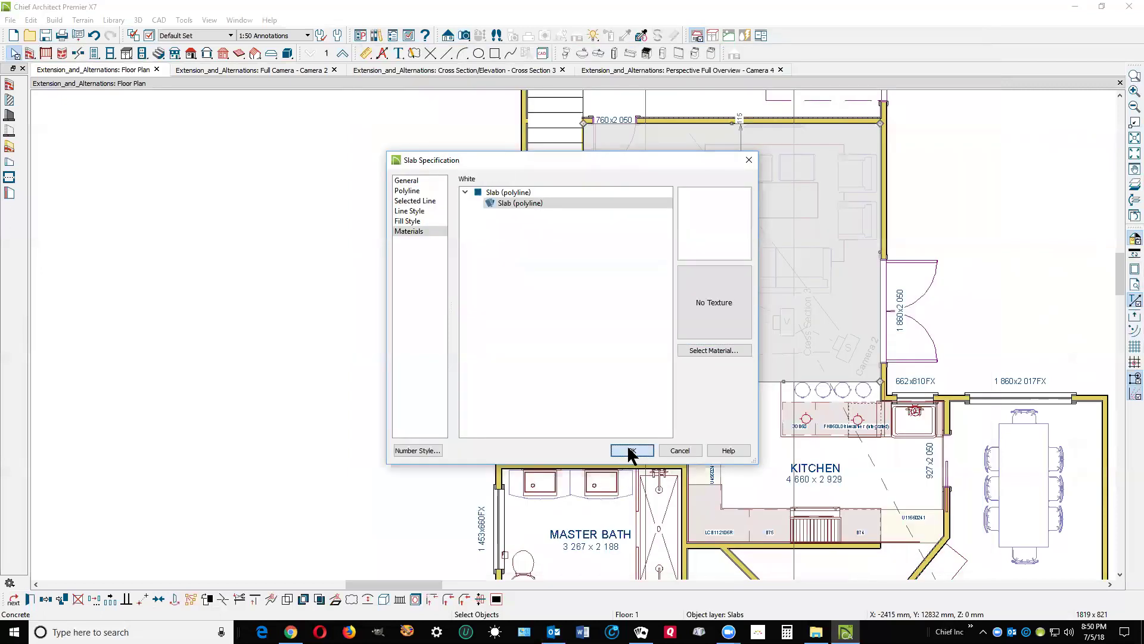
# - Set the slab's Elevation at Top to 2515 mm, correcting a typed 2415, and apply it
pyautogui.click(420, 179)
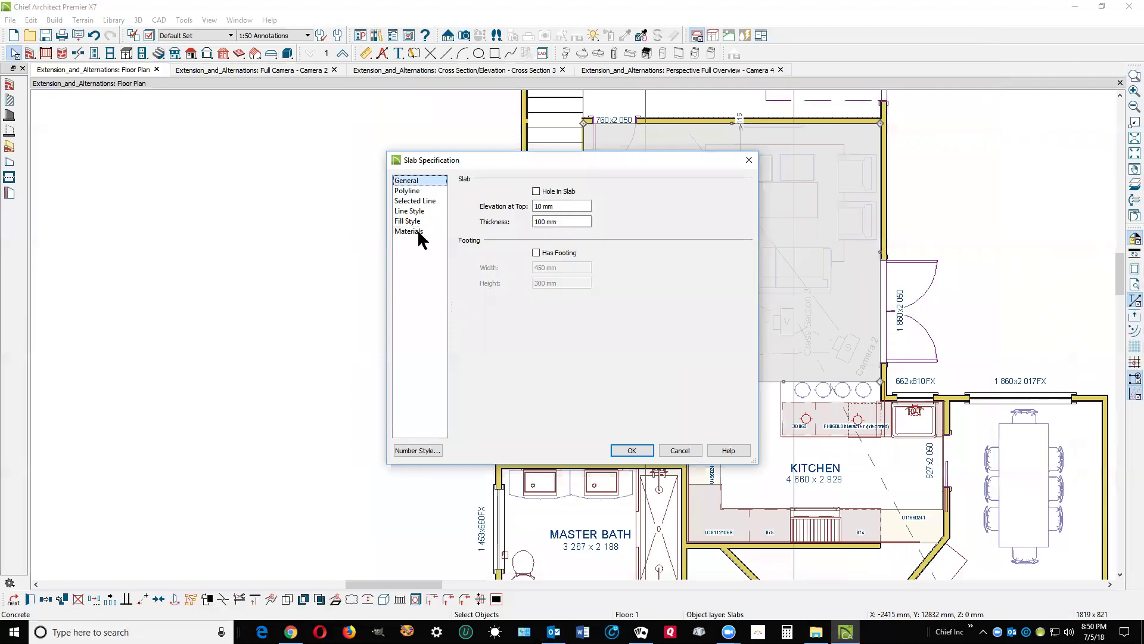
pyautogui.click(545, 224)
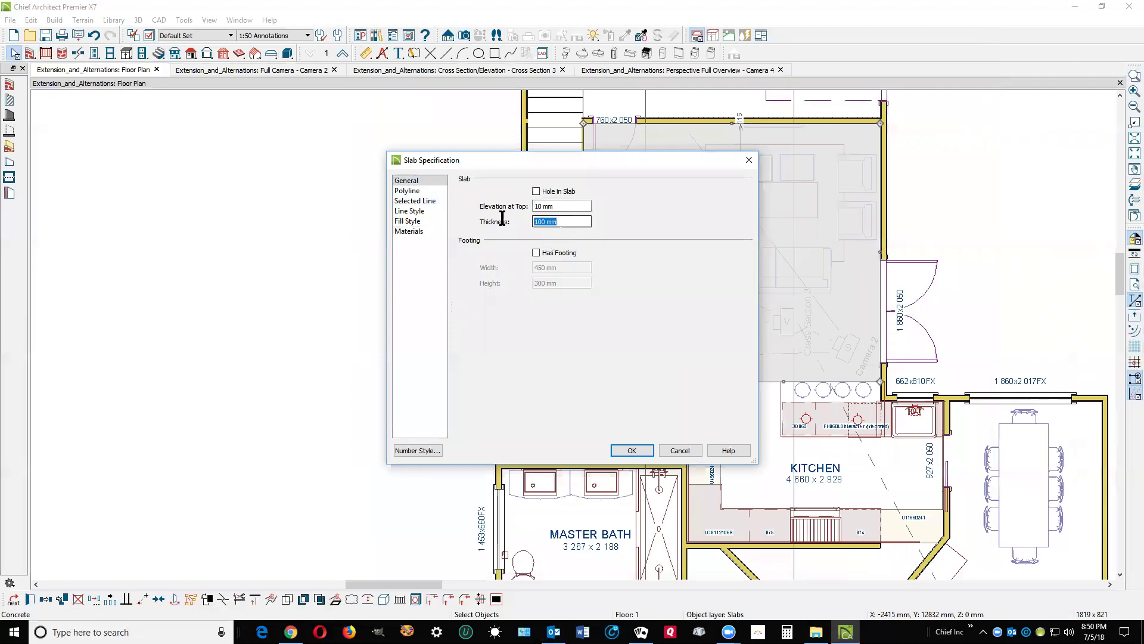
pyautogui.hotkey('shift', 'Tab')
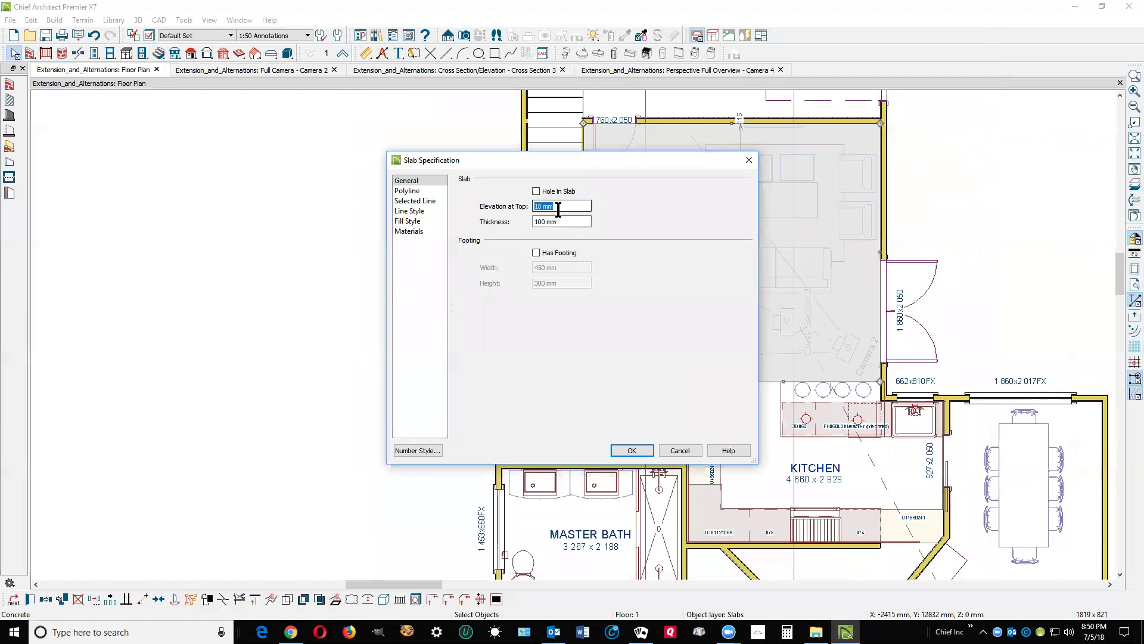
pyautogui.write('2415')
pyautogui.press('Tab')
pyautogui.click(547, 224)
pyautogui.moveTo(540, 205); pyautogui.dragTo(538, 206)
pyautogui.write('515')
pyautogui.click(631, 451)
# - In the Camera 2 view, change the ceiling slab's top elevation to 2513 mm
pyautogui.hotkey('ctrl', 'Tab')
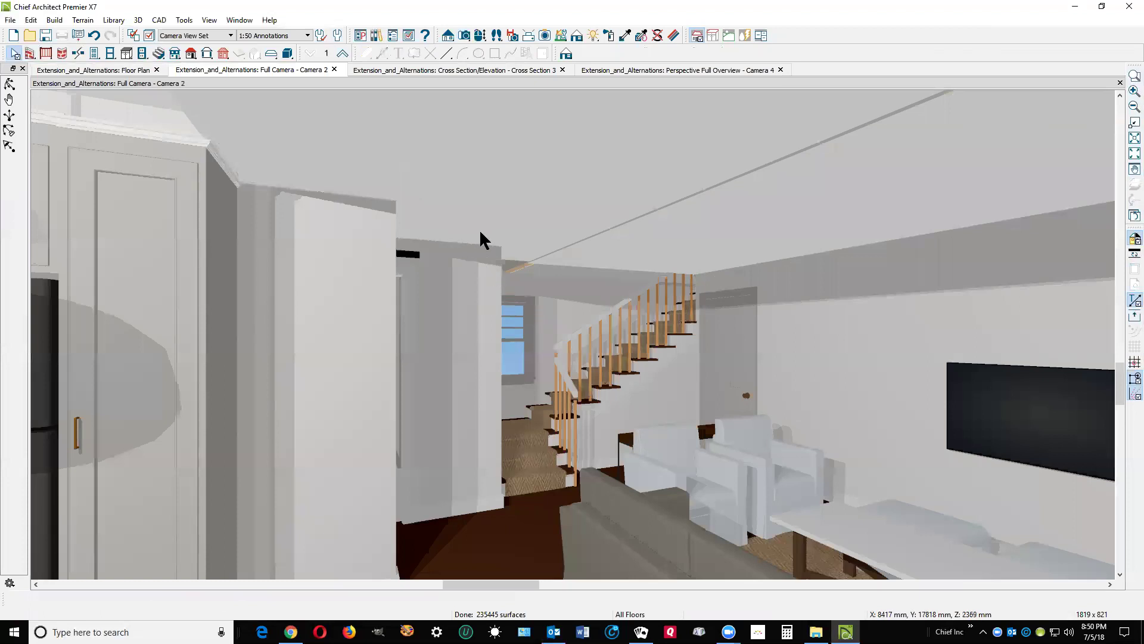
pyautogui.click(620, 218)
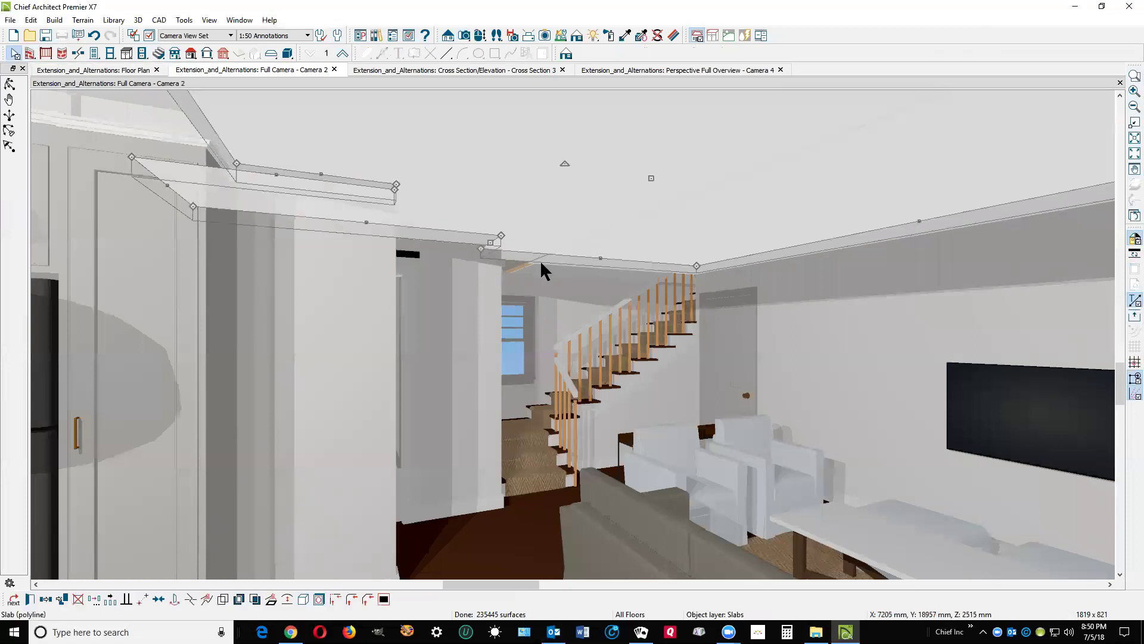
pyautogui.press('Escape')
pyautogui.click(578, 206)
pyautogui.click(29, 599)
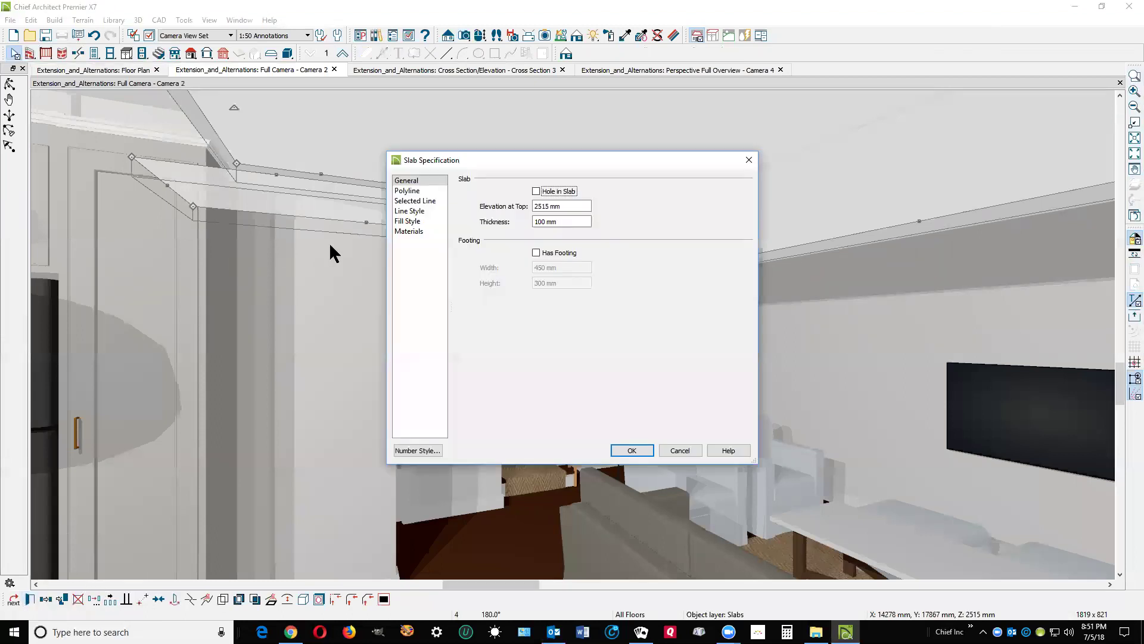
pyautogui.click(546, 206)
pyautogui.moveTo(548, 205); pyautogui.dragTo(544, 205)
pyautogui.press('BackSpace')
pyautogui.write('3')
pyautogui.click(633, 450)
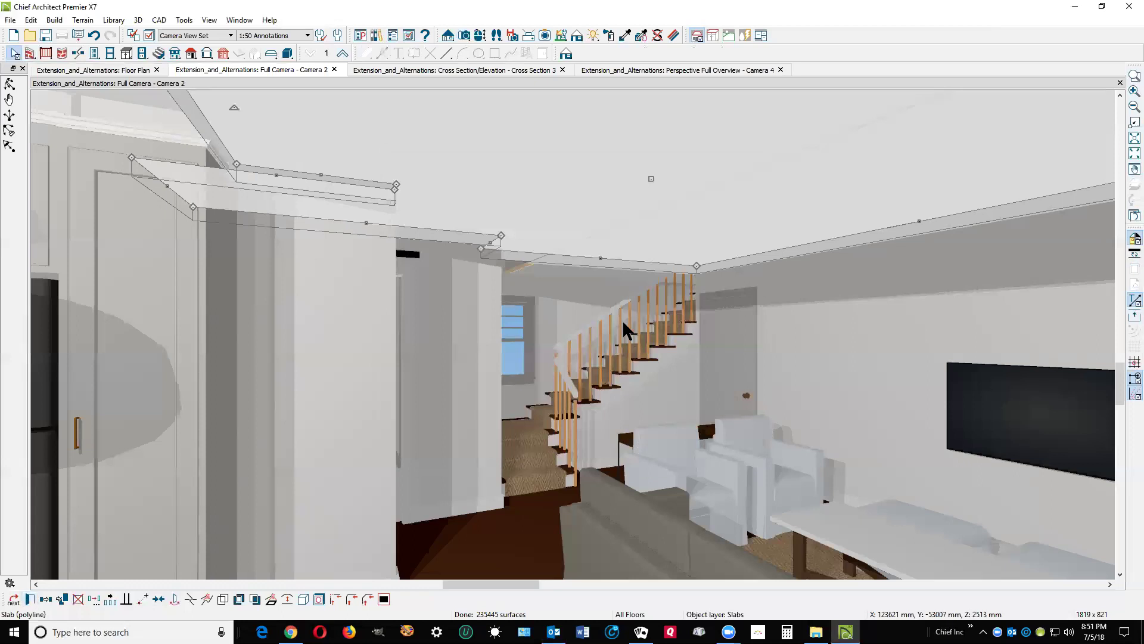
# - Re-edit the ceiling slab's top elevation to 2510 mm
pyautogui.press('Escape')
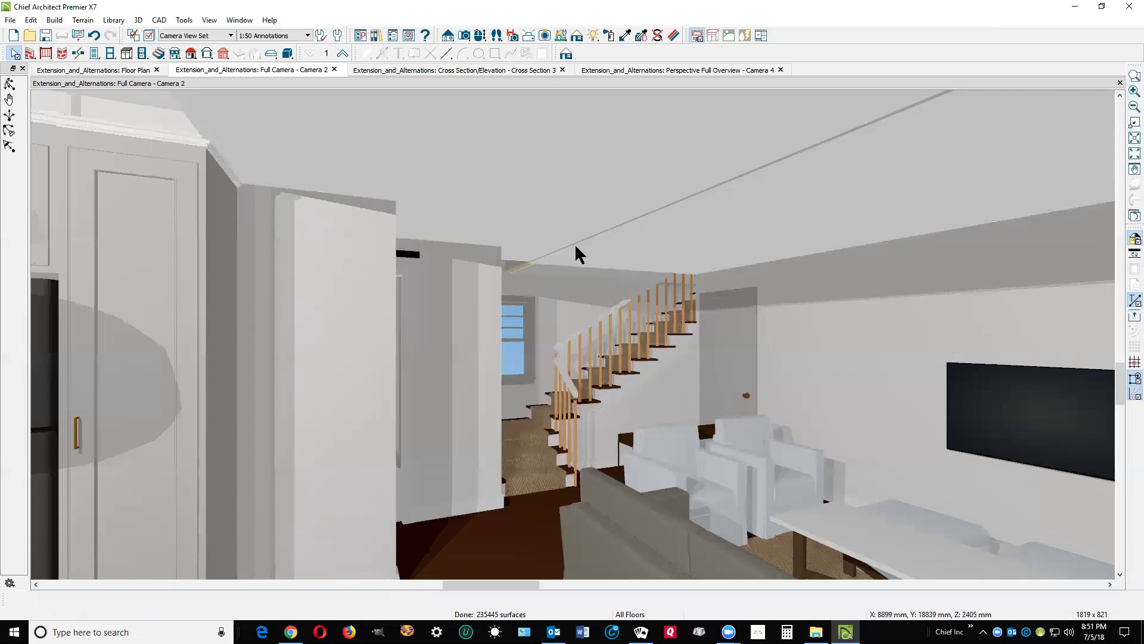
pyautogui.click(543, 199)
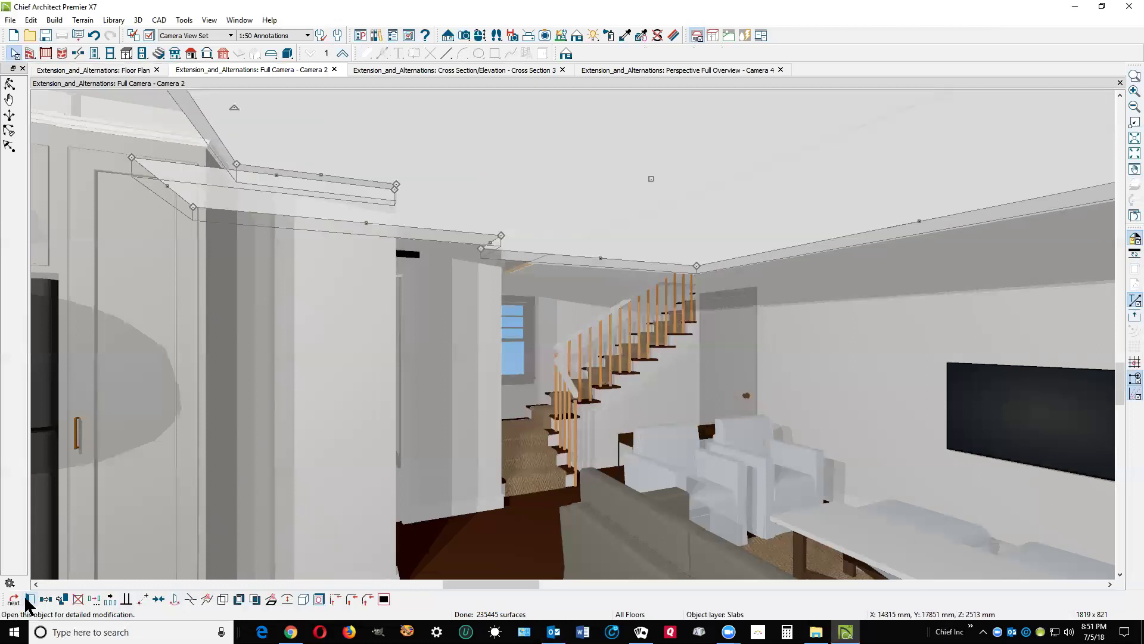
pyautogui.doubleClick(217, 214)
pyautogui.click(547, 206)
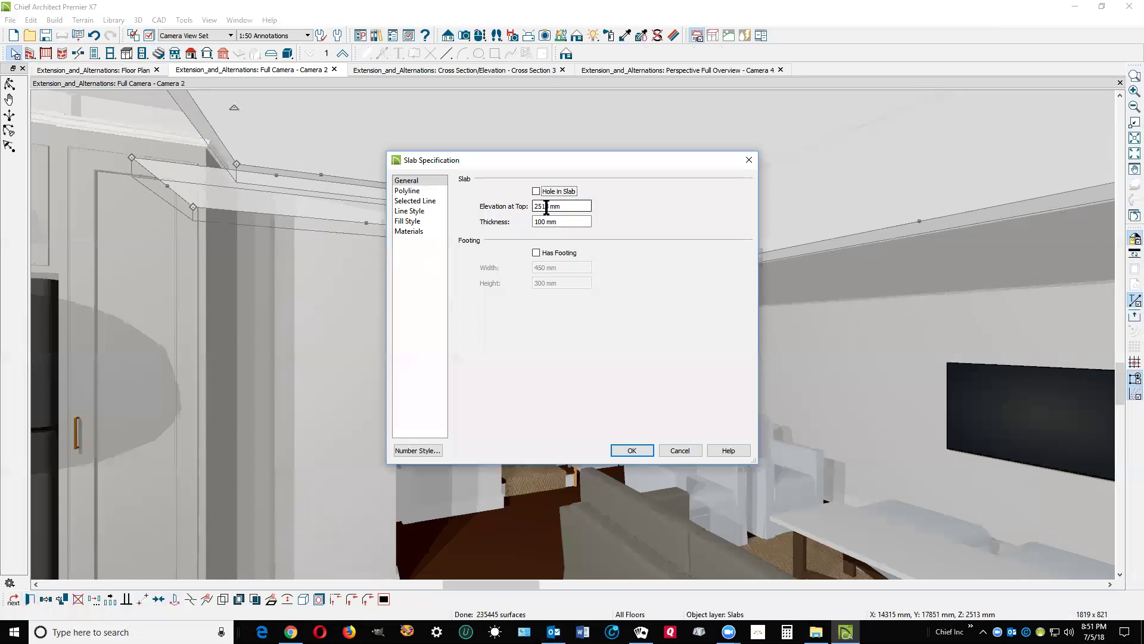
pyautogui.moveTo(548, 206); pyautogui.dragTo(543, 207)
pyautogui.write('0')
pyautogui.click(632, 450)
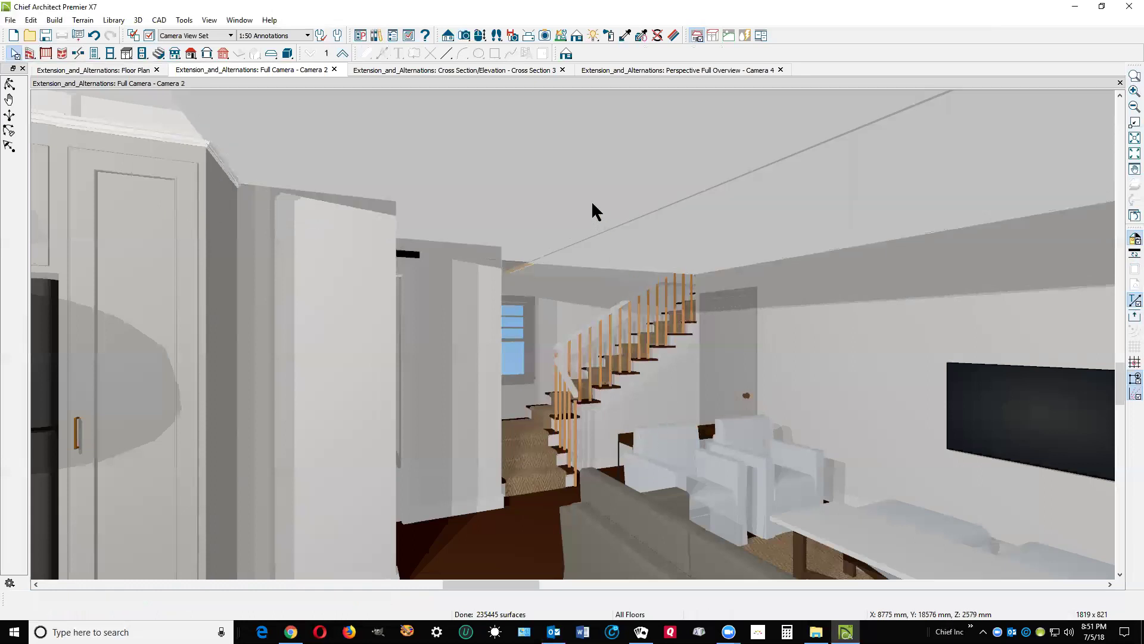
# - Set the ceiling slab's top elevation to 2500 mm and check the result
pyautogui.doubleClick(591, 202)
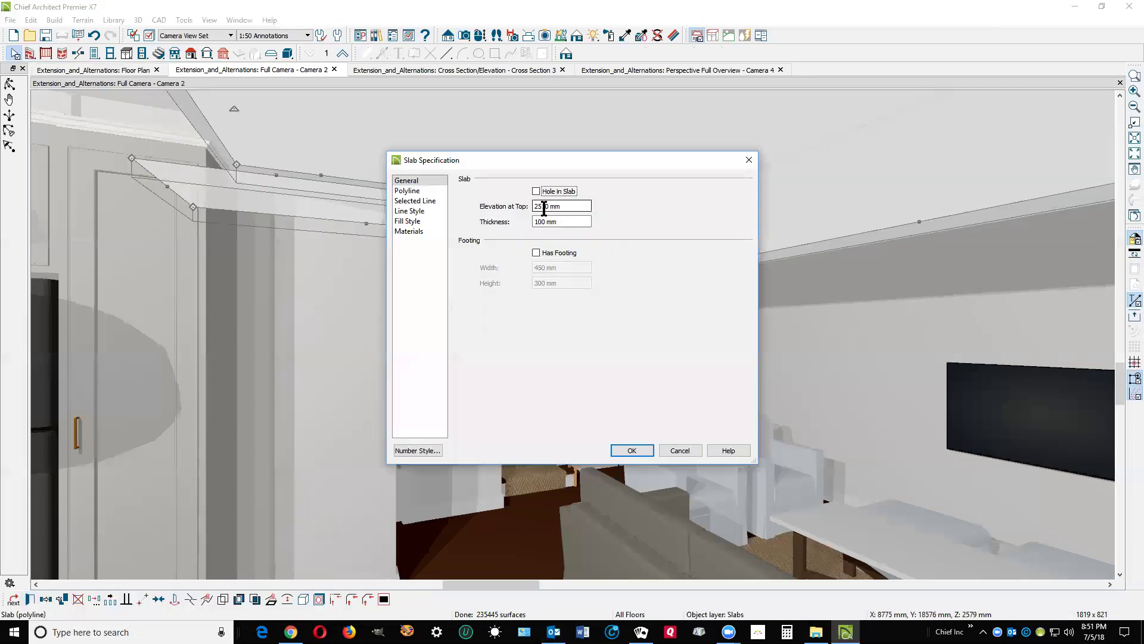
pyautogui.moveTo(547, 209); pyautogui.dragTo(541, 209)
pyautogui.write('00')
pyautogui.click(633, 450)
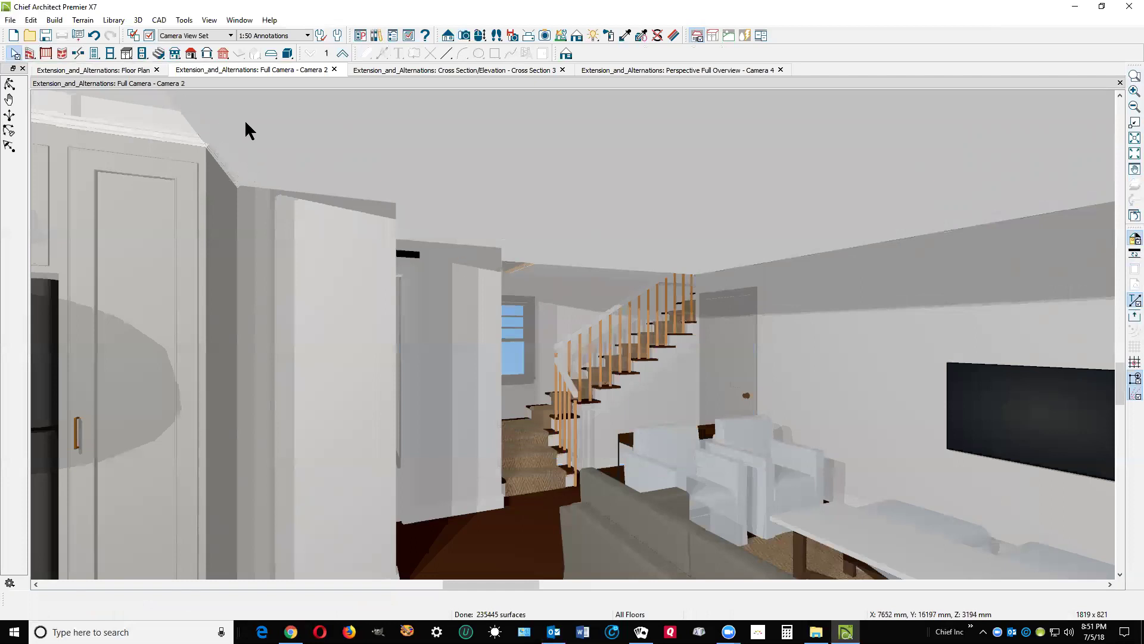
pyautogui.scroll(-2, 244, 122)
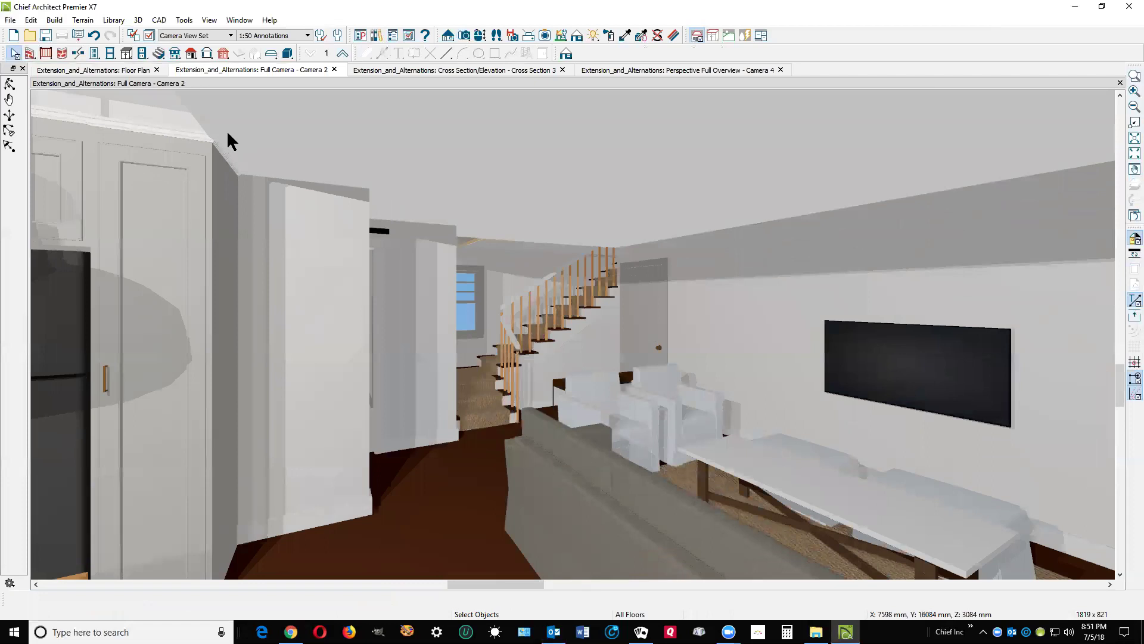
# - Stretch the living-room slab's bottom edge over the kitchen and view it in Camera 2
pyautogui.hotkey('ctrl', 'Tab')
pyautogui.hotkey('ctrl', 'Tab')
pyautogui.hotkey('ctrl', 'Tab')
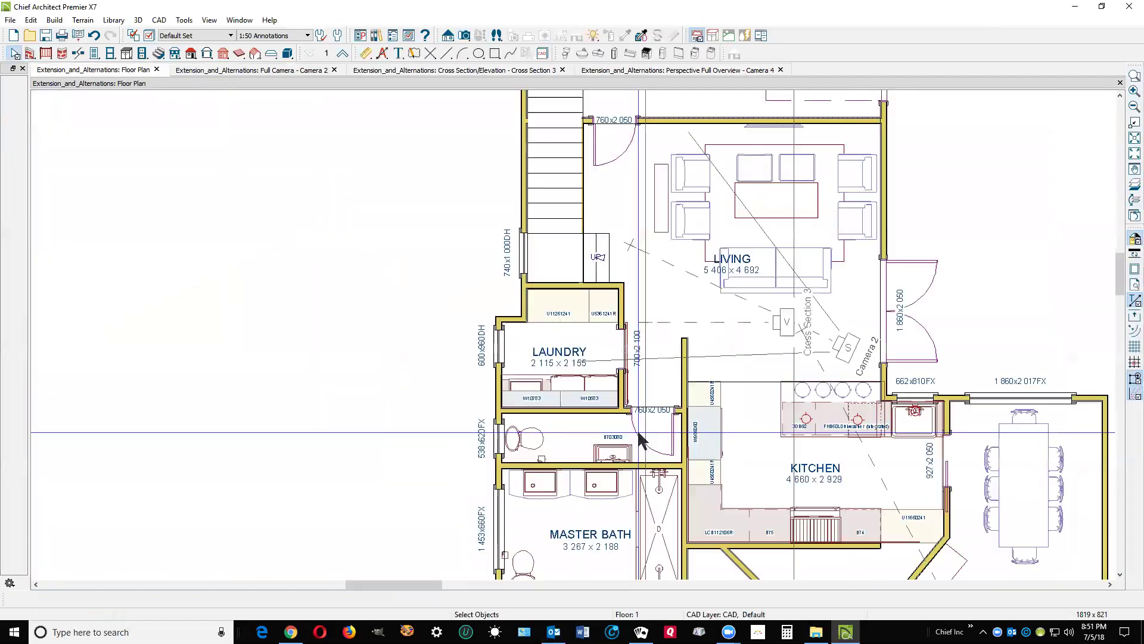
pyautogui.click(747, 365)
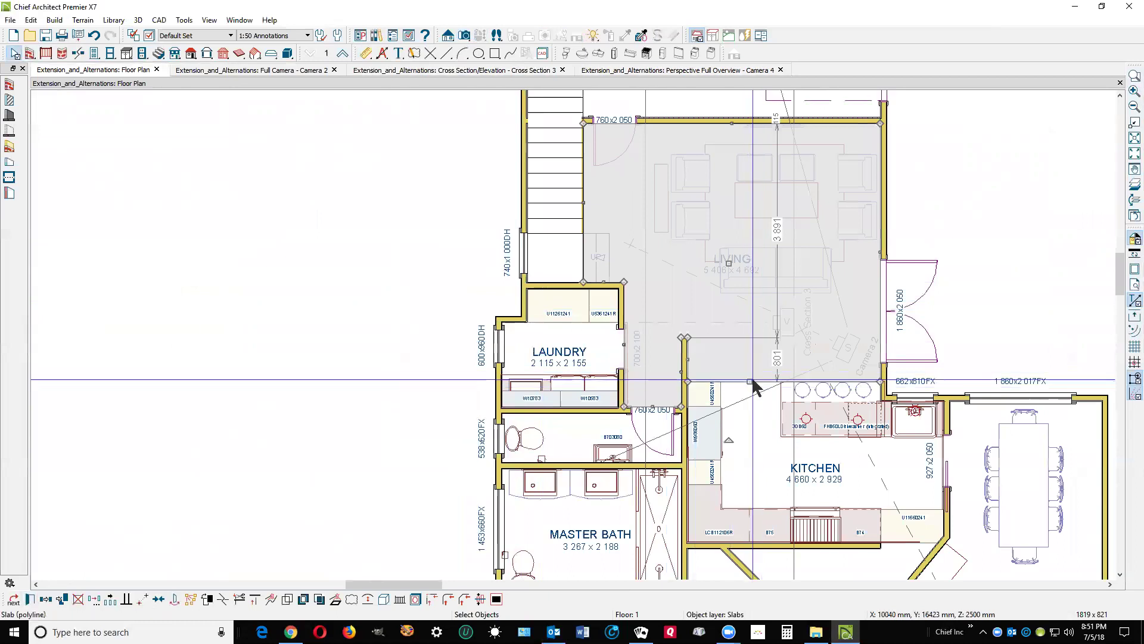
pyautogui.moveTo(753, 381); pyautogui.dragTo(750, 542)
pyautogui.hotkey('ctrl', 'Tab')
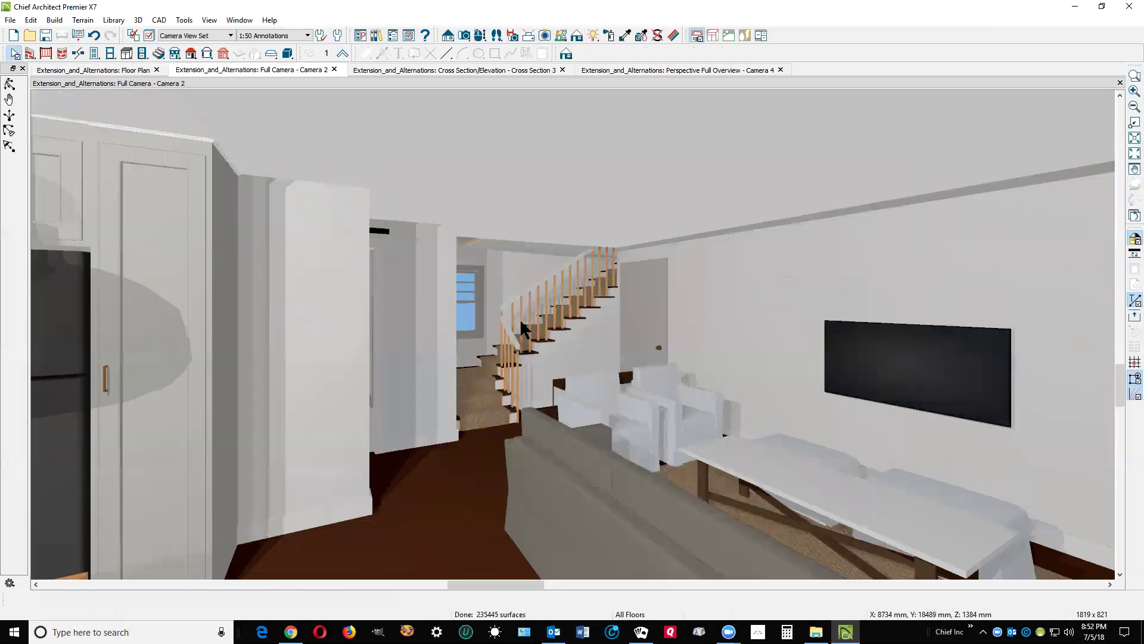
pyautogui.scroll(-5, 520, 324)
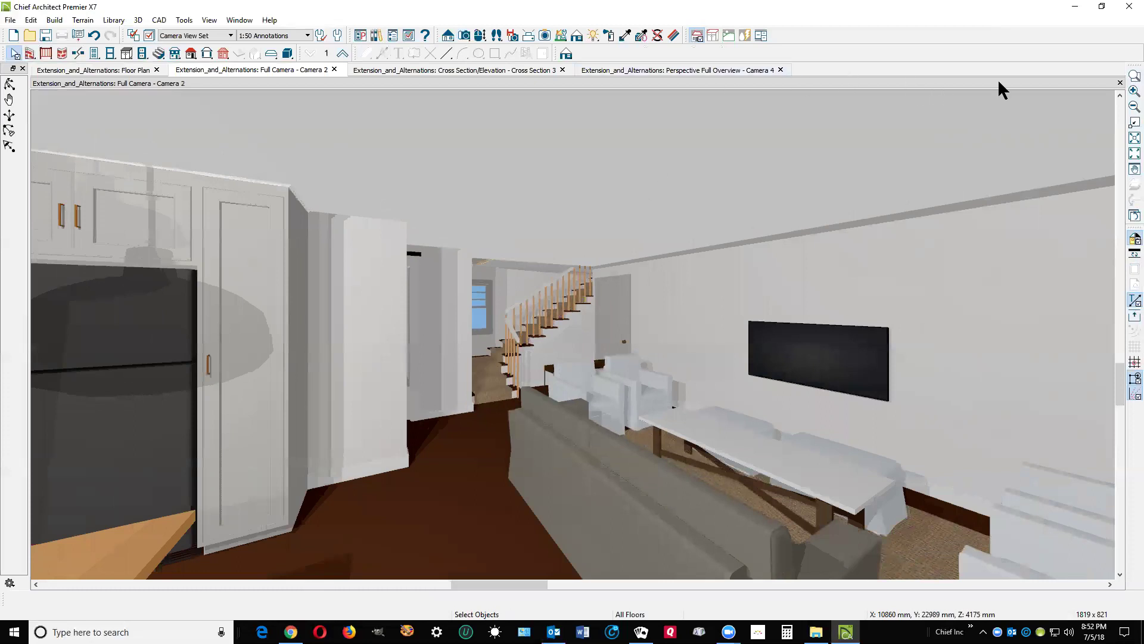
# - Close the Camera 2, Cross Section 3 (without saving) and Camera 4 views
pyautogui.click(1120, 83)
pyautogui.hotkey('ctrl', 'Tab')
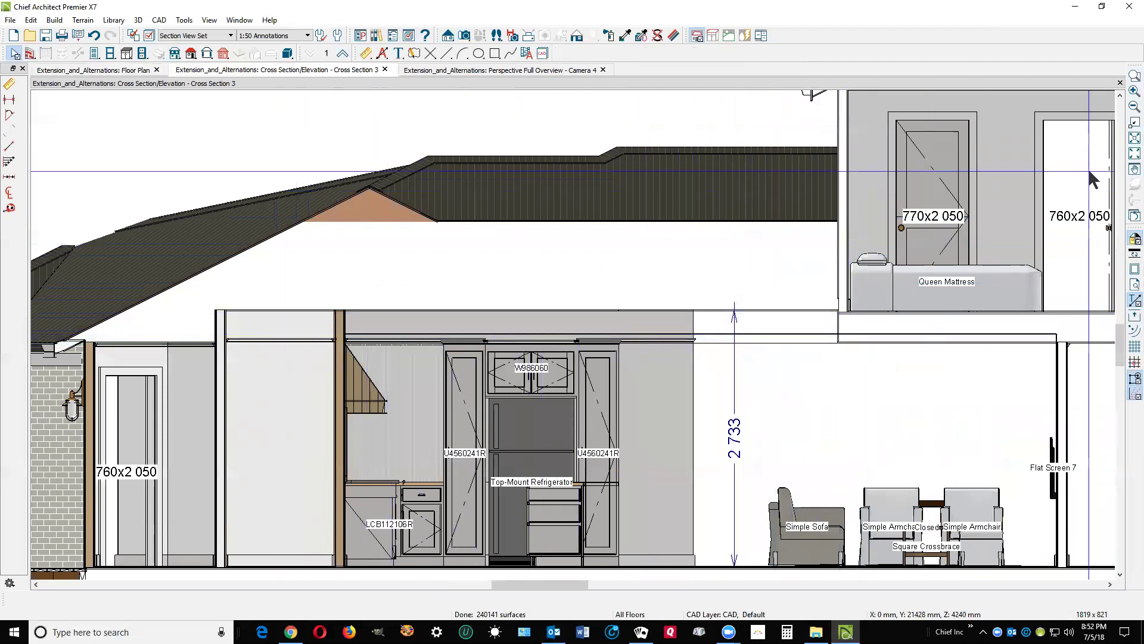
pyautogui.click(1119, 83)
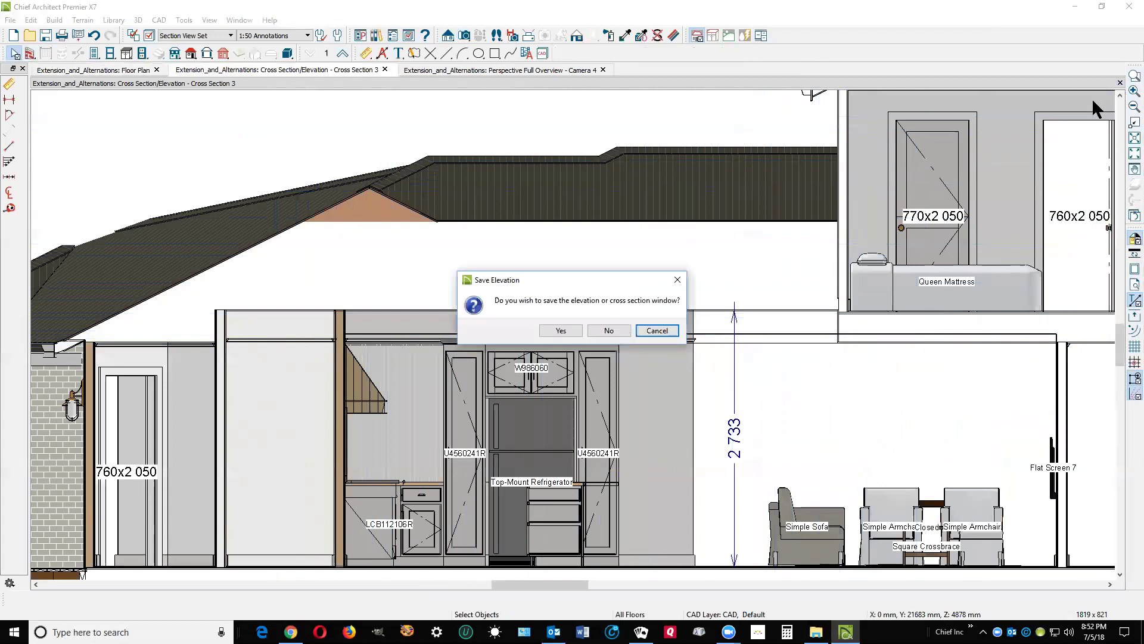
pyautogui.click(607, 333)
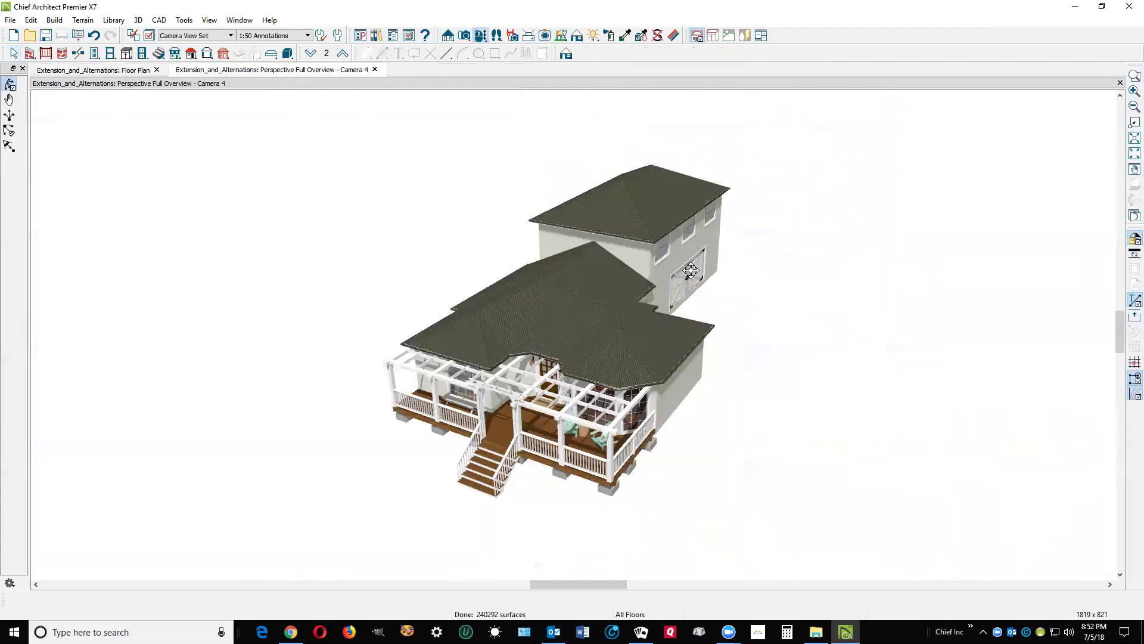
pyautogui.click(1119, 83)
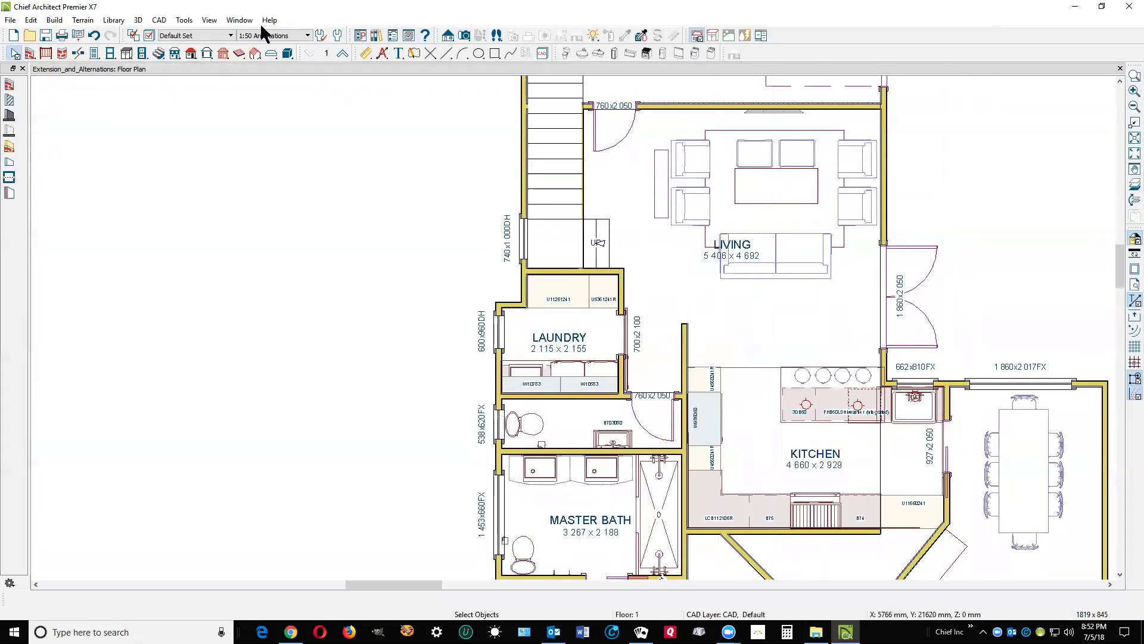
pyautogui.click(469, 34)
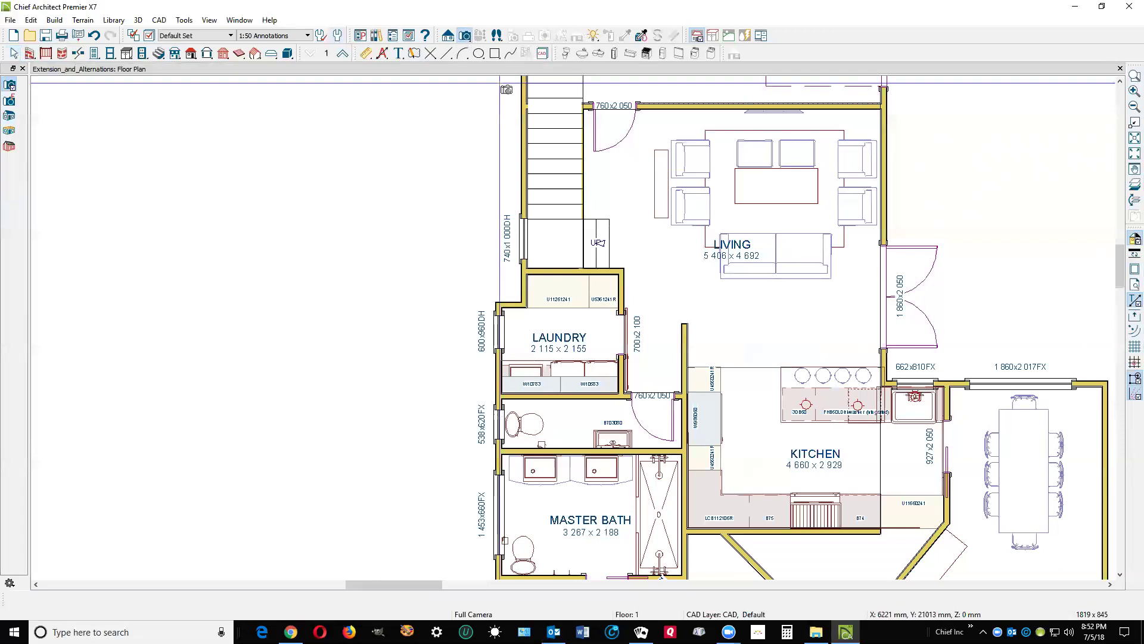
# - Place Camera 5 in the living room, aimed toward the kitchen
pyautogui.moveTo(628, 143); pyautogui.dragTo(904, 371)
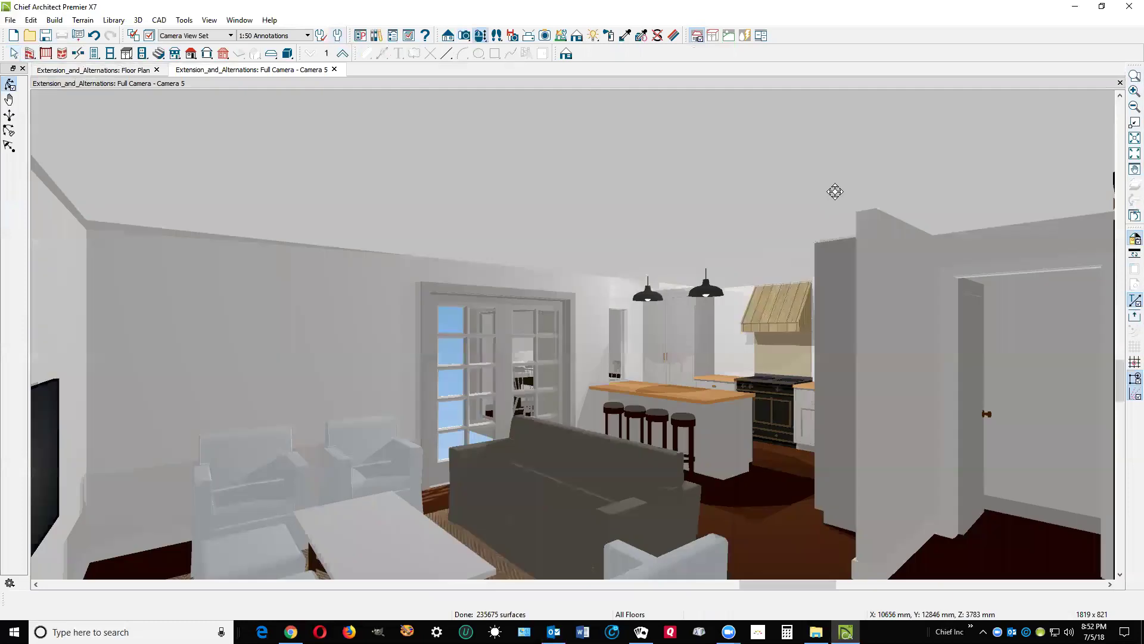
pyautogui.press('space')
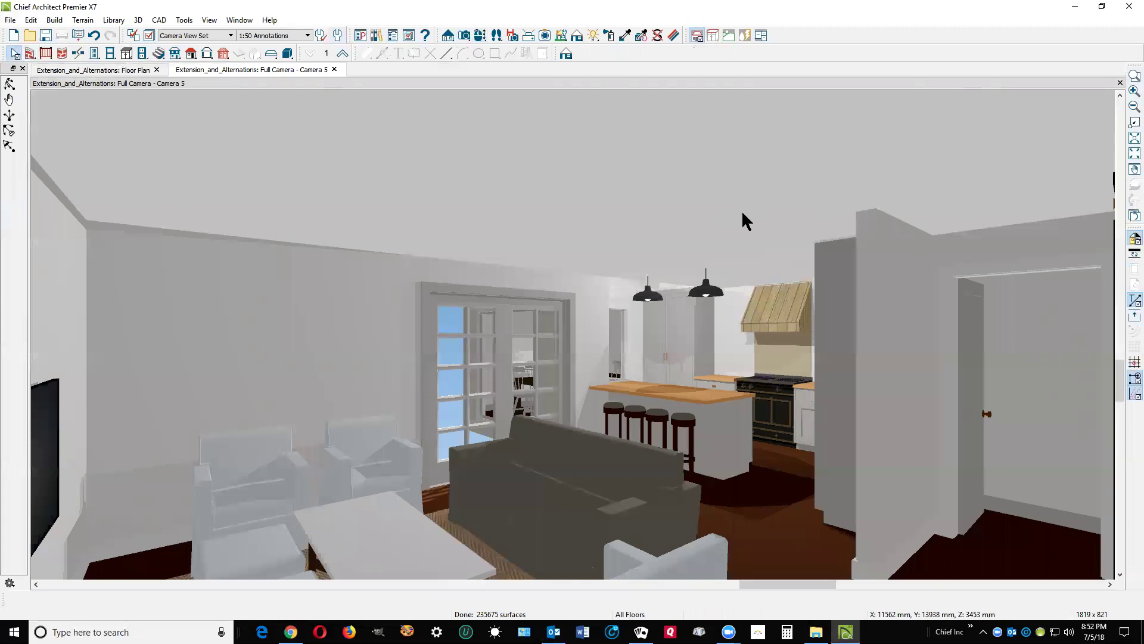
pyautogui.click(742, 214)
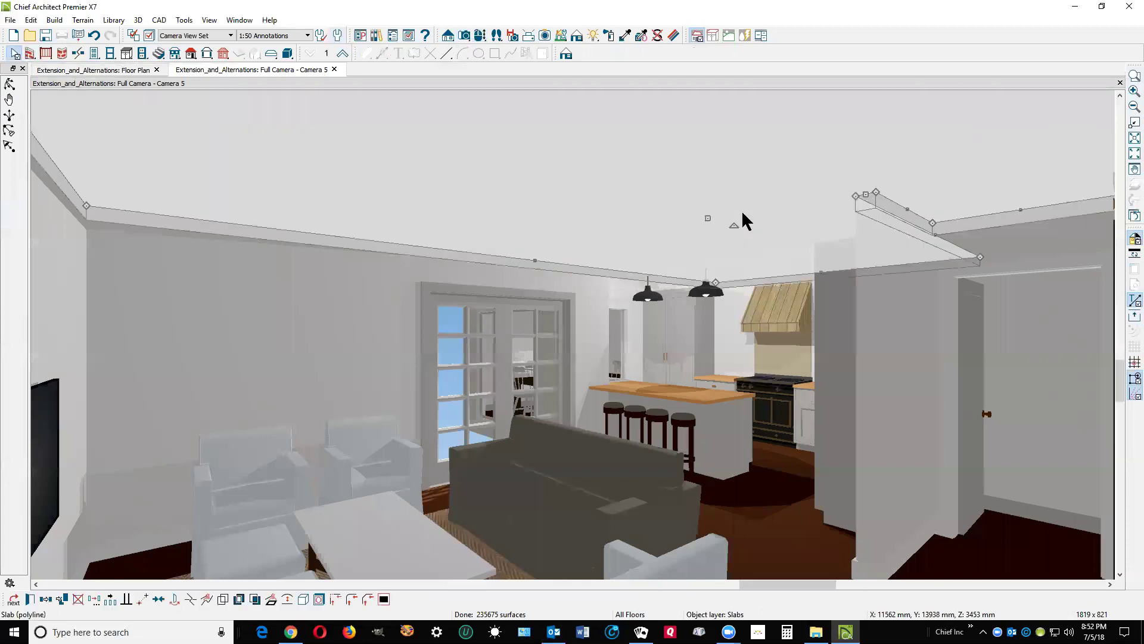
pyautogui.press('Delete')
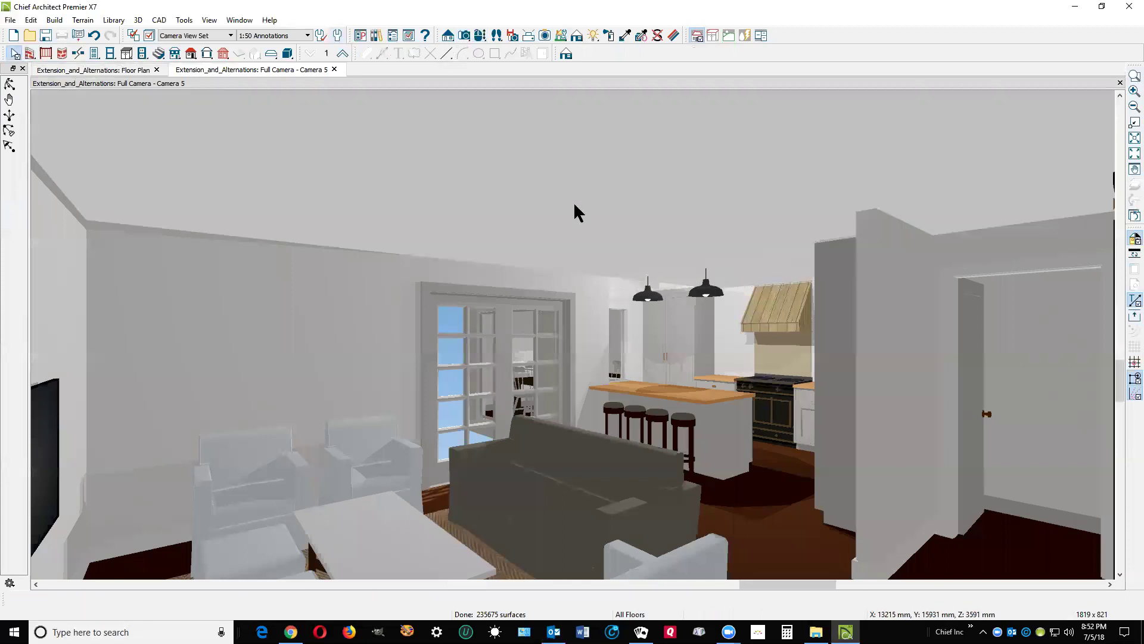
# - Lower both island pendant lights to matching heights of about 1735 mm
pyautogui.click(708, 296)
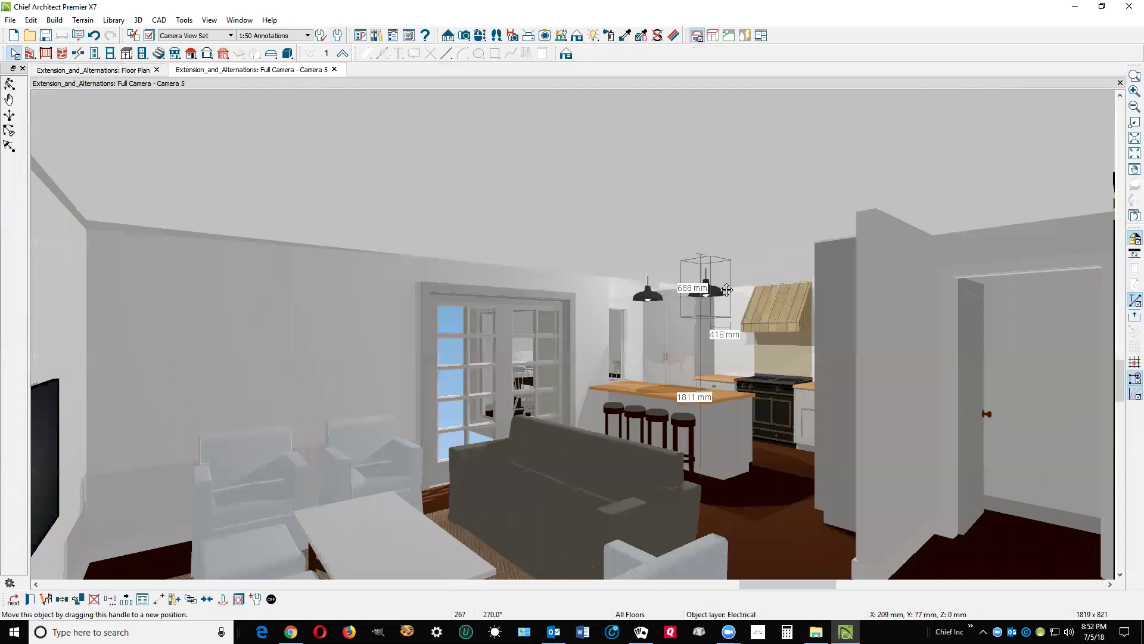
pyautogui.moveTo(727, 289); pyautogui.dragTo(726, 290)
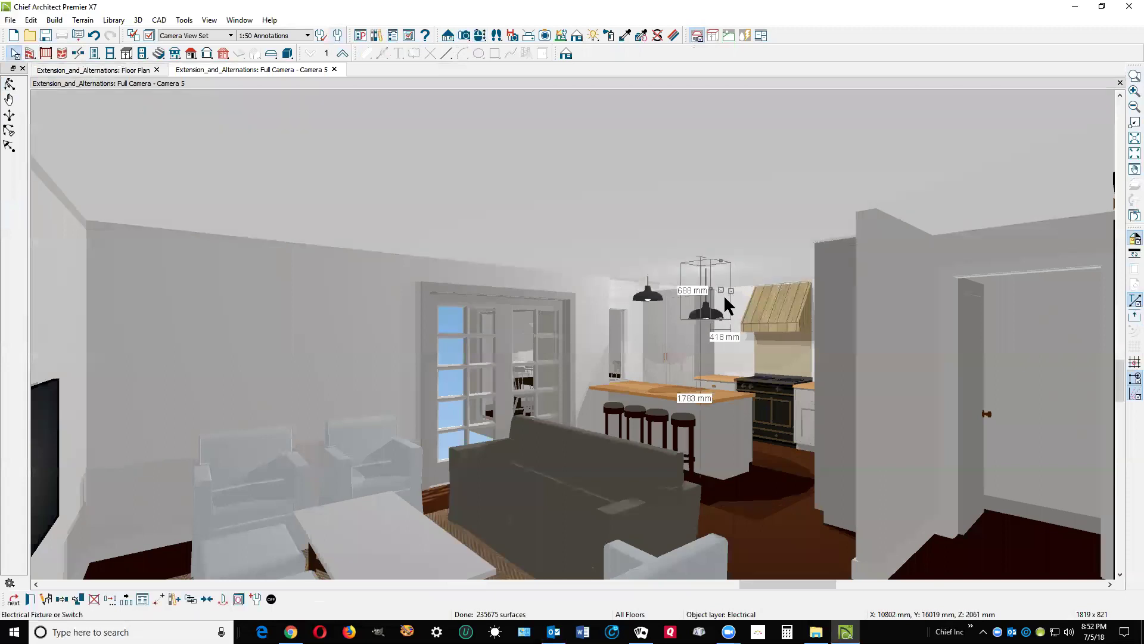
pyautogui.moveTo(719, 289); pyautogui.dragTo(718, 293)
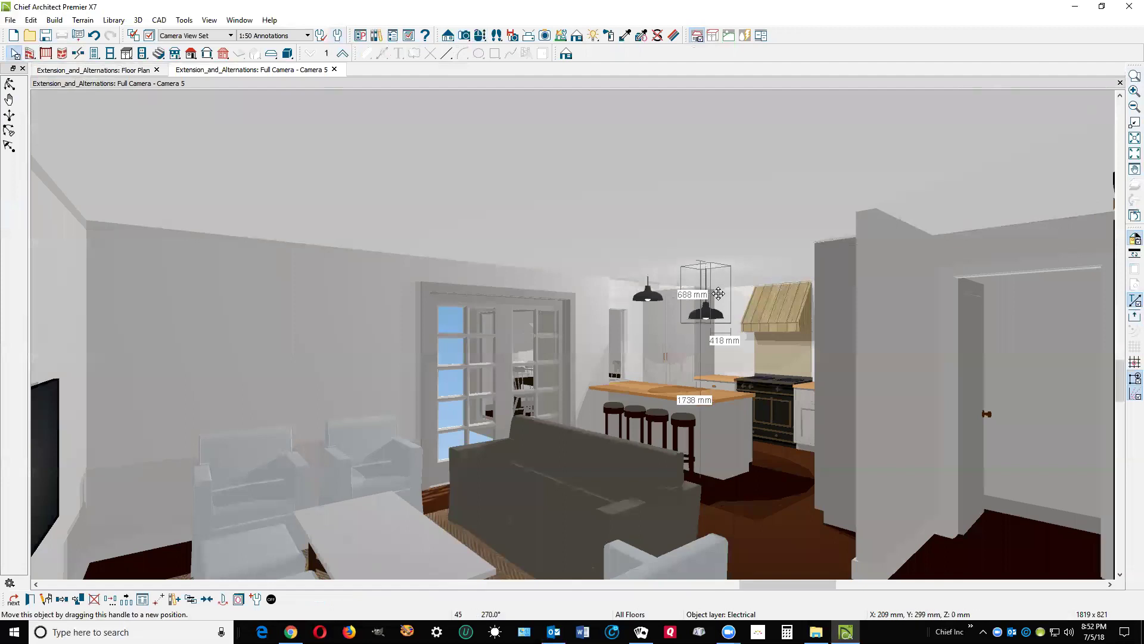
pyautogui.click(651, 296)
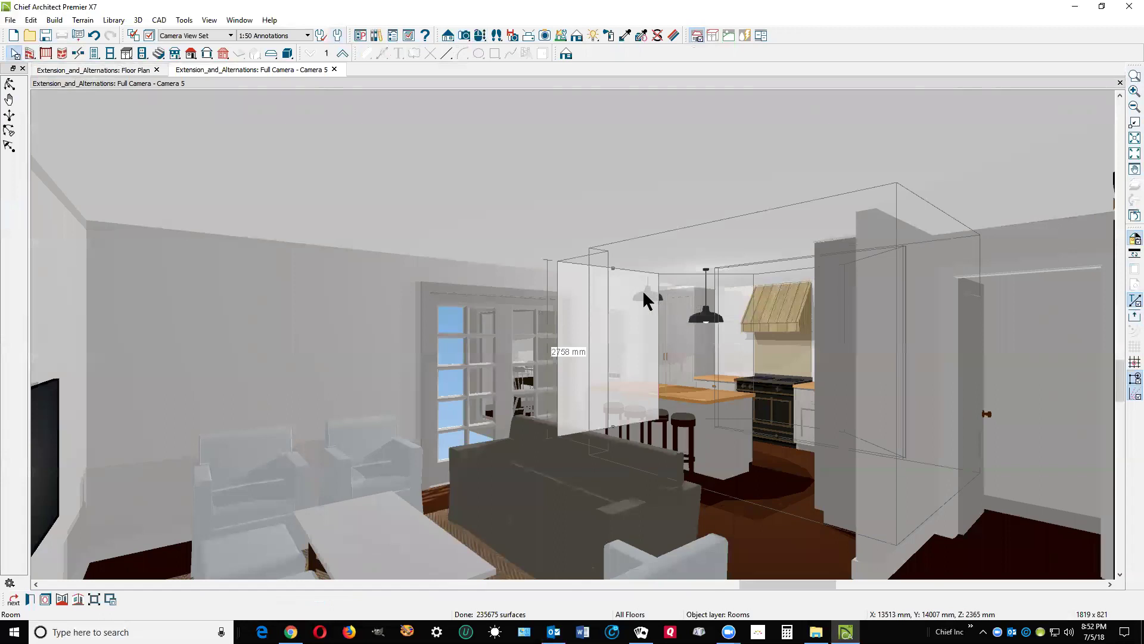
pyautogui.click(649, 296)
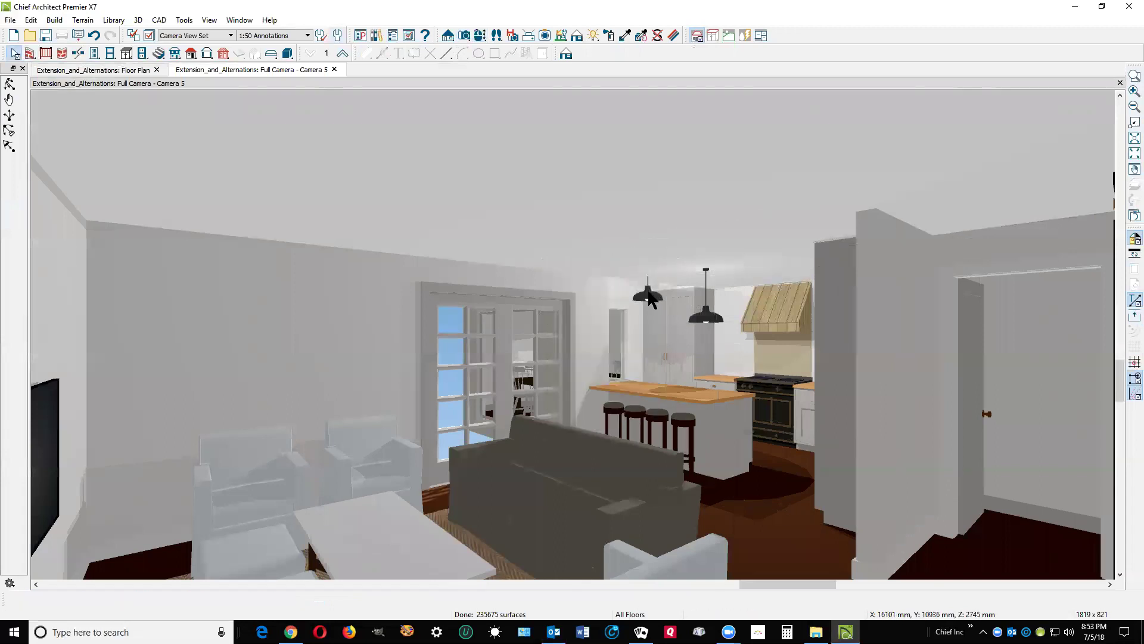
pyautogui.moveTo(646, 251); pyautogui.dragTo(670, 280)
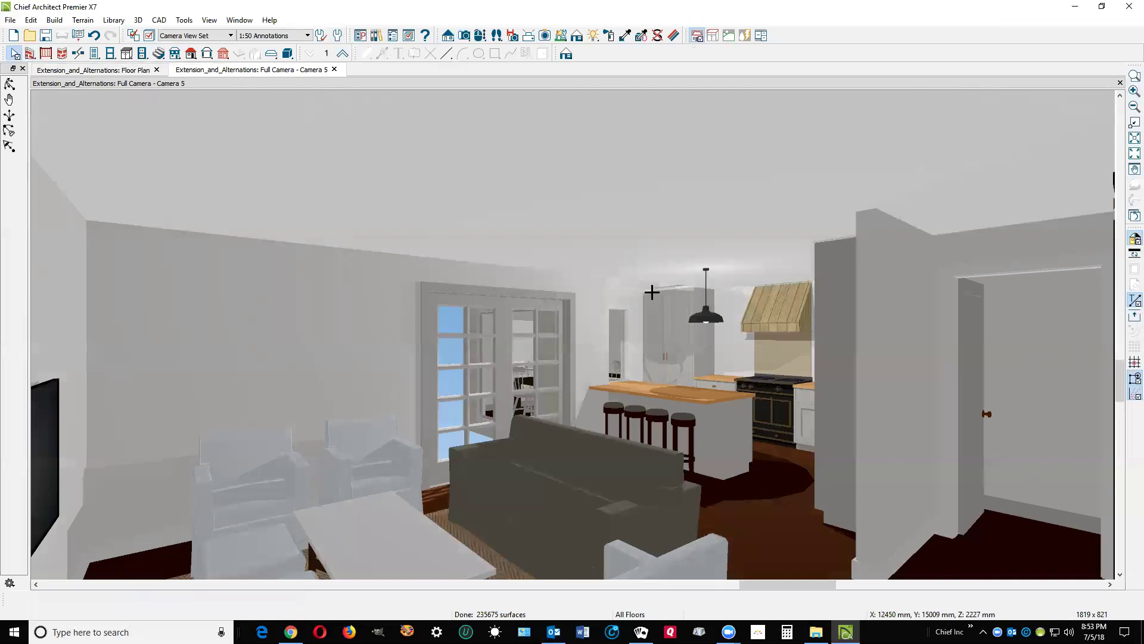
pyautogui.hotkey('ctrl', 'z')
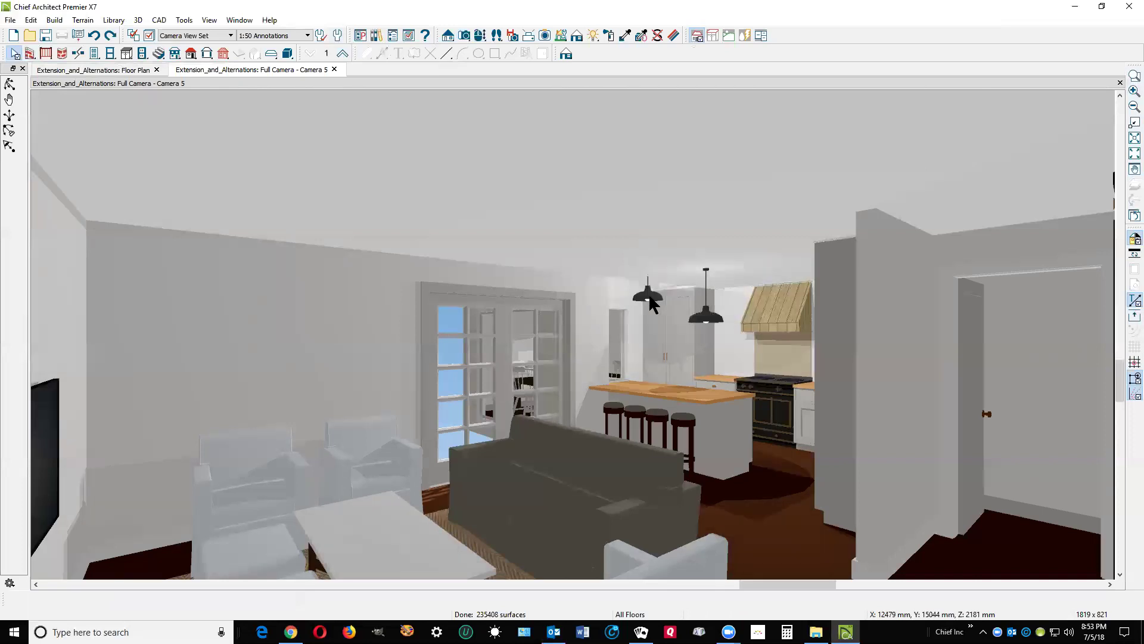
pyautogui.click(650, 289)
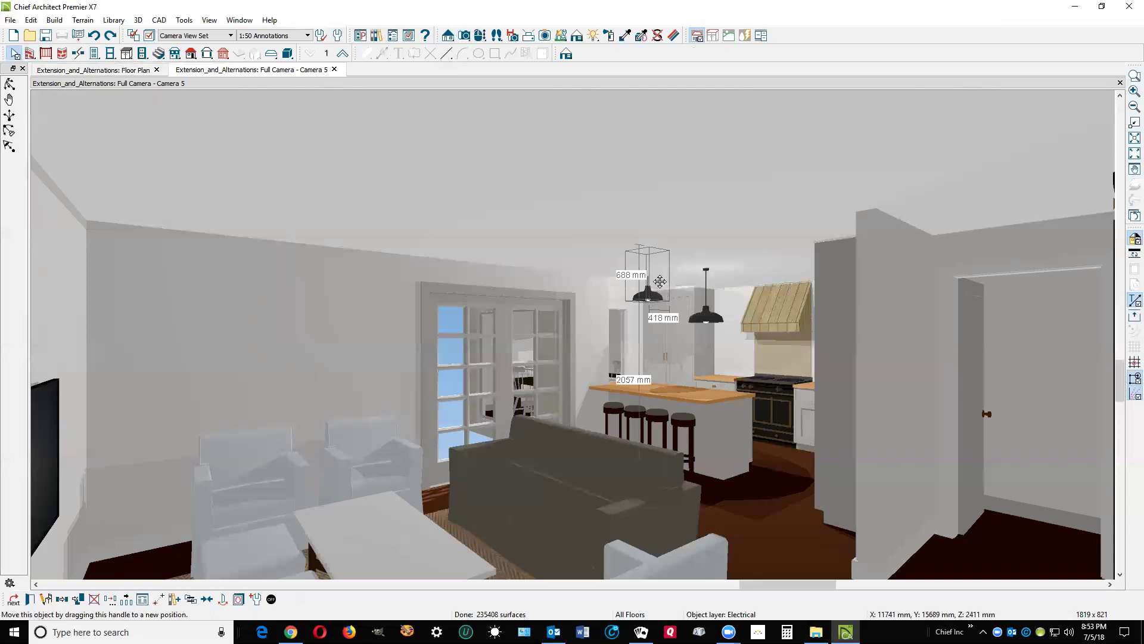
pyautogui.moveTo(652, 274); pyautogui.dragTo(659, 297)
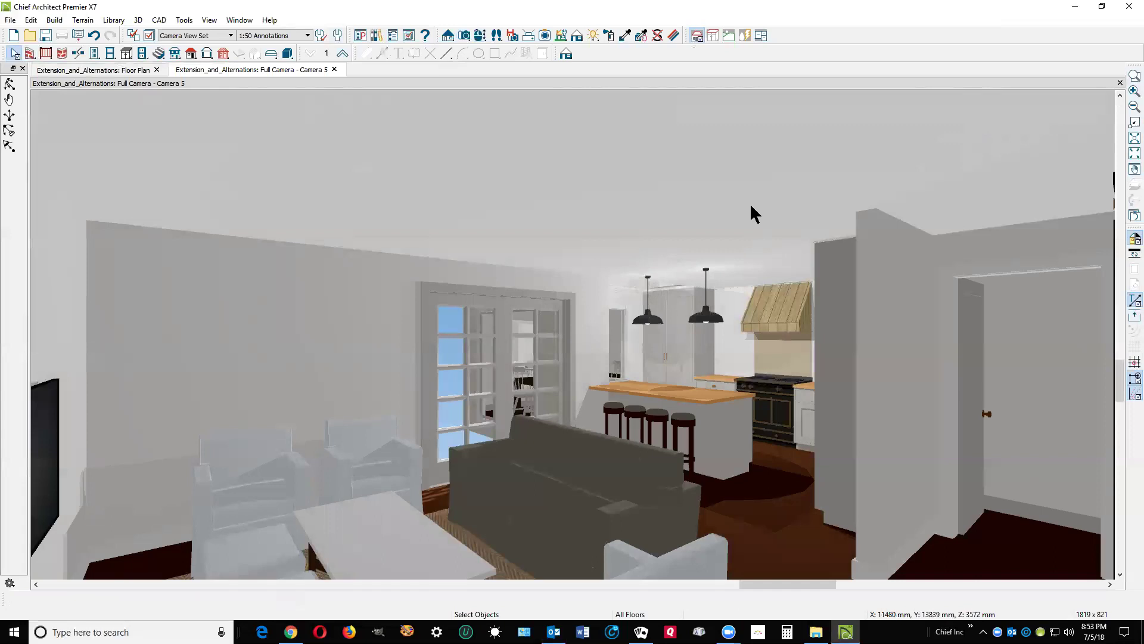
pyautogui.click(679, 197)
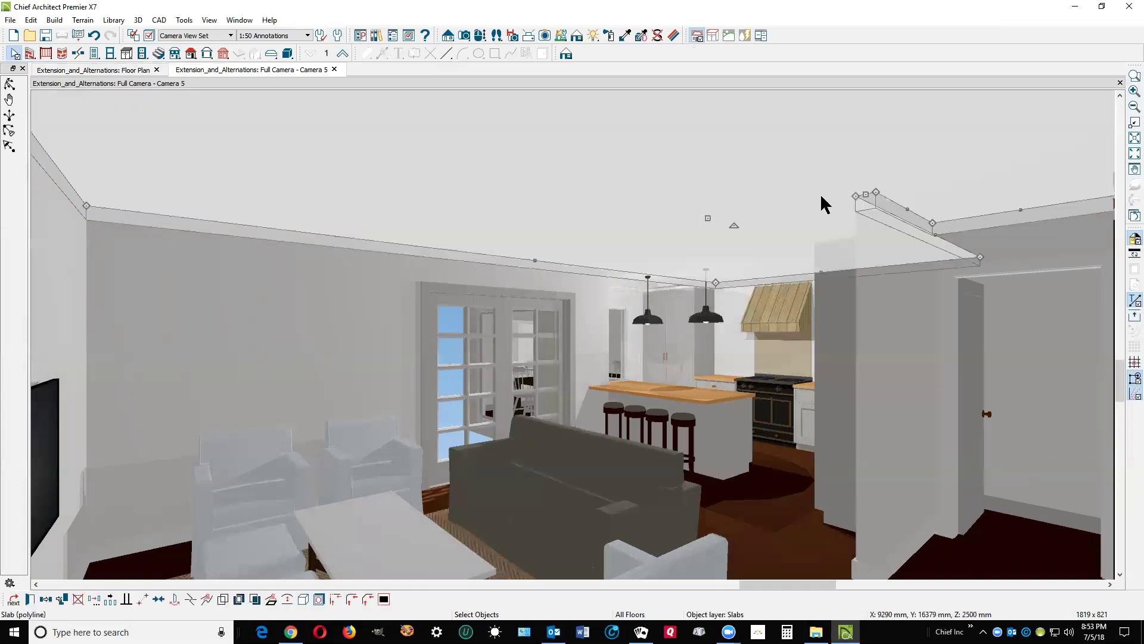
pyautogui.press('Delete')
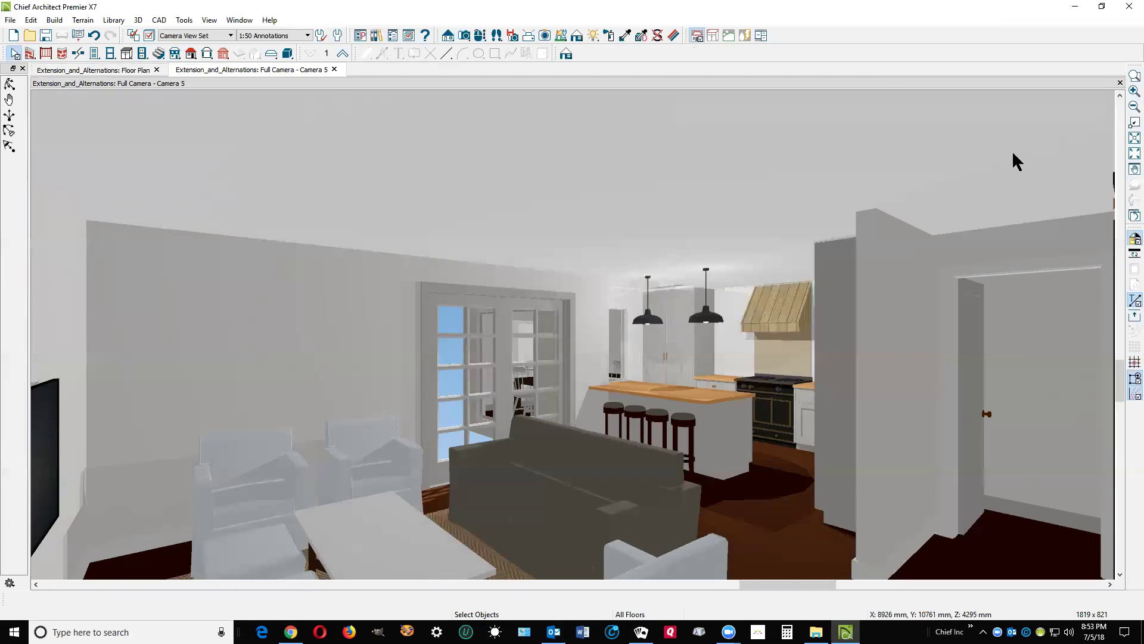
# - Close the Camera 5 view and move the LIVING label up, clear of the sofa
pyautogui.click(1120, 82)
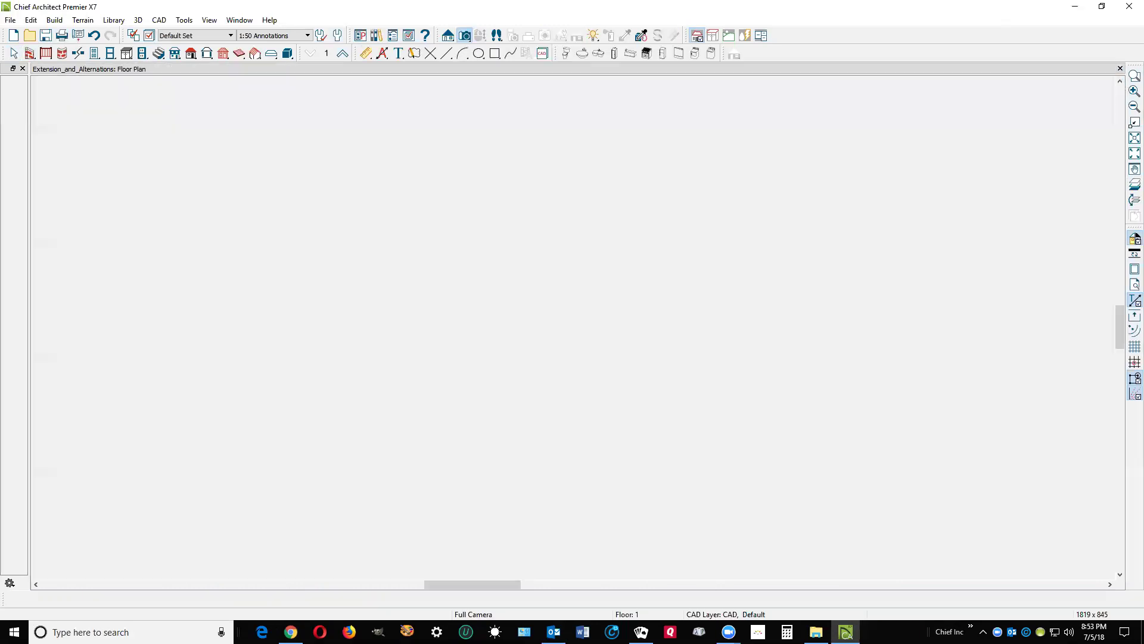
pyautogui.press('space')
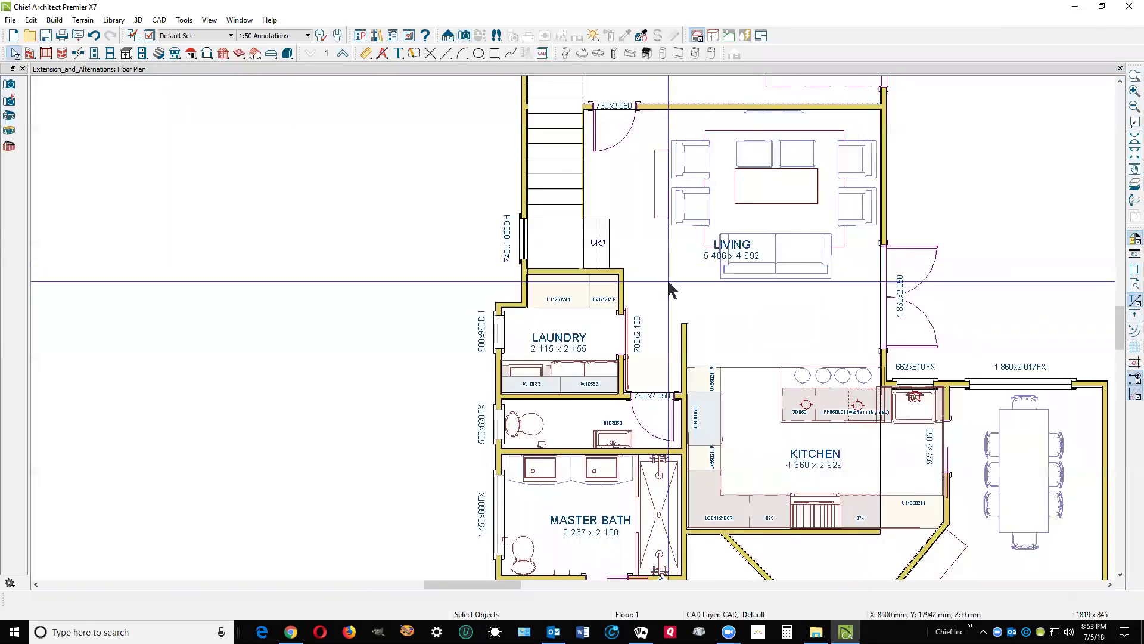
pyautogui.click(709, 260)
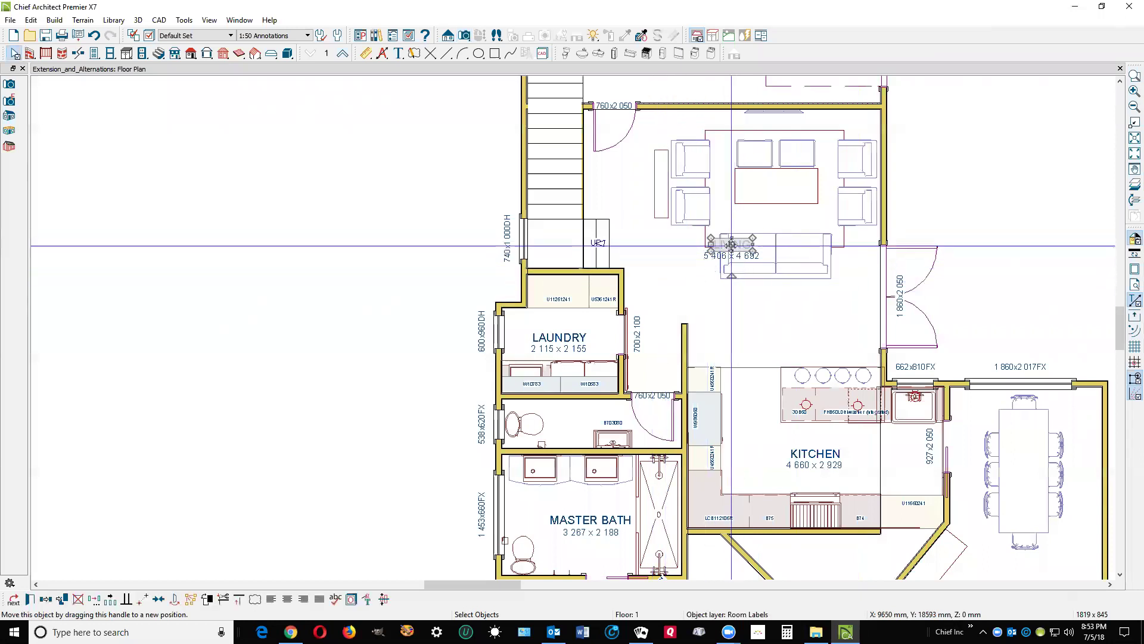
pyautogui.moveTo(738, 232); pyautogui.dragTo(764, 216)
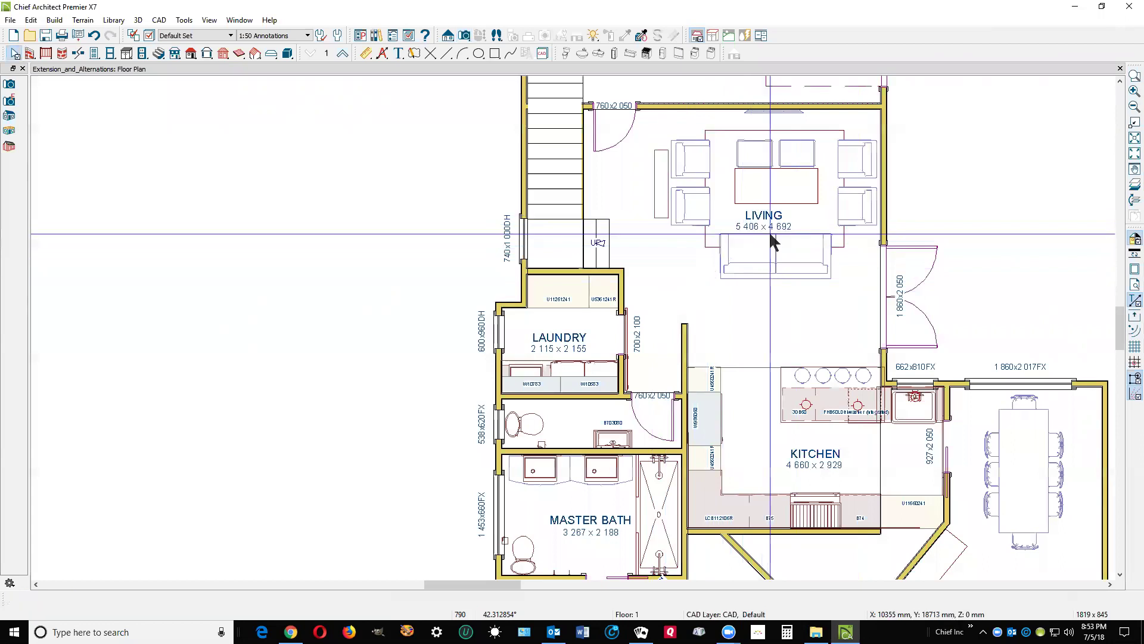
pyautogui.click(742, 285)
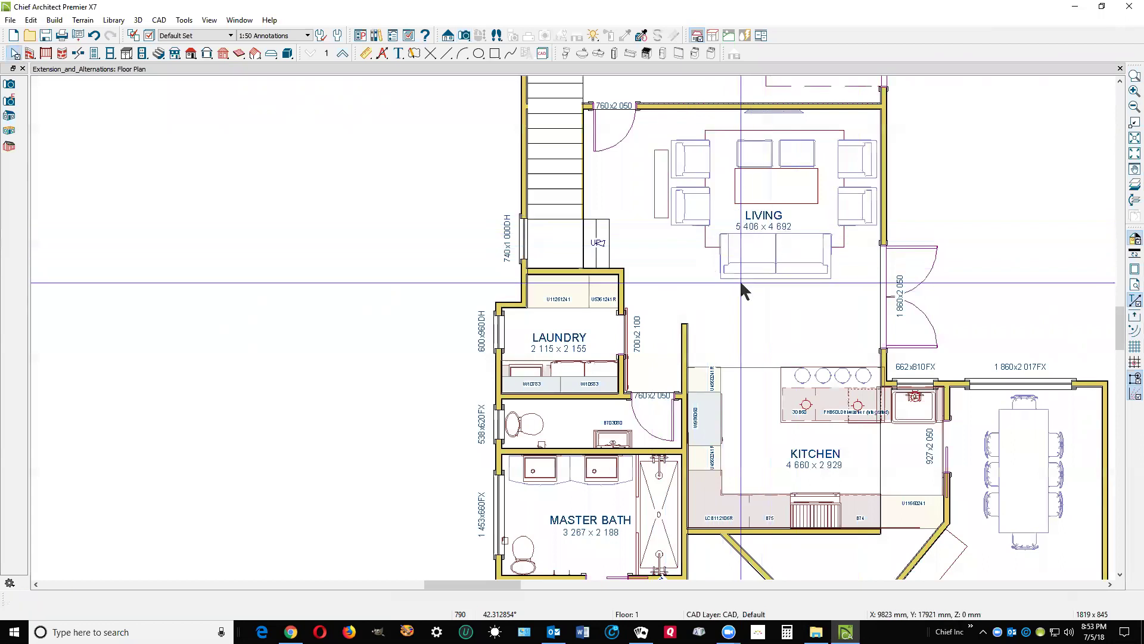